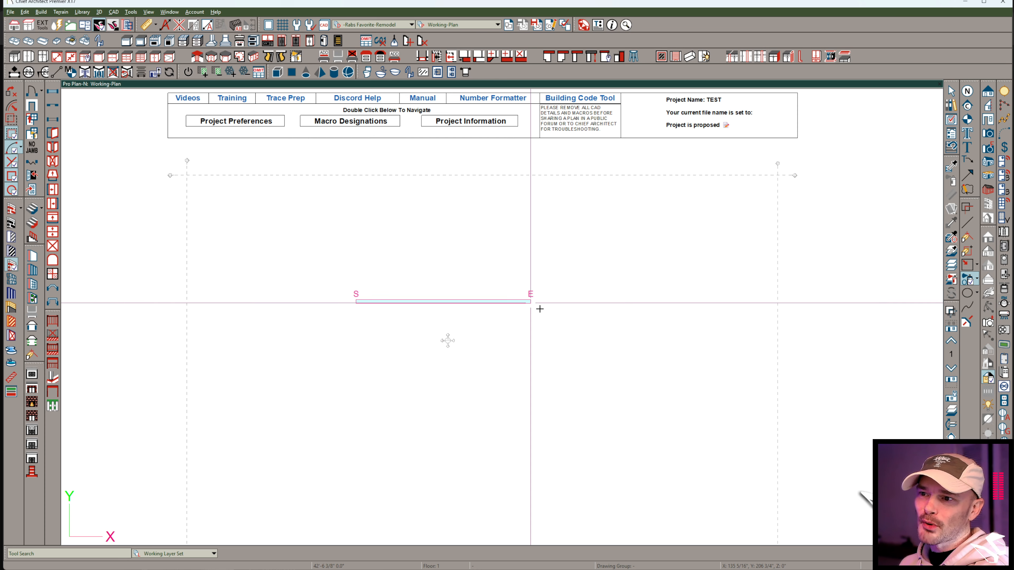
Draw the remaining three exterior walls to close a rectangular building about 43'-6 1/2" wide and 30'-11 1/4" deep.
left_click(532, 424)
left_click(356, 426)
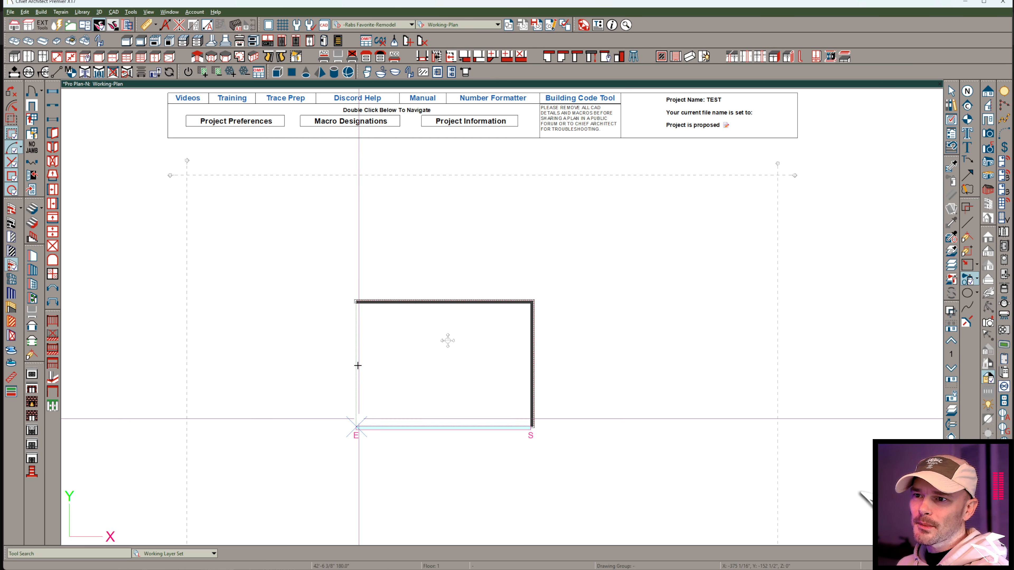
left_click(356, 305)
Place a 3068 right-hand hinged exterior door at the centre of the building's lower wall.
scroll(438, 400, "up", 9)
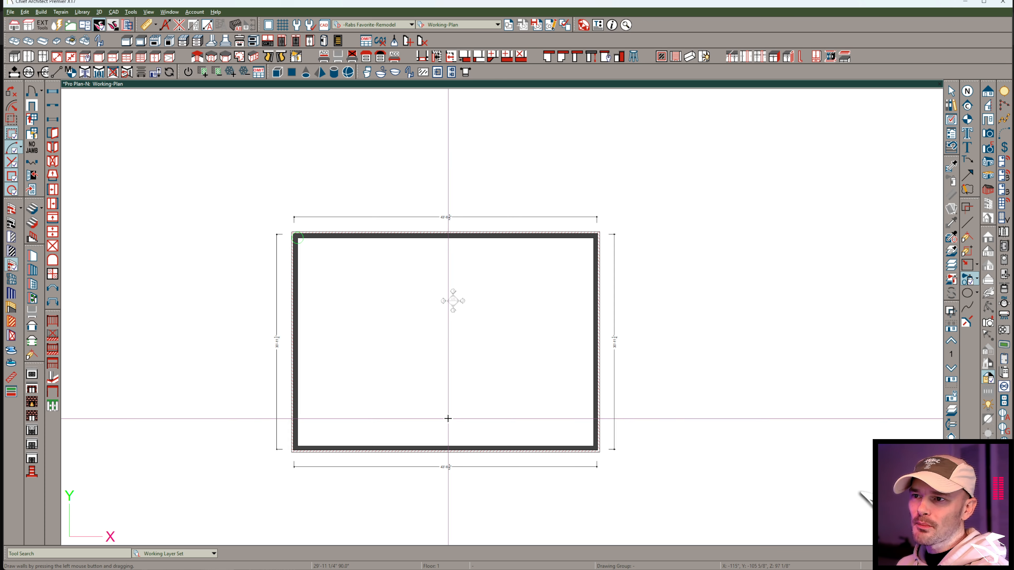
middle_click_drag(461, 354, 460, 261)
scroll(398, 367, "up", 4)
left_click(33, 92)
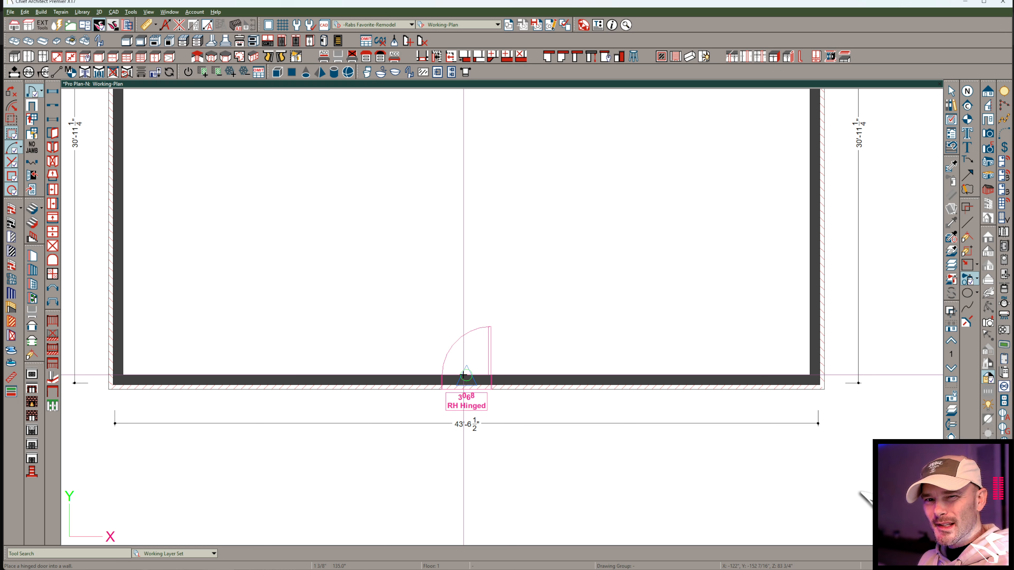
left_click(464, 375)
Create a back-clipped cross section through the hinged door and bring the door, floor and foundation into view.
left_click(969, 120)
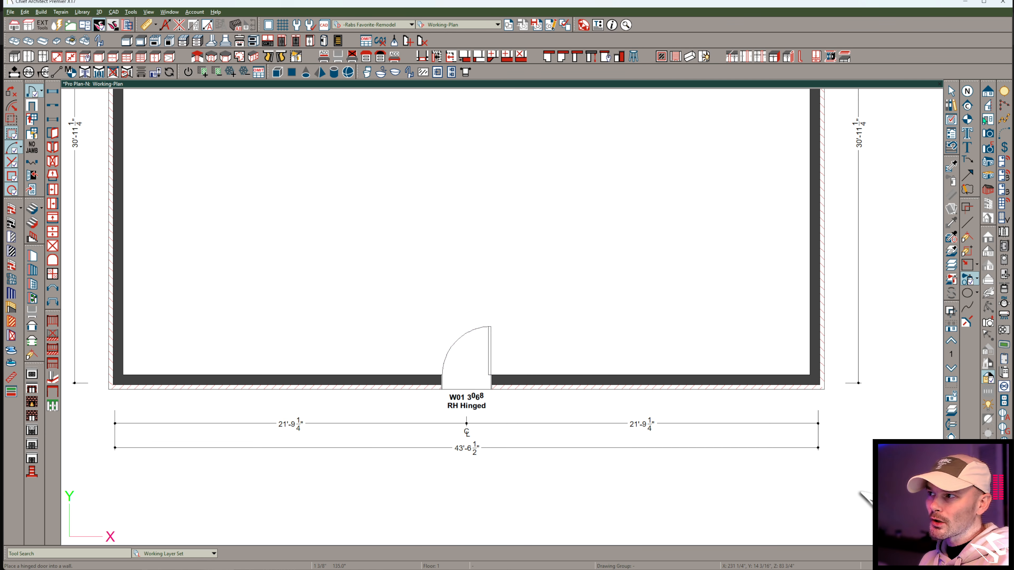
left_click(476, 389)
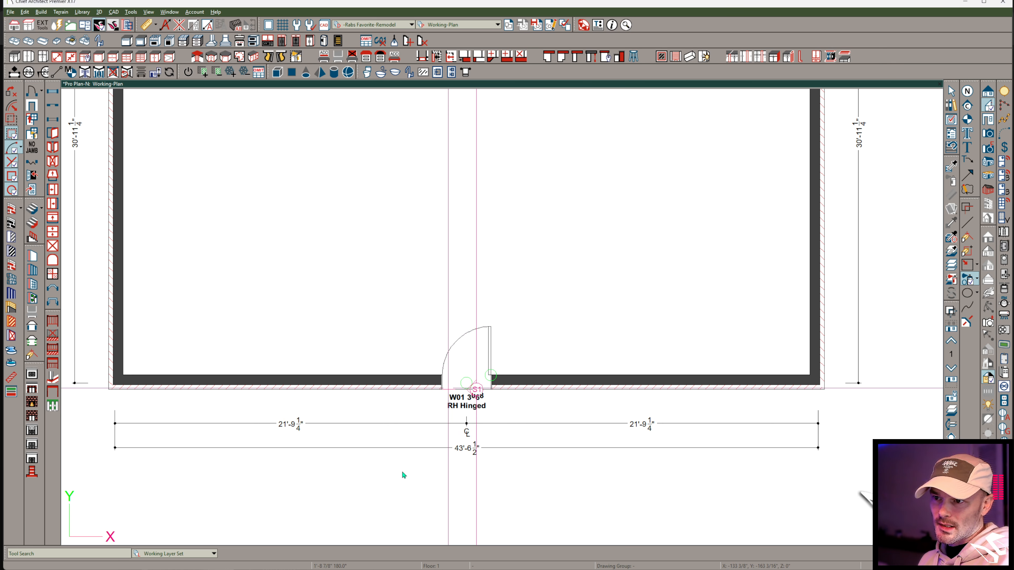
scroll(414, 419, "up", 6)
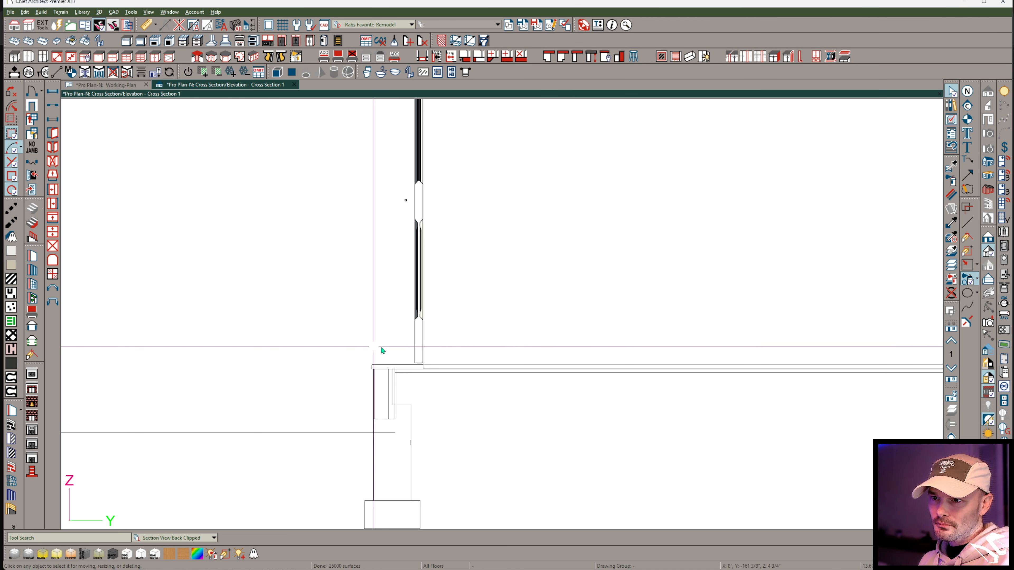
middle_click_drag(484, 321, 563, 390)
scroll(564, 390, "down", 4)
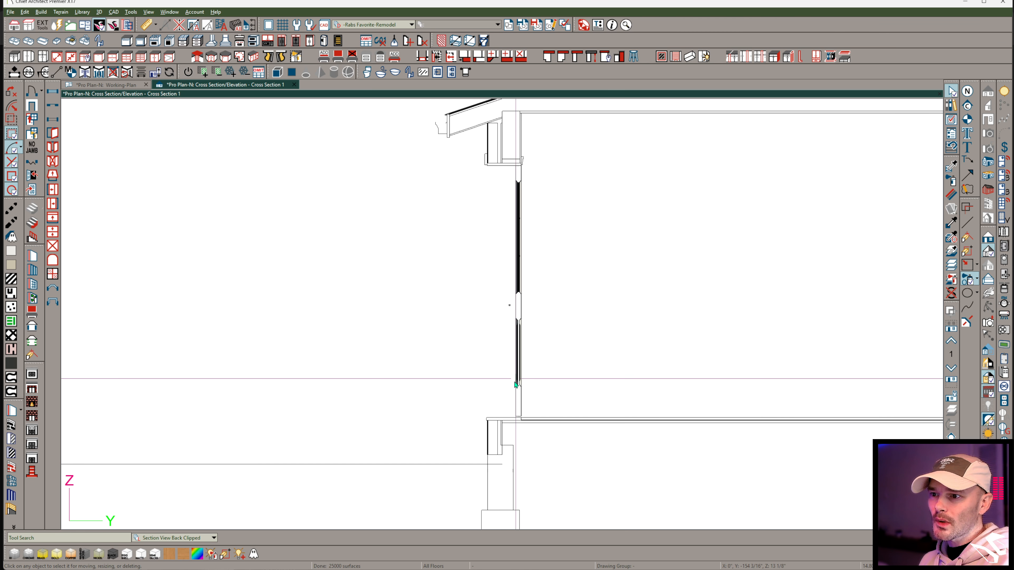
In the exterior door's sill and threshold settings, turn off the threshold and enable the exterior sill.
scroll(514, 380, "up", 3)
left_click(521, 370)
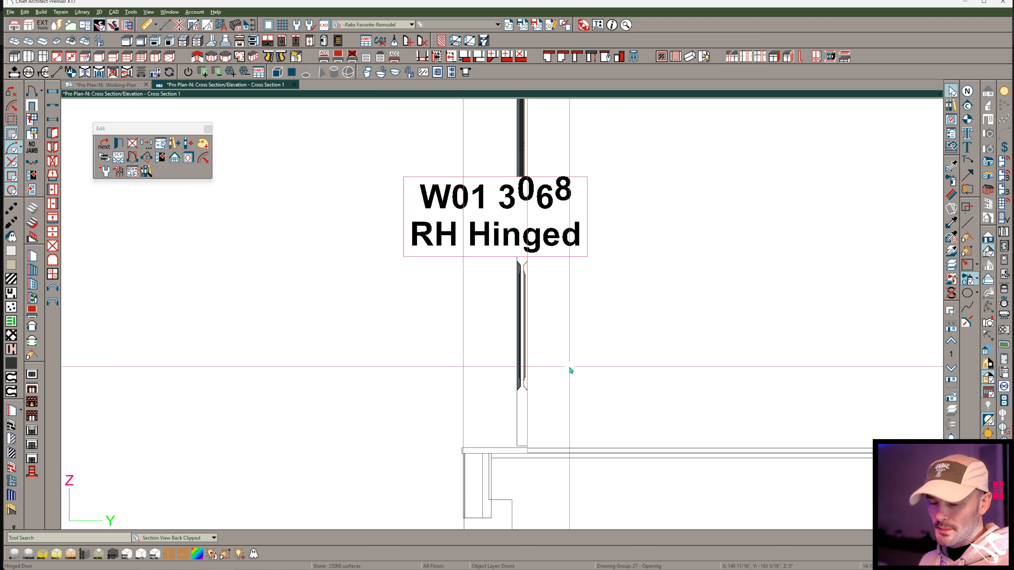
key("ctrl+e")
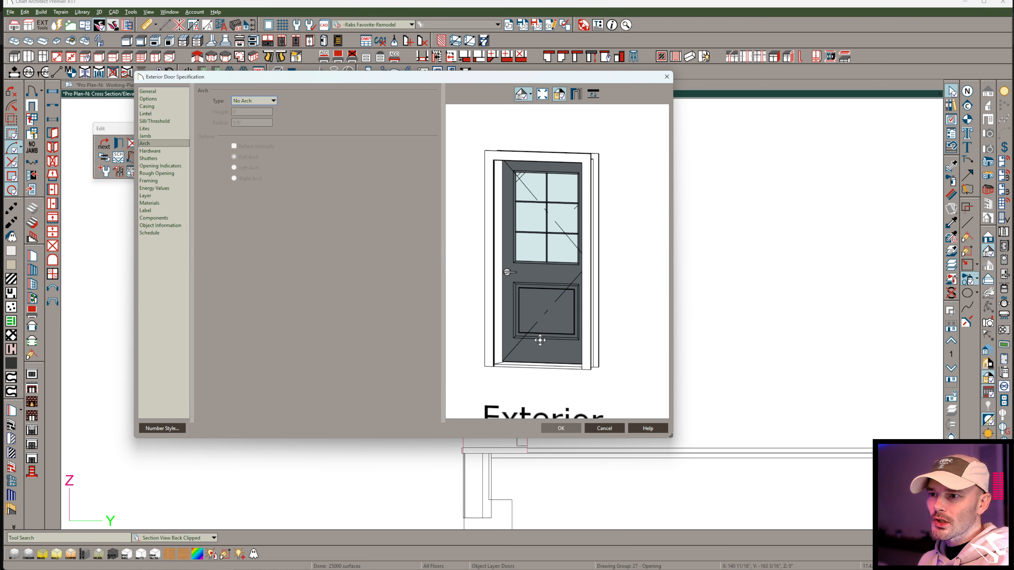
left_click(156, 122)
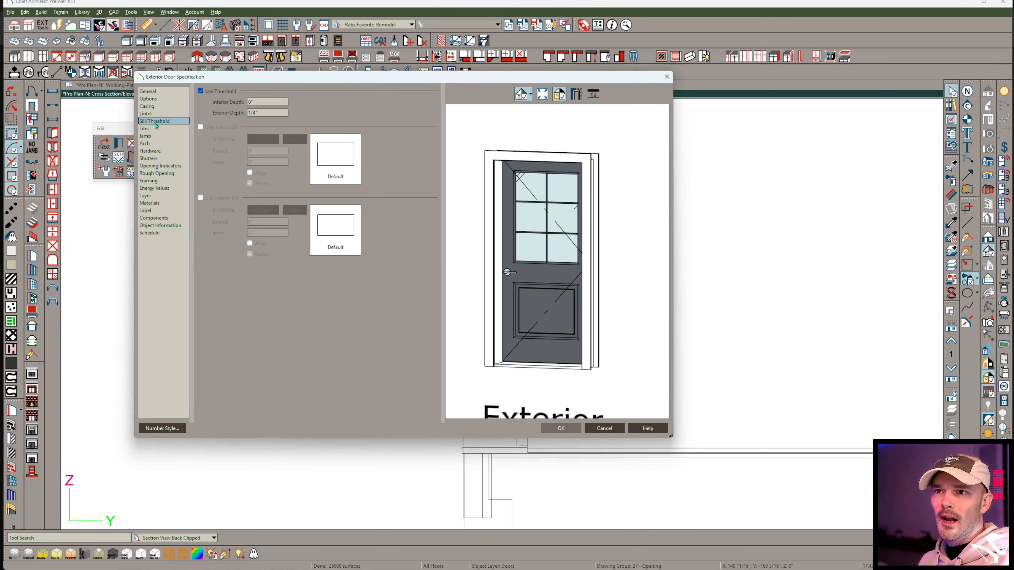
left_click(201, 91)
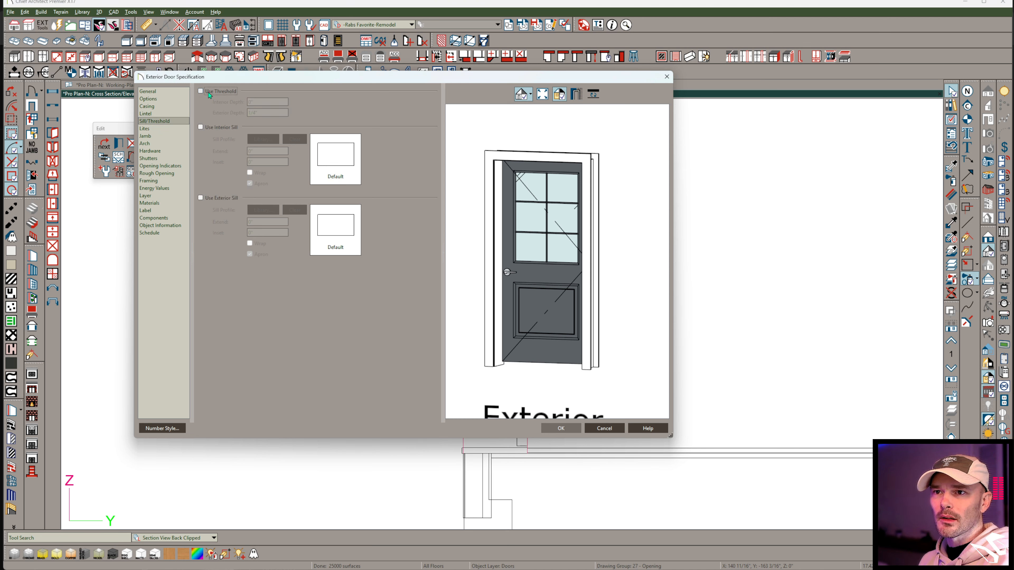
left_click(222, 199)
left_click_drag(540, 352, 579, 369)
scroll(497, 363, "up", 2)
scroll(532, 367, "up", 2)
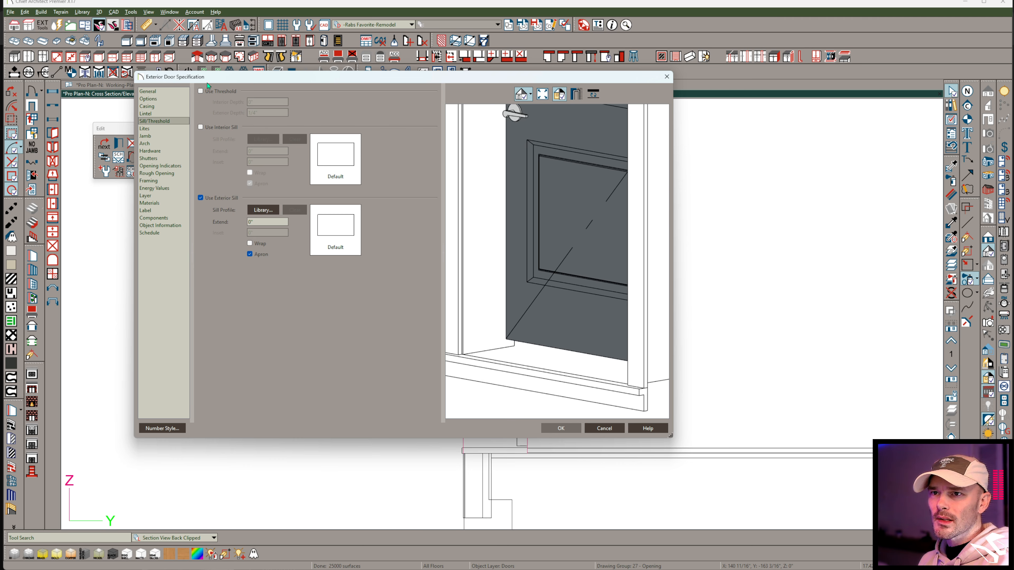
Toggle the door's threshold on and off to compare it with the exterior sill in the preview.
left_click(201, 91)
left_click(200, 91)
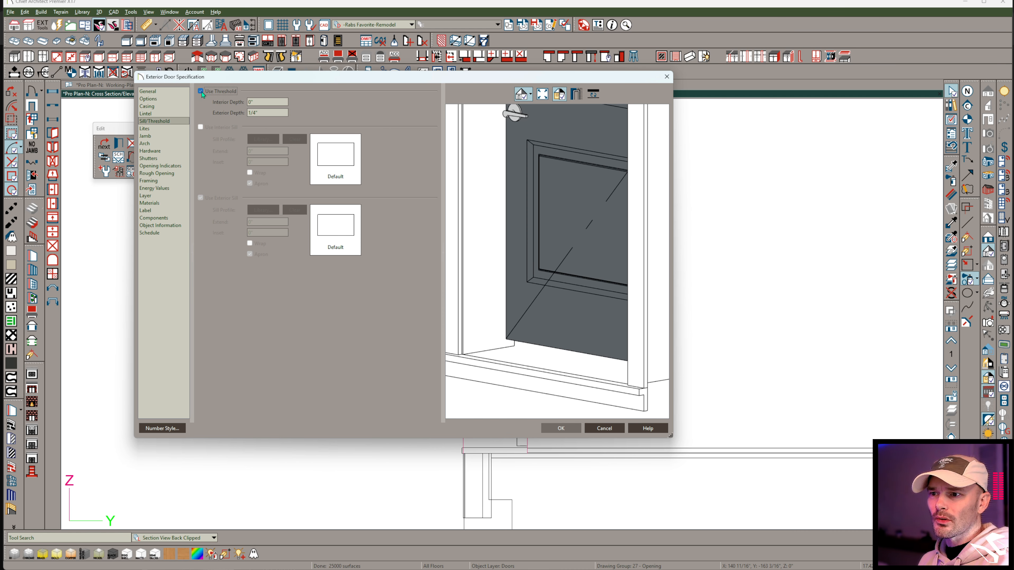
left_click(200, 91)
left_click(201, 91)
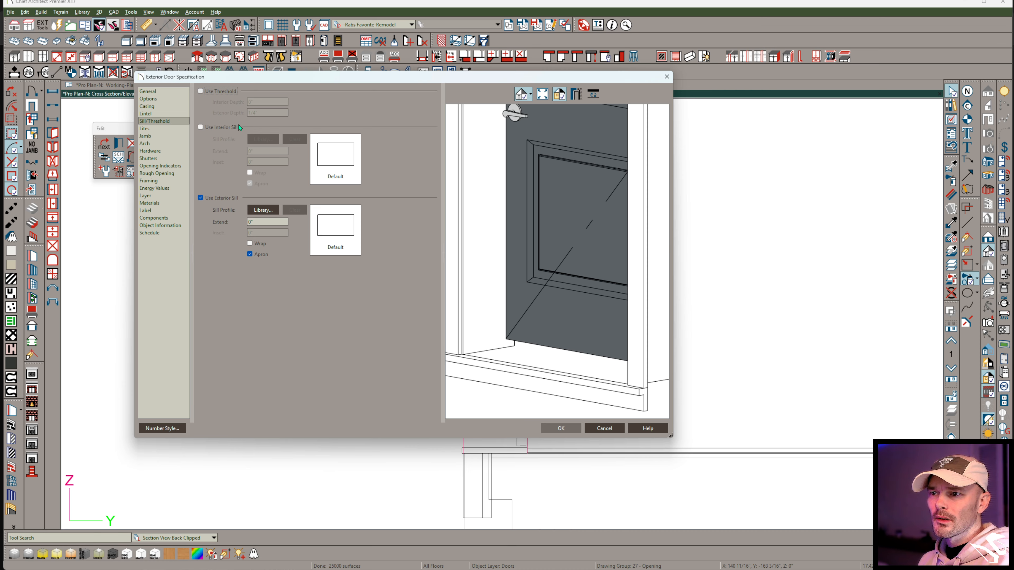
left_click_drag(511, 324, 515, 355)
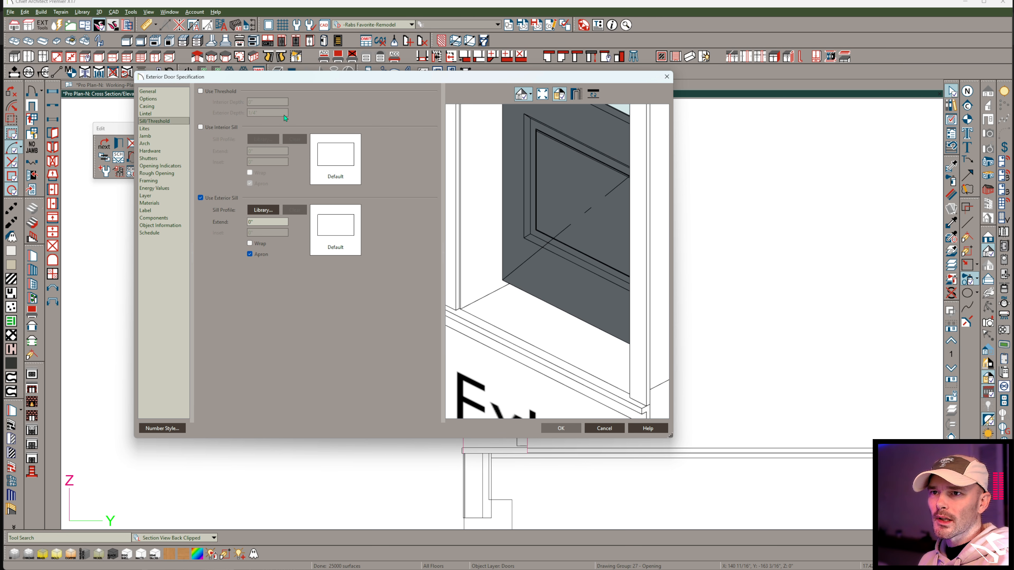
Try a threshold with a 3" exterior depth on the door, and switch back to the exterior sill.
left_click(221, 91)
left_click_drag(554, 324, 527, 288)
double_click(279, 102)
double_click(272, 112)
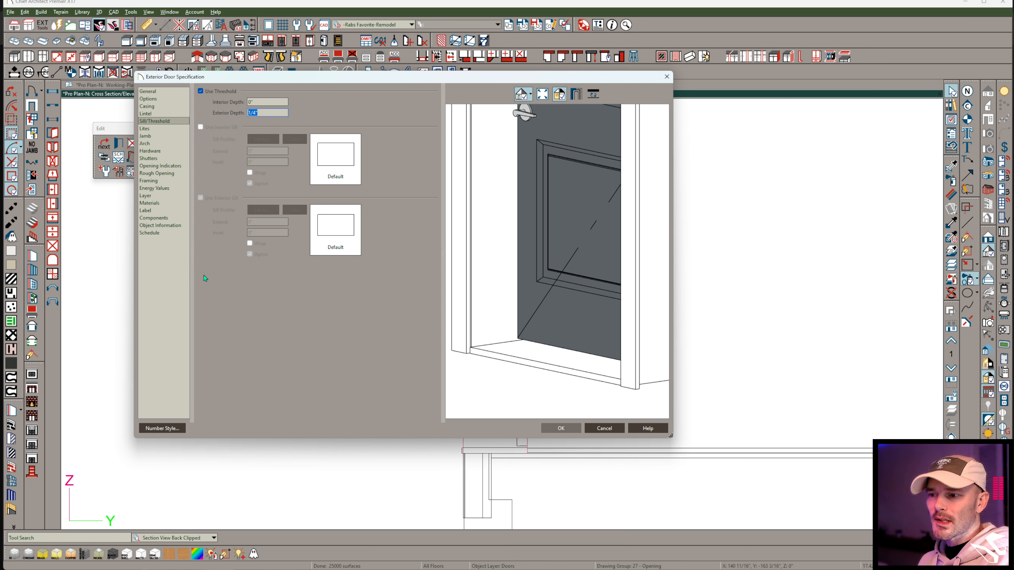
type("3")
key("Tab")
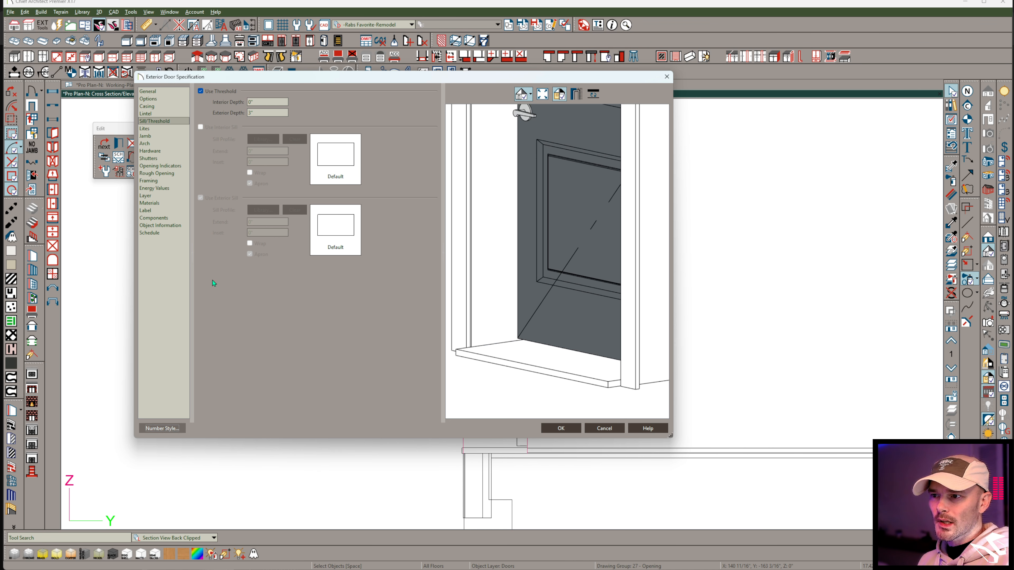
left_click_drag(613, 382, 578, 388)
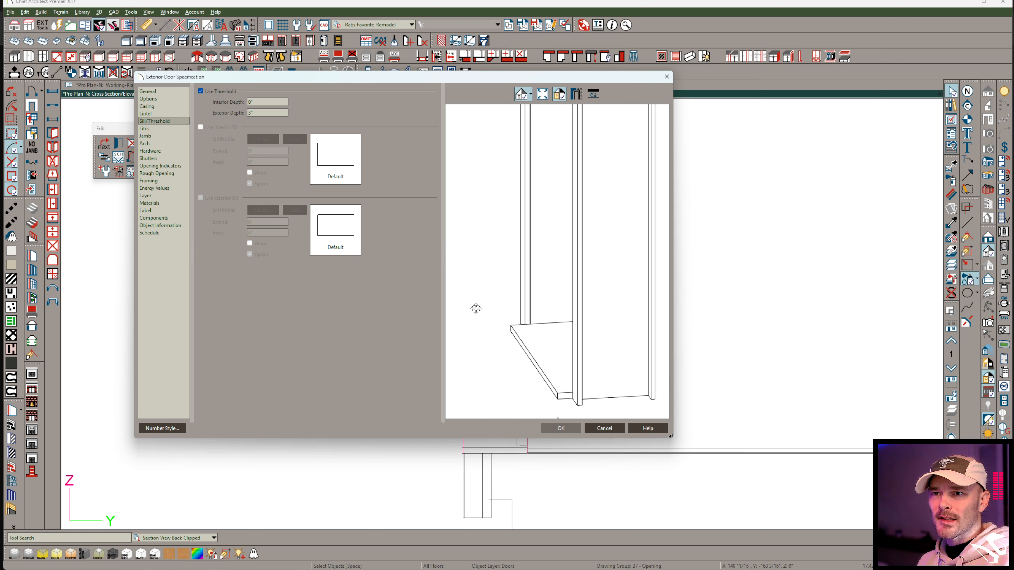
left_click(216, 93)
left_click_drag(514, 316, 578, 332)
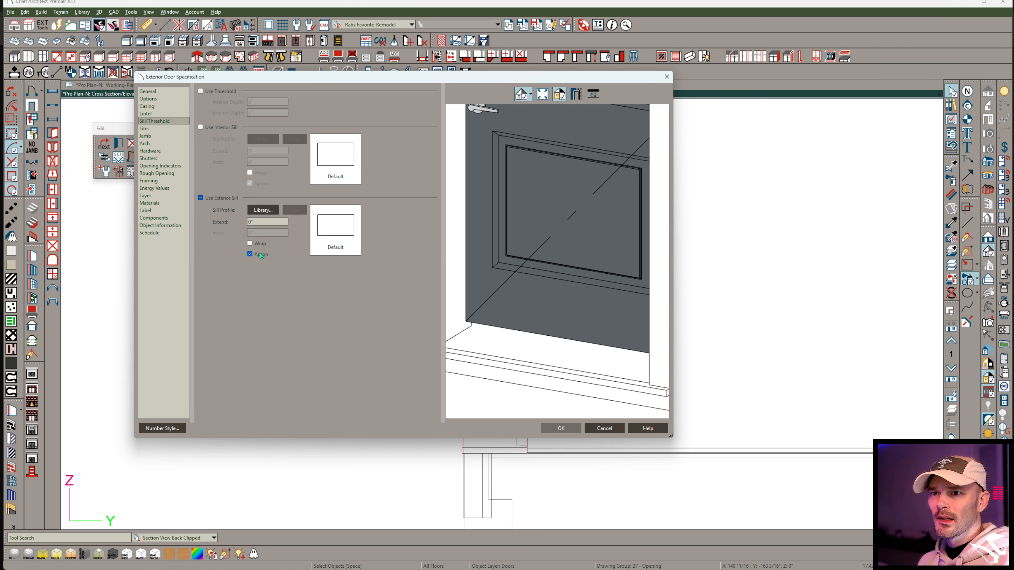
Remove the apron from the exterior sill, and enable the interior sill with its apron before applying the door settings.
left_click(250, 254)
left_click_drag(566, 376, 518, 364)
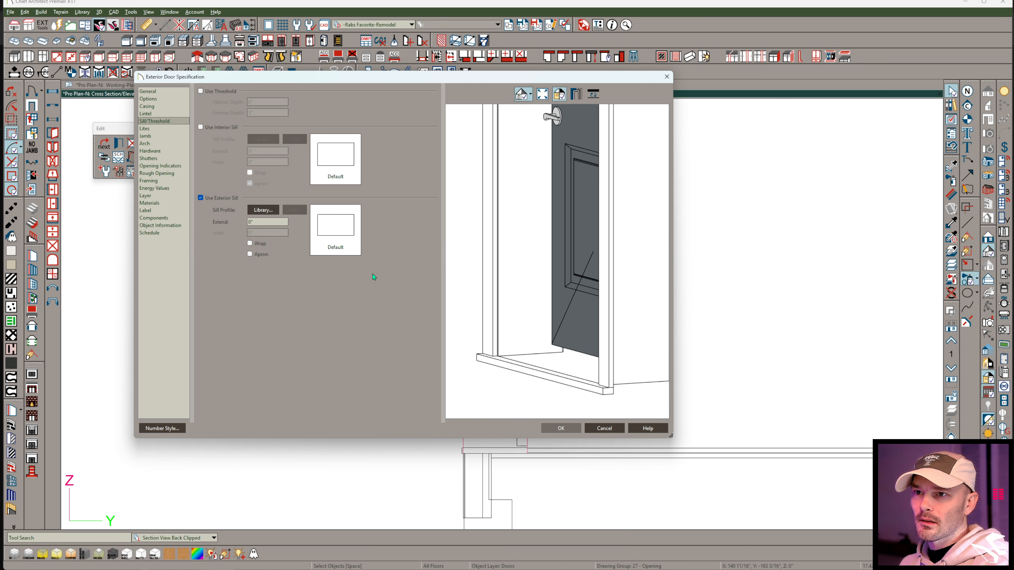
left_click(217, 130)
left_click_drag(612, 342, 567, 341)
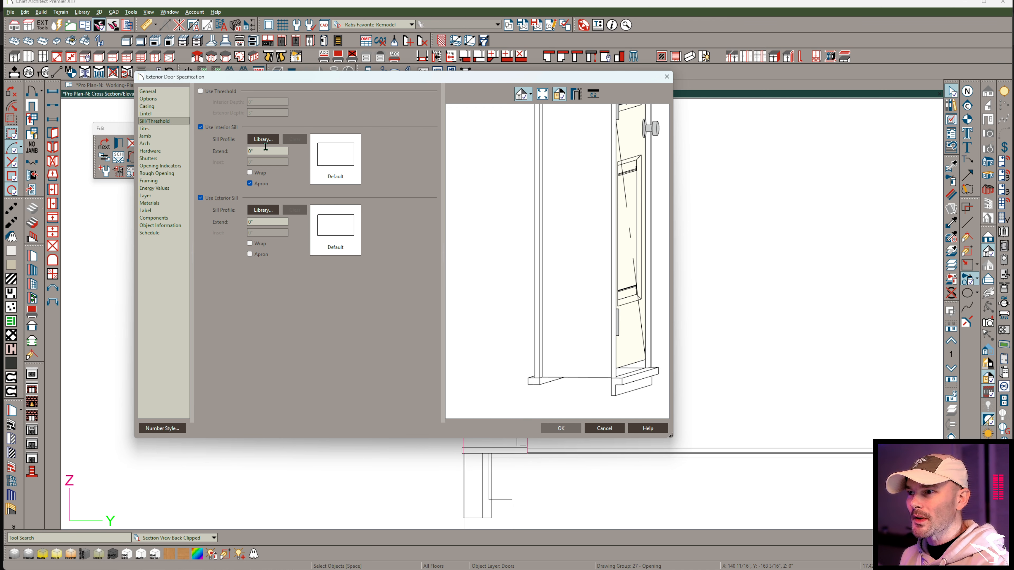
left_click_drag(561, 254, 601, 267)
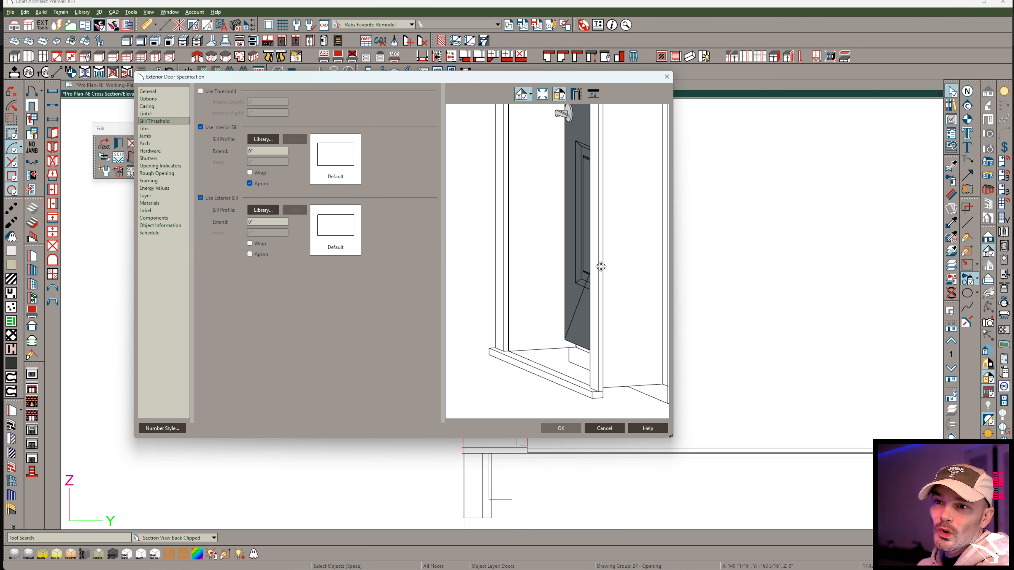
left_click(572, 430)
Examine how the interior and exterior sills sit against the floor and foundation below the door in the cross section.
scroll(479, 476, "up", 2)
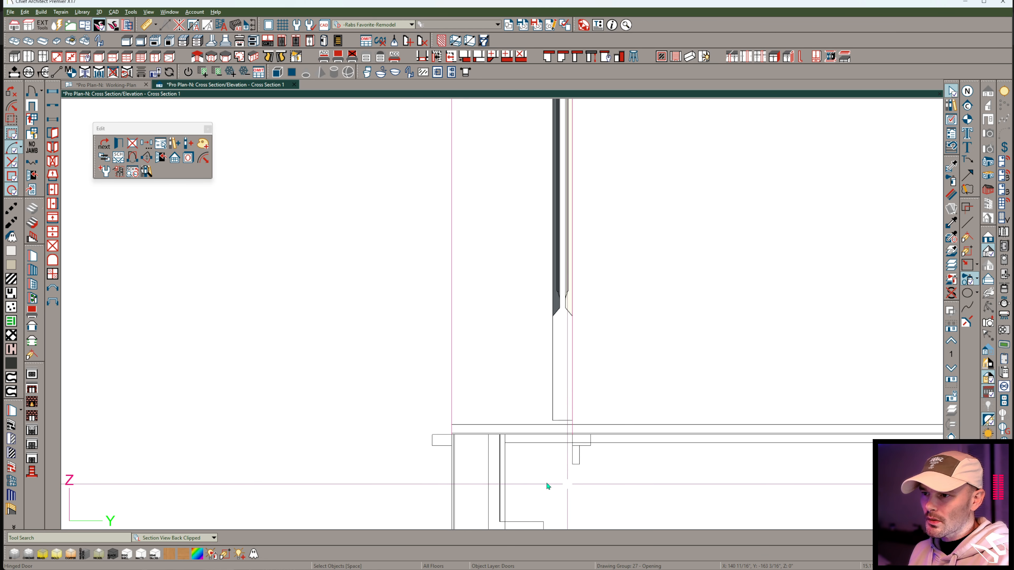
scroll(497, 435, "up", 3)
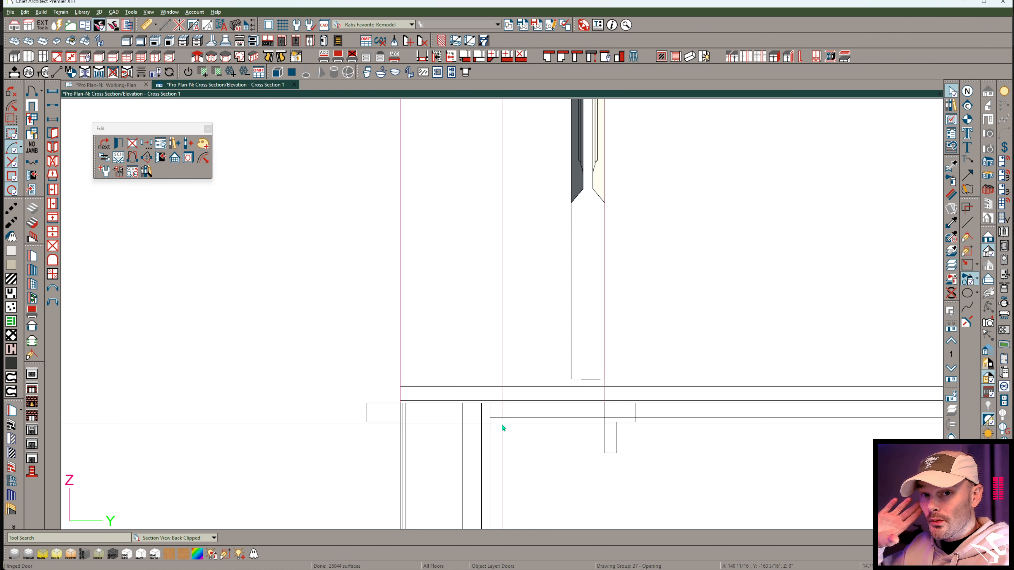
scroll(614, 411, "down", 8)
middle_click_drag(639, 400, 617, 349)
scroll(616, 349, "down", 1)
scroll(617, 350, "up", 1)
scroll(526, 419, "up", 3)
scroll(618, 310, "up", 6)
scroll(613, 321, "down", 5)
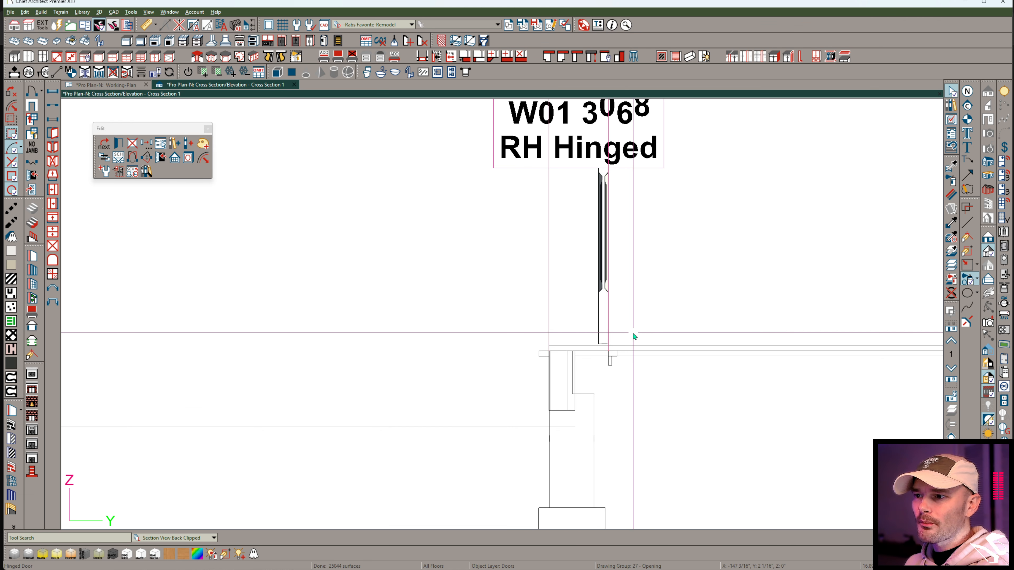
Delete the lower foundation wall beneath the door on the foundation level of the working plan.
left_click(127, 85)
scroll(499, 322, "down", 1)
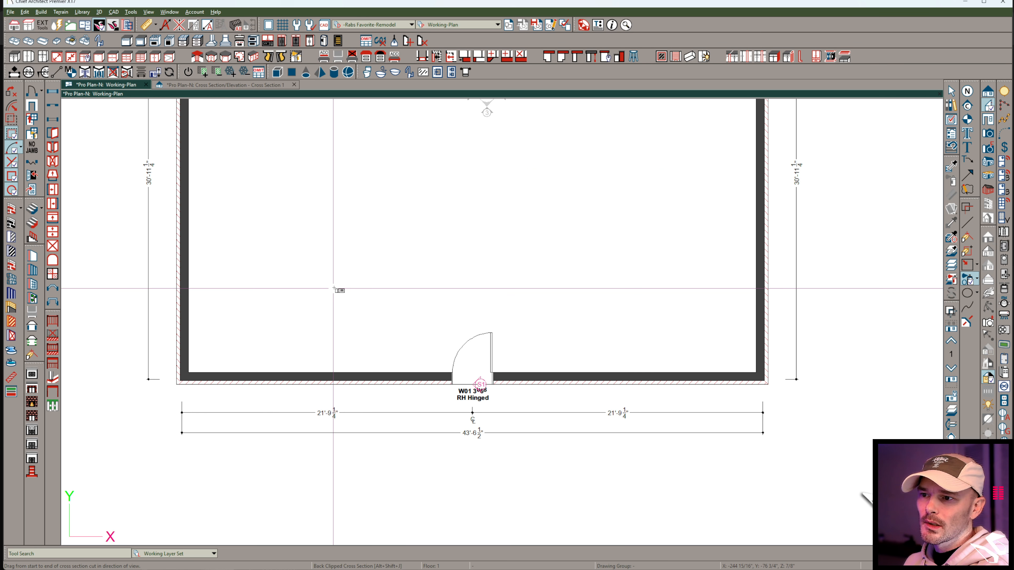
key("Page_Down")
left_click(479, 379)
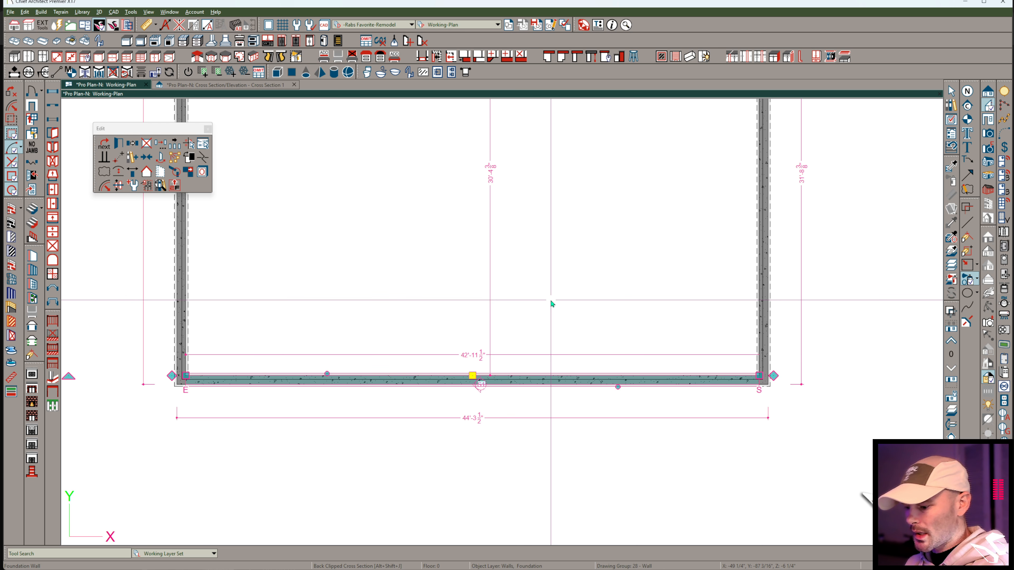
key("Delete")
left_click(539, 301)
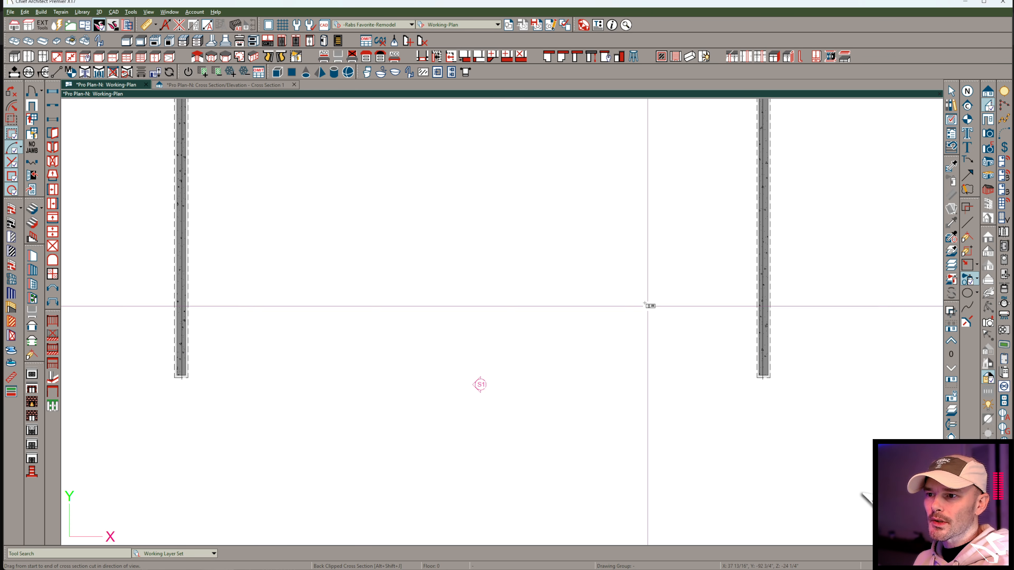
Examine the rim, floor layers and sills below the door in the cross section with the foundation wall removed.
left_click(247, 85)
scroll(579, 363, "up", 3)
right_click(541, 388)
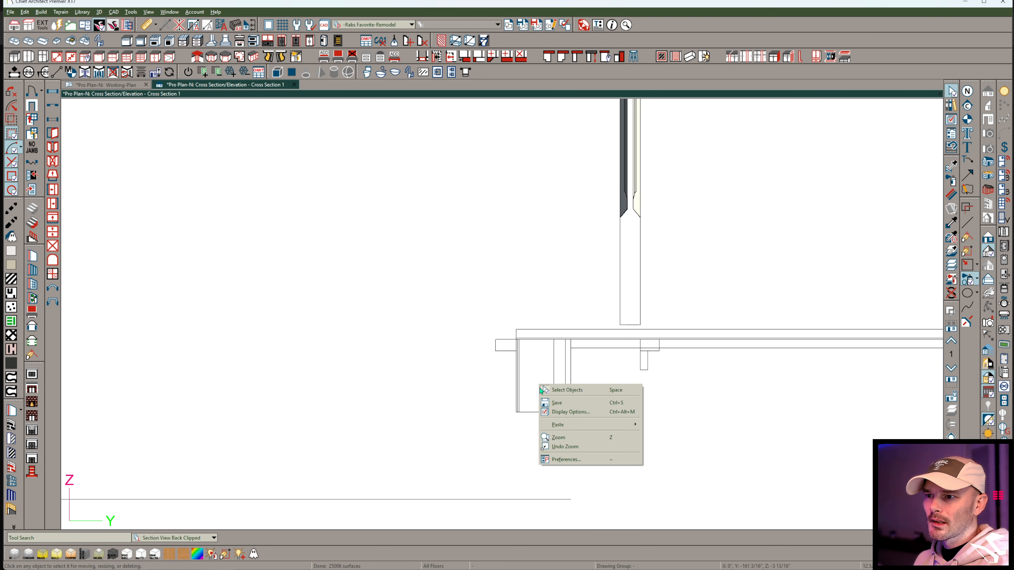
left_click(569, 390)
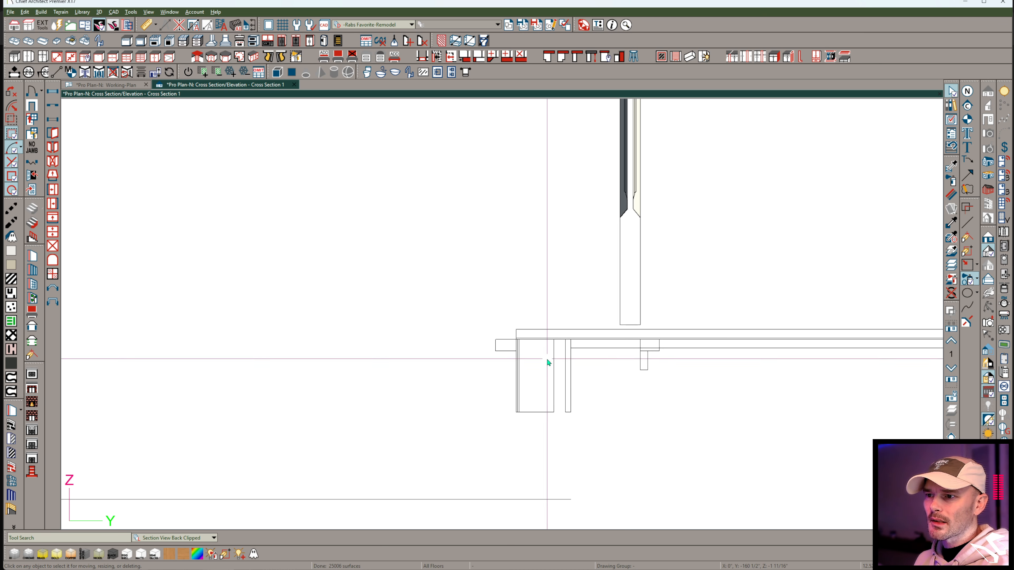
left_click(554, 379)
scroll(563, 372, "down", 5)
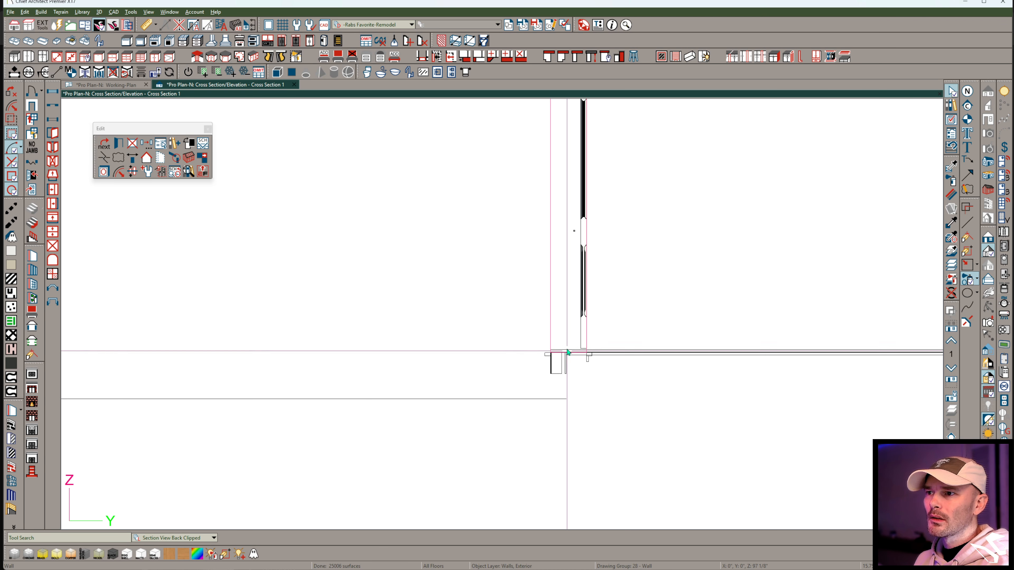
scroll(568, 362, "up", 3)
scroll(561, 367, "down", 2)
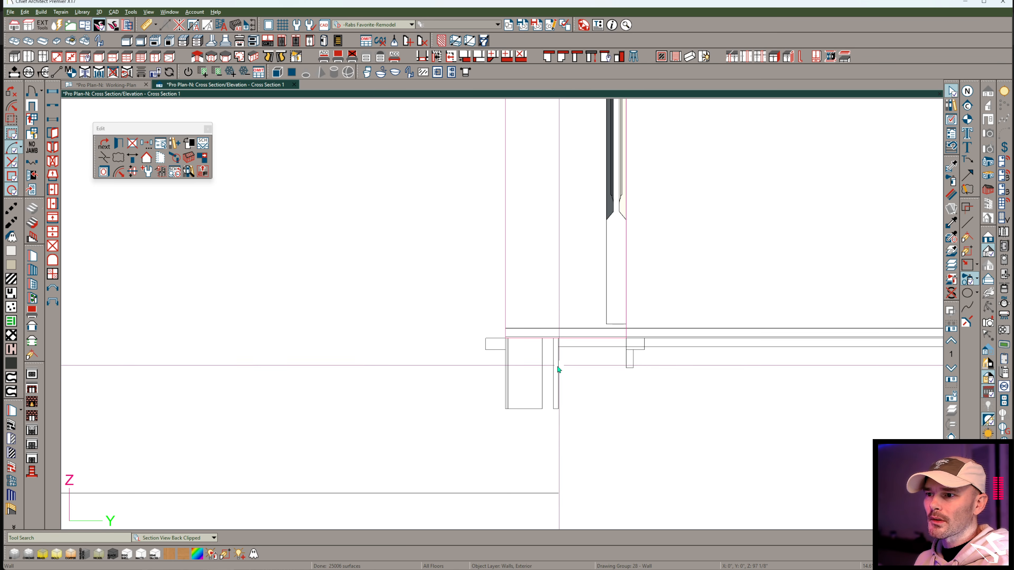
scroll(559, 369, "up", 2)
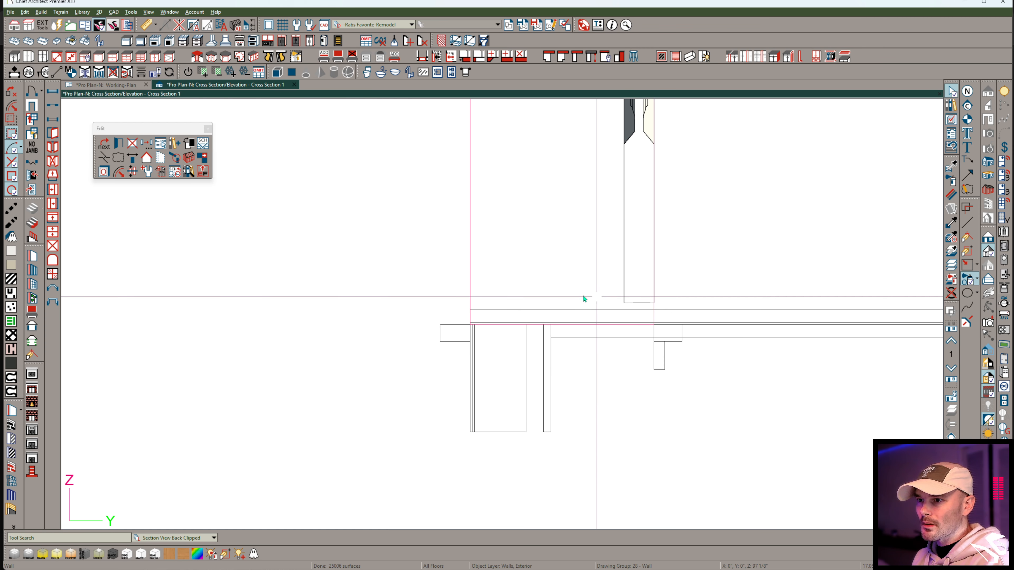
scroll(534, 292, "up", 3)
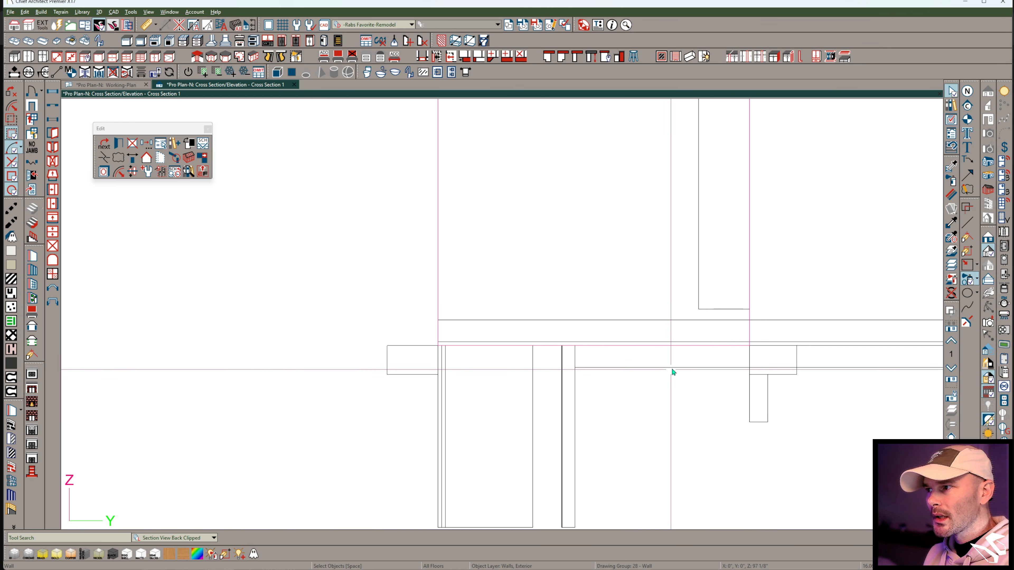
Draw a rectangular polyline about 4 3/4" wide just outside and above the exterior sill, and select its outer vertical edge.
left_click(967, 264)
left_click_drag(458, 212, 319, 305)
left_click(319, 254)
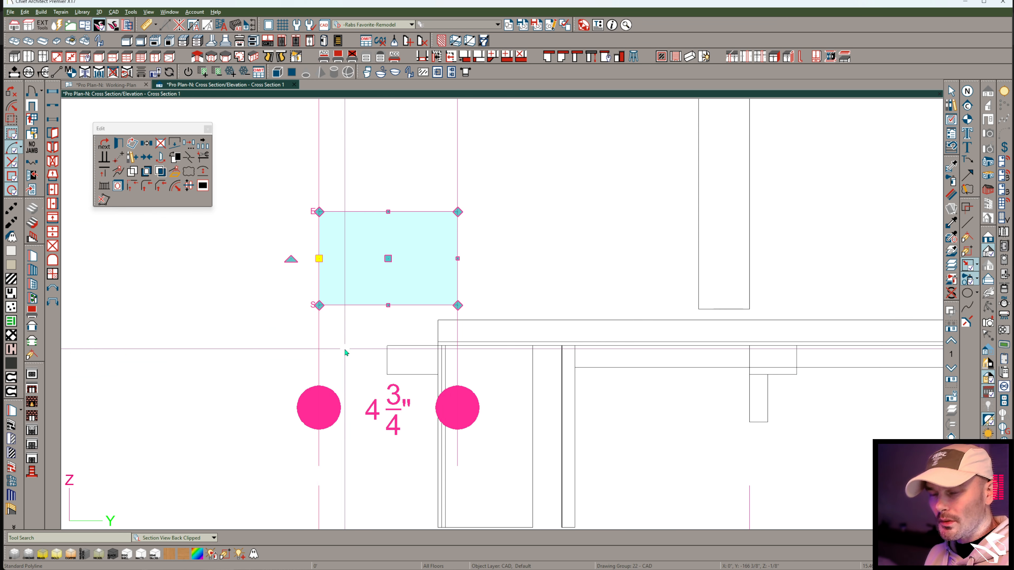
Fill the rectangular polyline with the Hatch, Angle pattern and tighten the hatch spacing.
key("e")
left_click(495, 139)
left_click(495, 147)
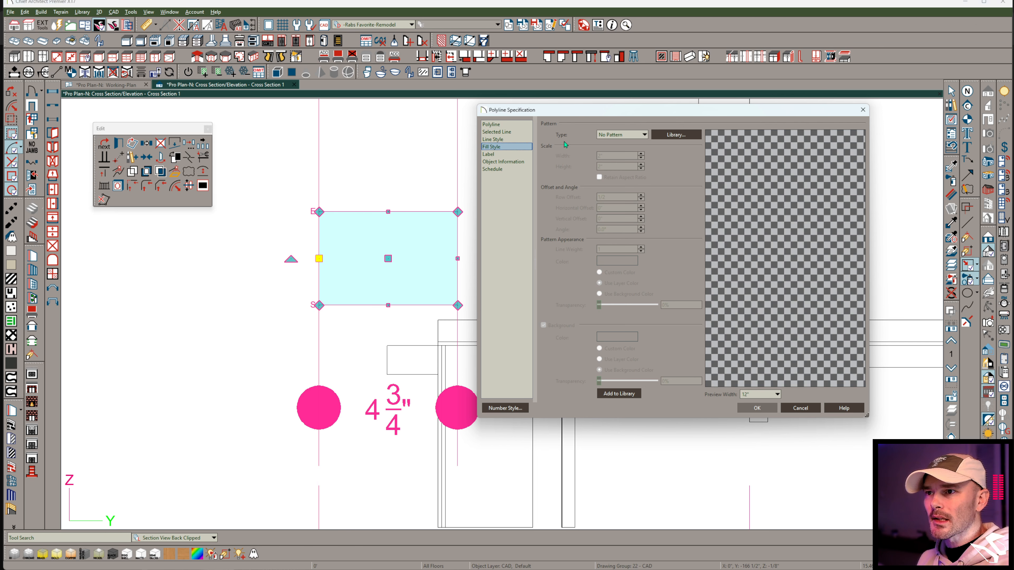
left_click(620, 135)
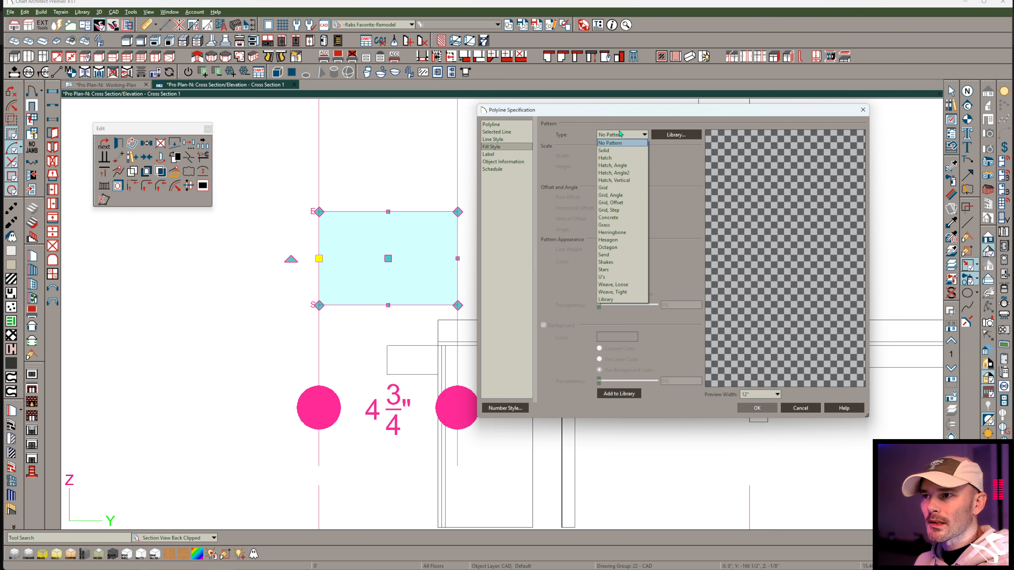
left_click(626, 166)
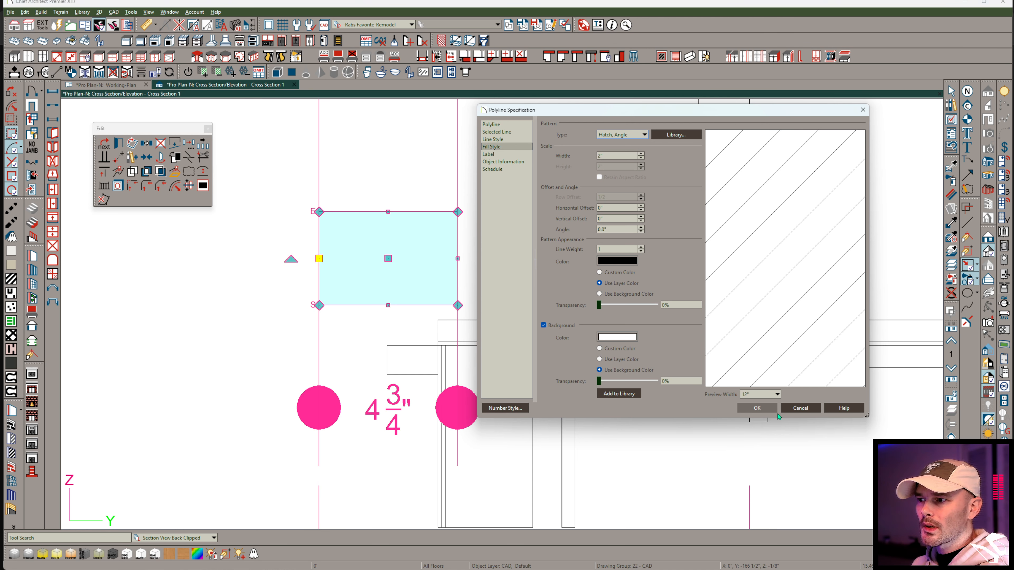
left_click(757, 409)
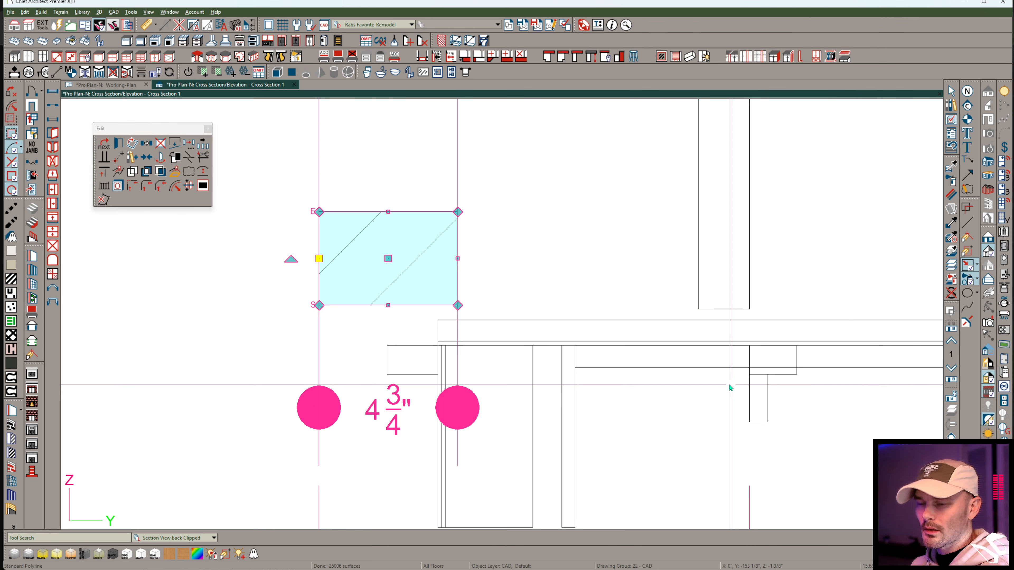
key("ctrl+e")
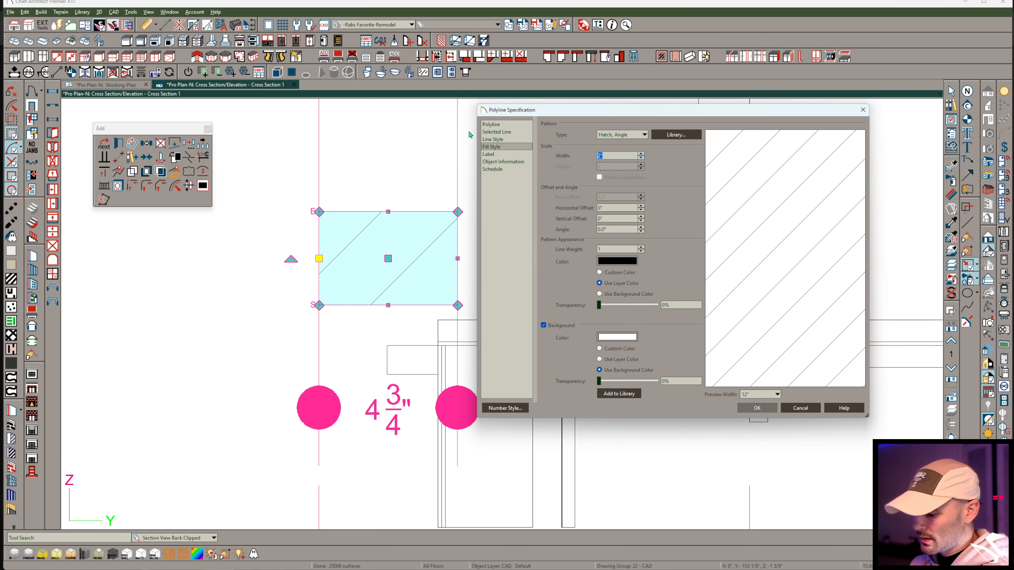
key("Return")
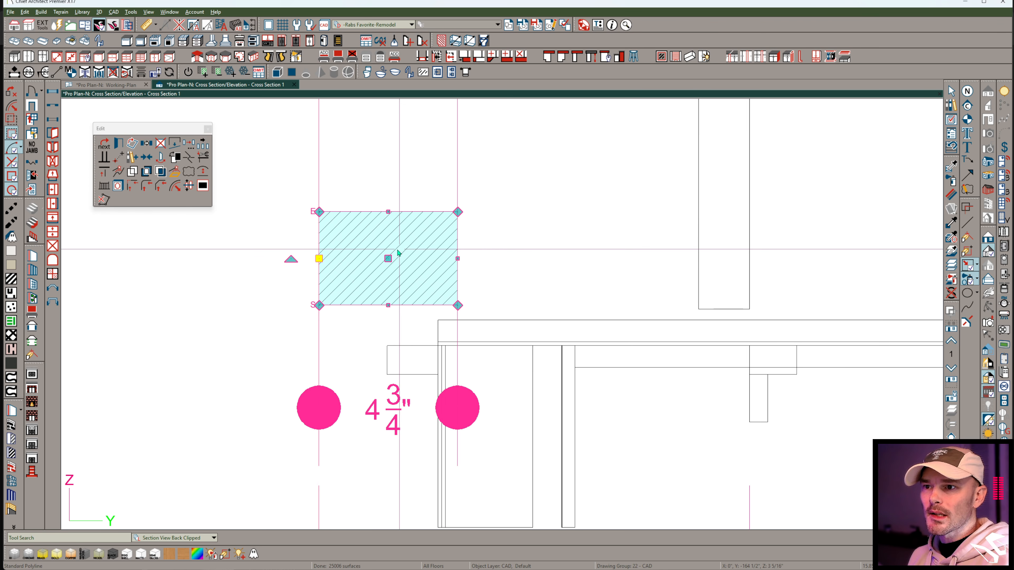
Move the hatched rectangle under the door and reshape it into a thin strip on the floor reaching out near the floor's outer edge.
left_click_drag(385, 262, 661, 273)
left_click_drag(661, 226, 667, 310)
left_click_drag(593, 314, 443, 316)
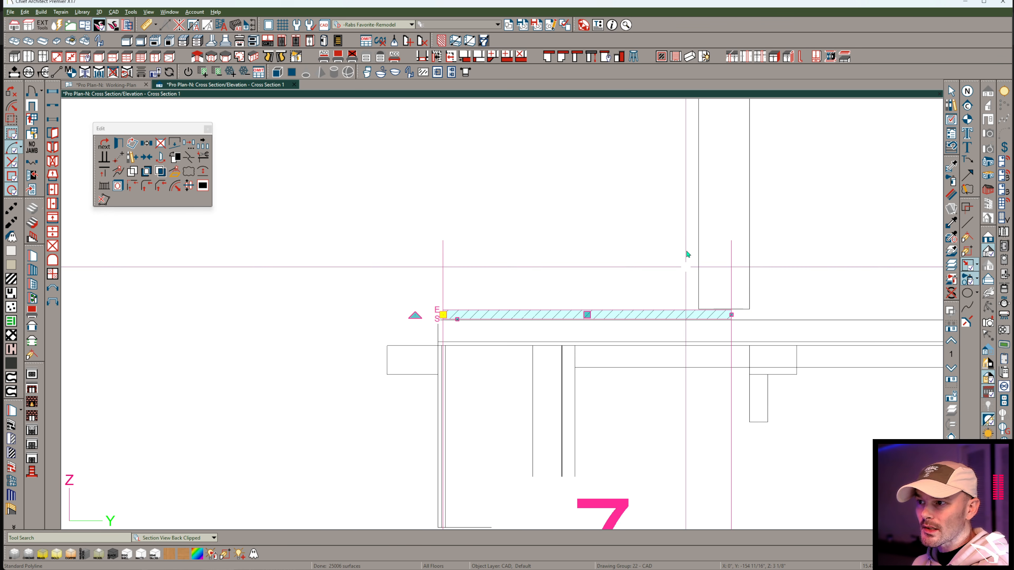
right_click(703, 225)
left_click(738, 235)
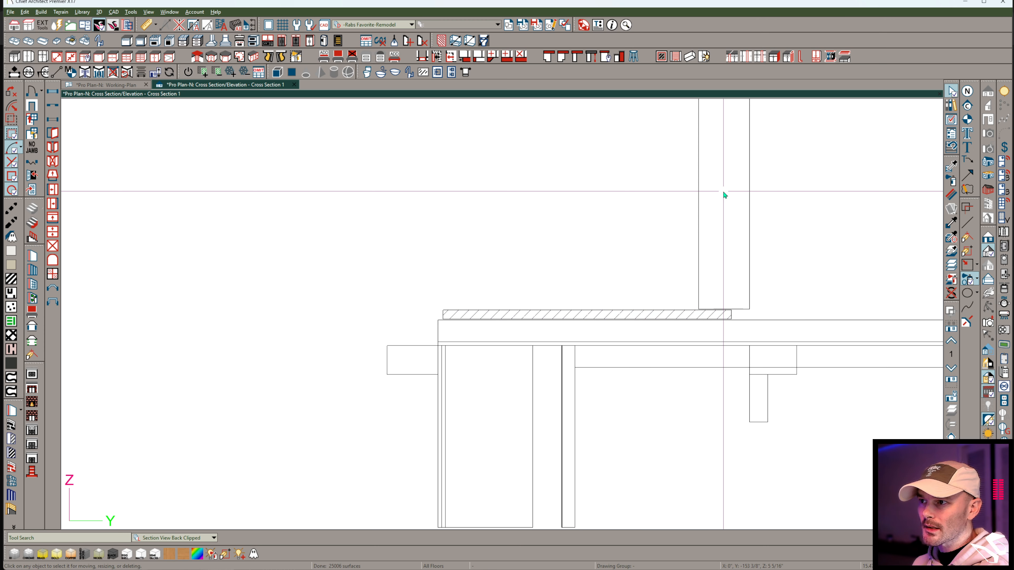
Increase the door panel's bottom offset from the floor finish to make room for the sill.
left_click(691, 230)
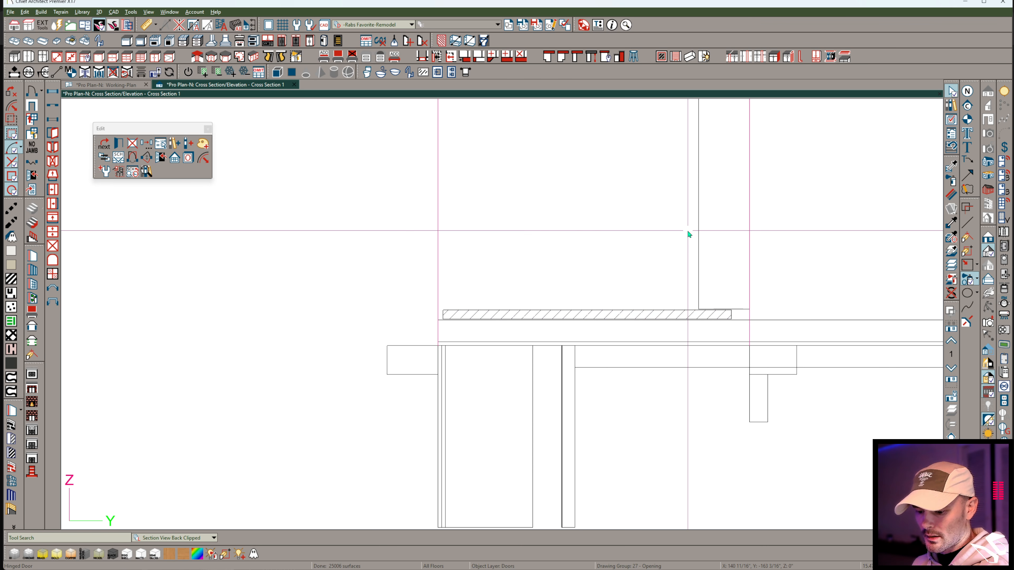
double_click(680, 279)
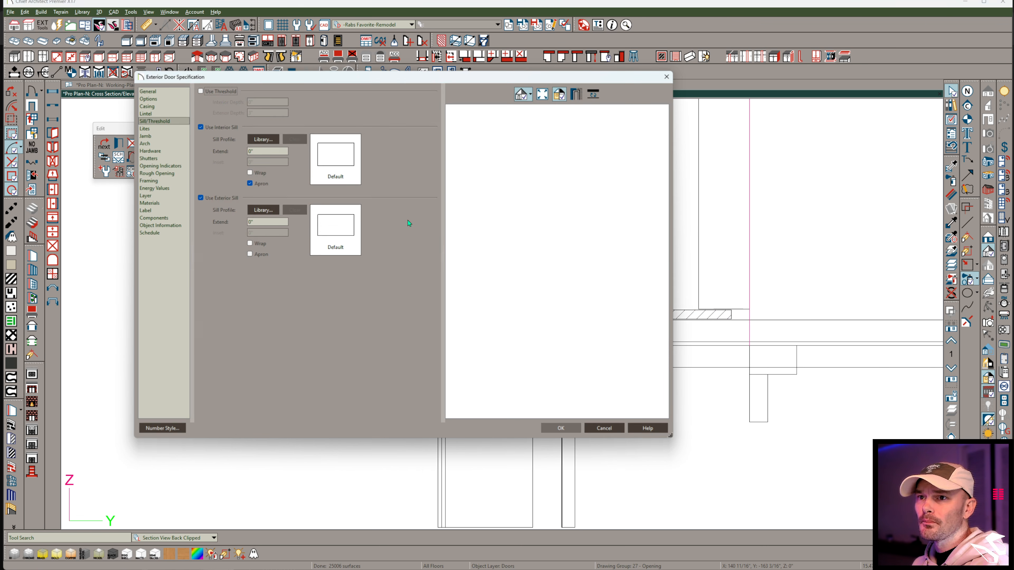
left_click(161, 93)
left_click_drag(289, 235, 273, 237)
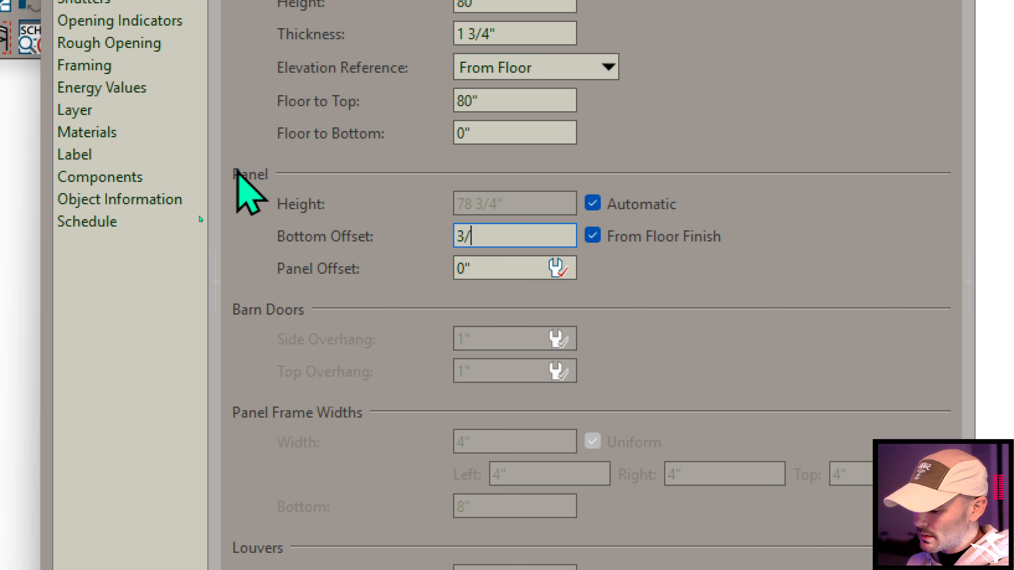
key("Return")
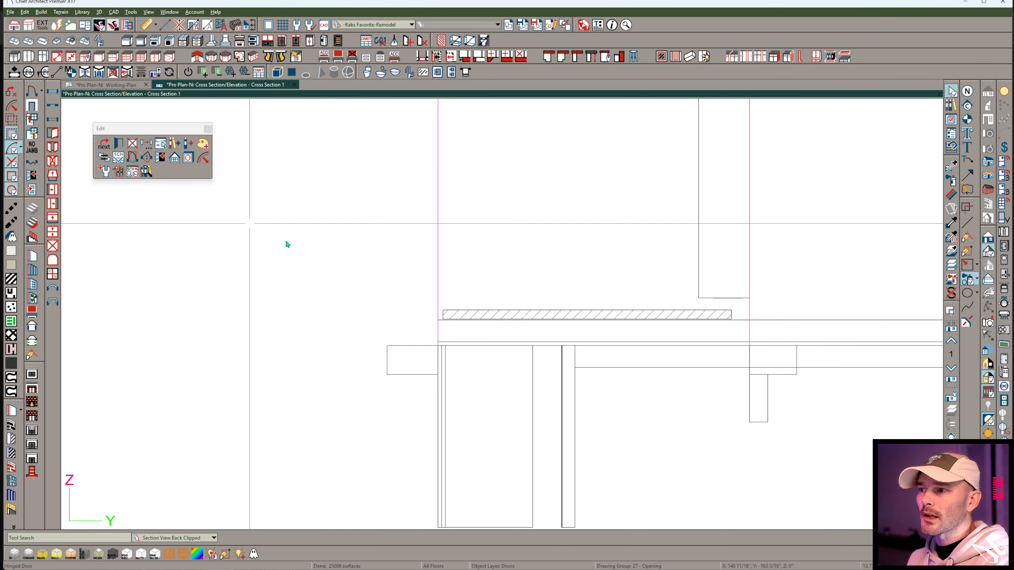
Break the top edge of the hatched sill profile and raise the segment beneath the door to form a step.
left_click(705, 314)
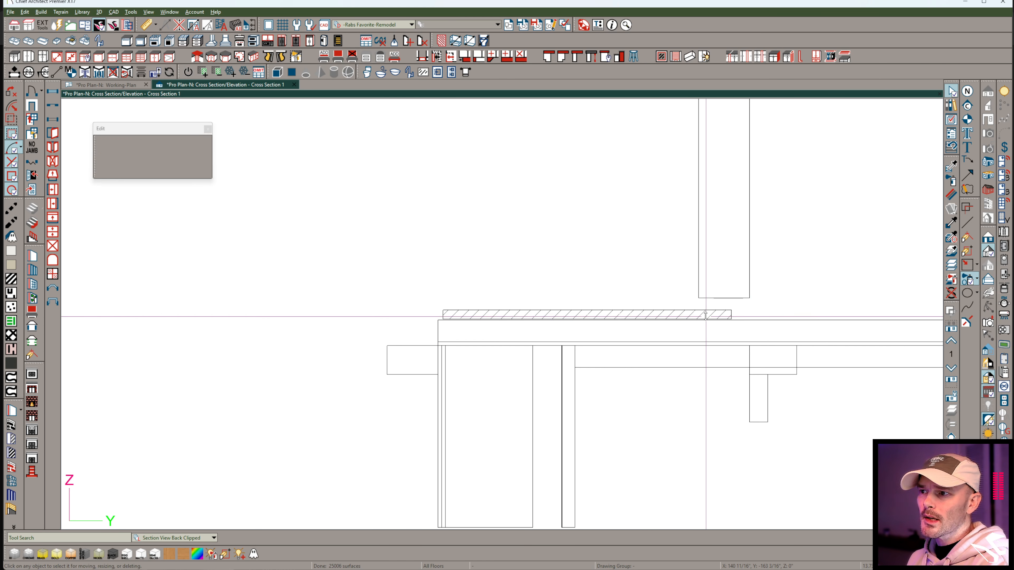
scroll(699, 304, "up", 3)
key("3")
left_click(685, 316)
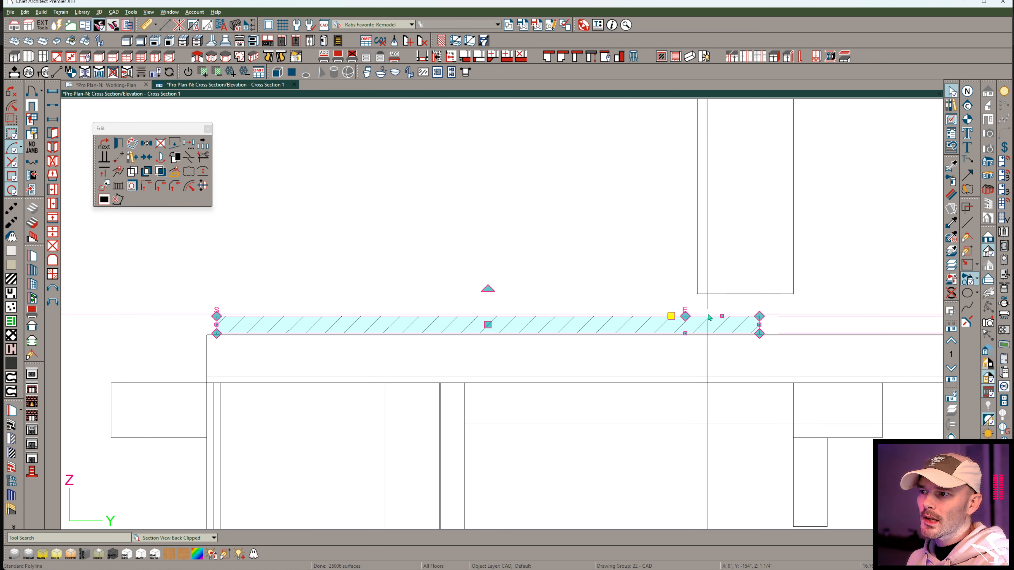
left_click_drag(721, 316, 720, 298)
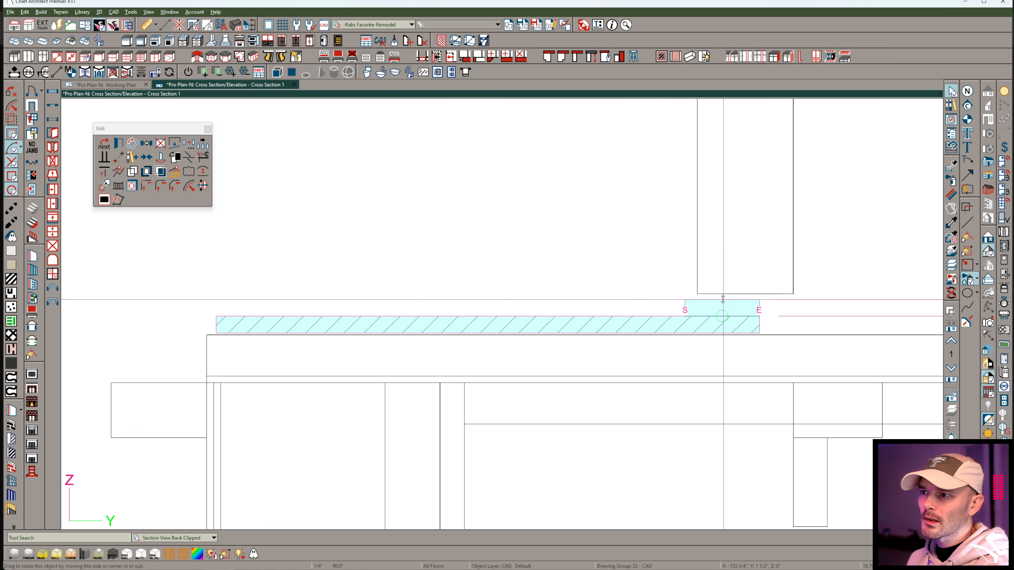
key("super")
left_click(674, 247)
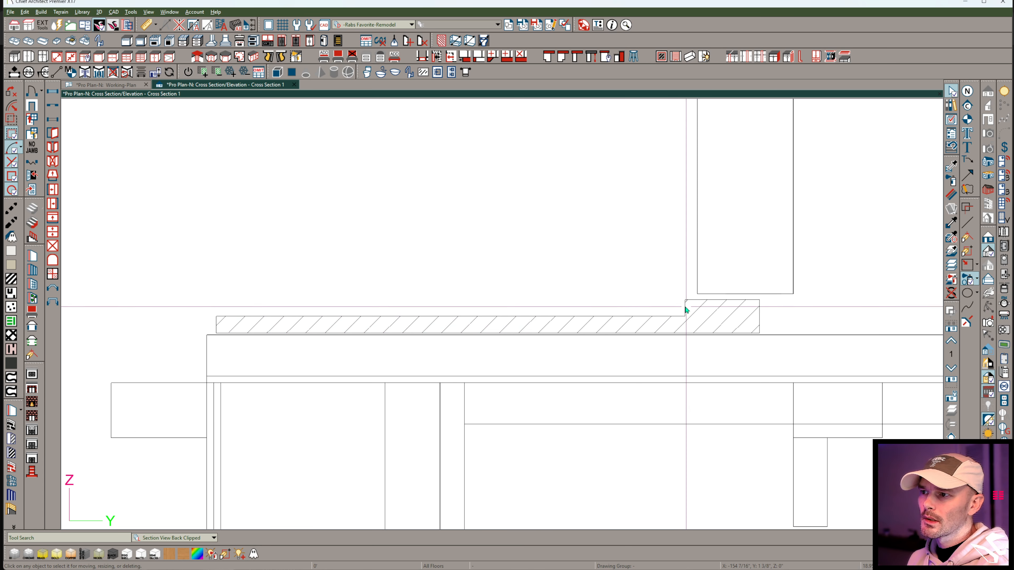
Slope the outer face of the sill profile's raised step by moving its lower corner outward.
left_click(686, 309)
left_click_drag(686, 316, 668, 316)
scroll(549, 262, "down", 1)
middle_click_drag(374, 204, 501, 182)
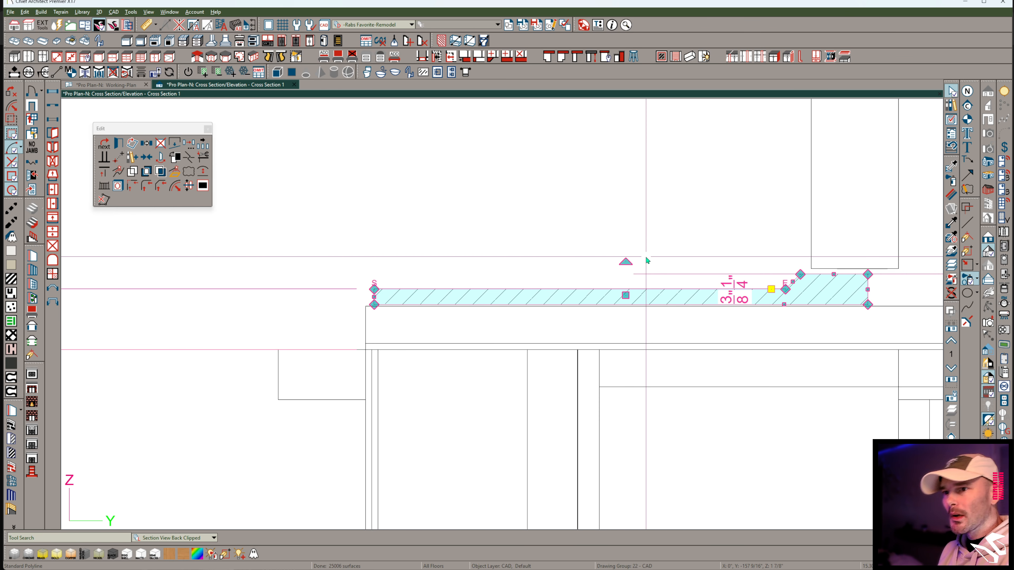
Draw a vertical reference line from the exterior wall above the door down past the sill profile and floor edge.
scroll(579, 295, "down", 5)
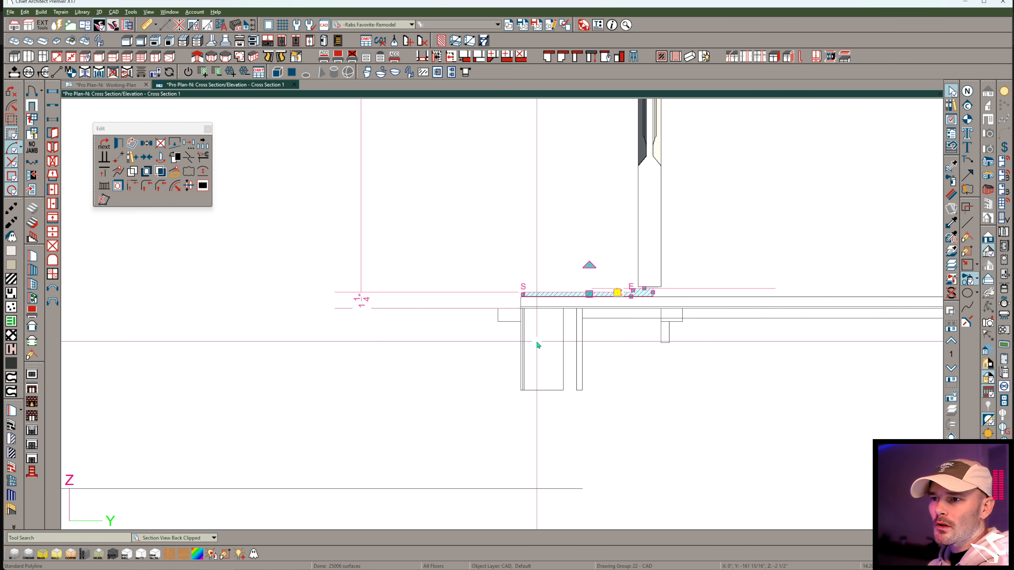
scroll(559, 347, "down", 2)
scroll(563, 355, "down", 4)
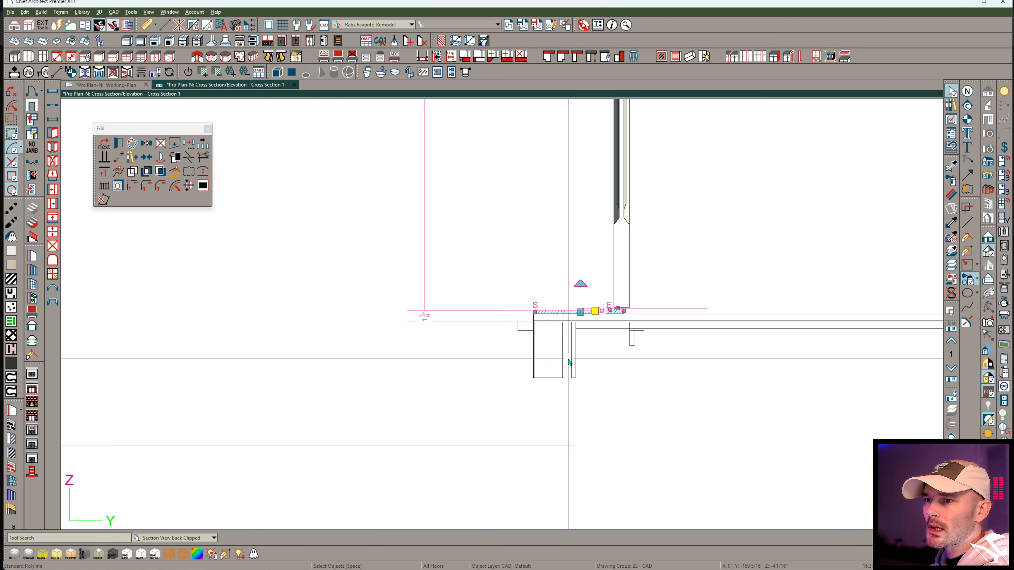
scroll(569, 168, "up", 3)
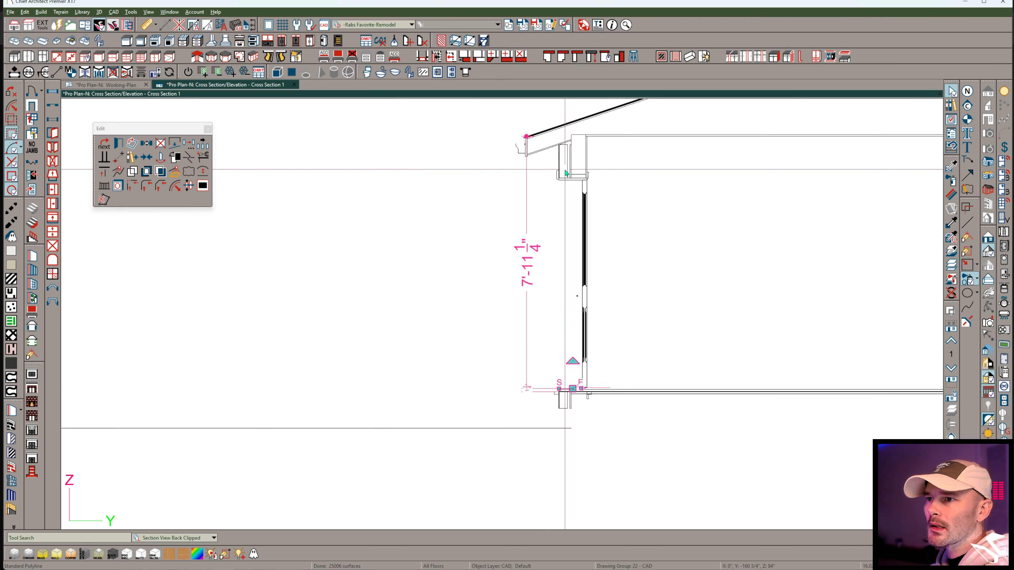
left_click(568, 163)
left_click_drag(569, 160, 564, 521)
scroll(566, 495, "up", 4)
scroll(564, 464, "up", 3)
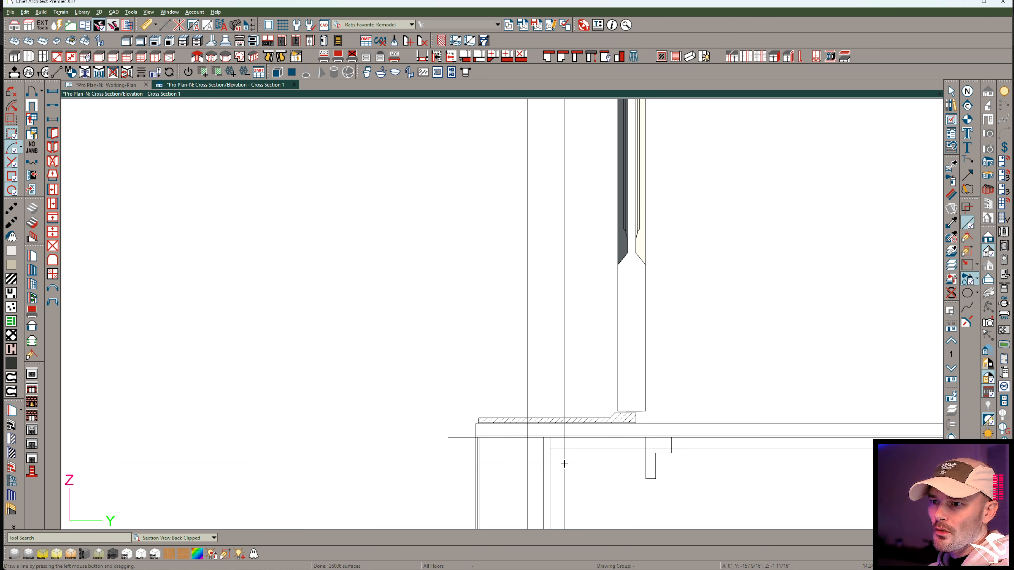
Shorten the sill profile from its outer end, leaving a flat section about 6 1/4" long just past the reference line.
left_click(441, 413)
left_click_drag(442, 414, 492, 411)
middle_click_drag(550, 331, 571, 265)
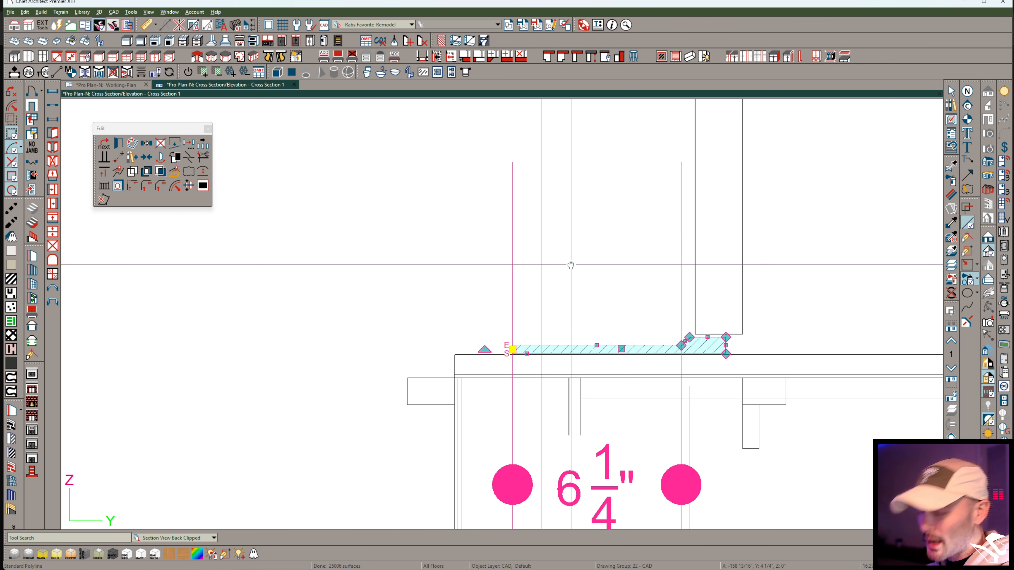
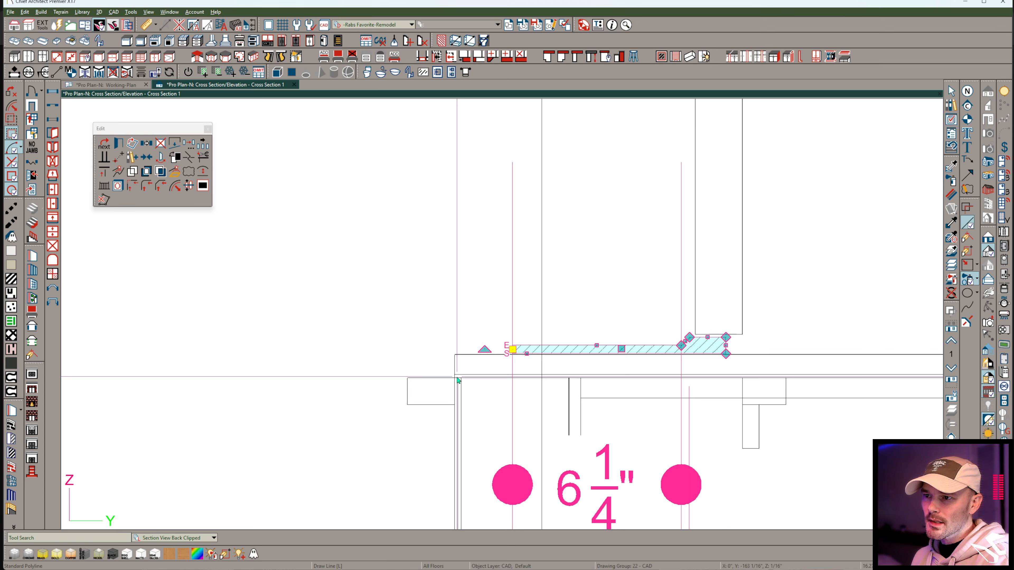
key("Escape")
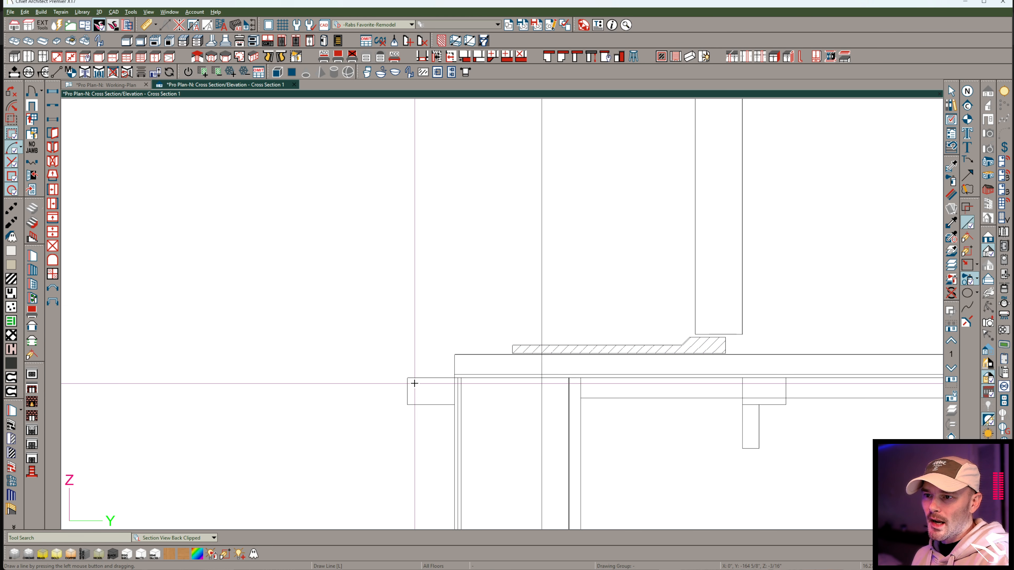
scroll(478, 376, "down", 8)
middle_click_drag(428, 282, 428, 308)
scroll(445, 377, "up", 8)
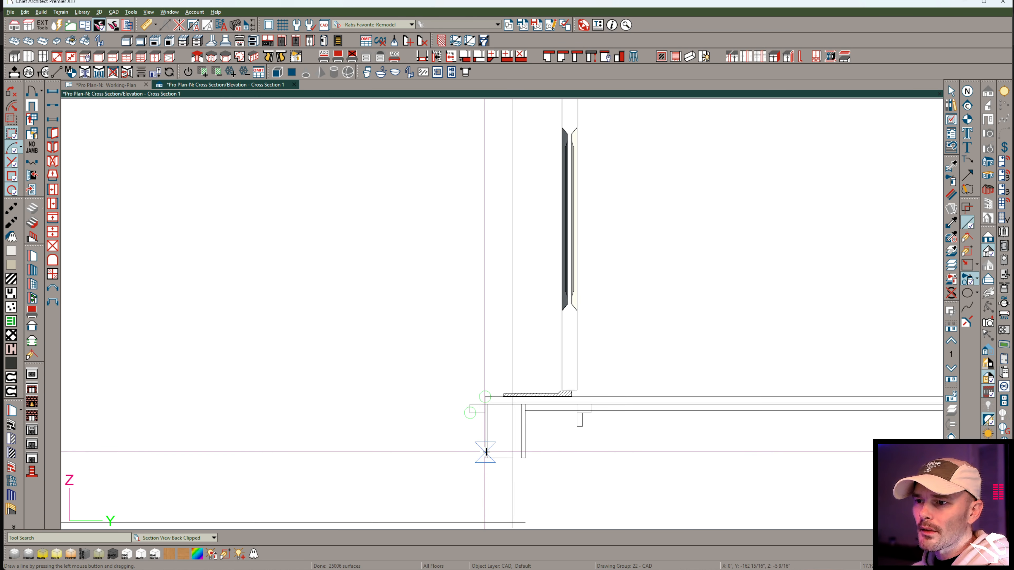
scroll(503, 396, "up", 2)
left_click(552, 293)
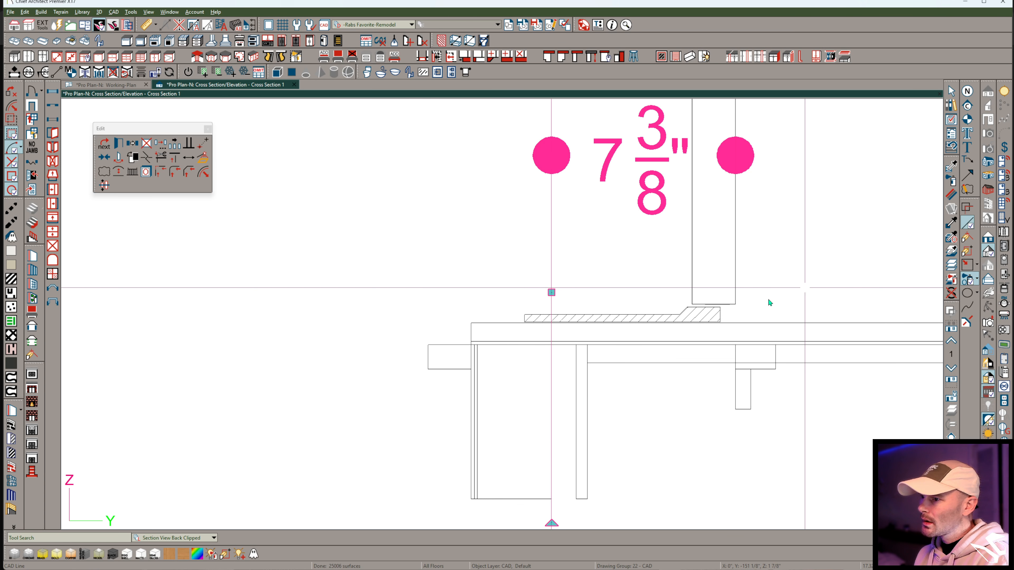
key("Escape")
left_click(710, 318)
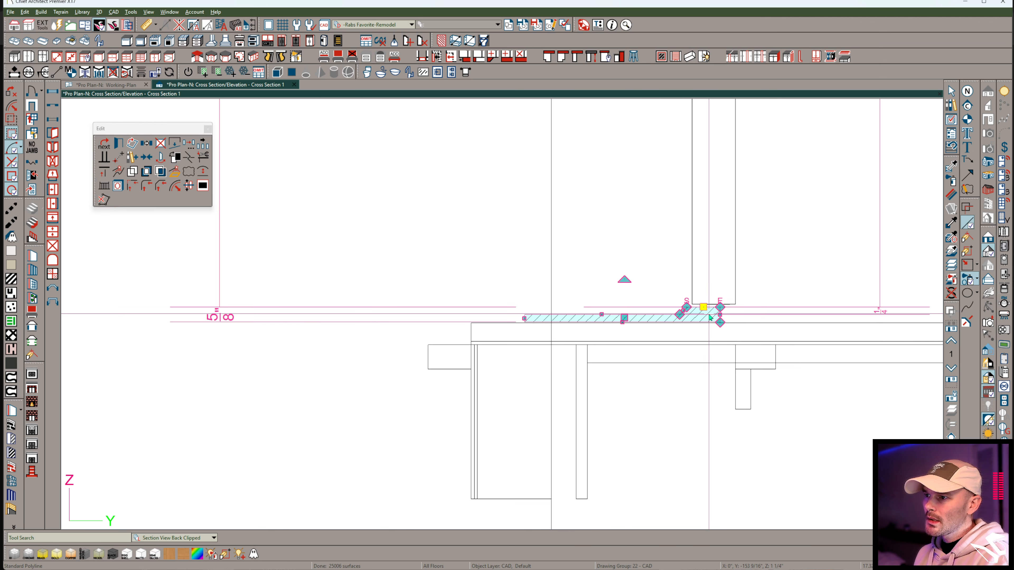
Draw a roughly square polyline about 3 5/8" wide just outside the floor edge, in open space.
left_click(968, 264)
left_click_drag(359, 331, 323, 357)
left_click(324, 313)
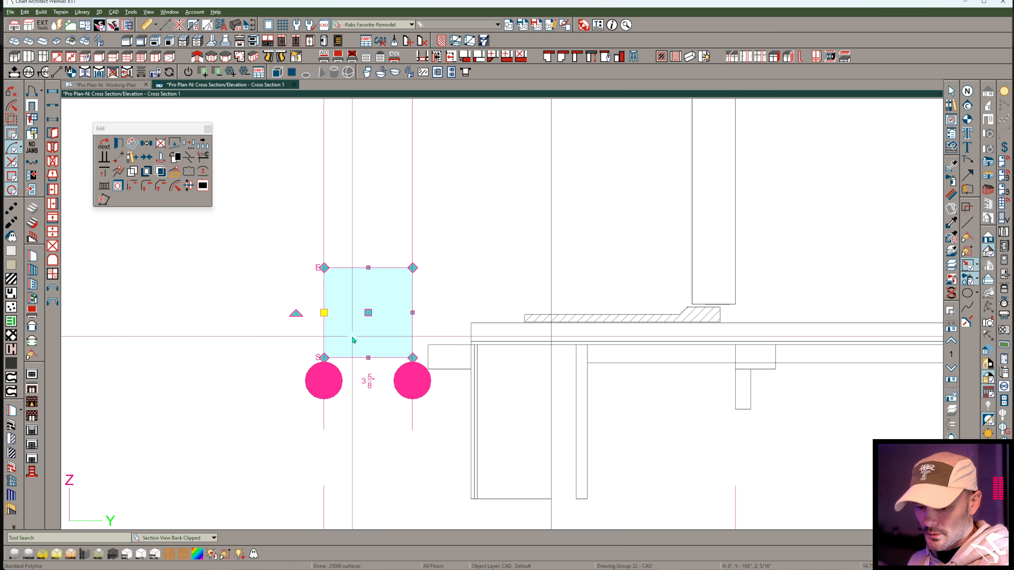
key("ctrl+e")
left_click(800, 408)
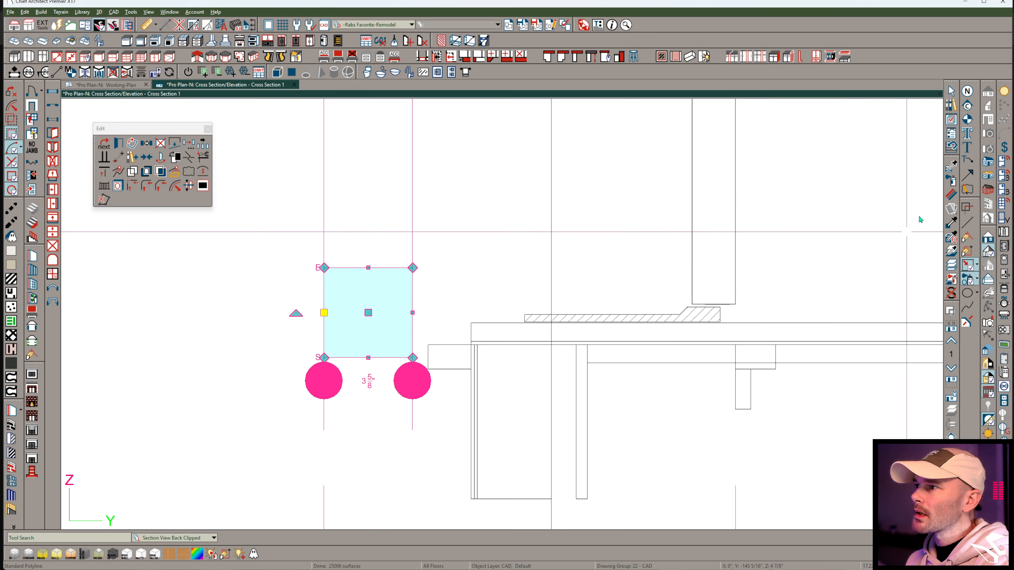
Copy the sill profile's hatch fill onto the new square polyline.
key("Escape")
left_click(584, 315)
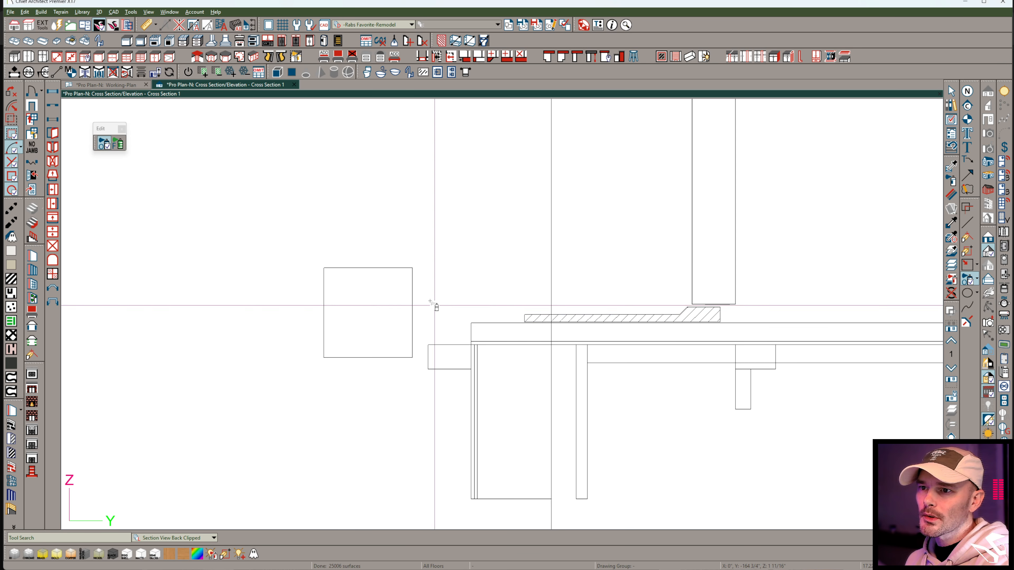
left_click(359, 285)
key("space")
left_click(356, 268)
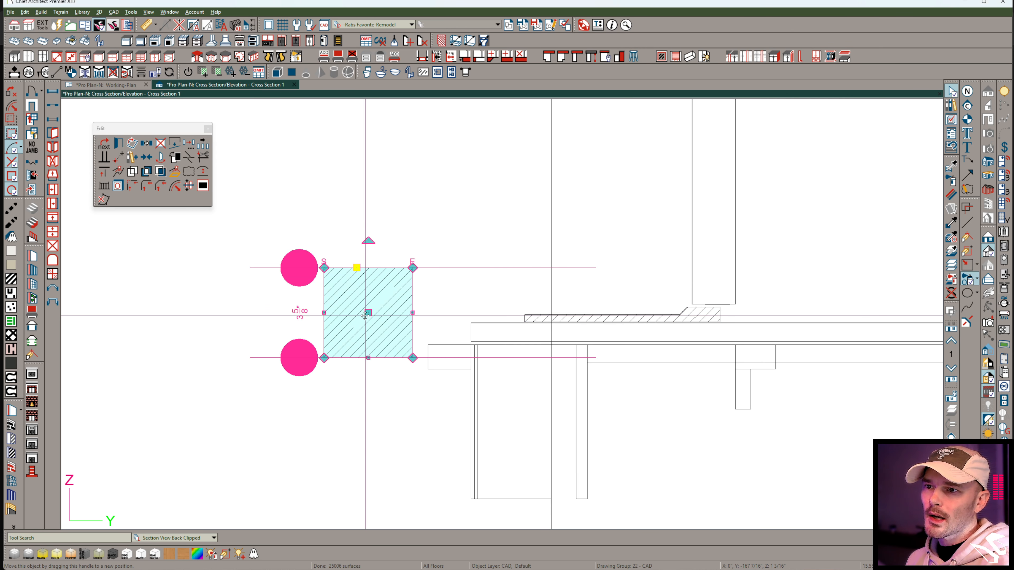
Set the height of the hatched square to 3.5" by moving its top edge.
double_click(354, 268)
left_click_drag(354, 269, 360, 324)
left_click(282, 348)
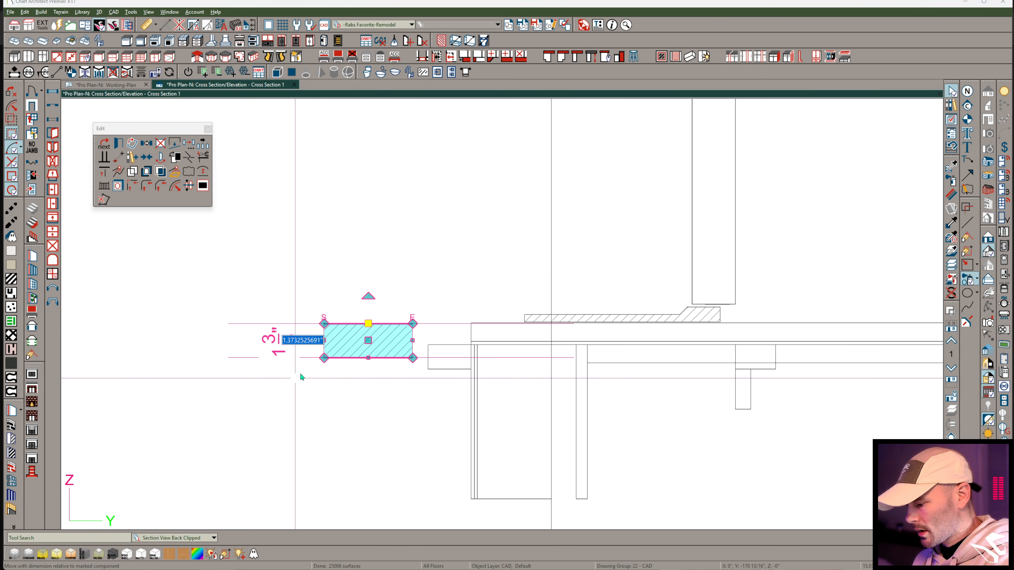
type("3.5")
key("Return")
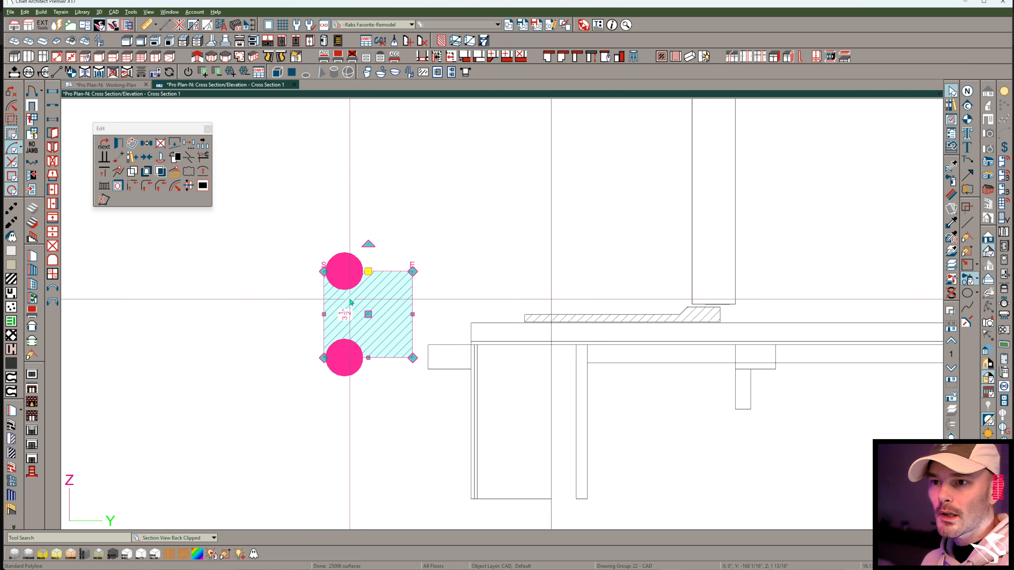
Tilt the hatched square so its top slopes down toward the outside and position it just beneath the sill profile's outer end.
left_click_drag(368, 243, 343, 242)
left_click_drag(368, 313, 457, 386)
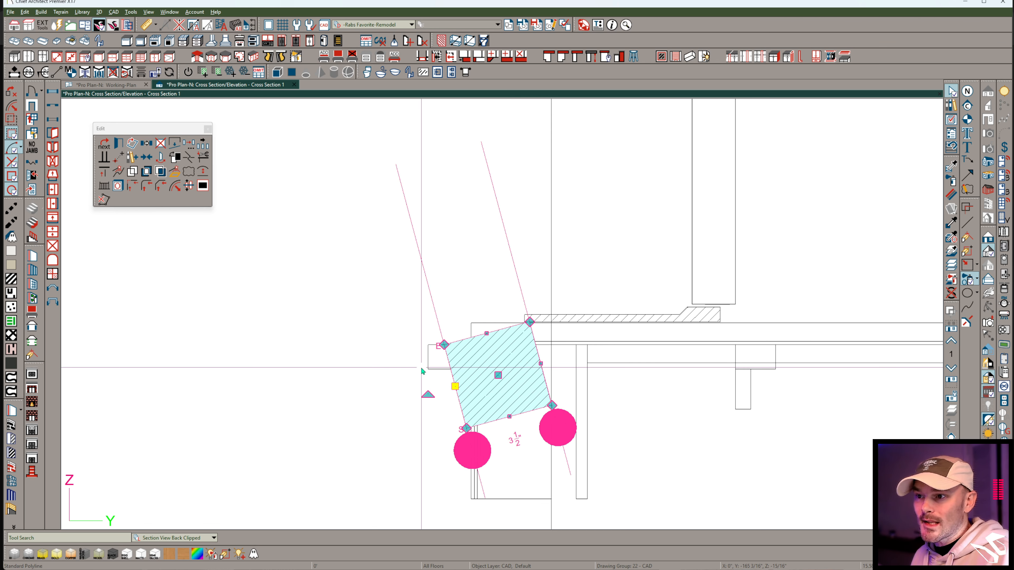
left_click(652, 317)
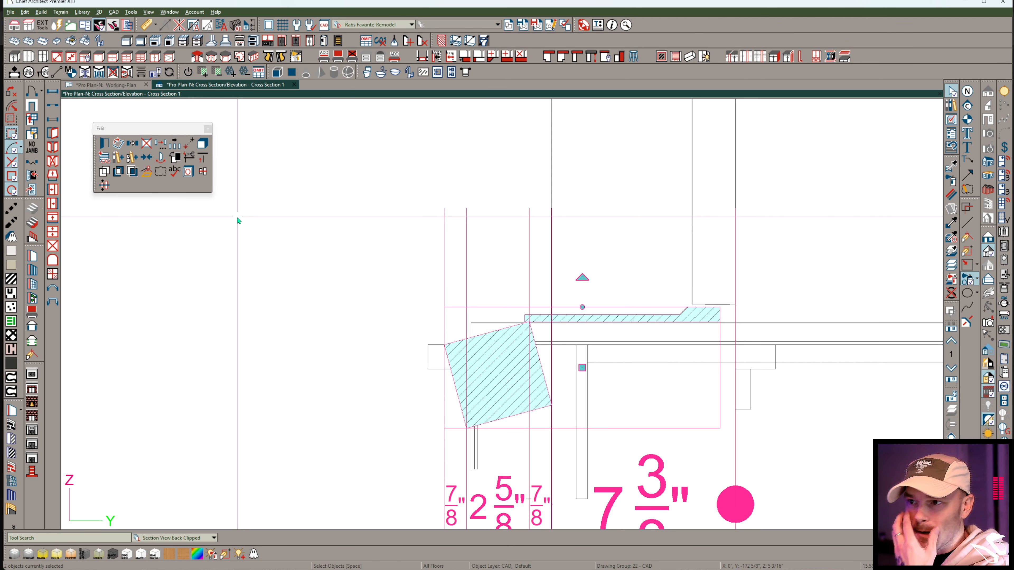
left_click(455, 357)
left_click_drag(497, 374, 503, 396)
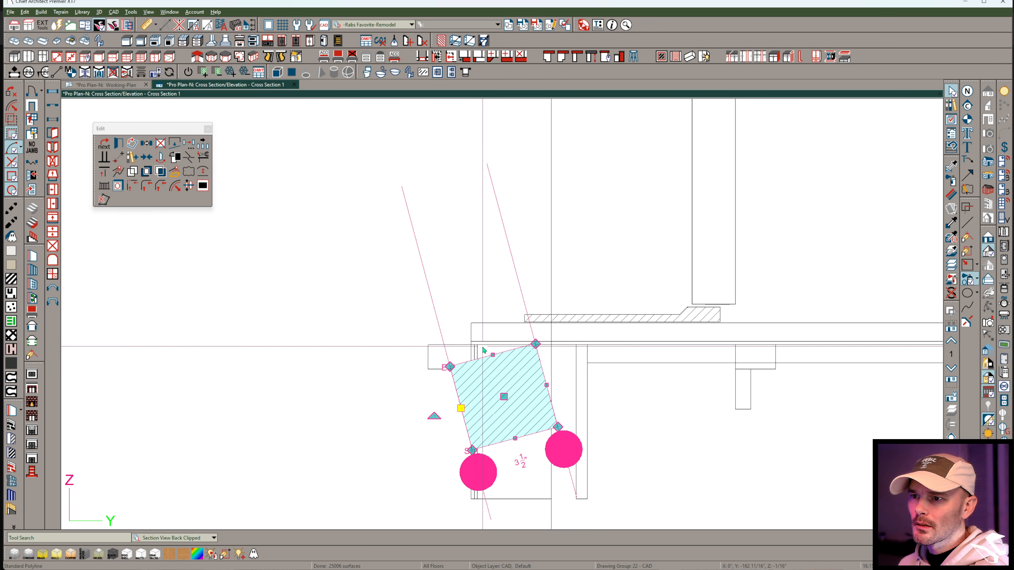
left_click_drag(503, 395, 502, 381)
Break the sill profile's bottom edge near its outer end and extend the short segment down to meet the tilted square's top corner.
scroll(539, 320, "up", 5)
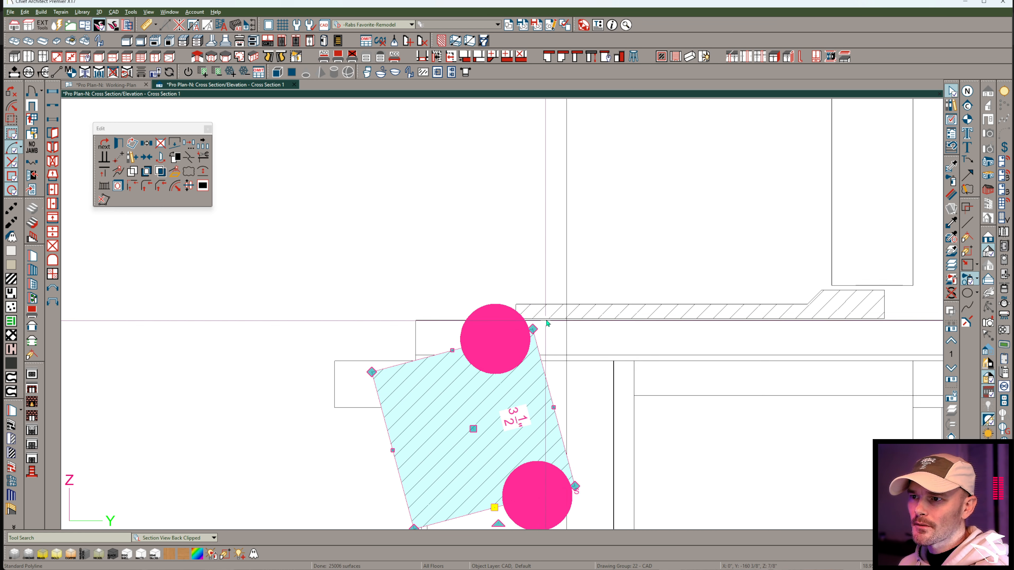
left_click(547, 311)
scroll(546, 315, "up", 4)
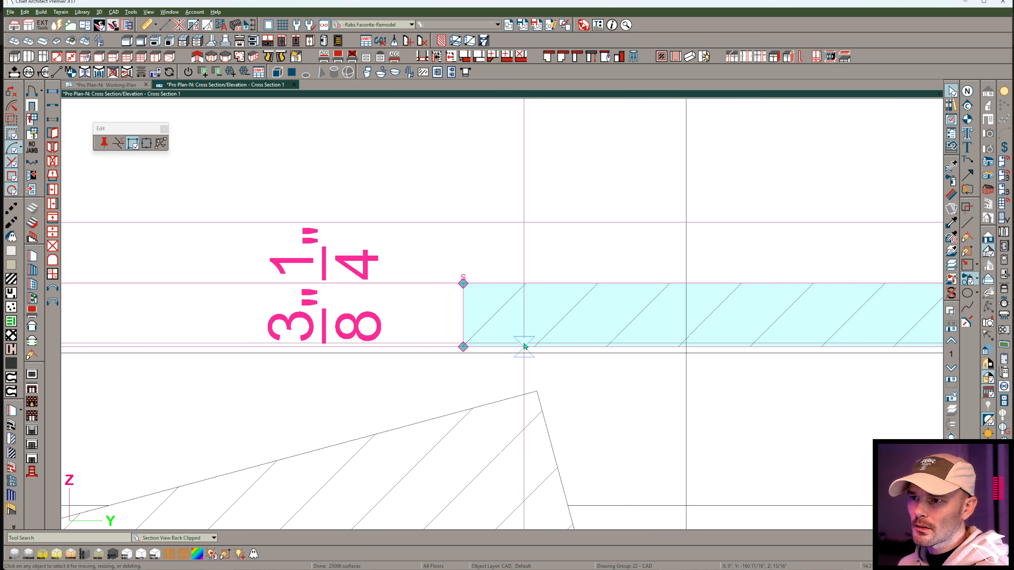
left_click(511, 344)
left_click_drag(493, 347, 464, 411)
left_click_drag(524, 410, 519, 393)
scroll(504, 379, "down", 7)
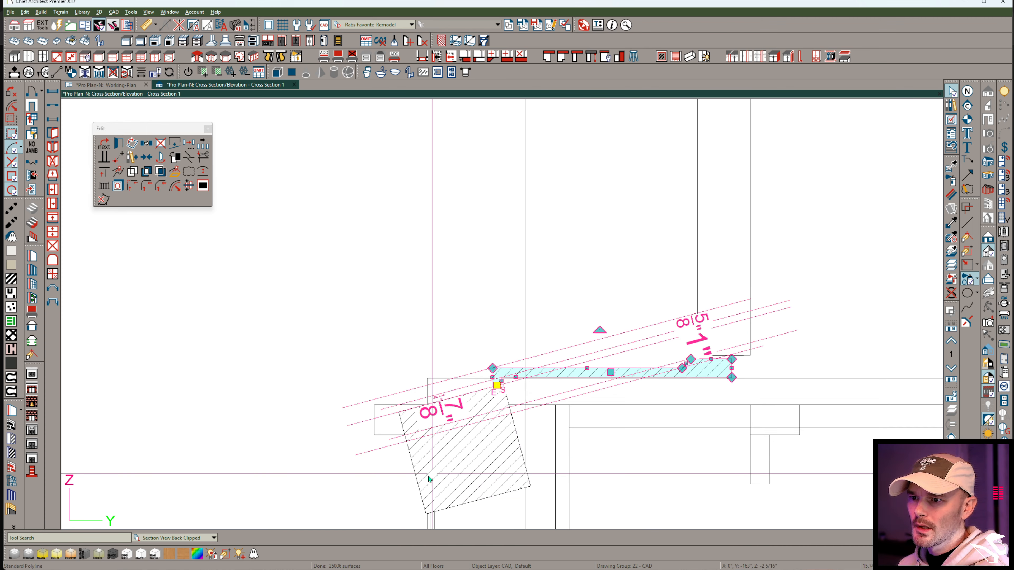
Convert the sill profile and the tilted square to 3D solids and set a shared depth for both.
key("Escape")
key("ctrl+a")
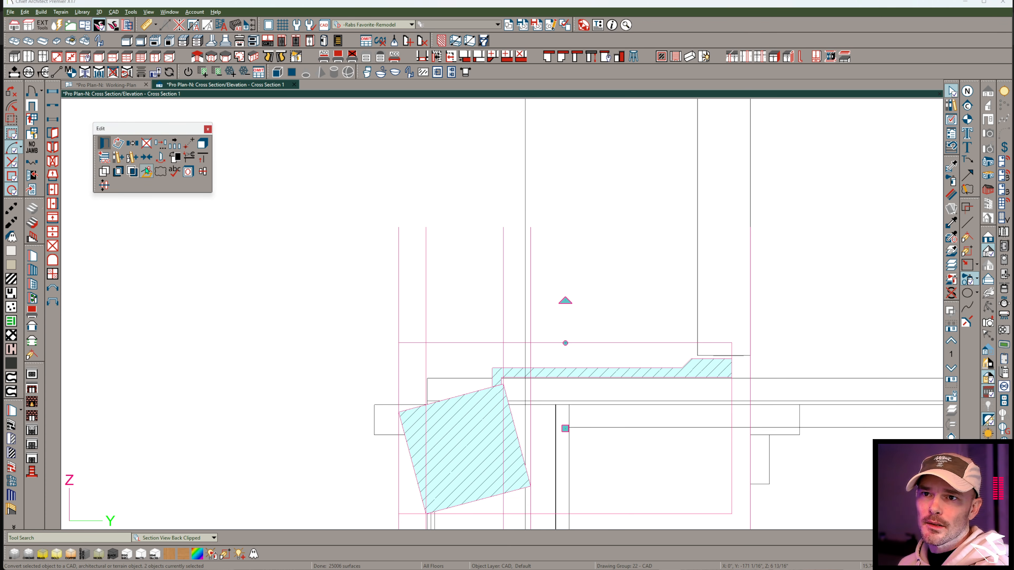
left_click(146, 172)
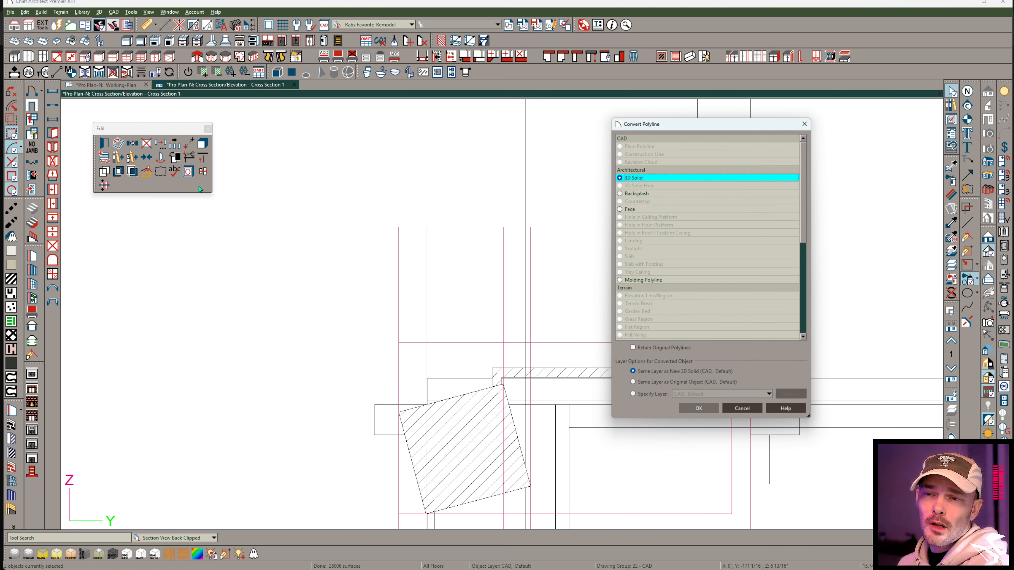
left_click(699, 408)
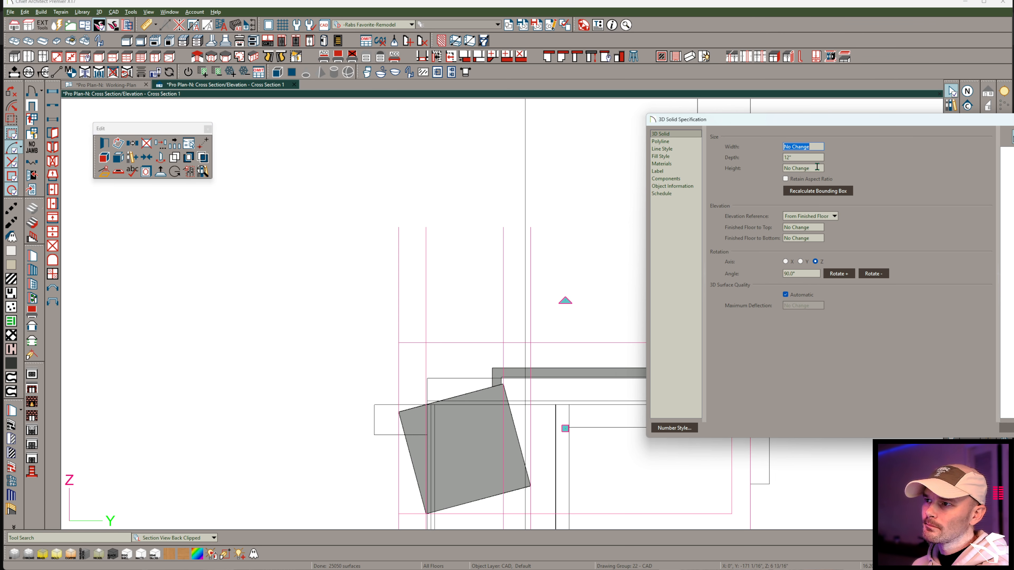
left_click(814, 159)
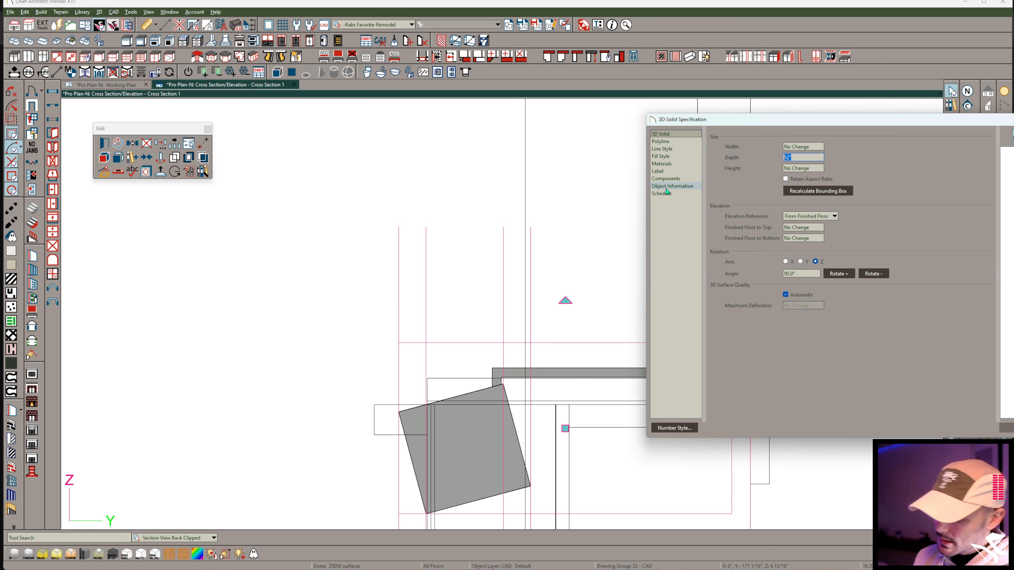
type("3")
key("Return")
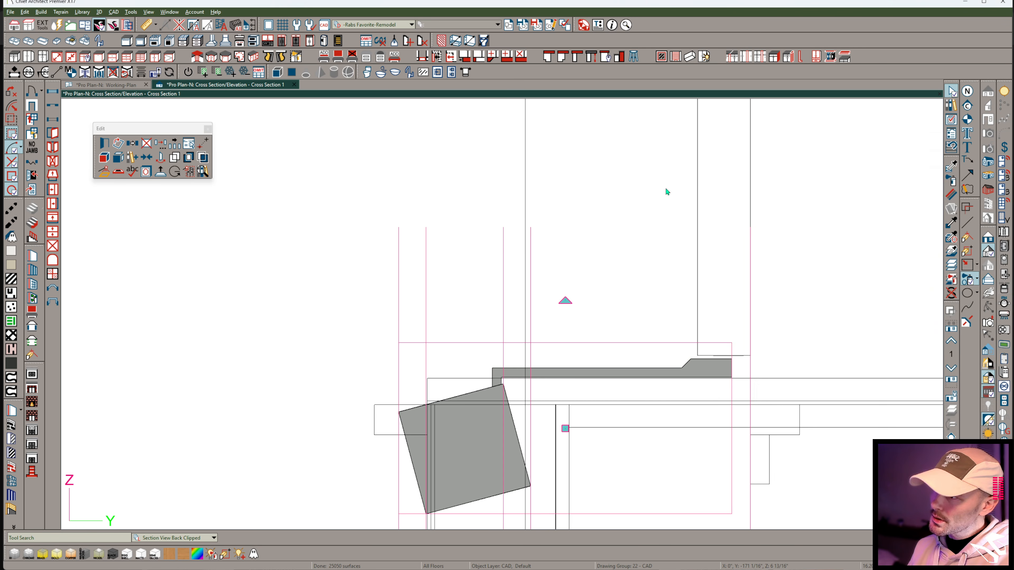
Create a full camera view from the floor plan, looking at the exterior door and its sill from outside.
left_click(120, 85)
left_click(987, 136)
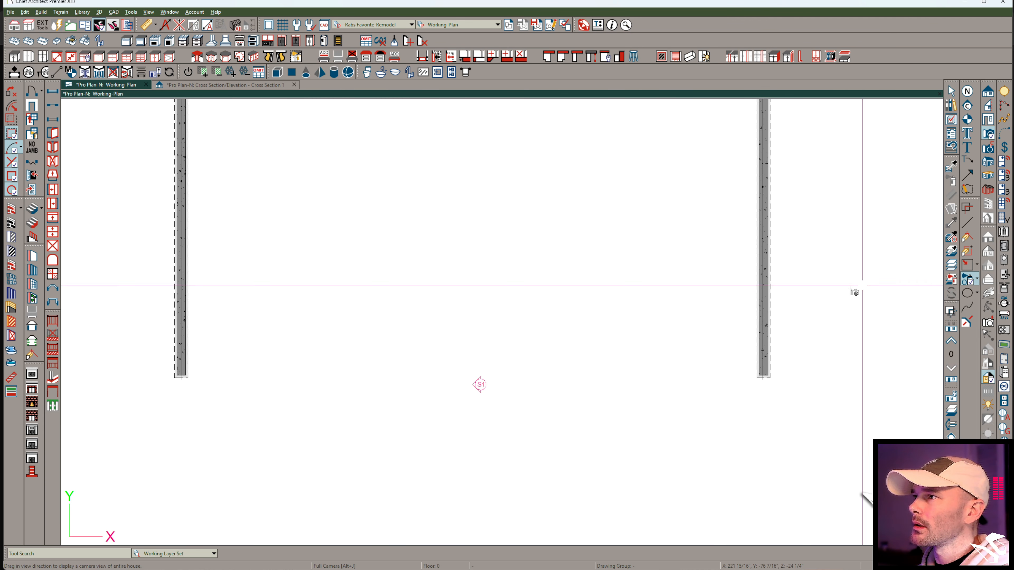
key("Page_Up")
scroll(706, 356, "down", 2)
left_click_drag(510, 480, 412, 328)
scroll(569, 399, "up", 6)
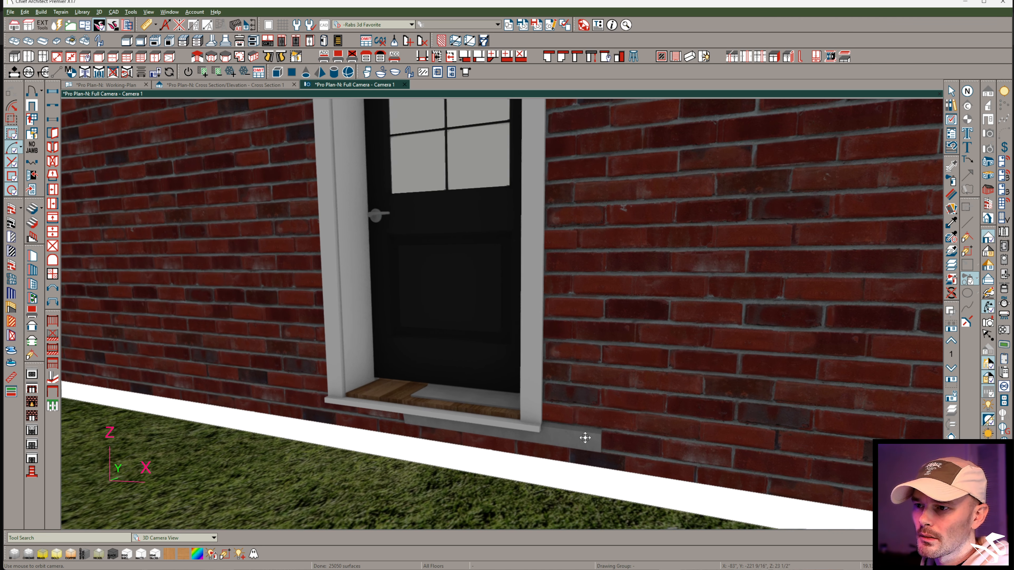
left_click_drag(585, 438, 588, 438)
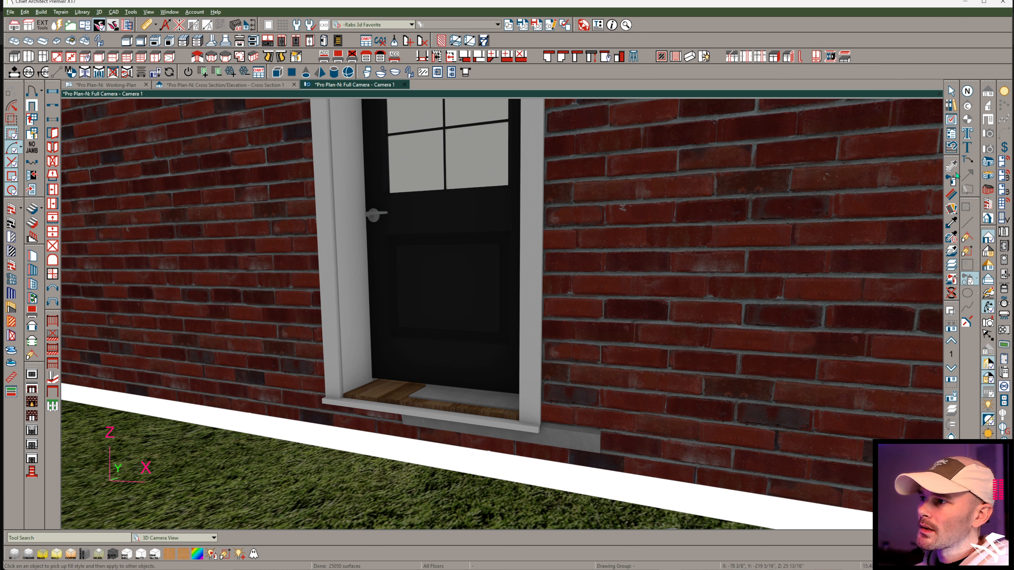
left_click(951, 223)
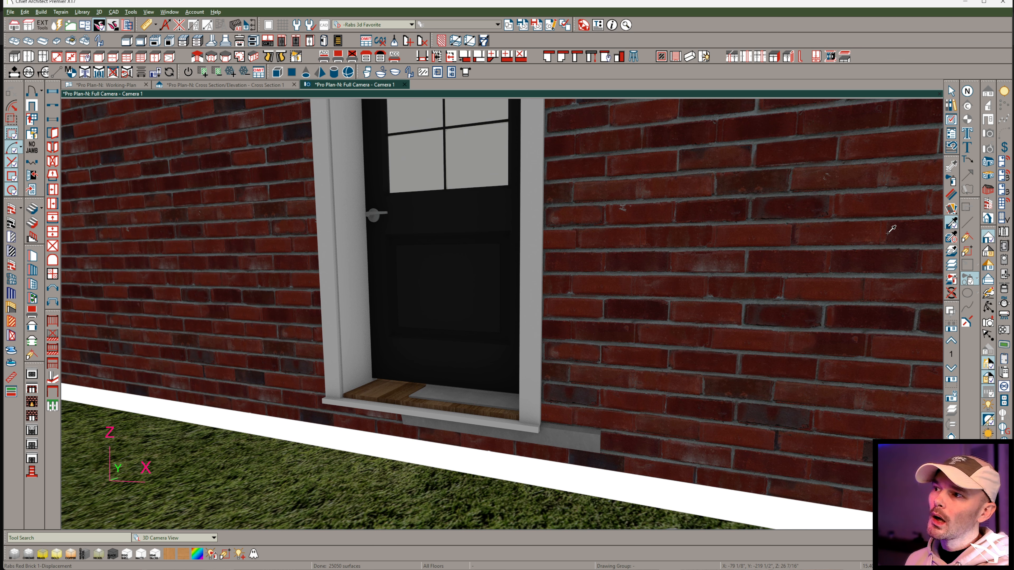
left_click(864, 233)
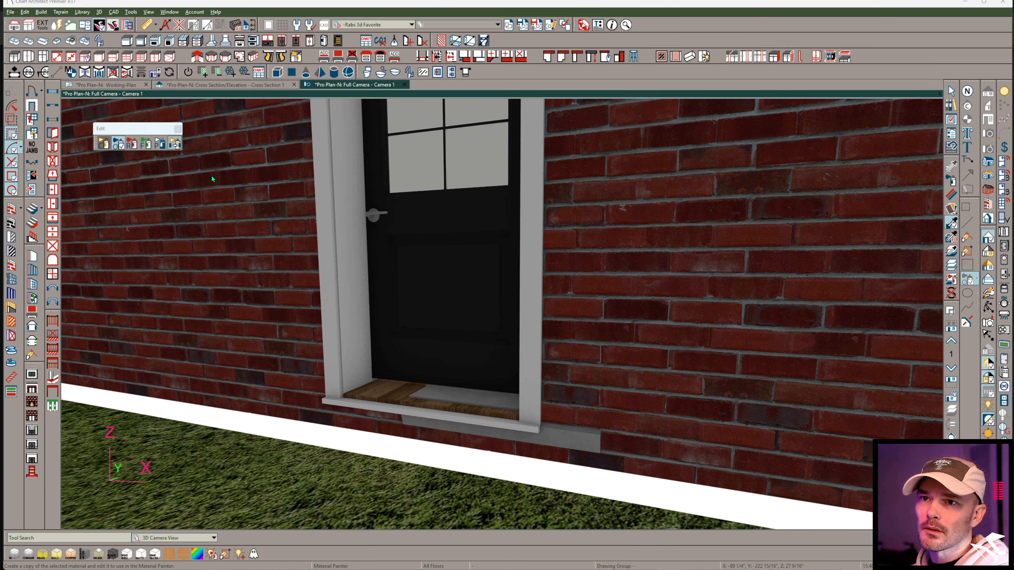
left_click(177, 144)
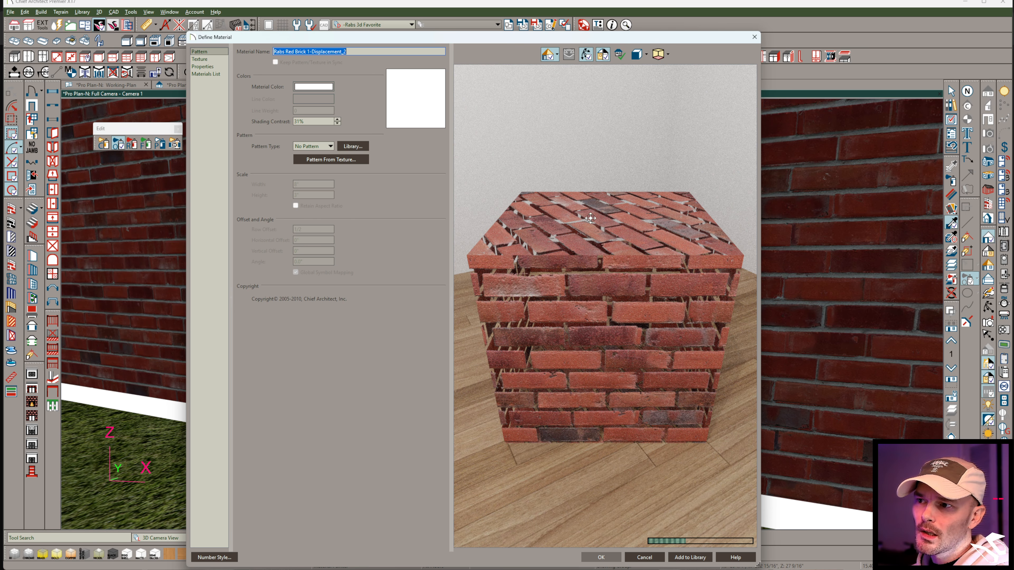
left_click(656, 561)
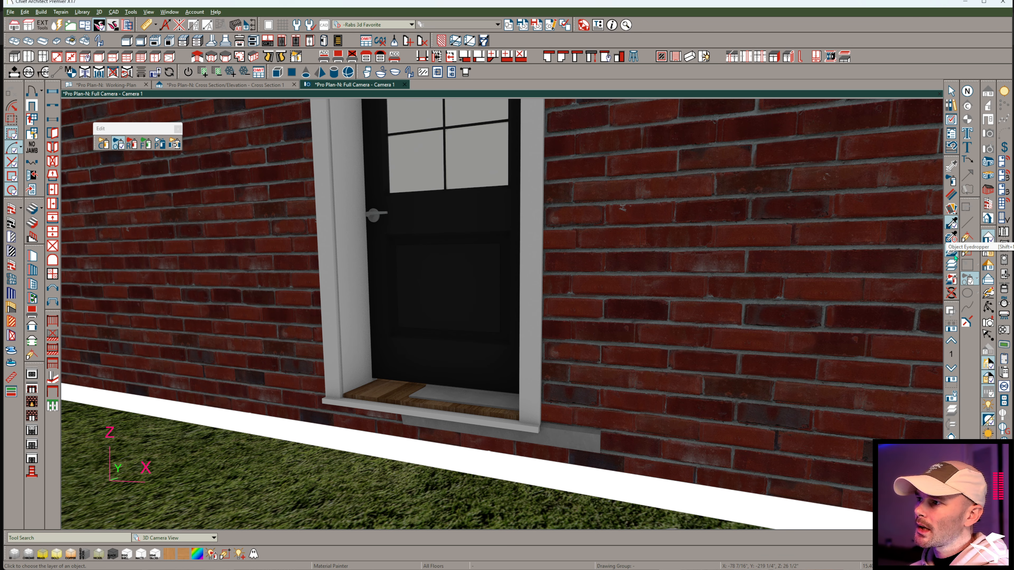
Choose Red Brick 1 from the plan's materials and apply it in component mode to the solid below the door trim.
left_click(372, 156)
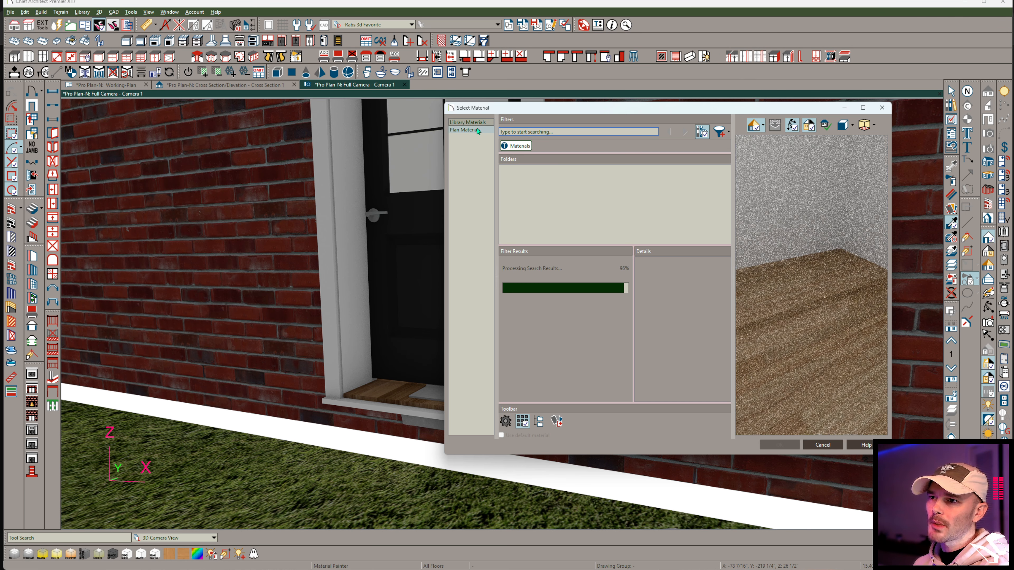
left_click(520, 132)
type("brick")
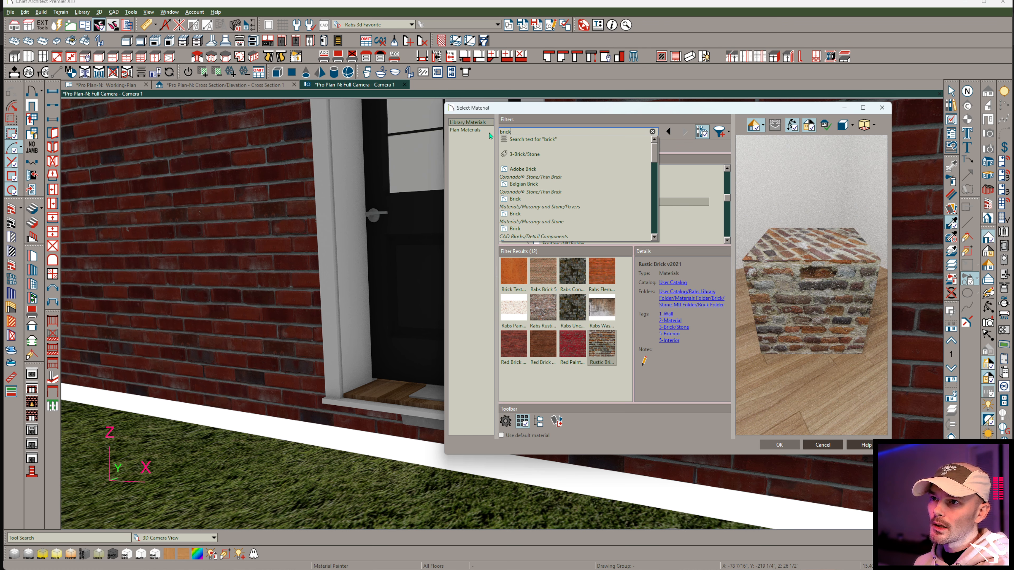
left_click(471, 130)
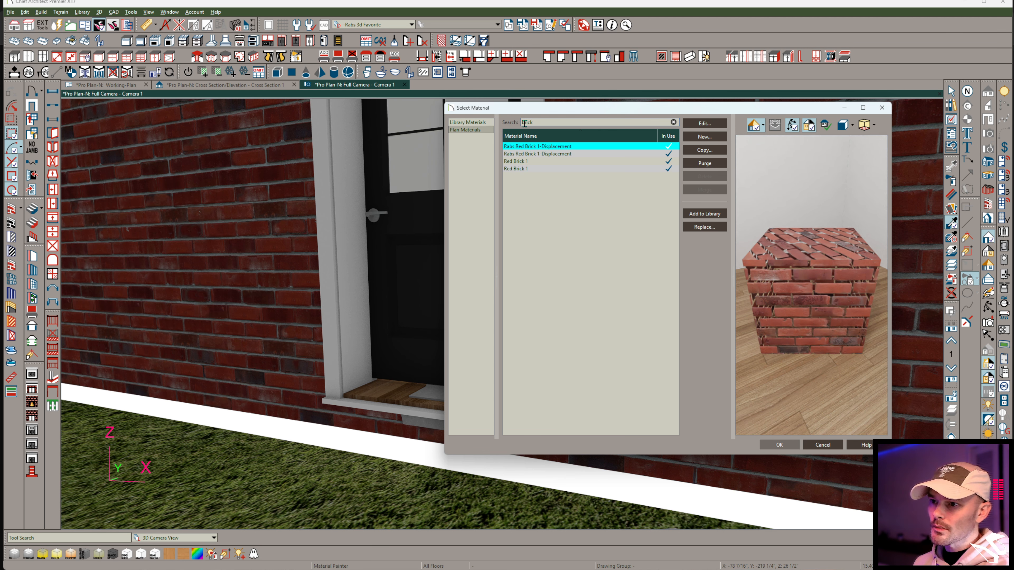
left_click(534, 162)
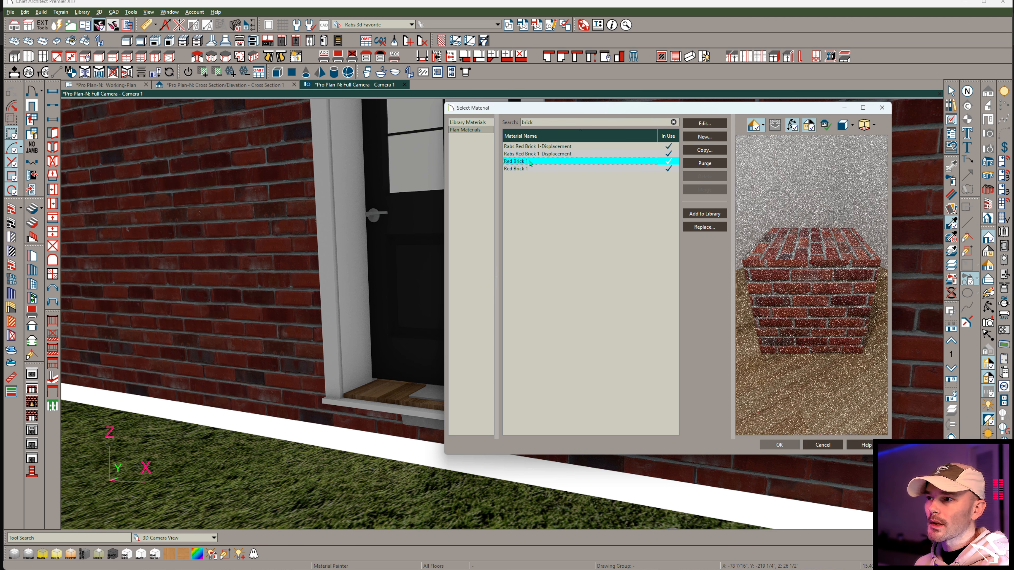
left_click(789, 446)
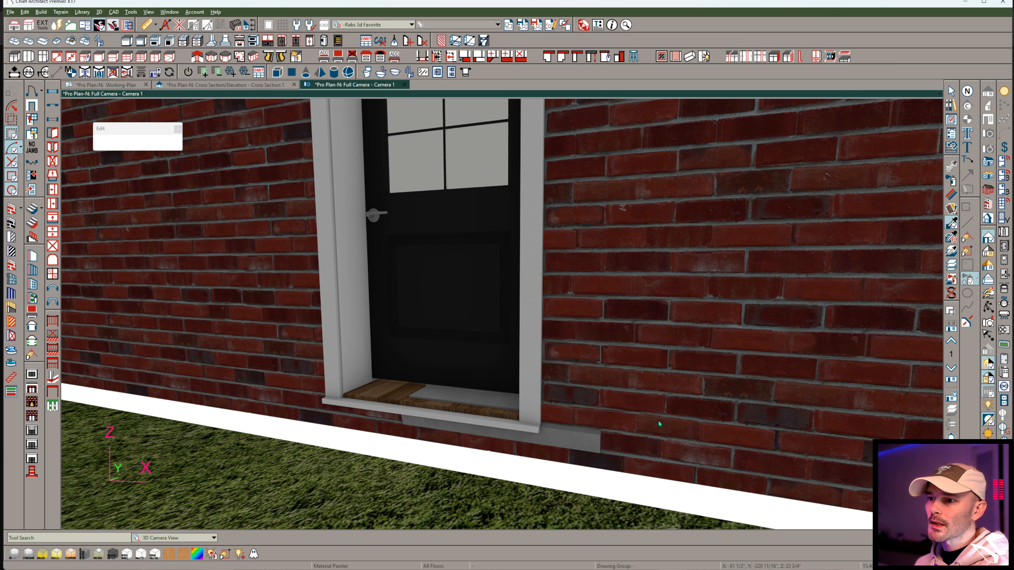
left_click(105, 145)
left_click(559, 438)
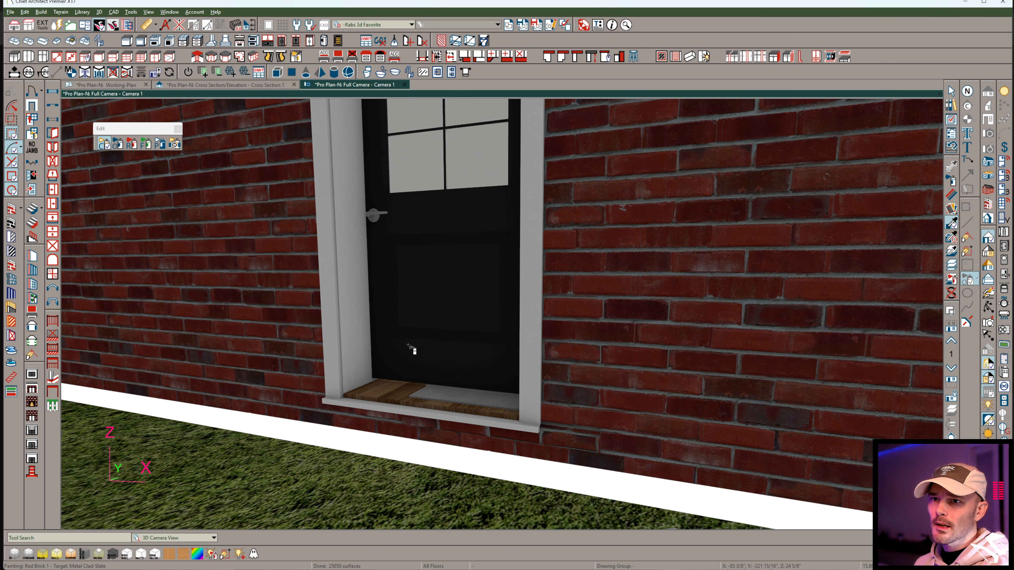
left_click(952, 193)
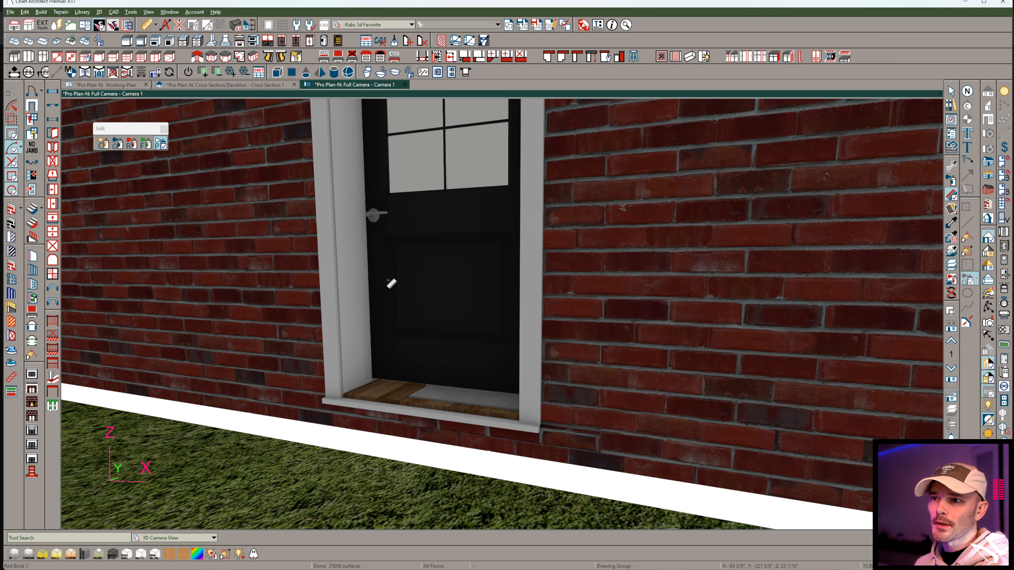
Change the texture angle of the Red Brick 1 material applied to the sill solid so its bricks run in the other direction.
left_click(390, 282)
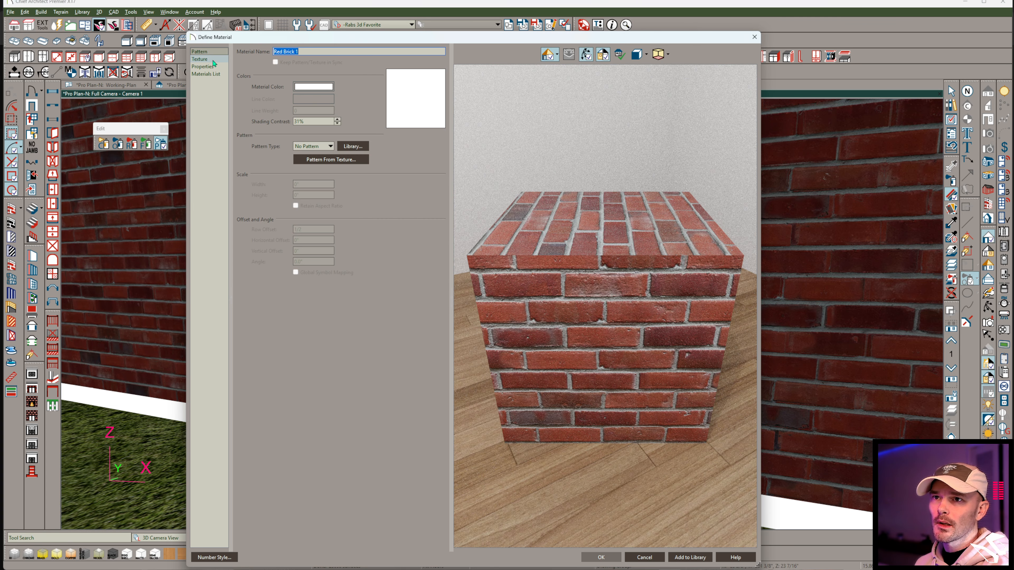
left_click(200, 59)
left_click_drag(307, 196, 239, 199)
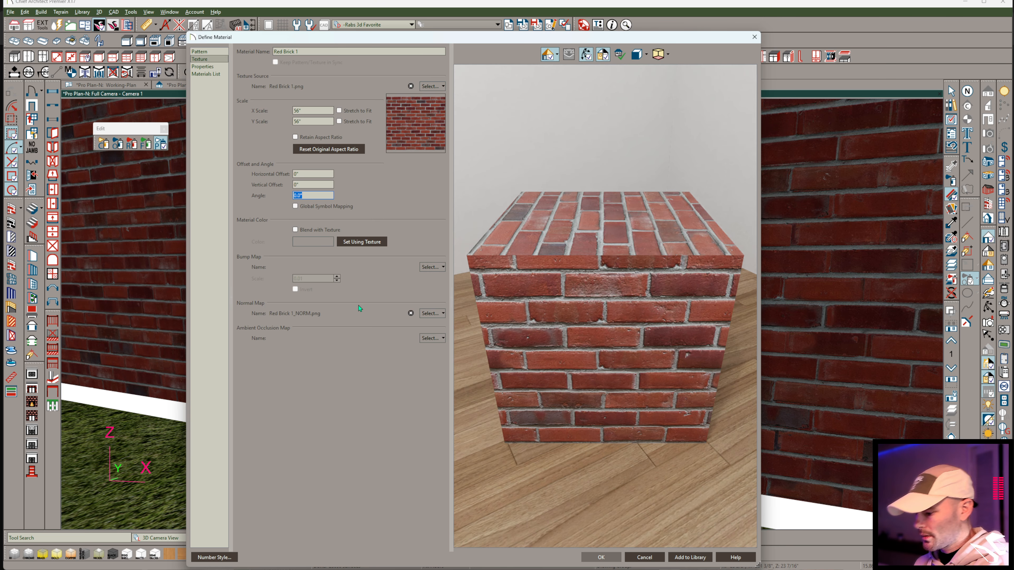
key("Return")
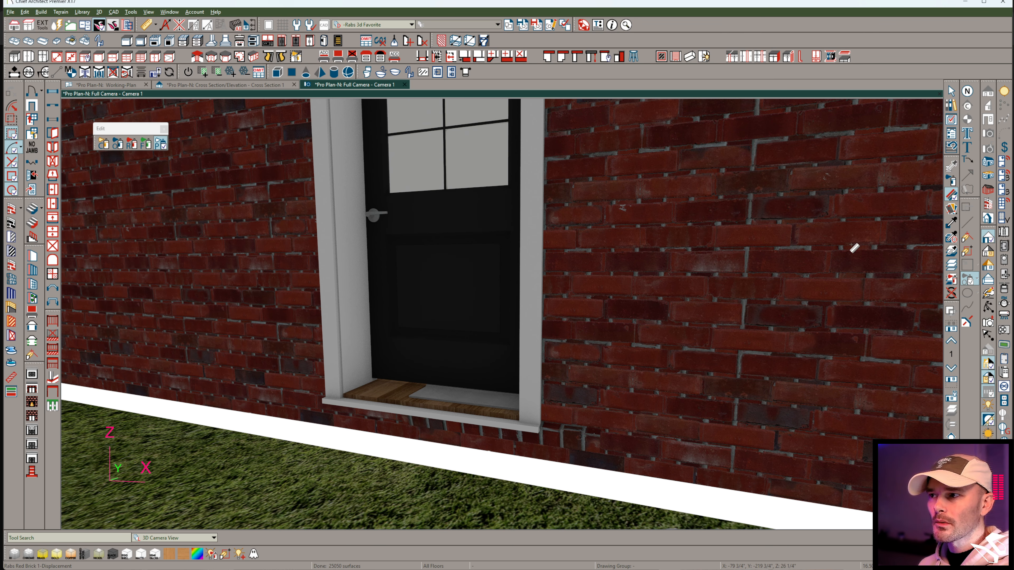
Sample the White Exterior Trim material from the door trim and apply it to the concrete threshold solid.
left_click(951, 221)
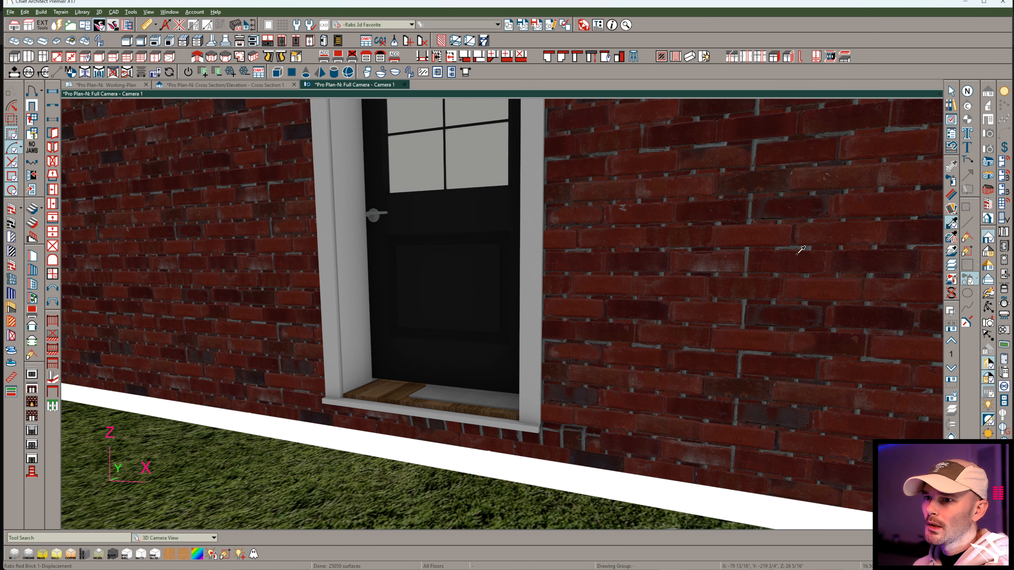
left_click(338, 278)
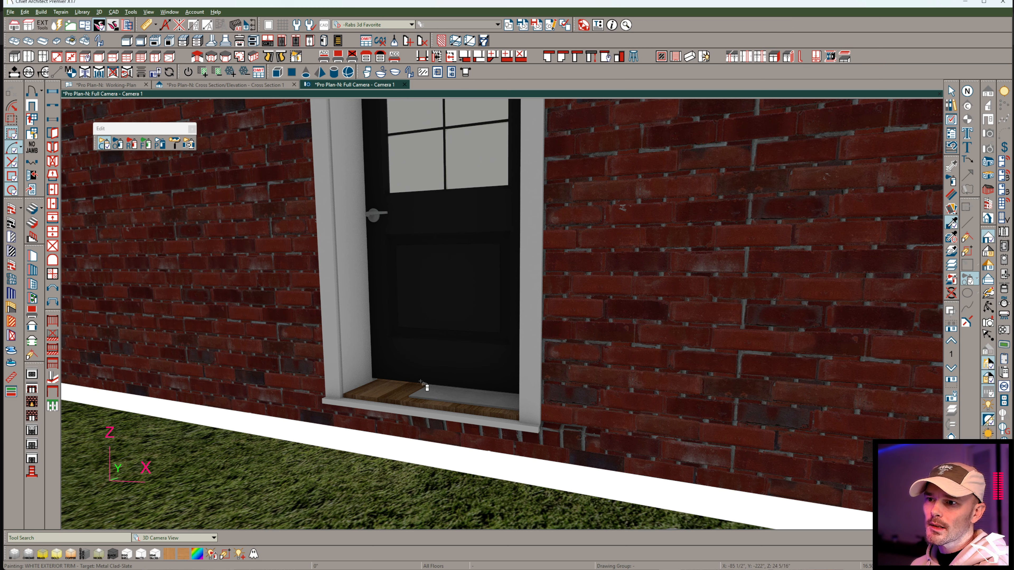
left_click(460, 401)
Select the threshold and brick sill solids together and center them on the exterior door.
key("space")
left_click(463, 401)
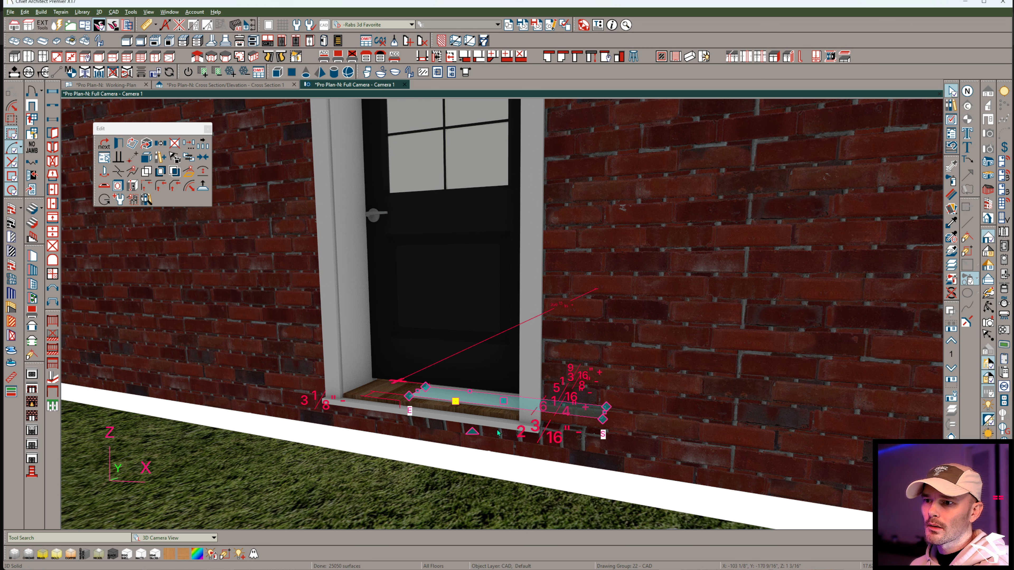
left_click(502, 434, "shift")
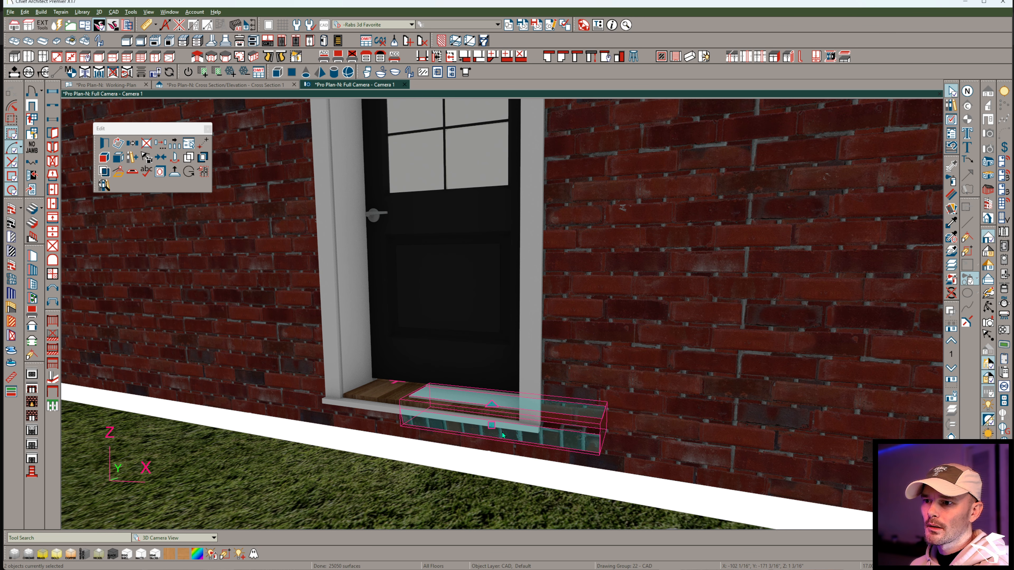
key("c")
left_click(442, 344)
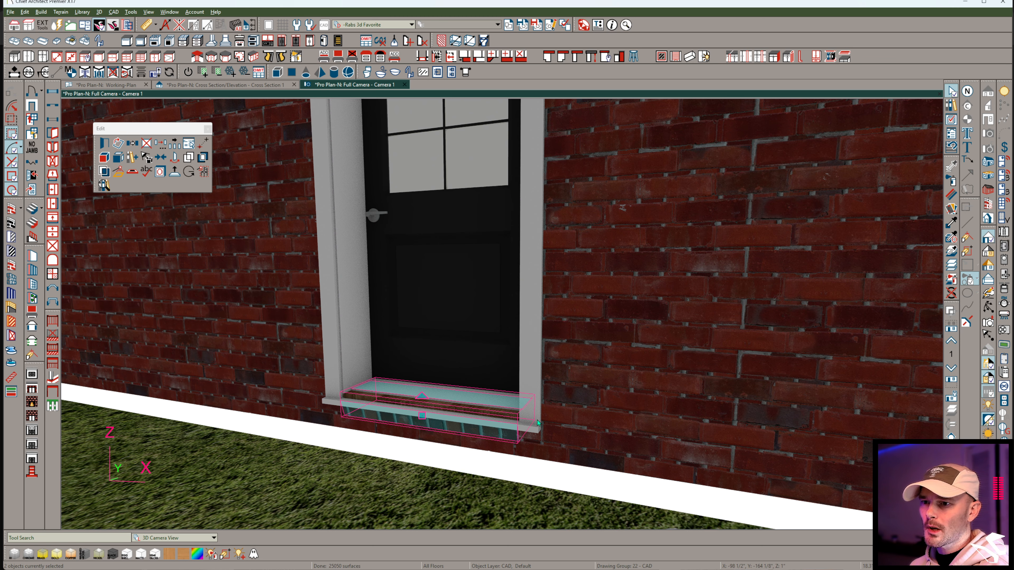
Turn off the interior sill and the exterior sill in the exterior door's sill and threshold settings.
scroll(537, 422, "up", 5)
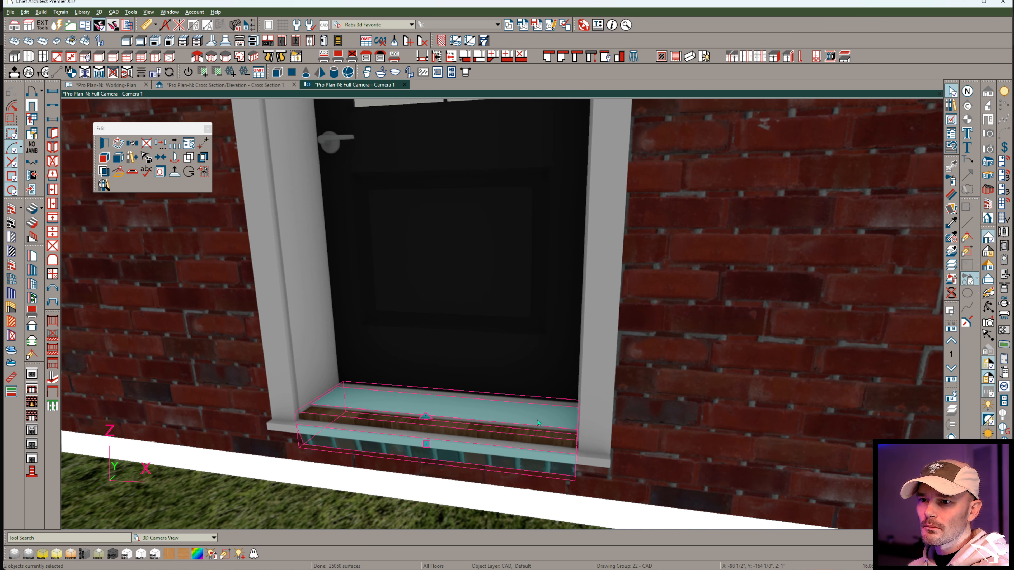
middle_click_drag(537, 420, 707, 364)
left_click(604, 348)
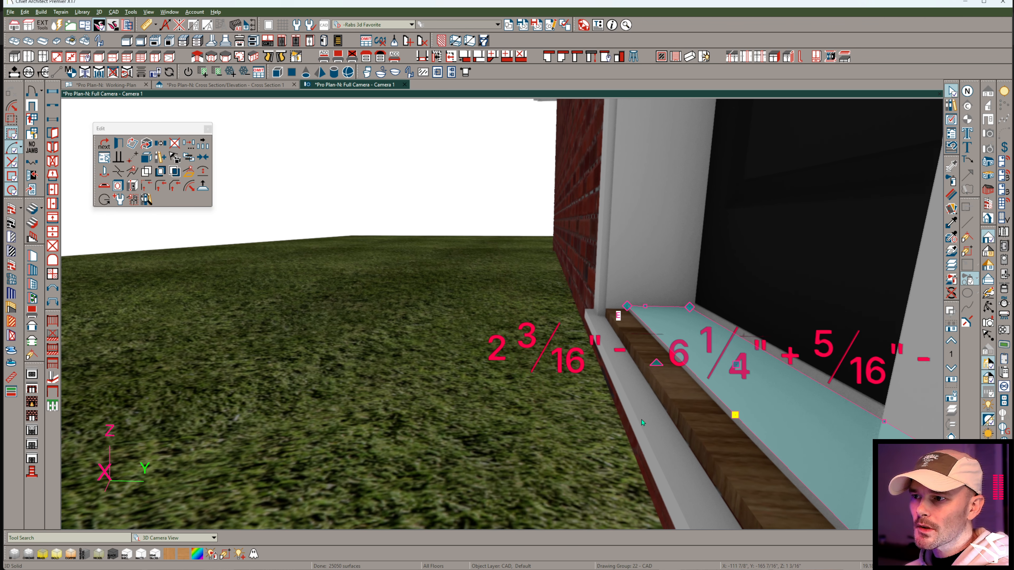
middle_click_drag(637, 342, 703, 378)
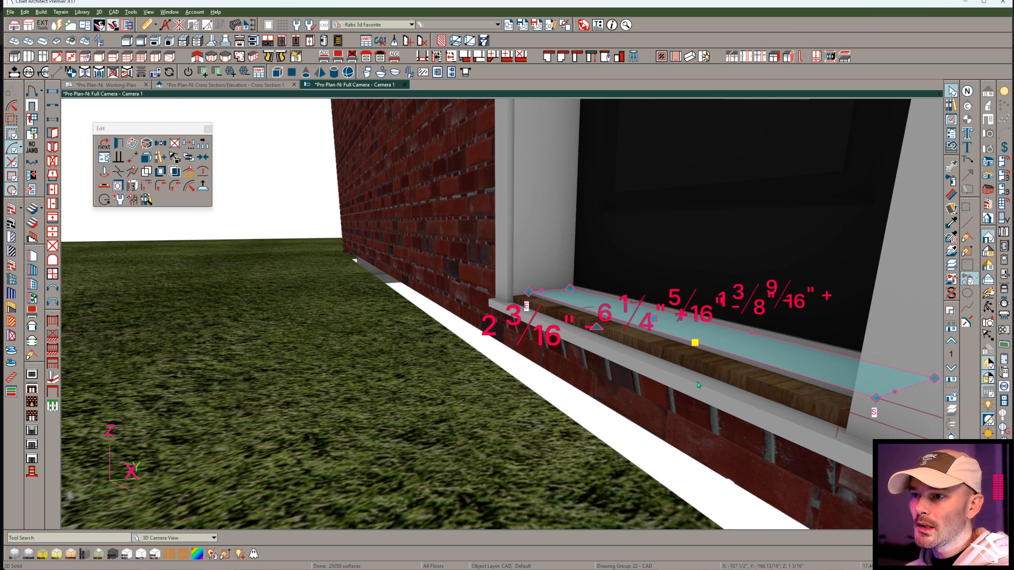
left_click(644, 173)
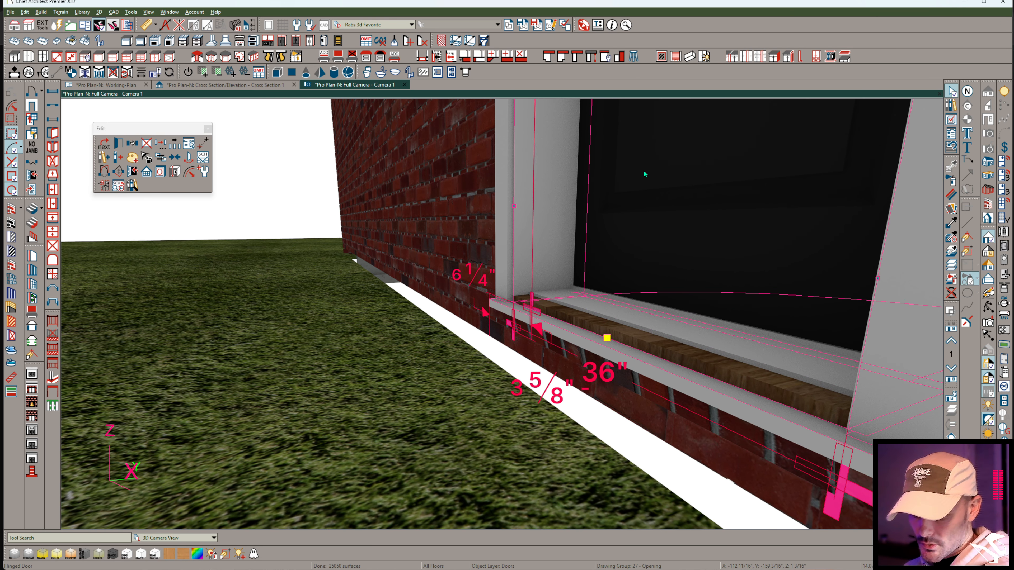
double_click(644, 173)
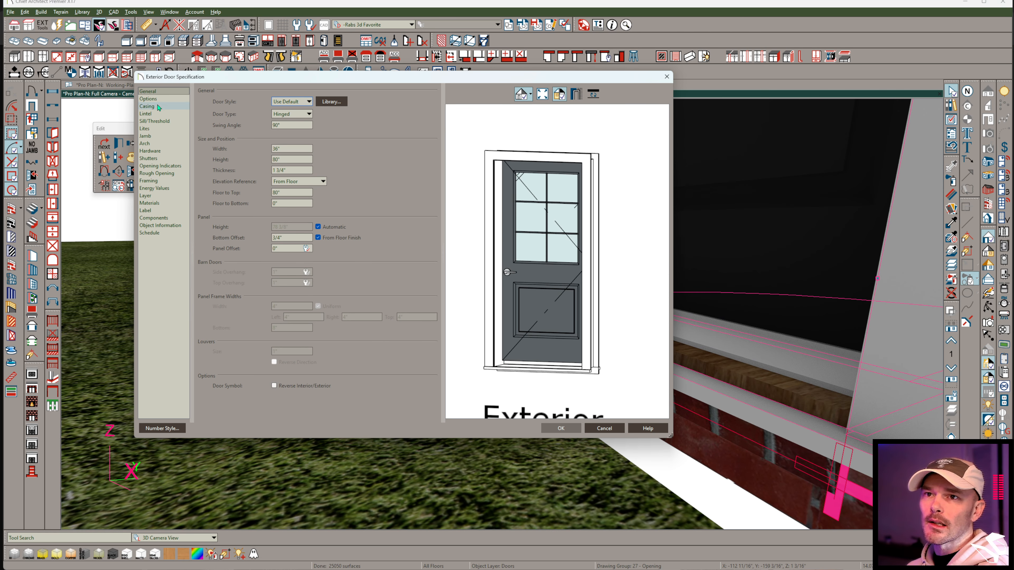
left_click(153, 129)
left_click(154, 122)
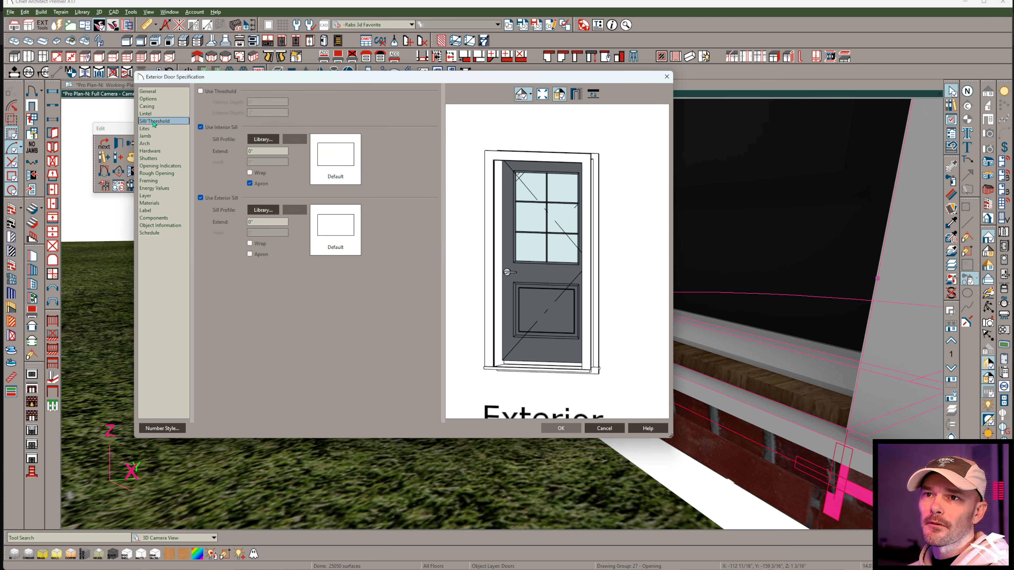
left_click(219, 128)
left_click(221, 198)
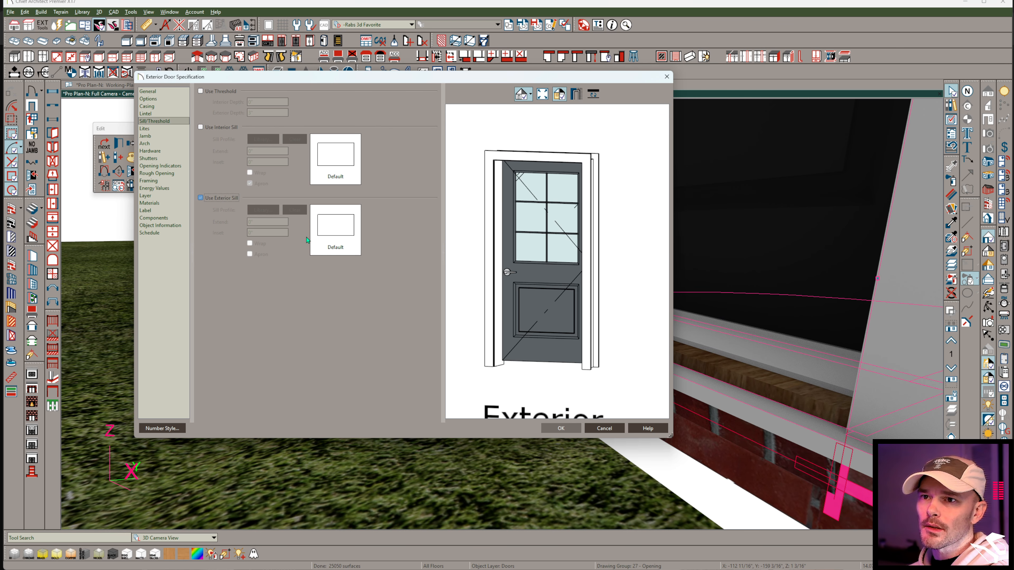
left_click(555, 429)
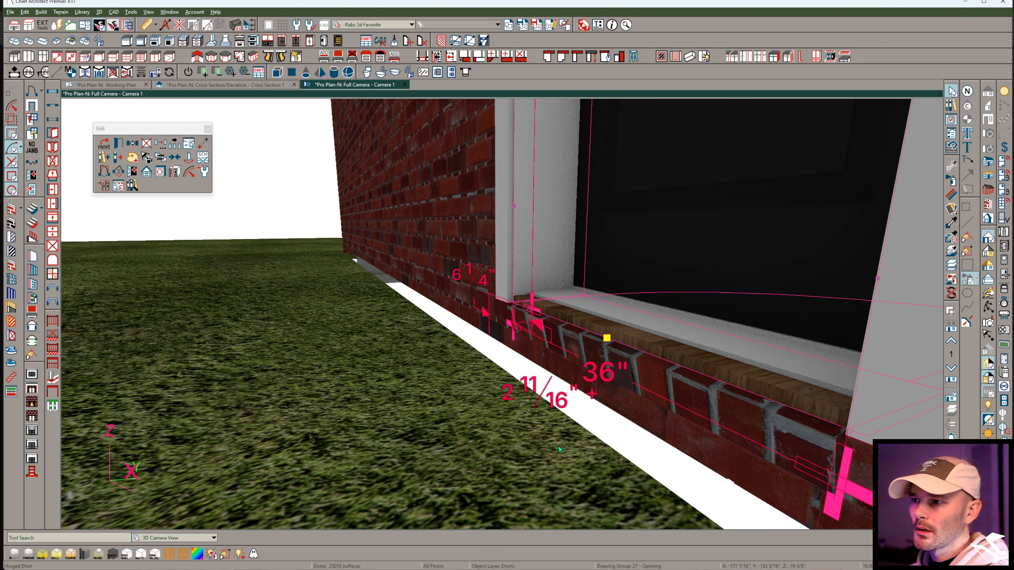
In the cross section, move both sides of the threshold solid's outer leg outward over the tilted brick.
left_click(230, 86)
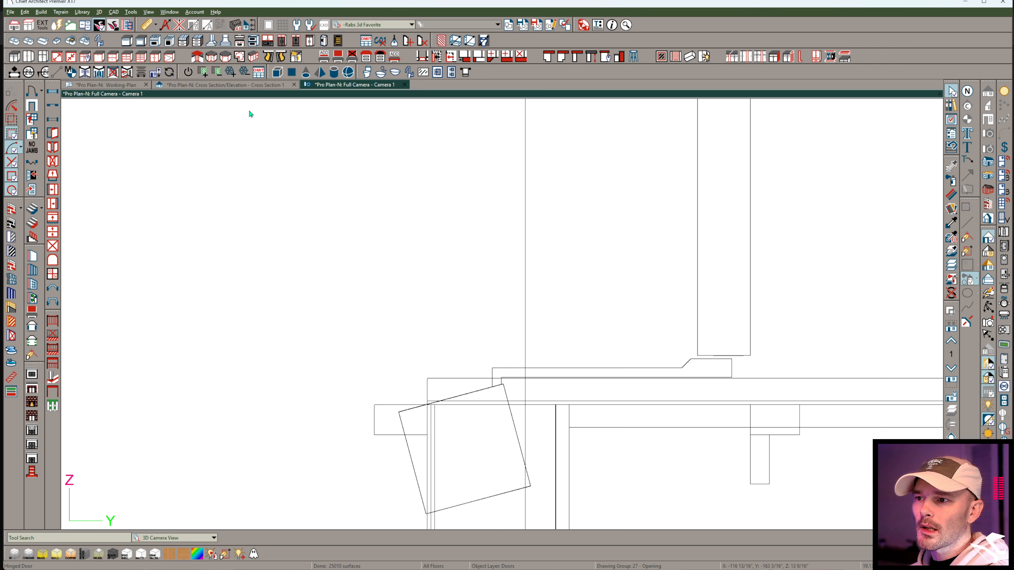
left_click(495, 377)
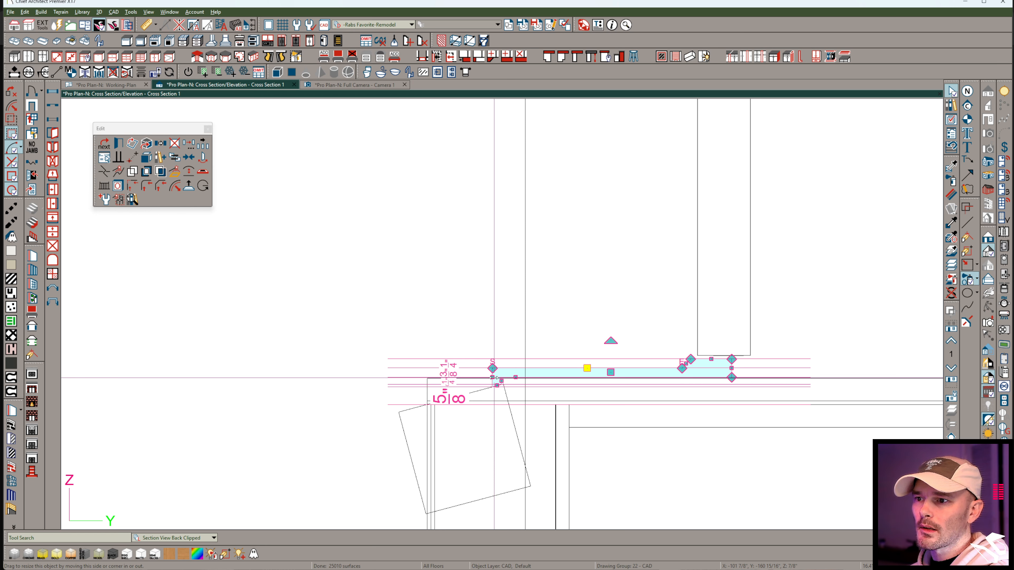
left_click_drag(493, 377, 422, 398)
scroll(491, 374, "up", 3)
left_click_drag(533, 403, 442, 404)
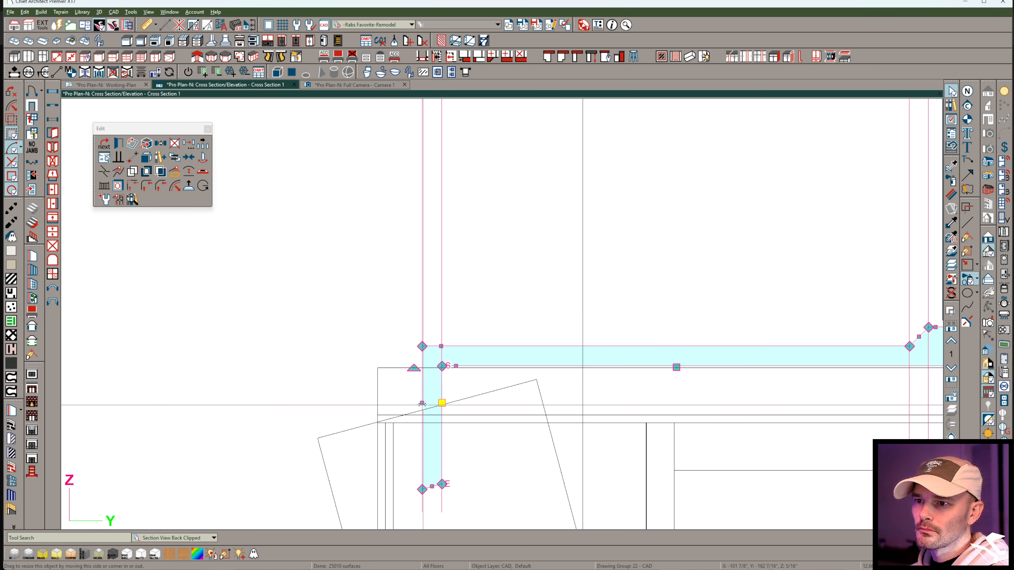
Level and lengthen the lower end of the threshold's leg, and try to push its outer side farther out.
left_click(389, 406)
left_click(422, 358)
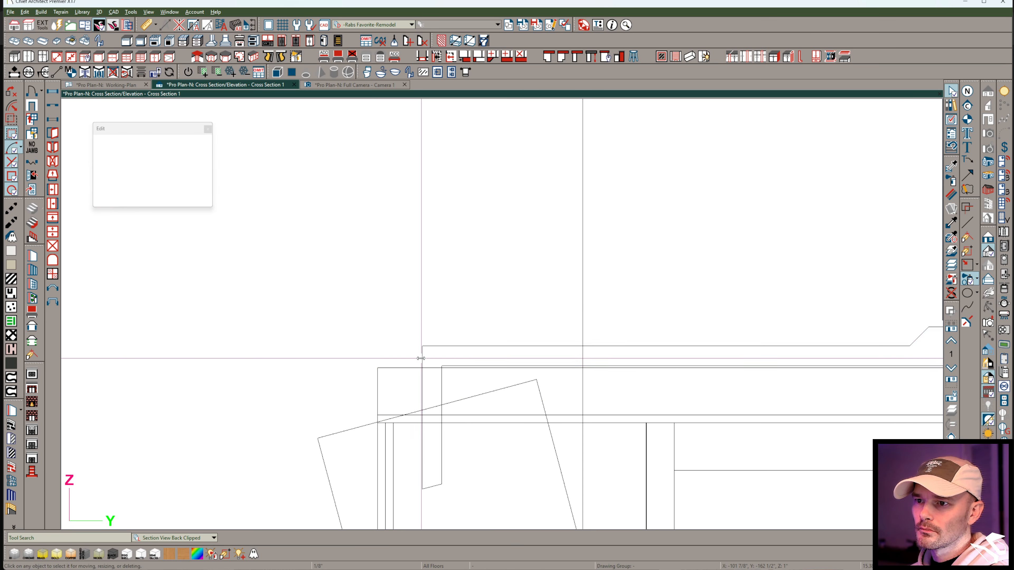
mouse_move(422, 362)
left_mouse_down()
mouse_move(398, 361)
mouse_move(422, 361)
left_mouse_up()
left_click_drag(432, 486, 429, 527)
left_click_drag(422, 434, 369, 438)
left_click_drag(423, 527, 423, 523)
left_click(424, 481)
left_click_drag(422, 435, 425, 362)
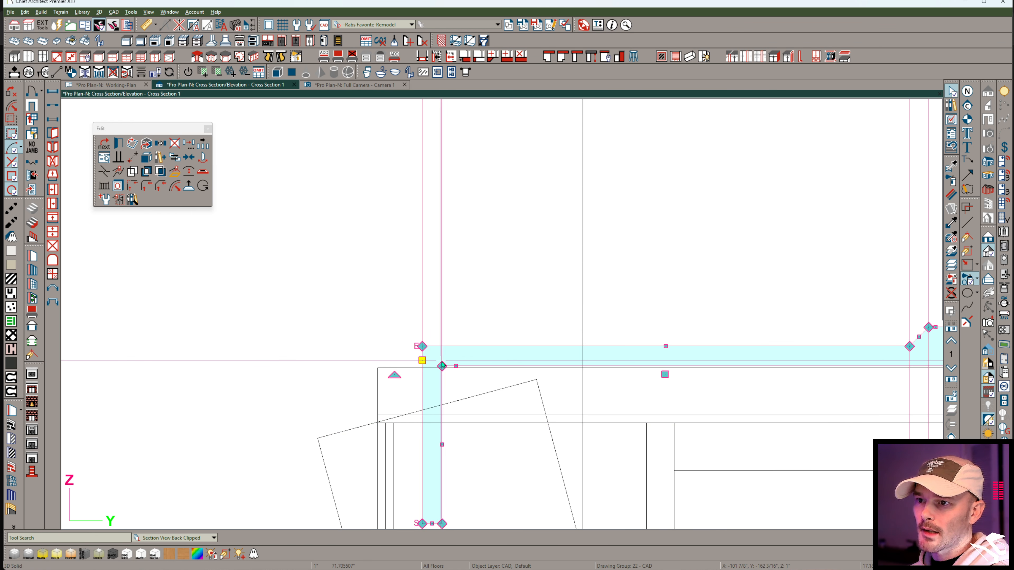
scroll(439, 362, "down", 2)
left_click_drag(600, 368, 511, 373)
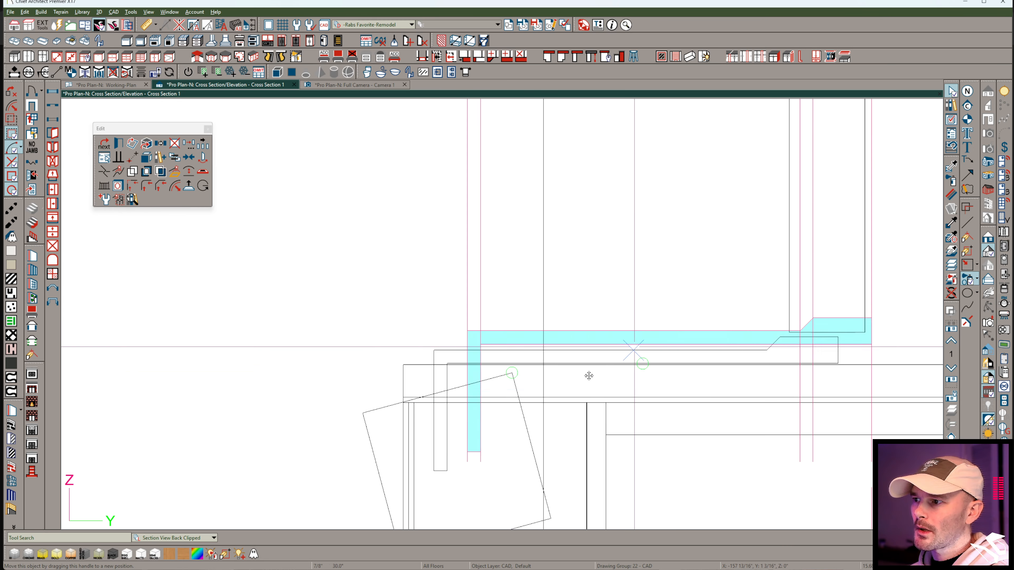
left_click(632, 359)
Convert the threshold solid back to a plain polyline.
left_click(173, 176)
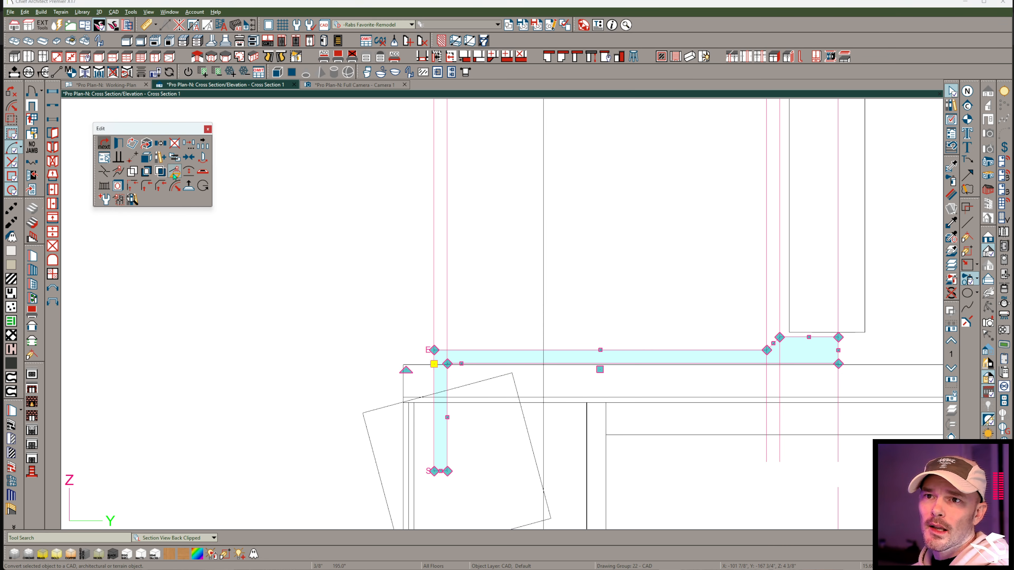
left_click(699, 408)
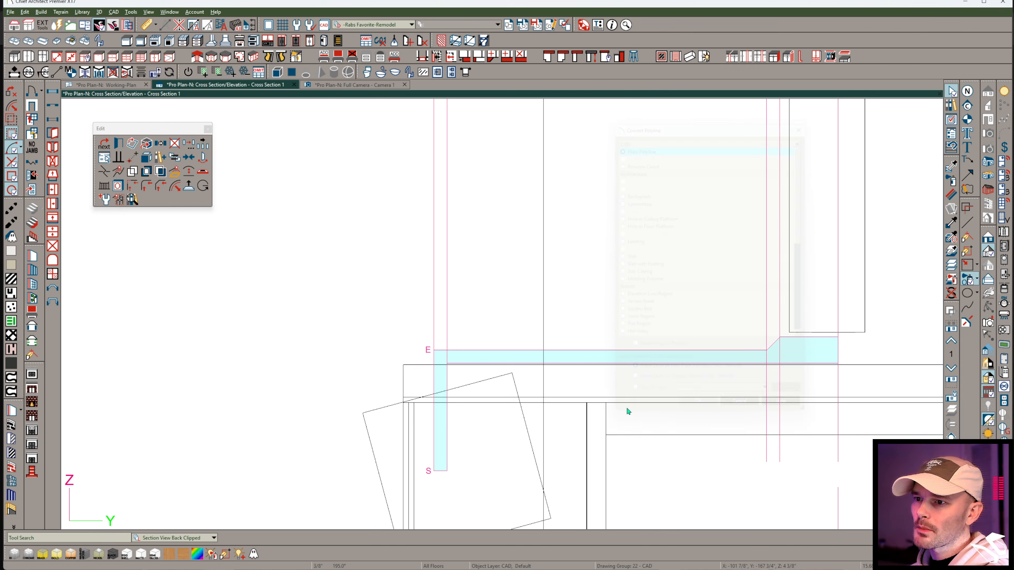
double_click(446, 413)
left_click(757, 408)
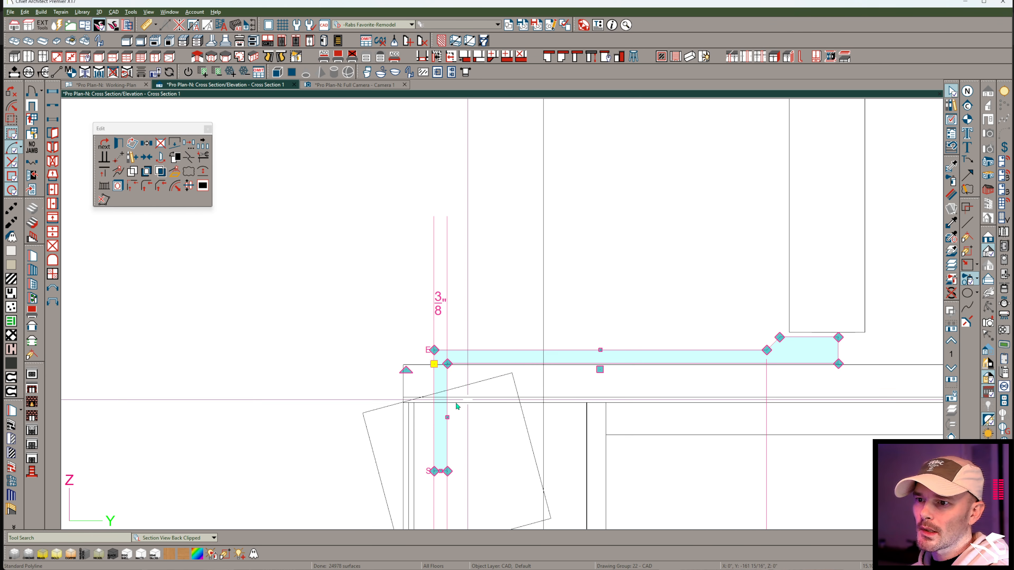
Move the threshold polyline's leg outward past the wall's outer face and shorten it to end near the tilted brick's upper edge.
left_click_drag(435, 366, 399, 366)
left_click_drag(447, 415, 414, 406)
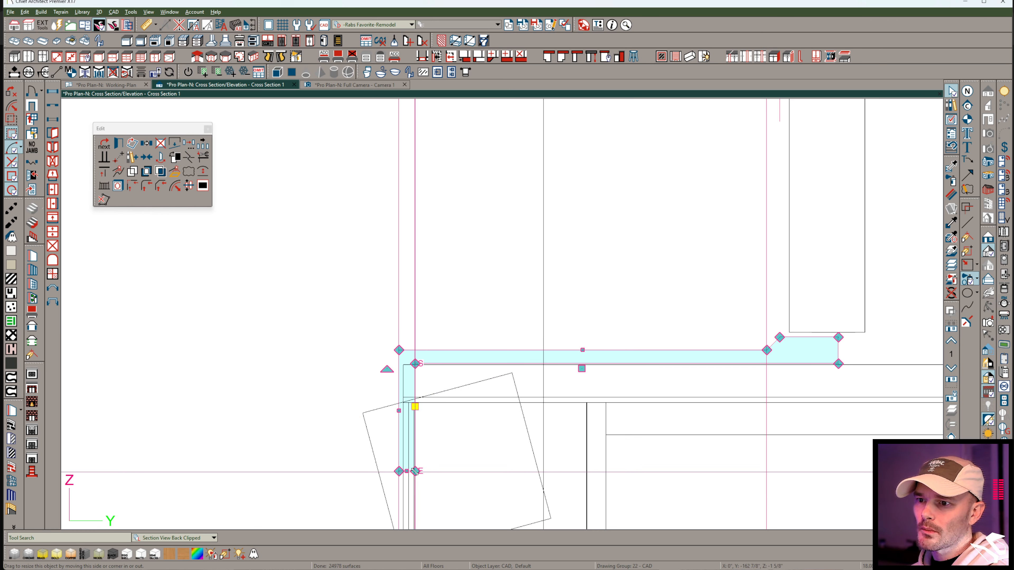
left_click_drag(406, 473, 414, 394)
Convert the threshold polyline to a 3D solid on the new 3D solid's layer and set its depth.
scroll(400, 403, "up", 3)
left_click(175, 173)
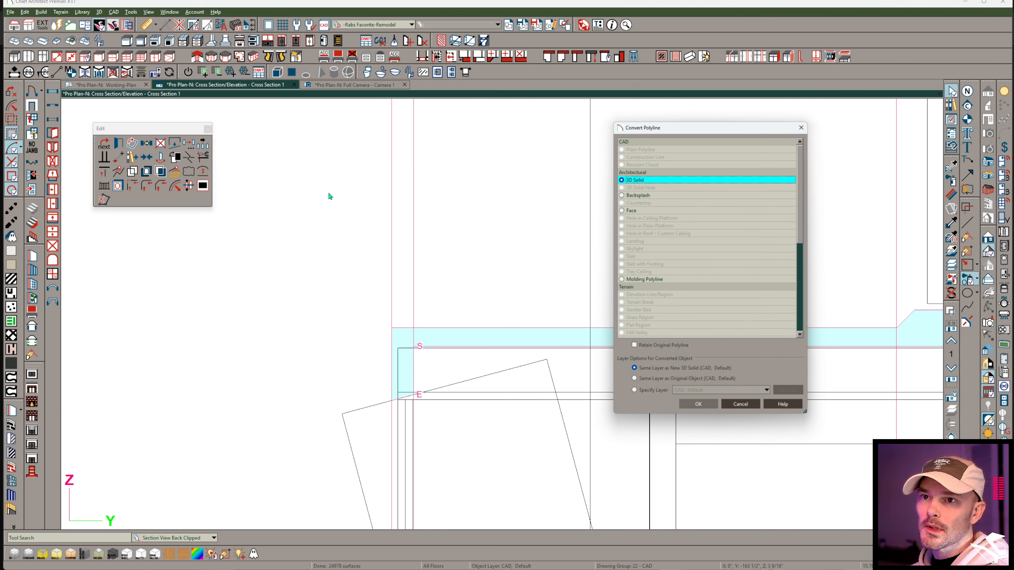
left_click(700, 408)
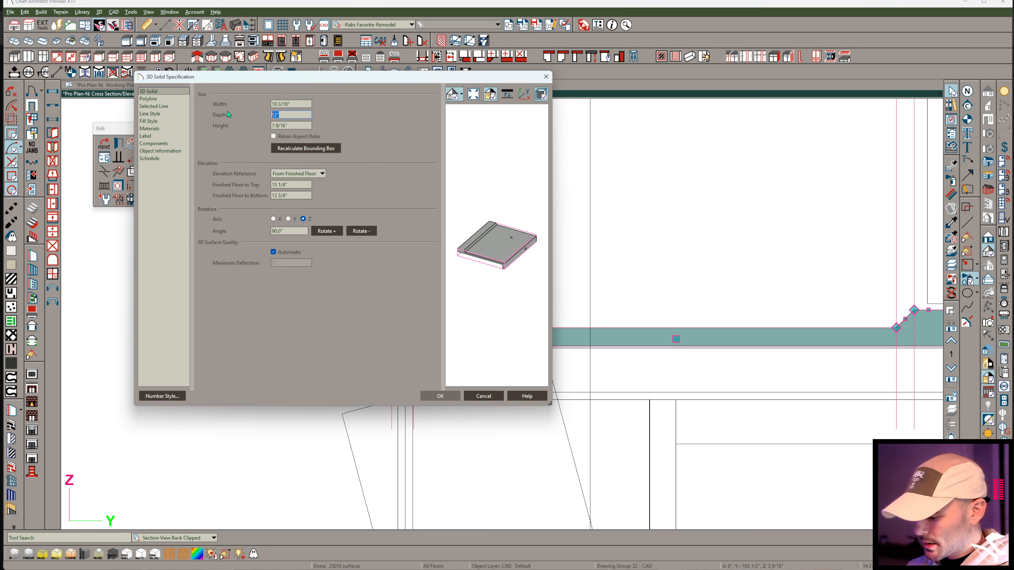
key("Return")
In the camera view, center the reshaped threshold solid in the door opening and apply White Exterior Trim to it.
left_click(330, 83)
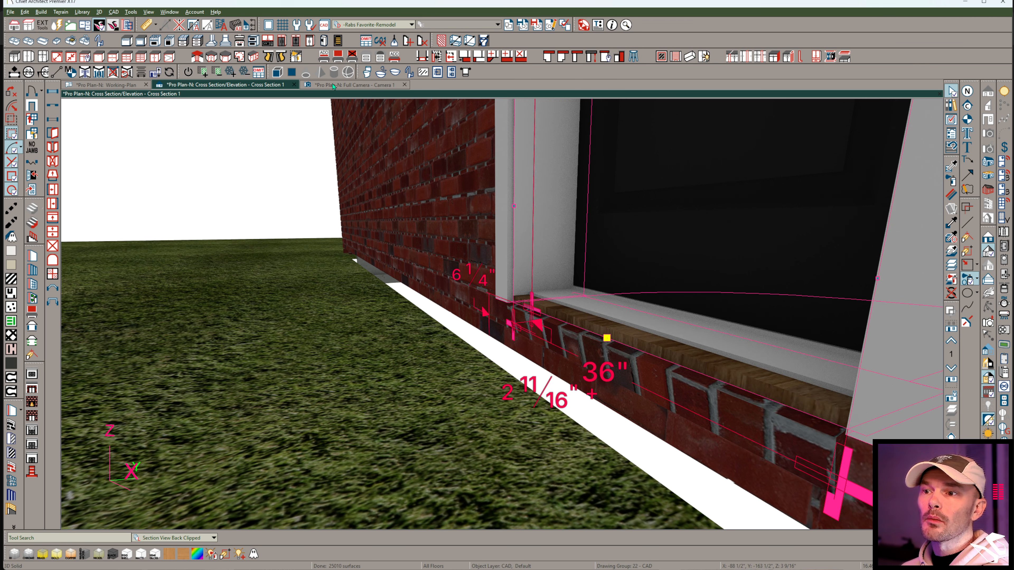
left_click(651, 329)
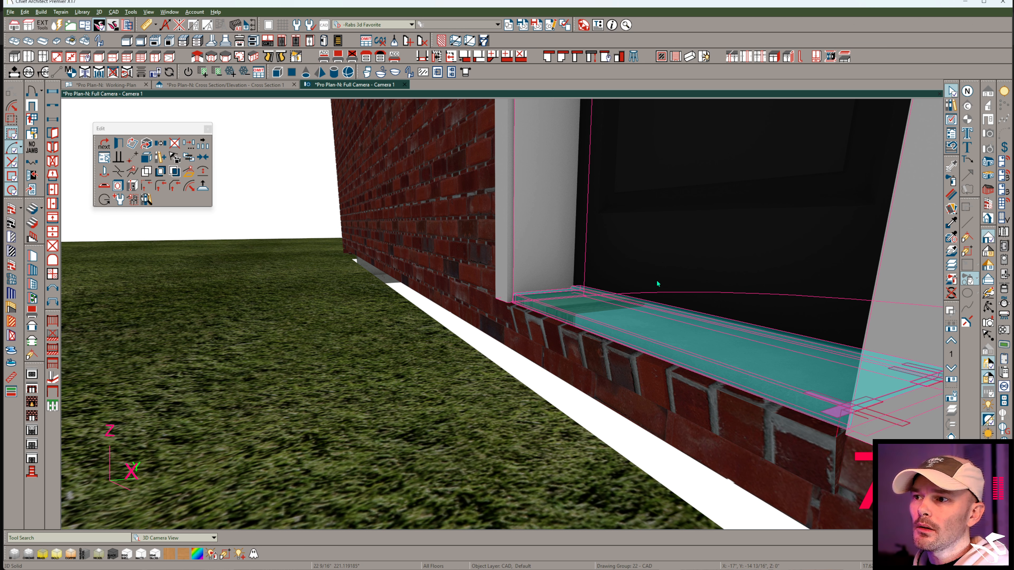
left_click(951, 222)
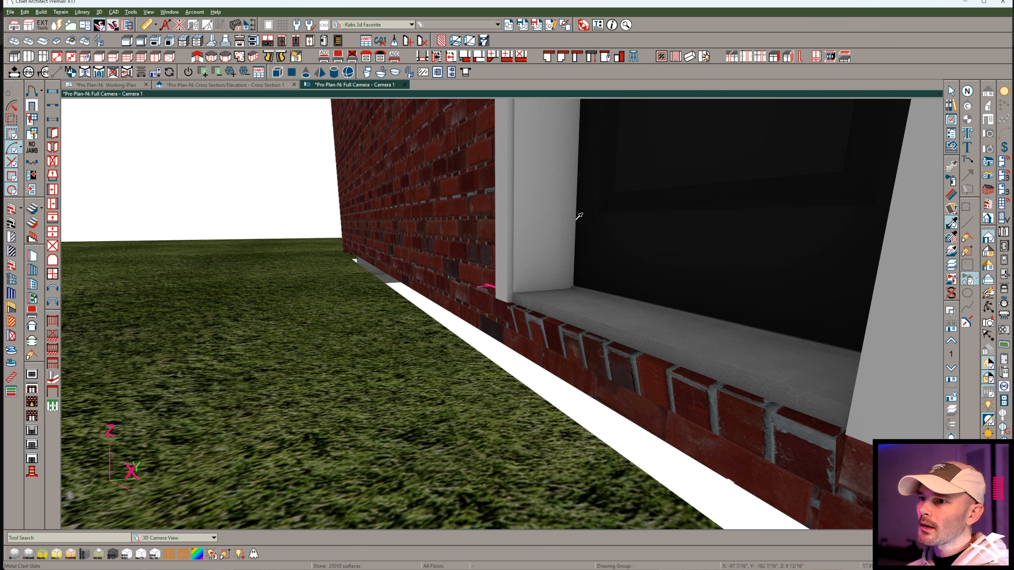
left_click(588, 329)
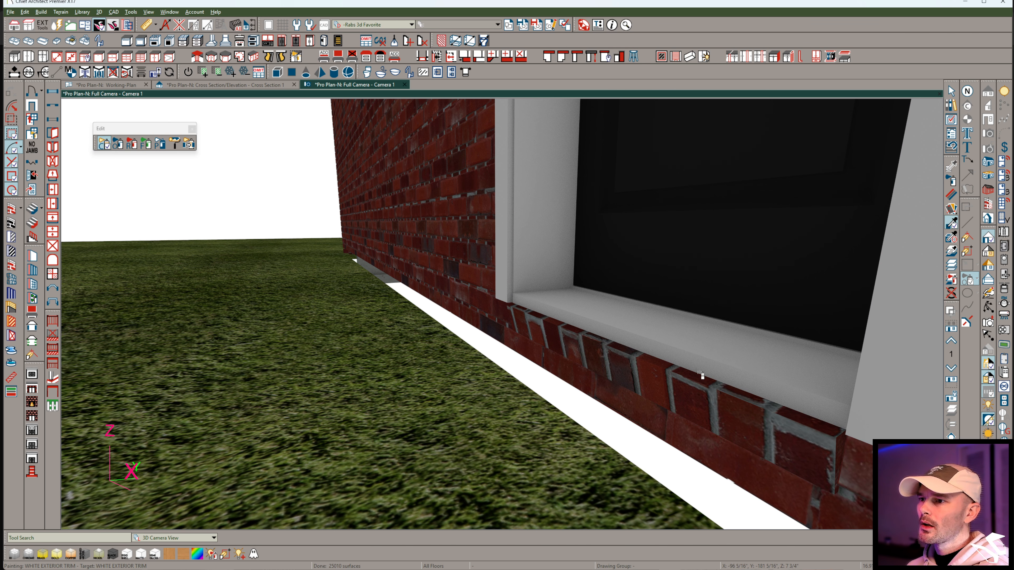
Widen the brick sill solid beneath the threshold to the outer edges of the door trim.
middle_click_drag(781, 366, 781, 366)
middle_click_drag(722, 349, 670, 351)
left_click(670, 352)
left_click_drag(757, 351, 815, 357)
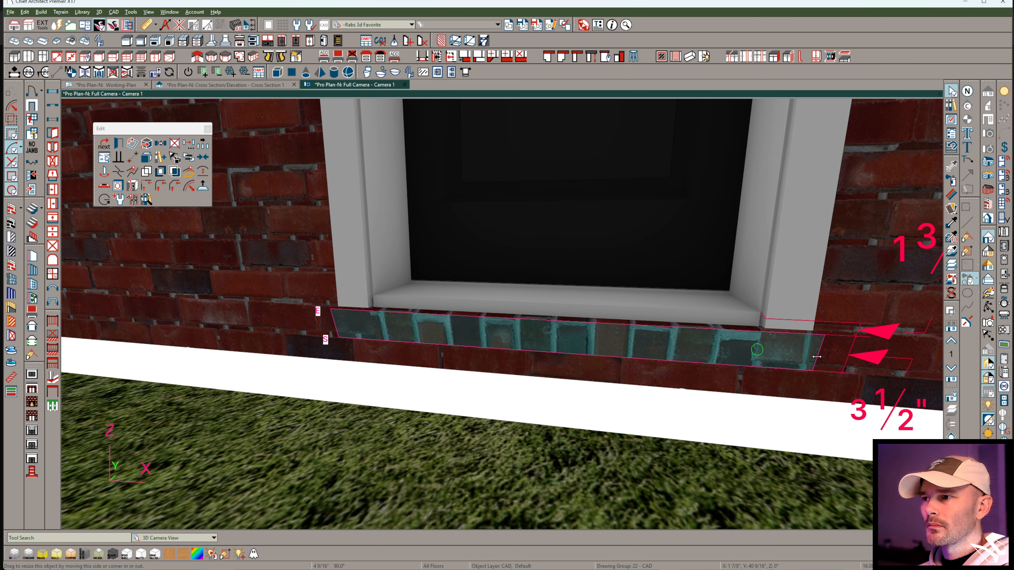
left_click_drag(817, 357, 819, 356)
middle_click_drag(721, 352, 646, 377)
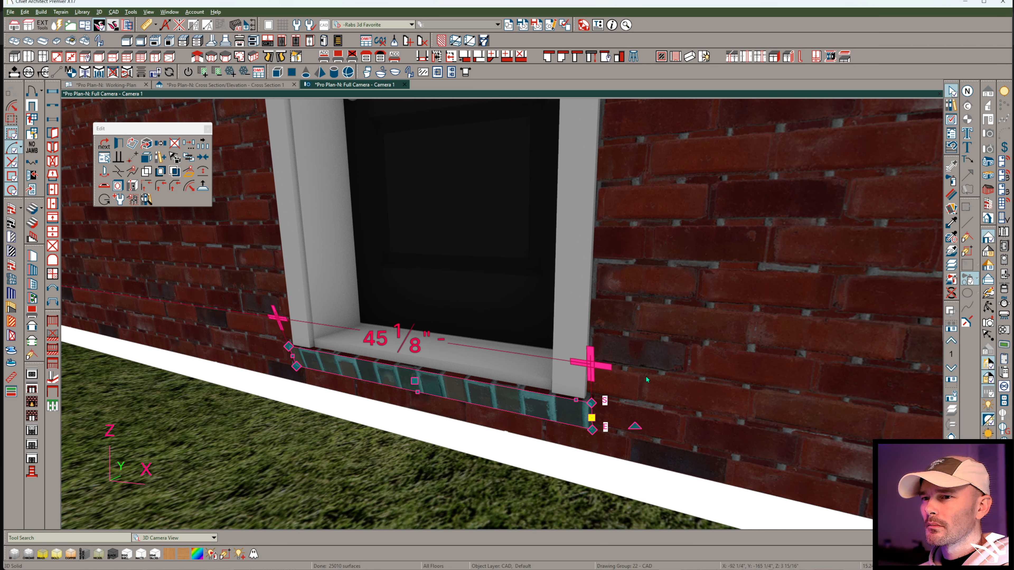
key("Escape")
Select the threshold and brick sill solids together and convert them to a Molding-category symbol named "Custom Sill".
middle_click_drag(507, 354, 491, 380)
left_click(491, 377)
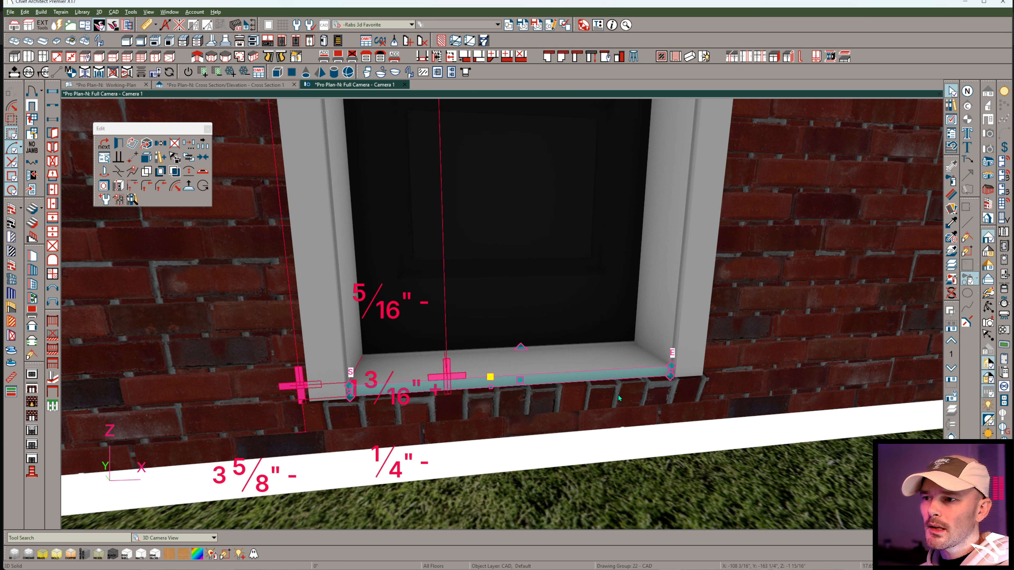
left_click(633, 391, "shift")
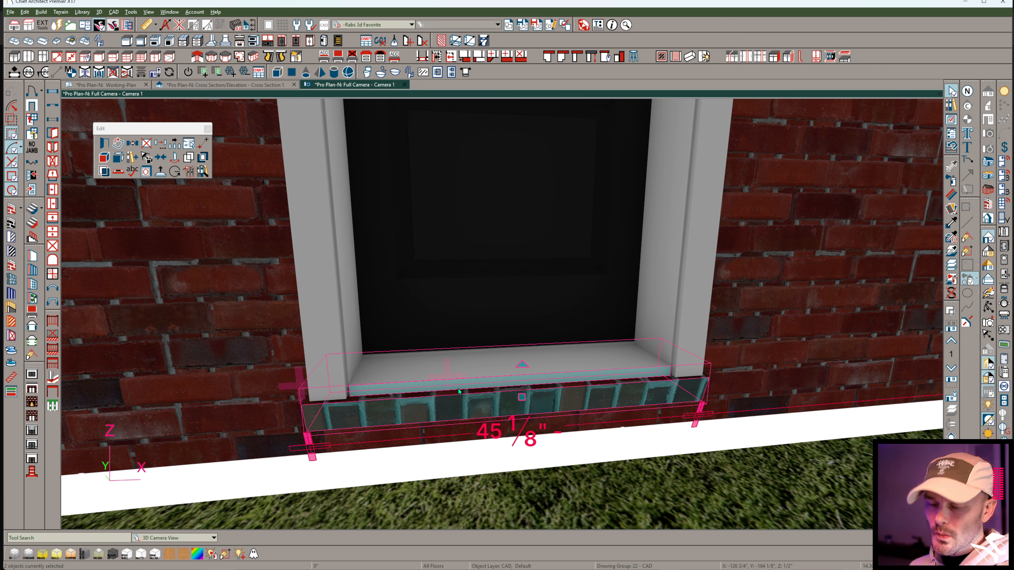
left_click(125, 85)
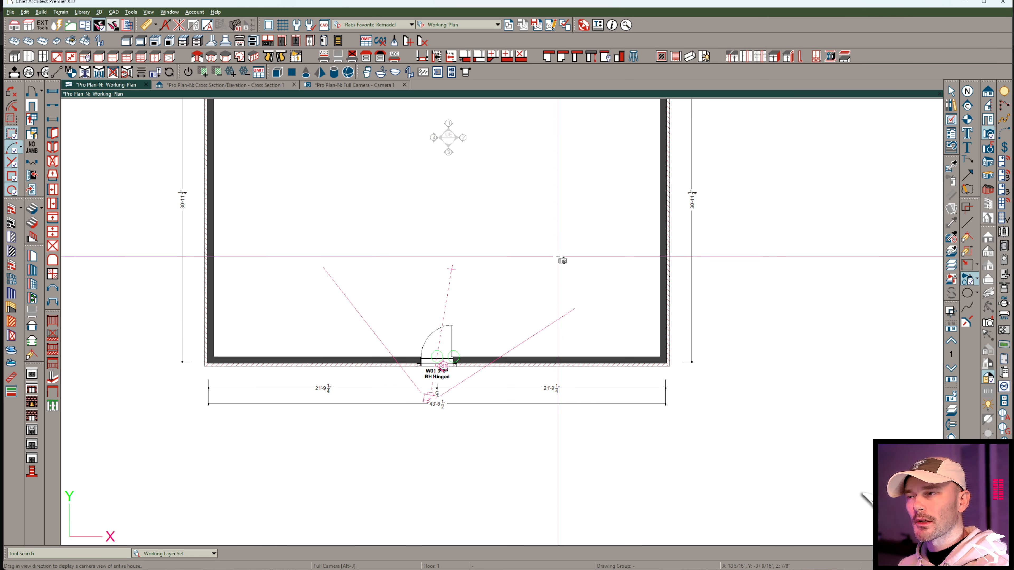
left_click(353, 86)
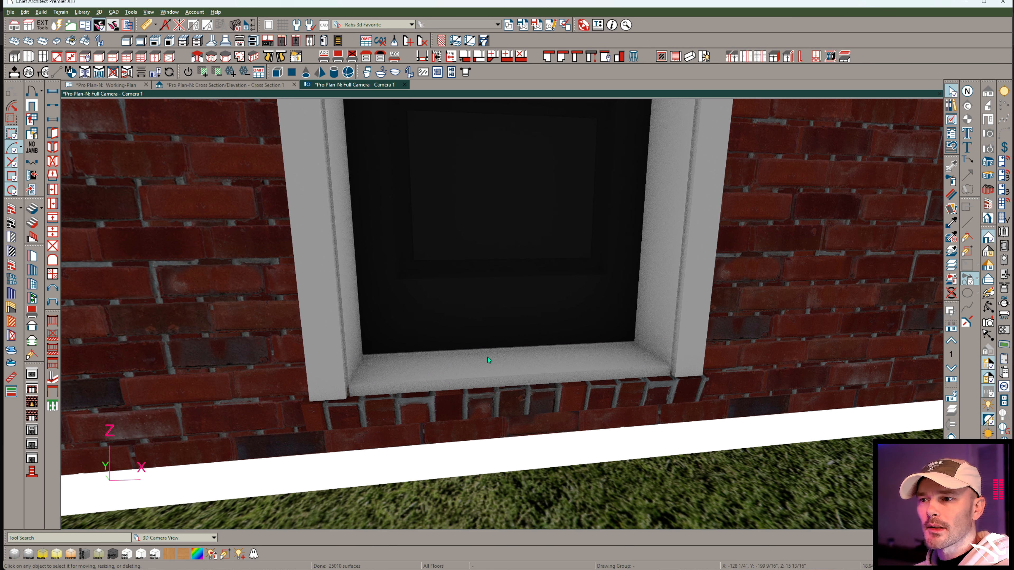
left_click(511, 400)
left_click(503, 371, "shift")
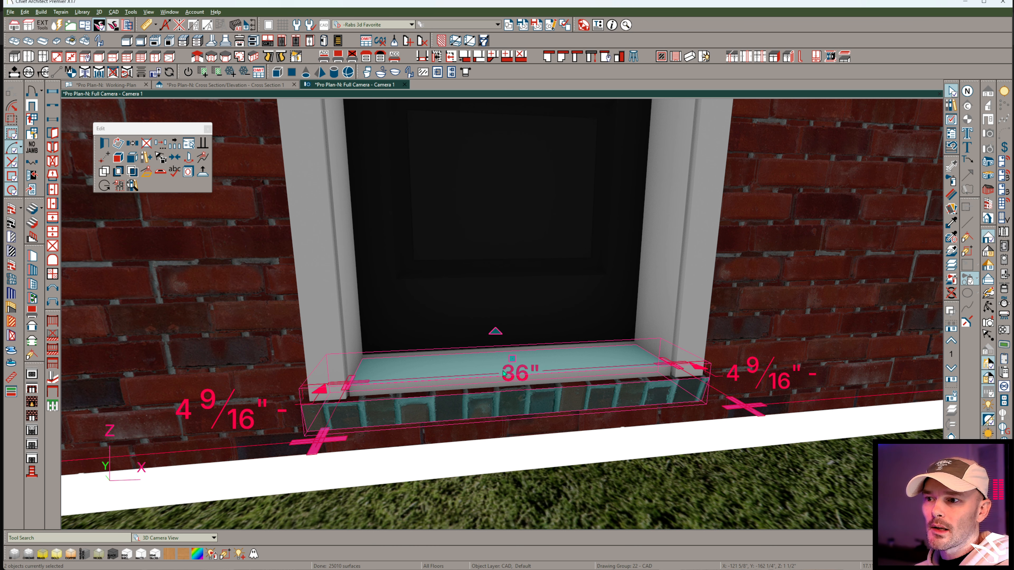
left_click(119, 187)
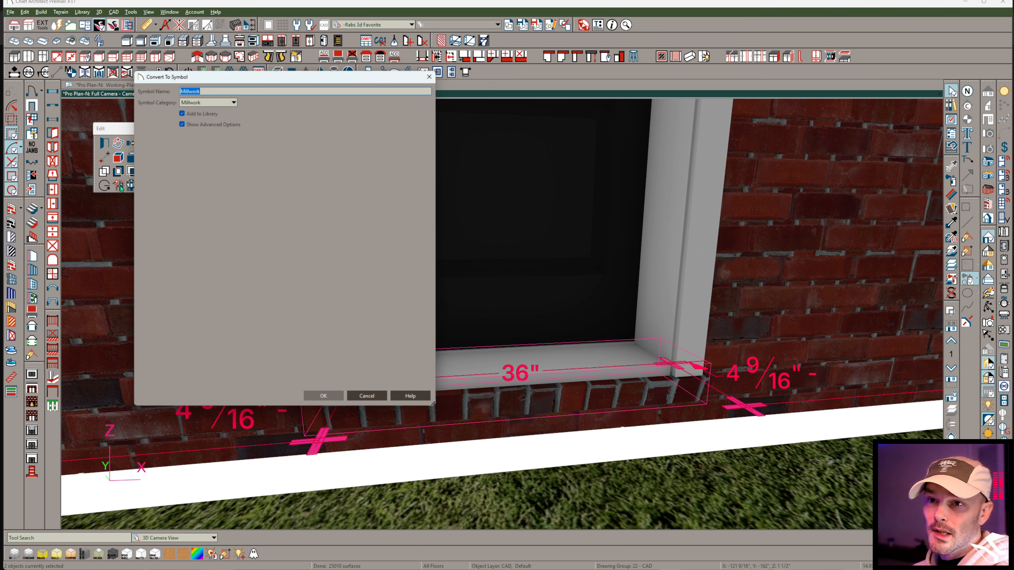
left_click(211, 103)
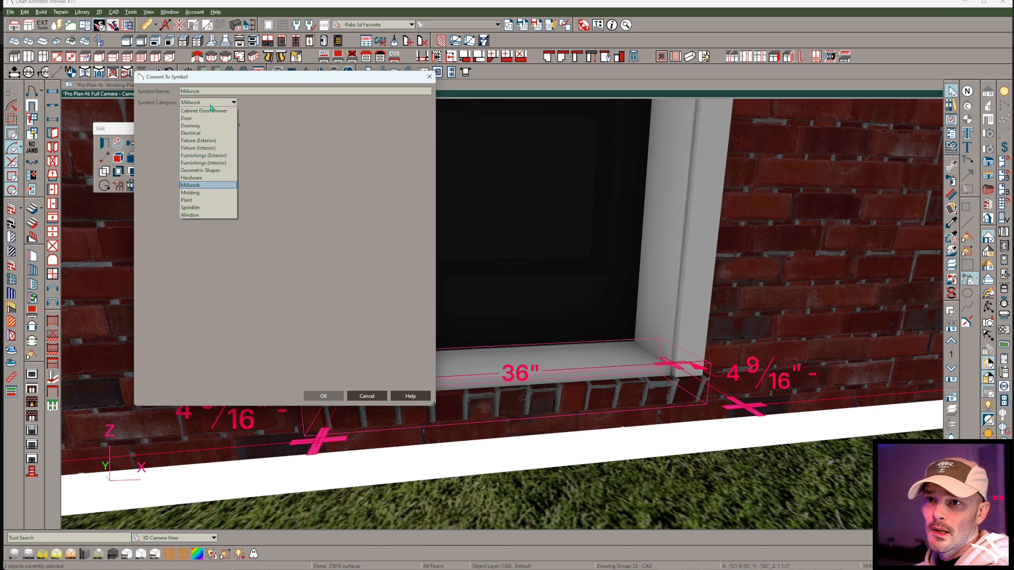
left_click(201, 193)
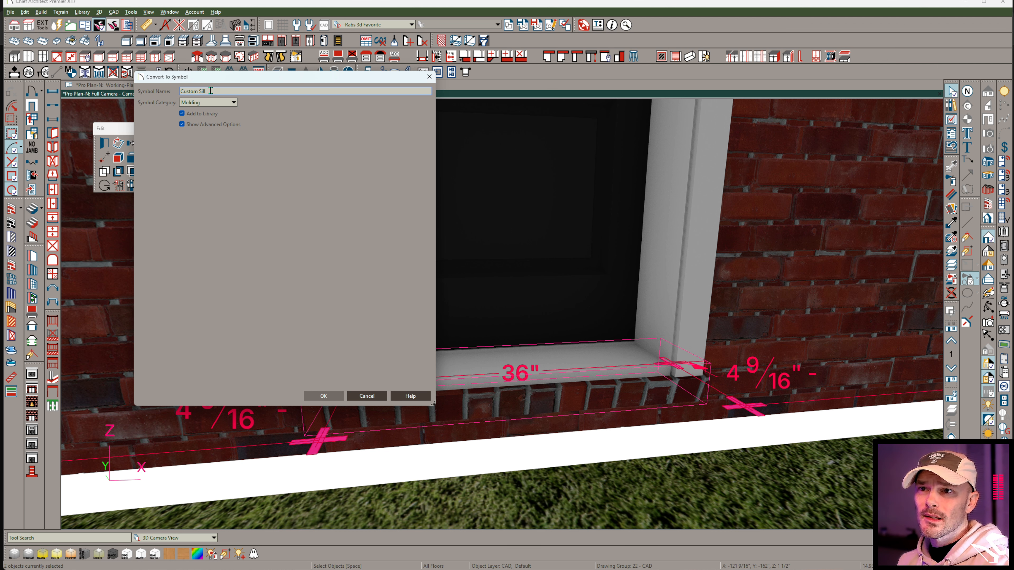
key("Return")
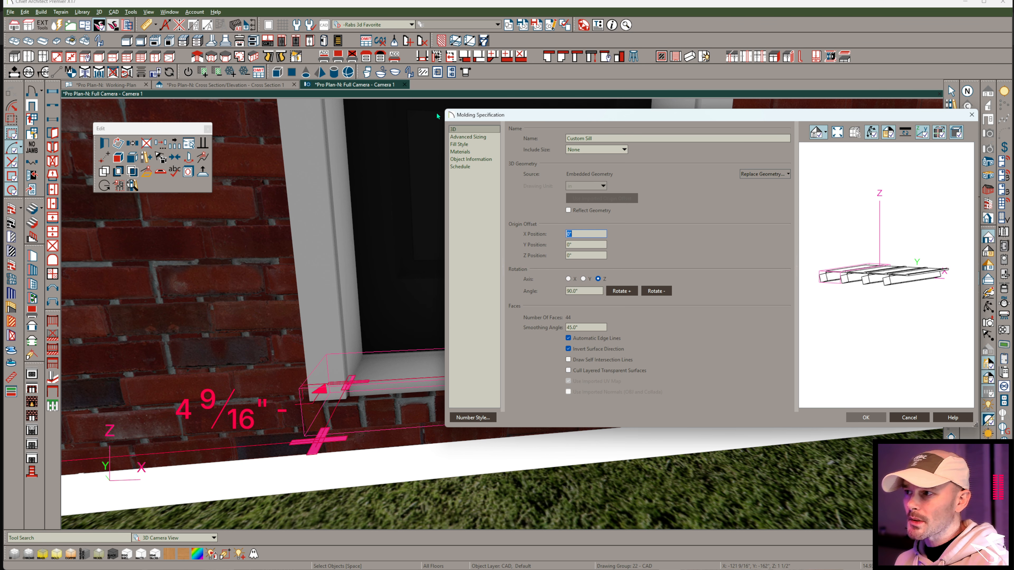
Rotate the Custom Sill molding by +90° about the Z axis and accept its specification.
left_click_drag(865, 257, 870, 322)
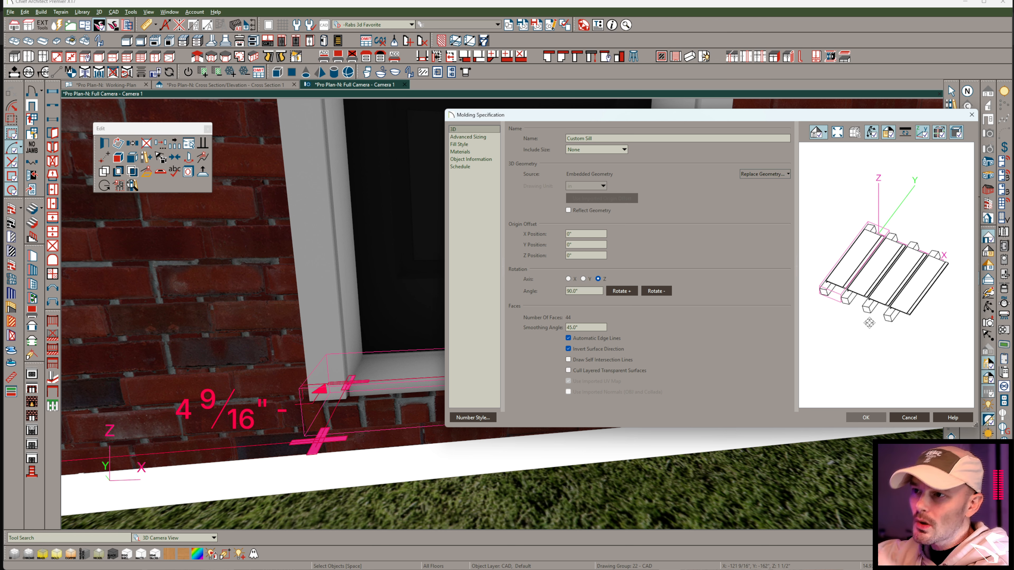
left_click(621, 291)
left_click_drag(910, 266, 927, 246)
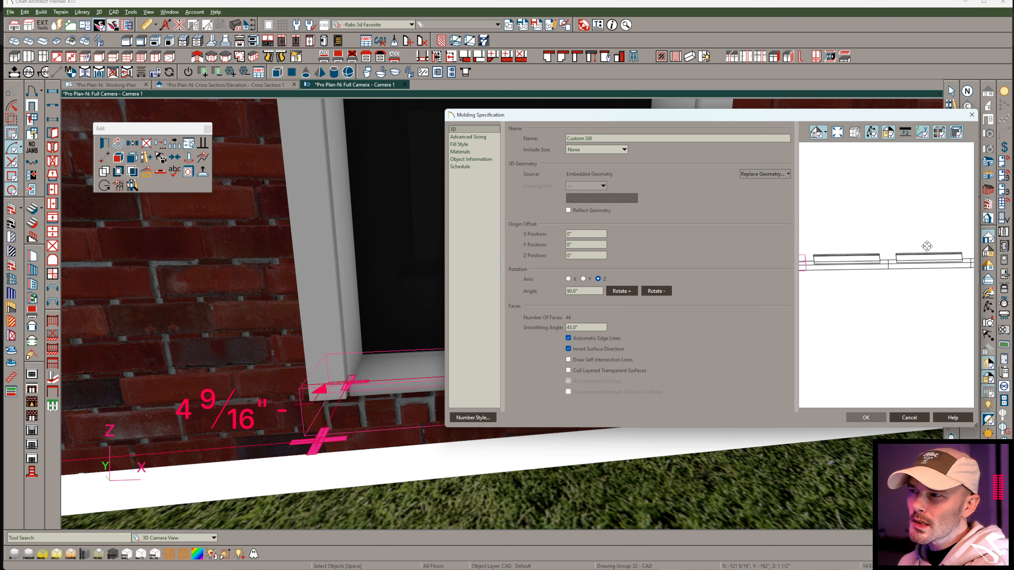
left_click_drag(910, 280, 874, 289)
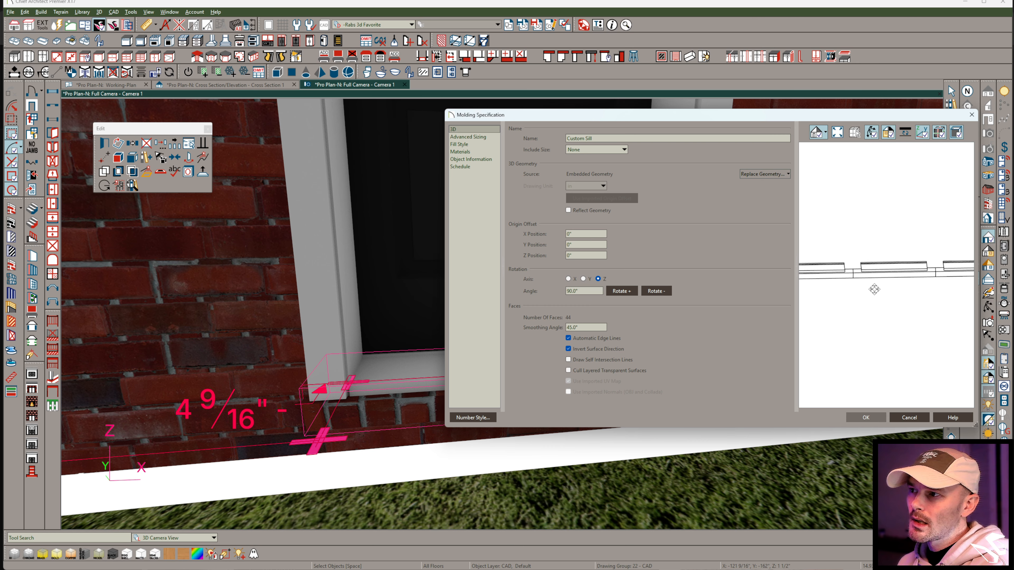
scroll(862, 275, "up", 3)
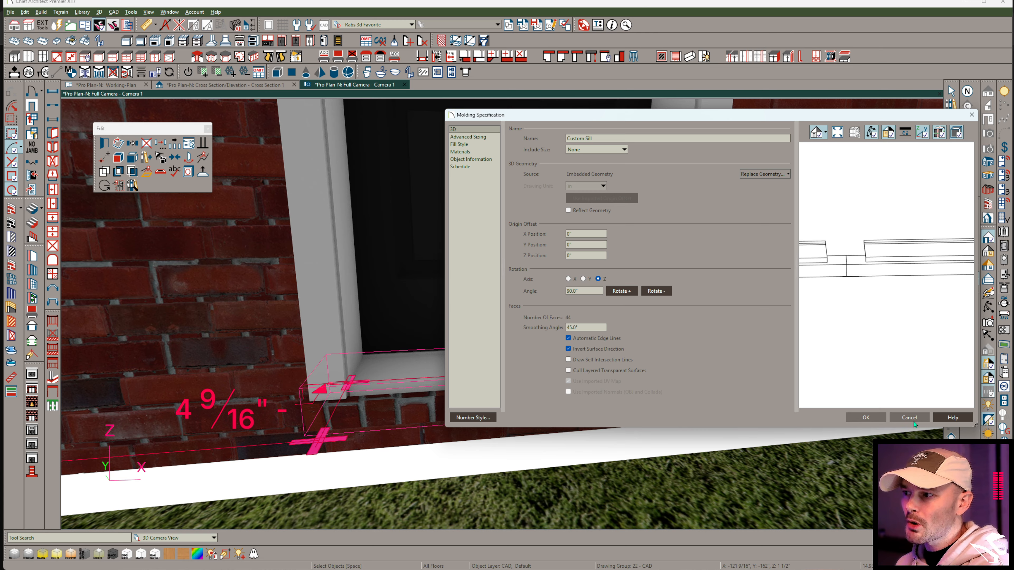
left_click(866, 417)
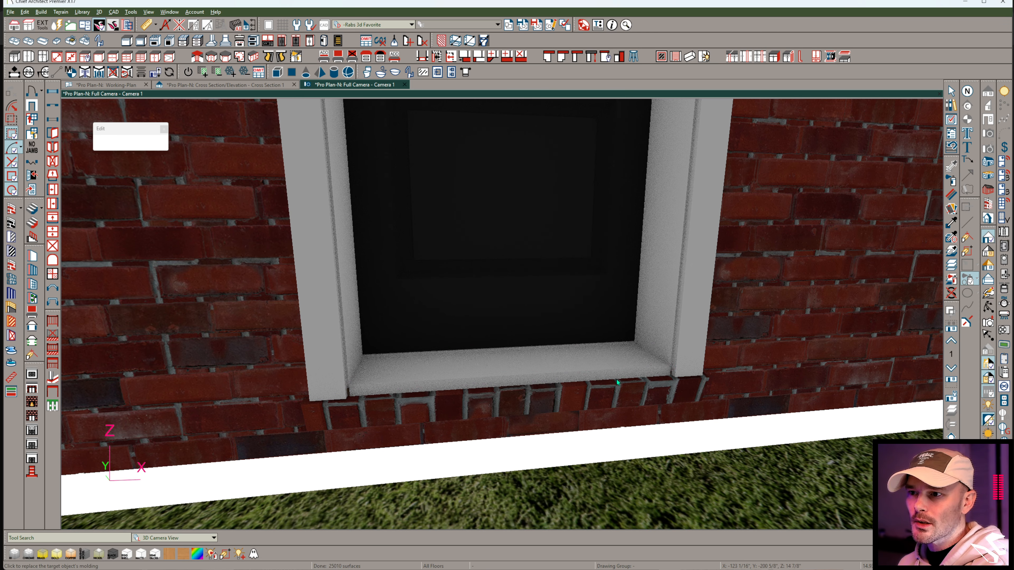
Set the brick sill solid's width to 45 inches.
right_click(521, 380)
right_click(521, 393)
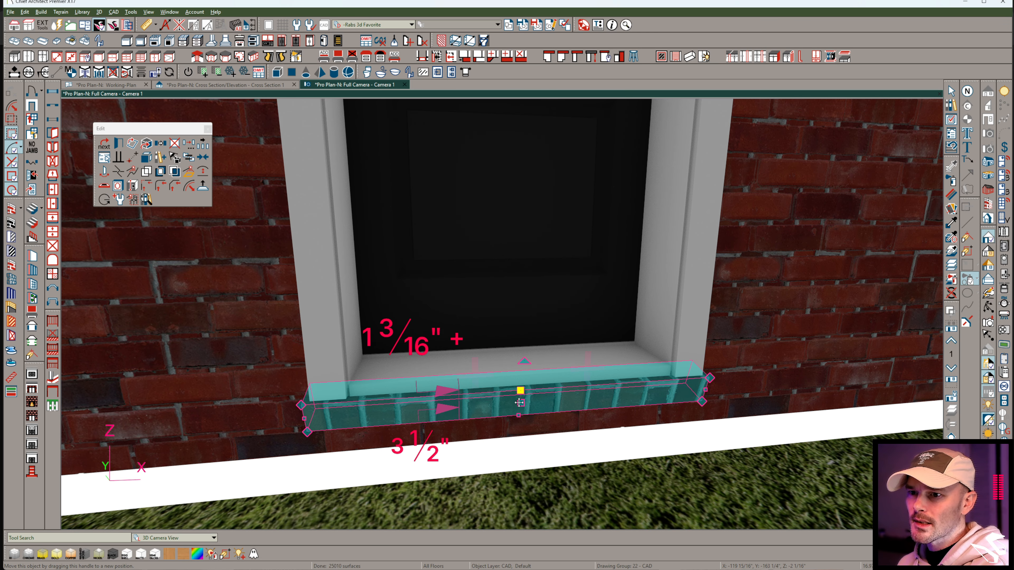
left_click(702, 395)
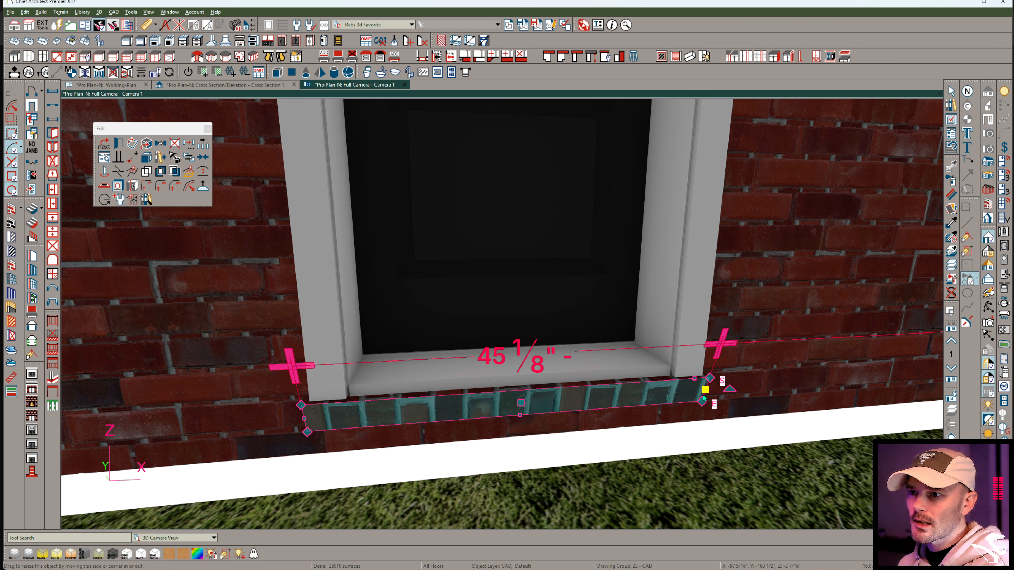
left_click(542, 360)
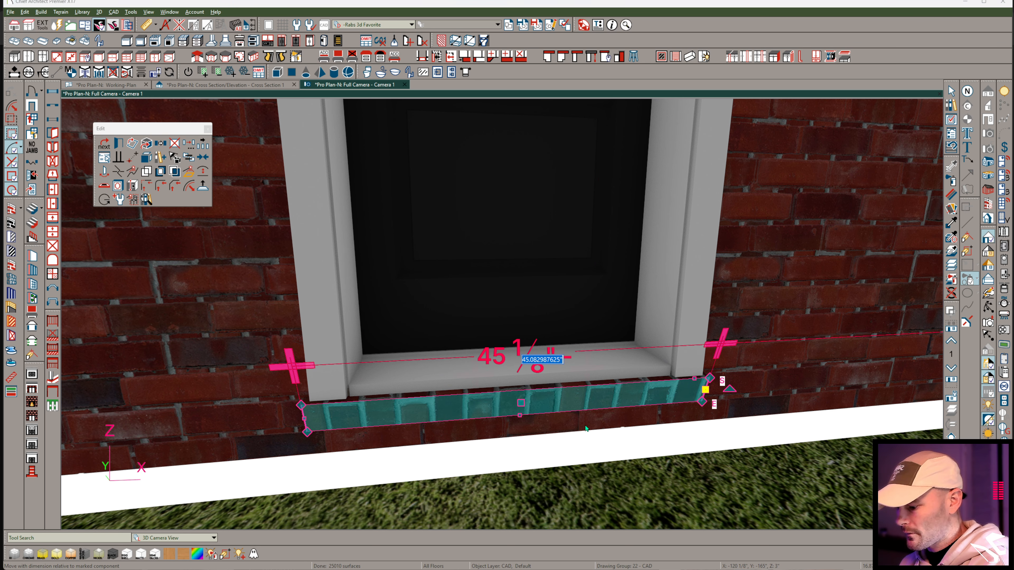
type("45")
key("Return")
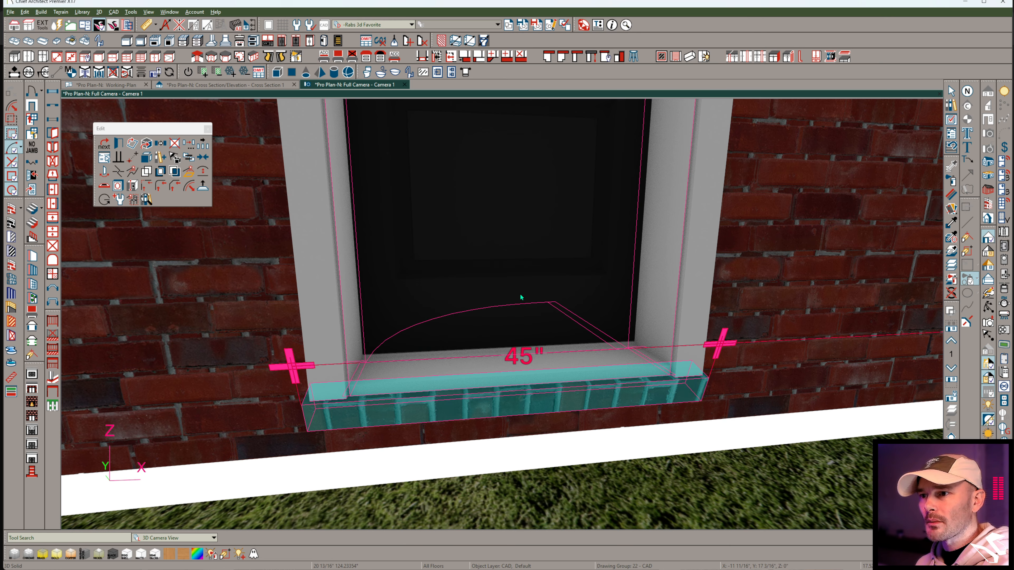
Widen the threshold solid to 45 inches to match the brick sill.
left_click(637, 377)
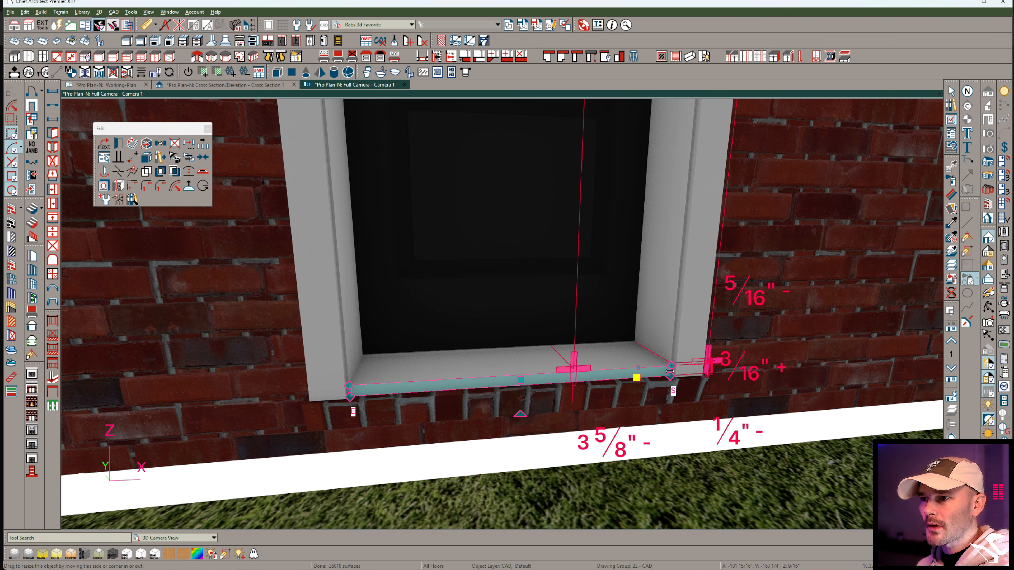
left_click(670, 371)
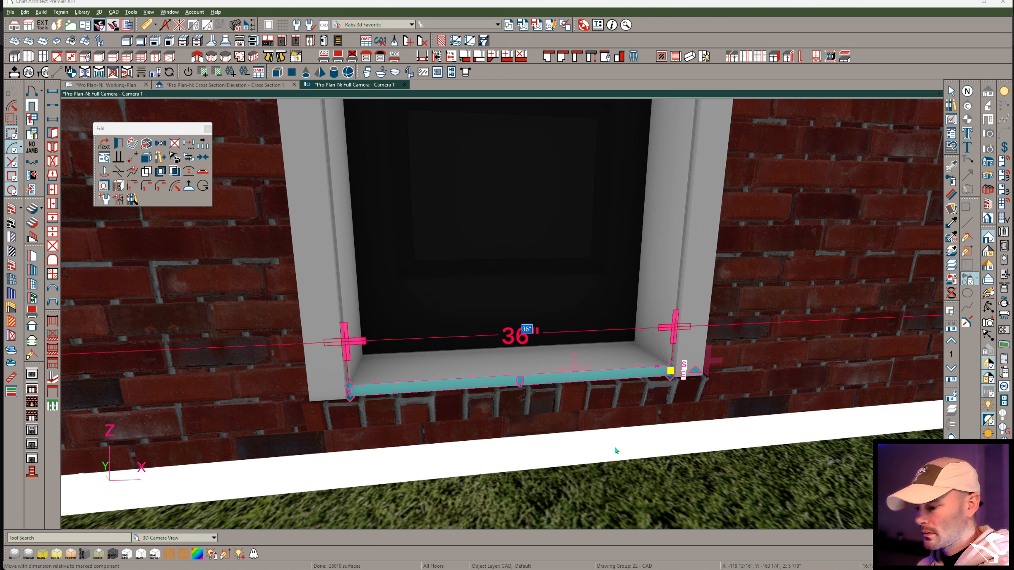
type("45")
key("Return")
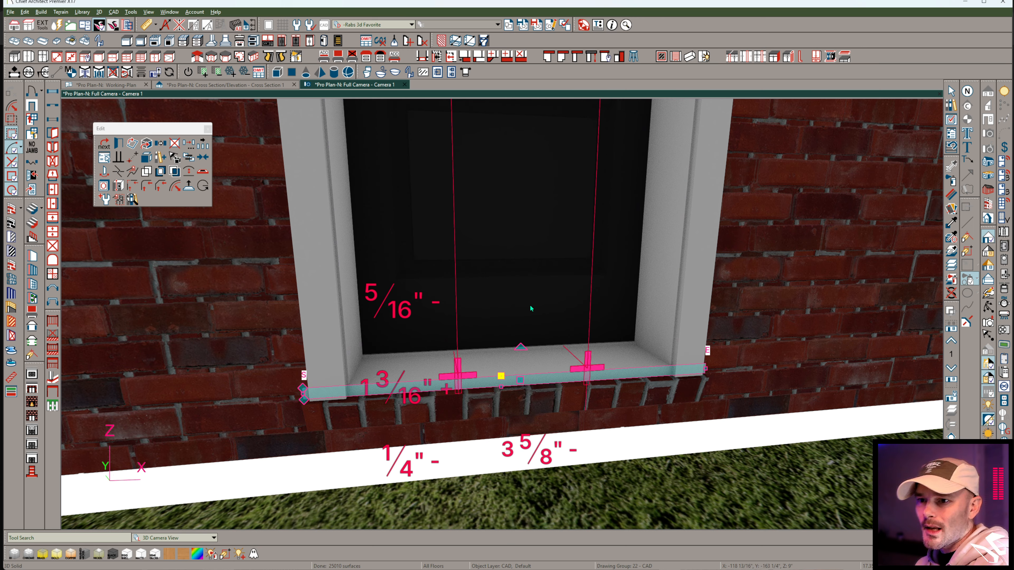
Switch from the camera view to the working plan.
left_click(127, 84)
scroll(462, 182, "down", 2)
scroll(439, 353, "up", 4)
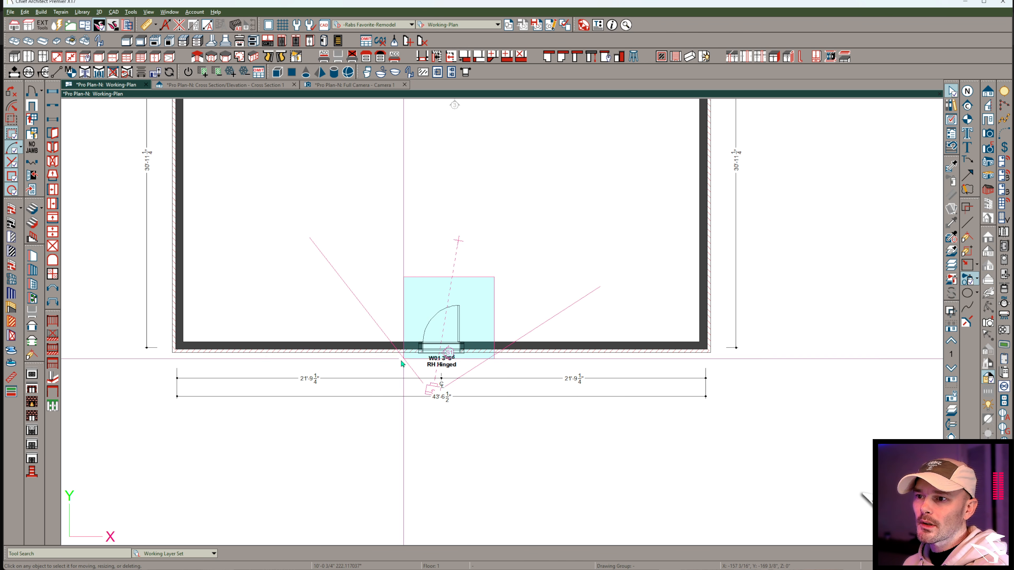
left_click(439, 352)
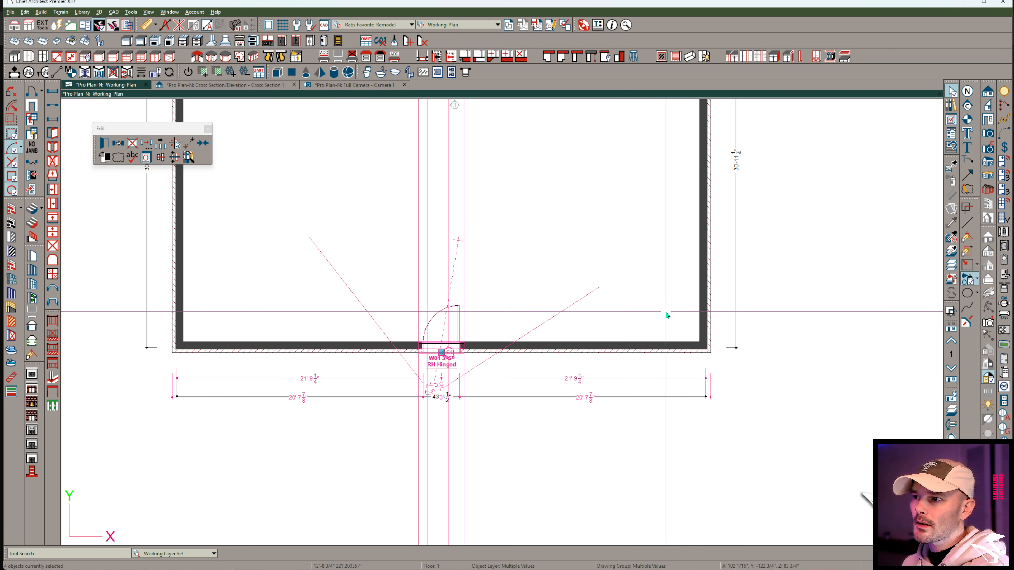
key("m")
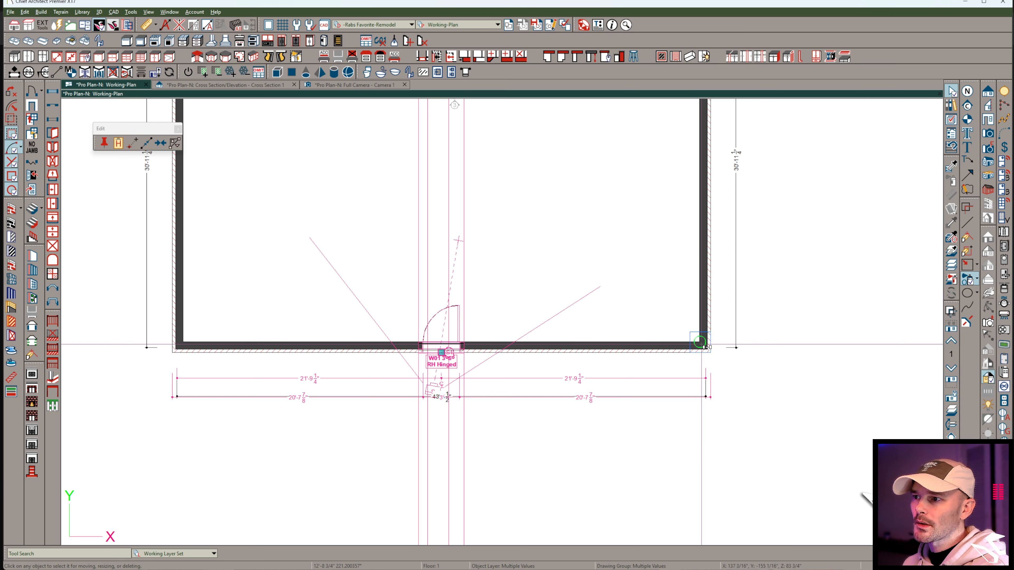
key("Escape")
left_click_drag(491, 284, 408, 370)
key("Escape")
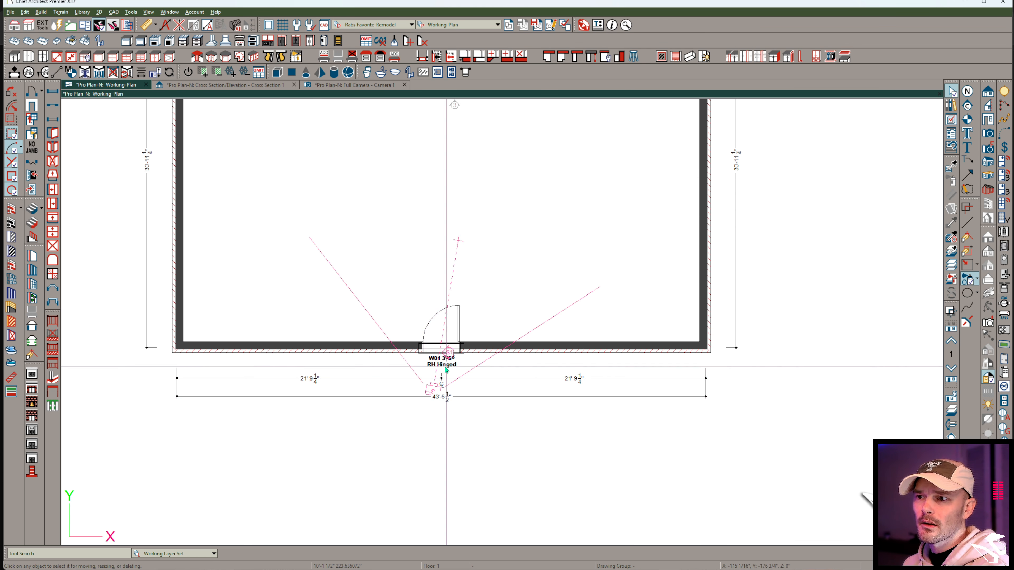
Move the perspective camera farther out from the door and the cross-section camera outside the building's right wall.
left_click(430, 396)
left_click_drag(432, 395, 420, 446)
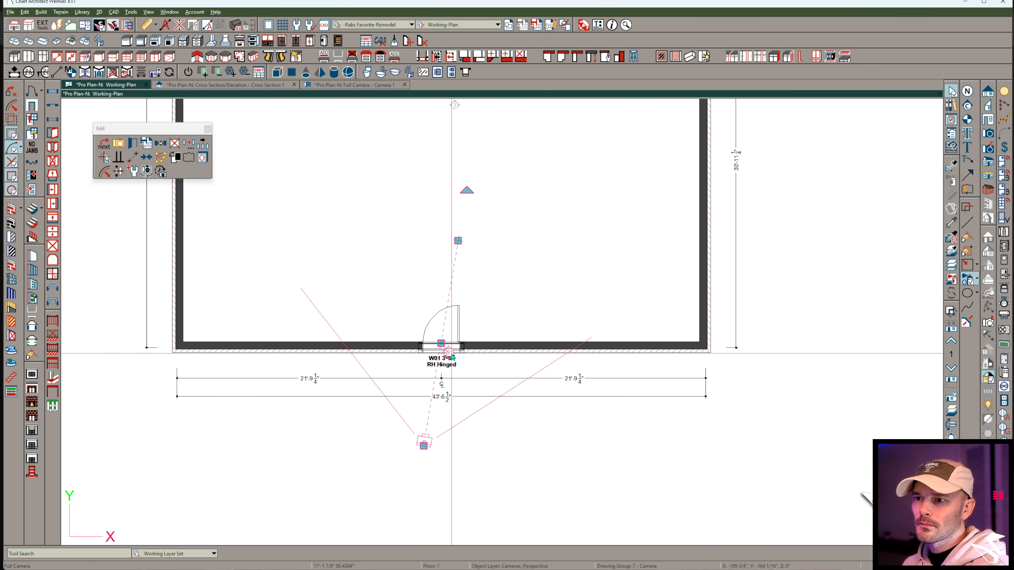
left_click(453, 355)
left_click_drag(451, 353, 571, 351)
key("ctrl+z")
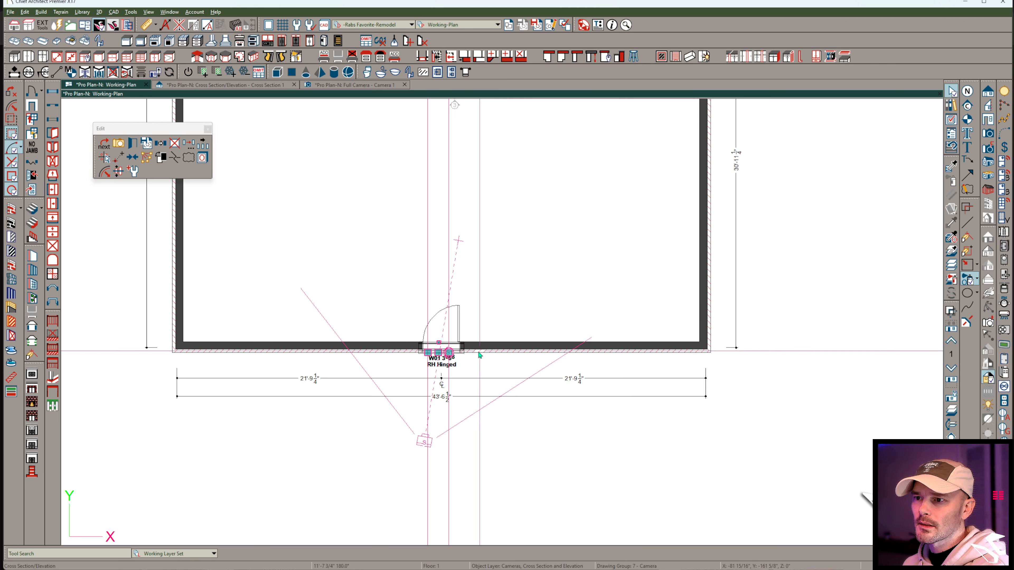
left_click_drag(440, 353, 482, 347)
Copy the door together with its threshold and brick sill solids onto the building's right exterior wall.
left_click_drag(484, 279, 390, 374)
key("ctrl+c")
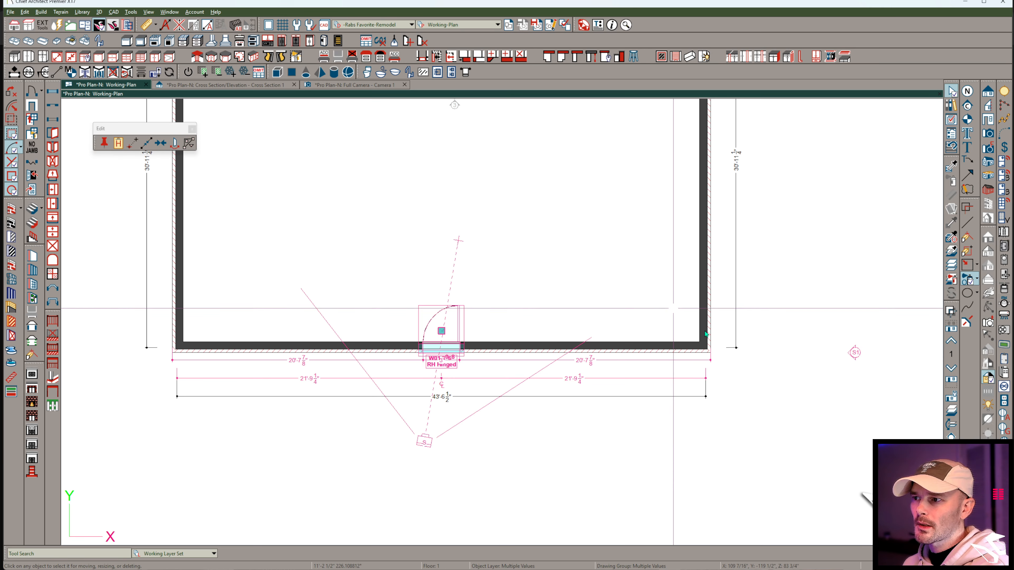
key("r")
left_click(692, 334)
middle_click_drag(797, 177, 748, 378)
scroll(673, 267, "up", 4)
left_click(669, 236)
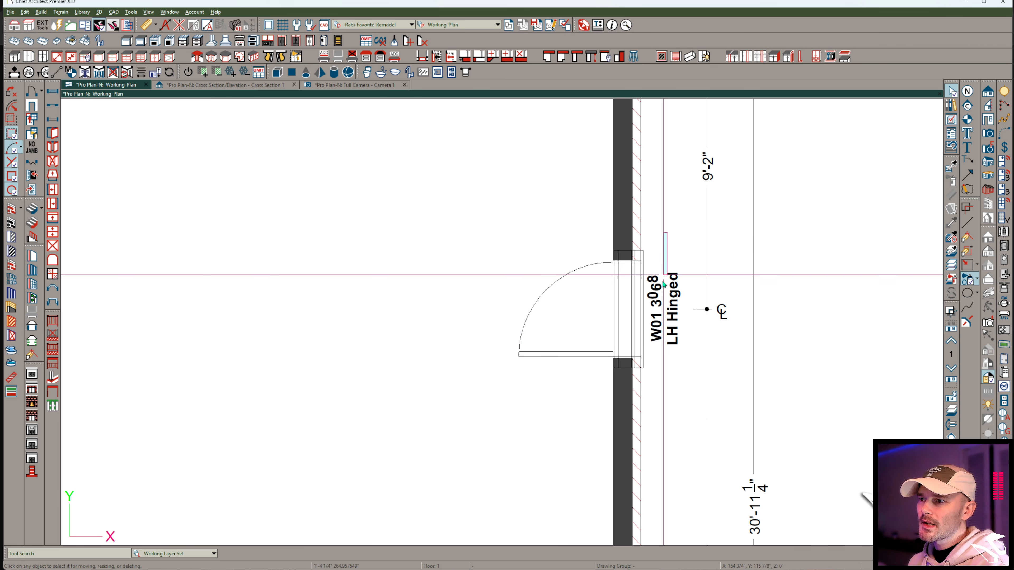
left_click(615, 377)
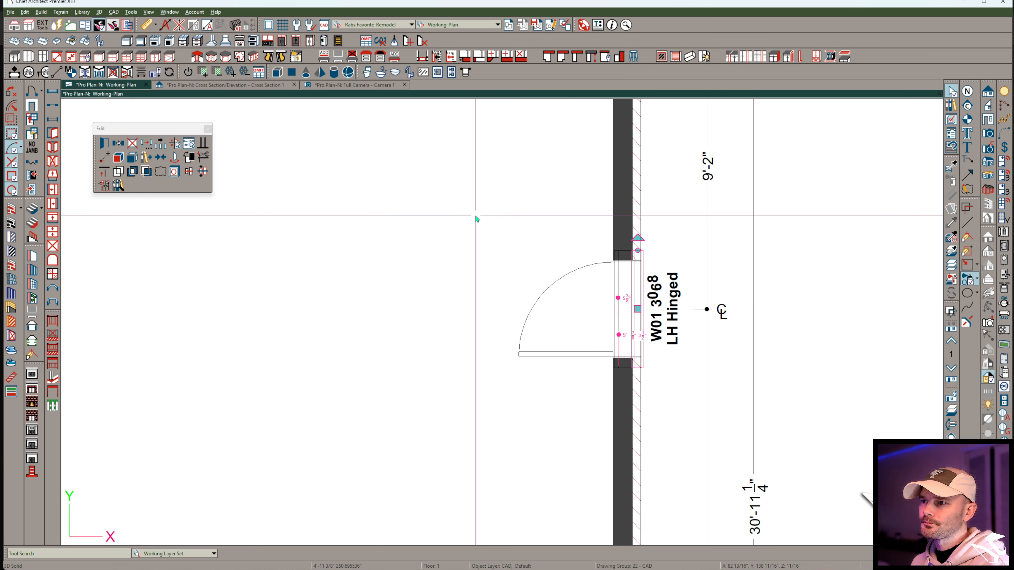
left_click_drag(674, 228, 615, 382)
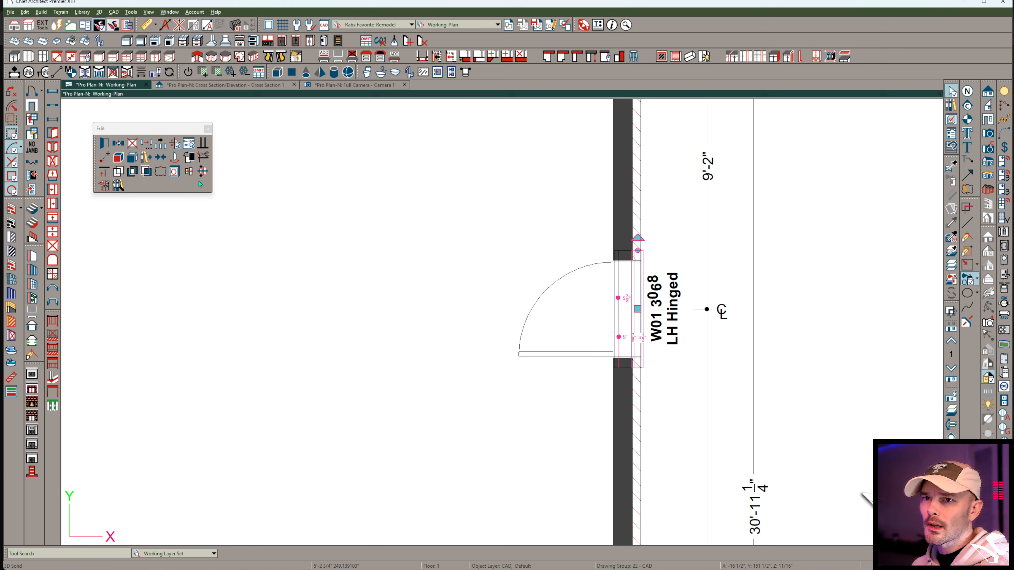
left_click(104, 185)
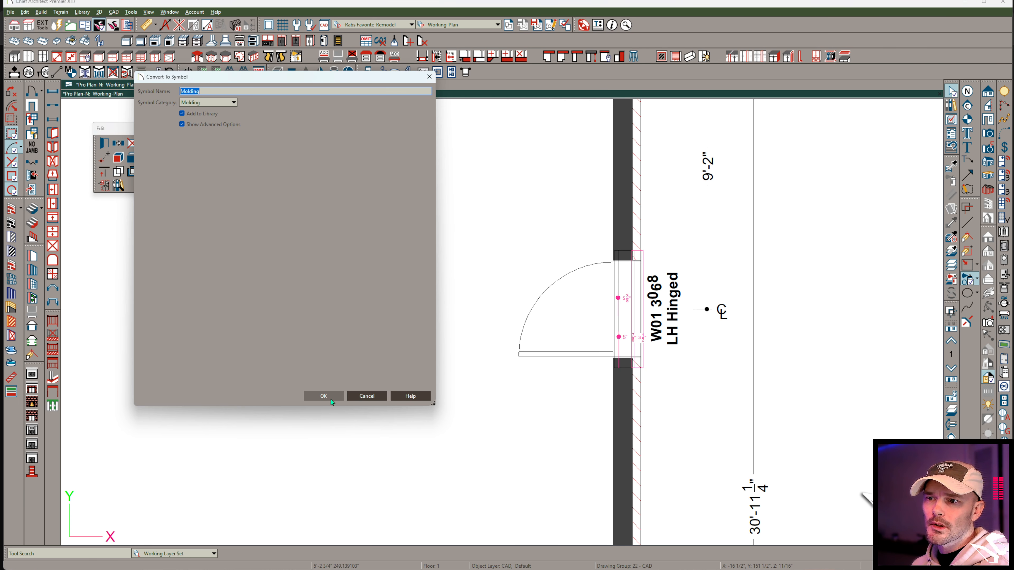
left_click(331, 398)
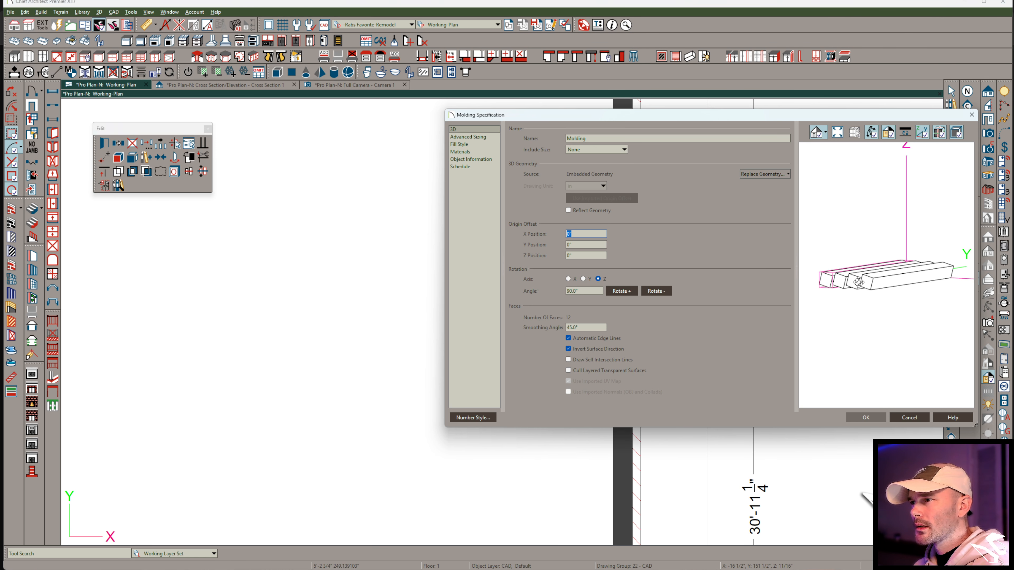
left_click_drag(880, 273, 741, 290)
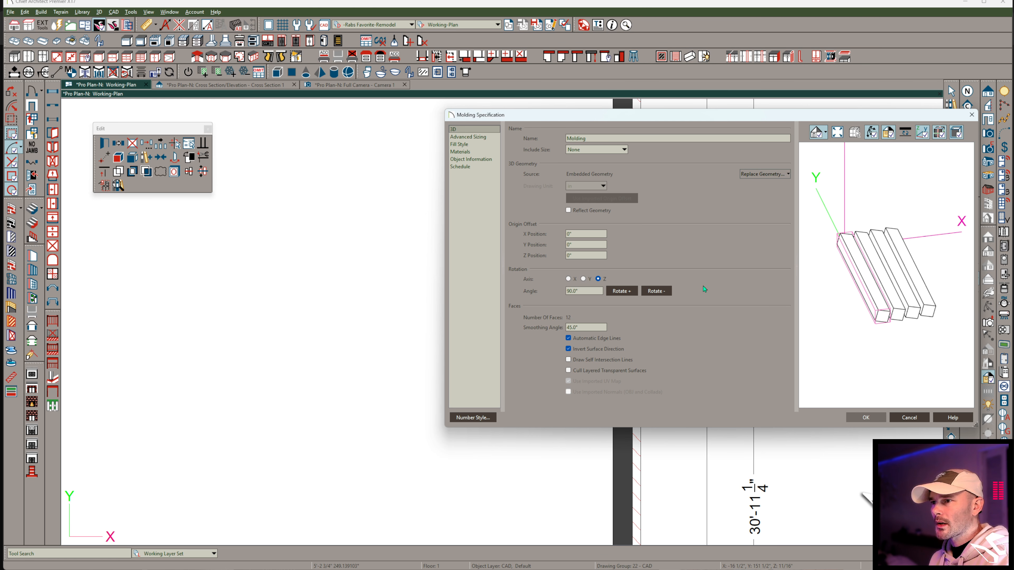
left_click(656, 292)
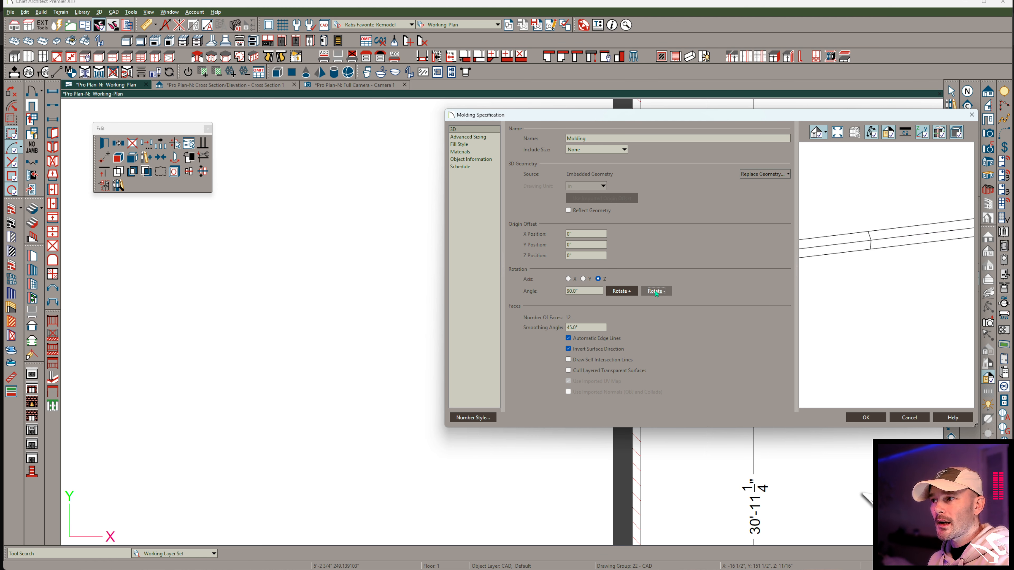
left_click(908, 418)
key("Escape")
Switch to the perspective camera view and select the threshold and brick sill solids beneath the front door.
scroll(479, 389, "down", 5)
middle_click_drag(446, 359, 728, 141)
scroll(728, 141, "down", 1)
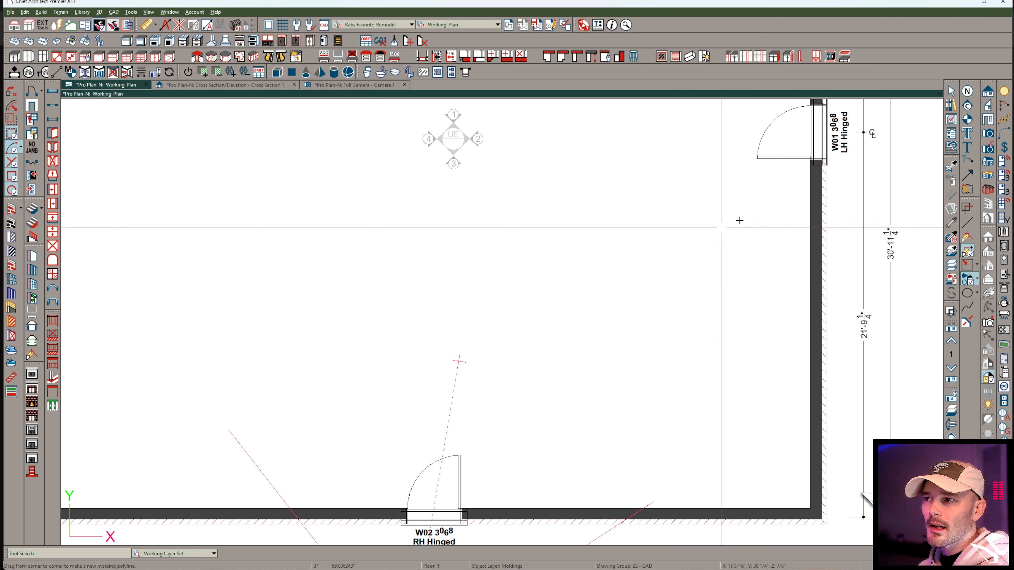
middle_click_drag(476, 458, 485, 358)
scroll(485, 357, "up", 1)
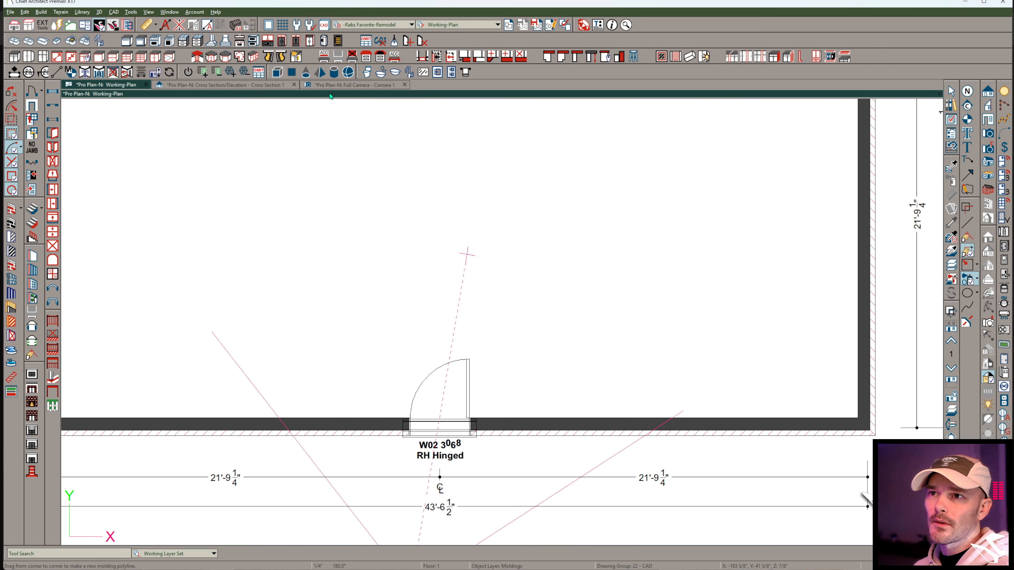
left_click(352, 84)
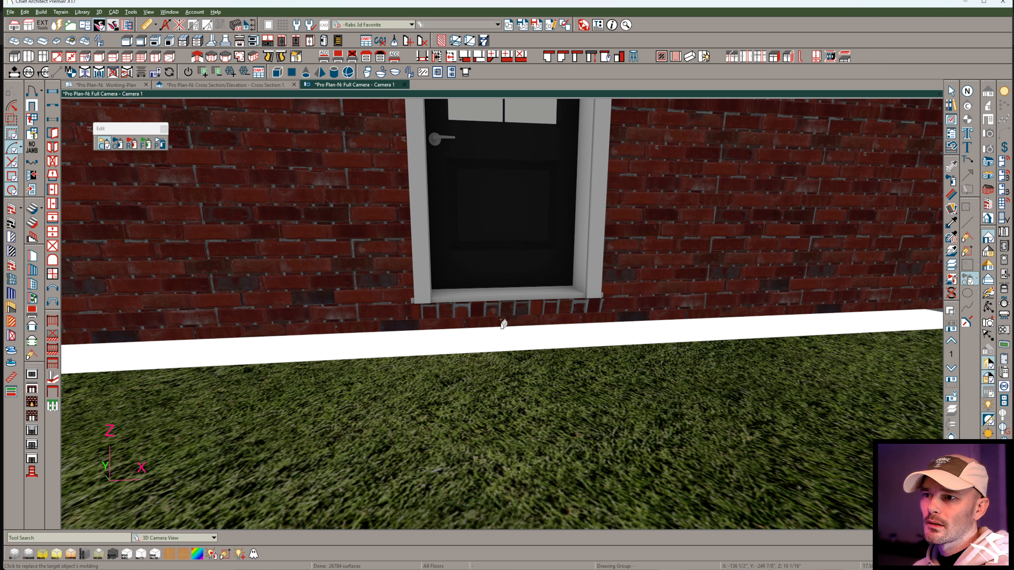
key("Escape")
left_click(505, 308)
key("Escape")
left_click(504, 307)
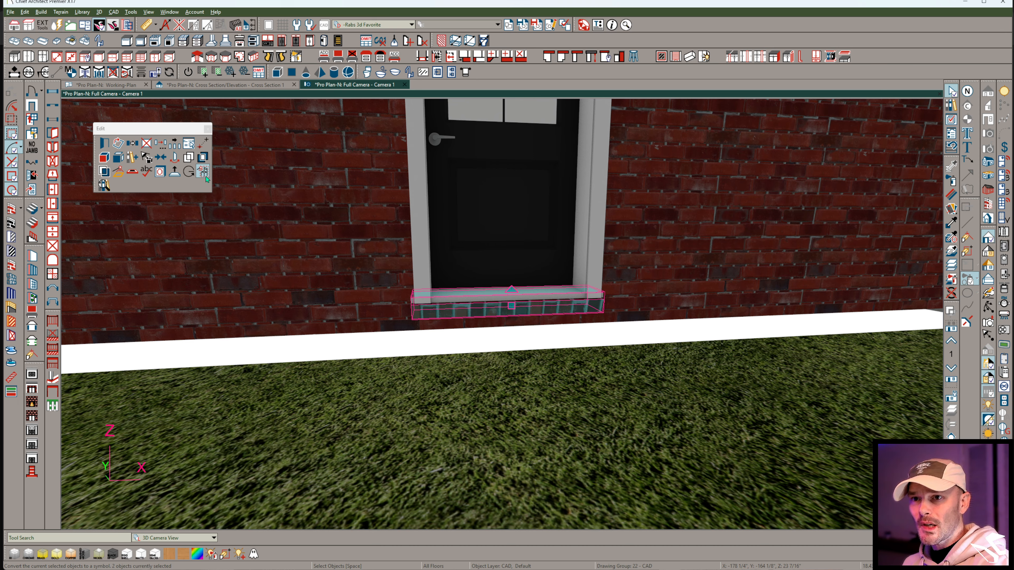
Convert the two solids into a Fixture (Interior) symbol without a library entry or advanced options, and place it on the grass before the door.
left_click(206, 177)
left_click(210, 103)
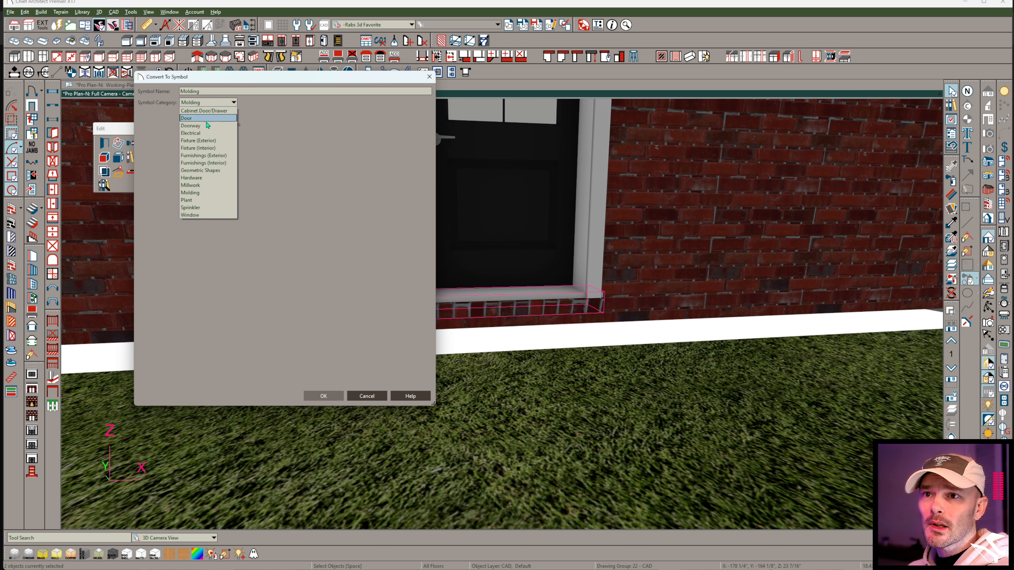
left_click(211, 149)
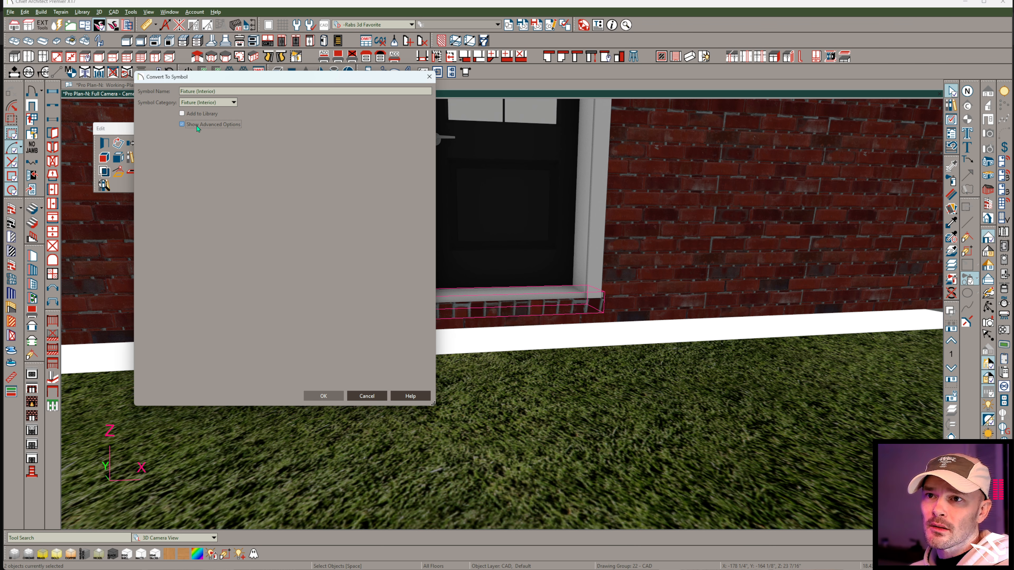
left_click(323, 397)
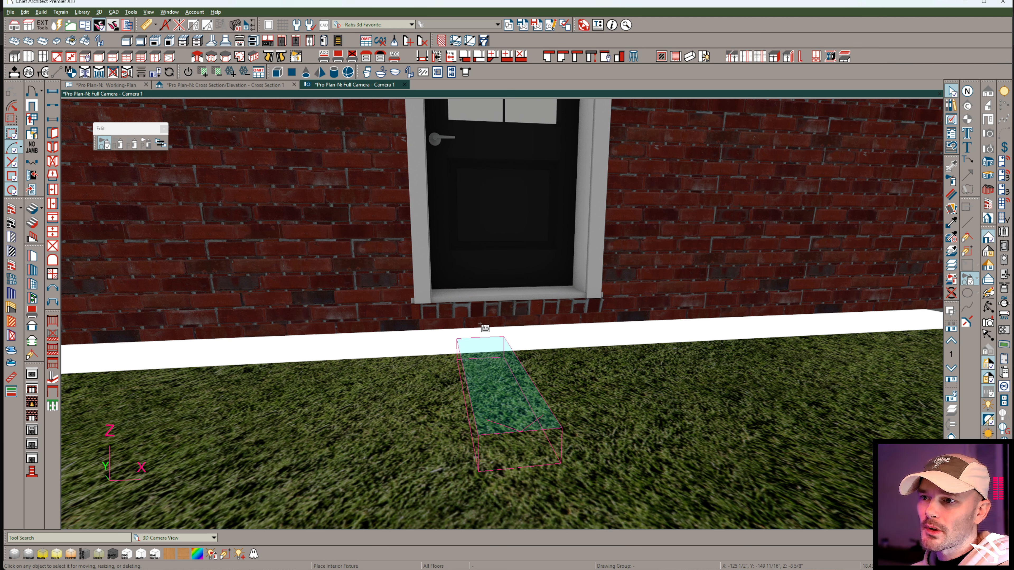
left_click(485, 386)
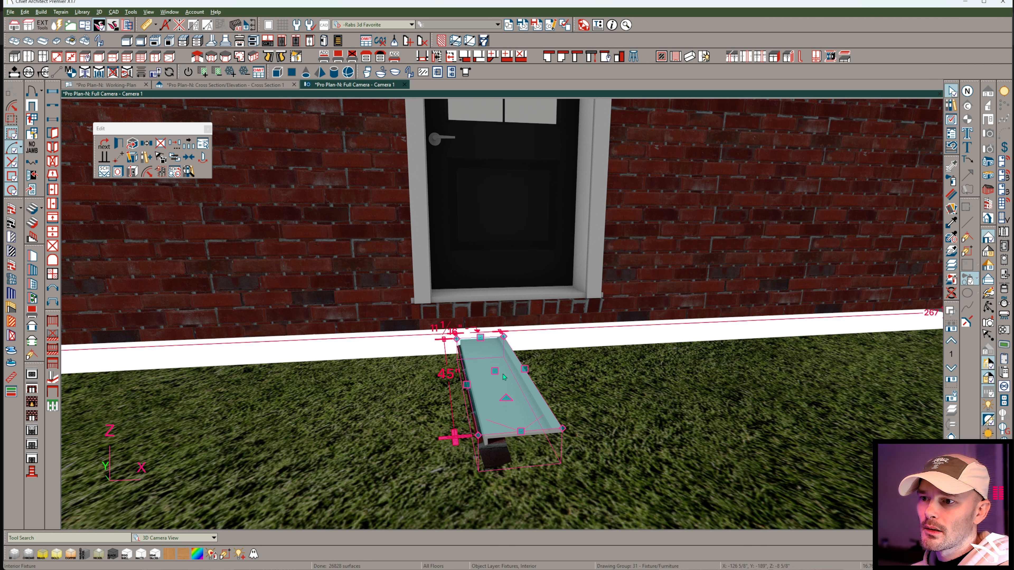
scroll(486, 387, "up", 2)
middle_click_drag(391, 291, 386, 244)
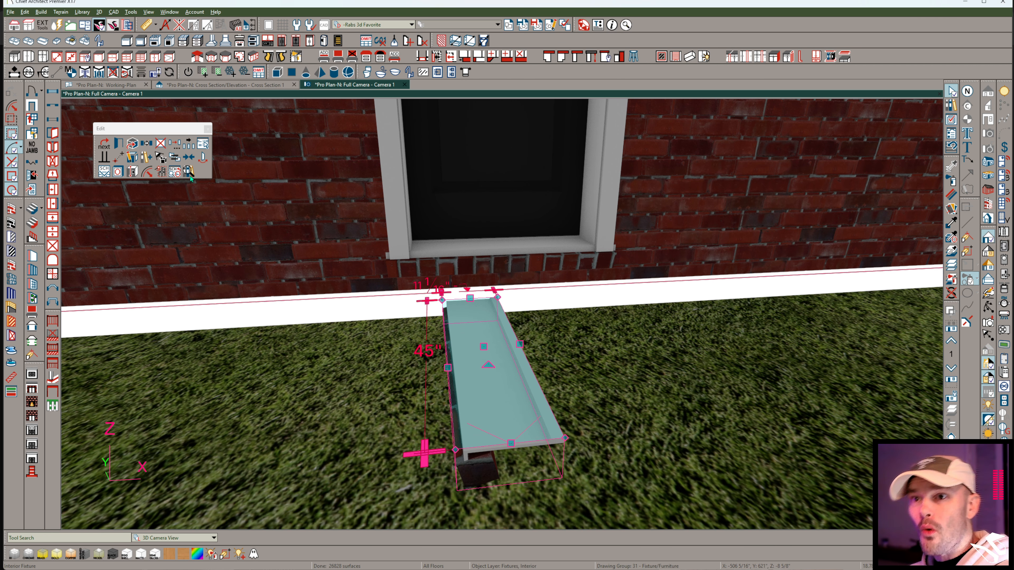
Try to convert the placed sill fixture into a Molding symbol with advanced options shown.
left_click(161, 172)
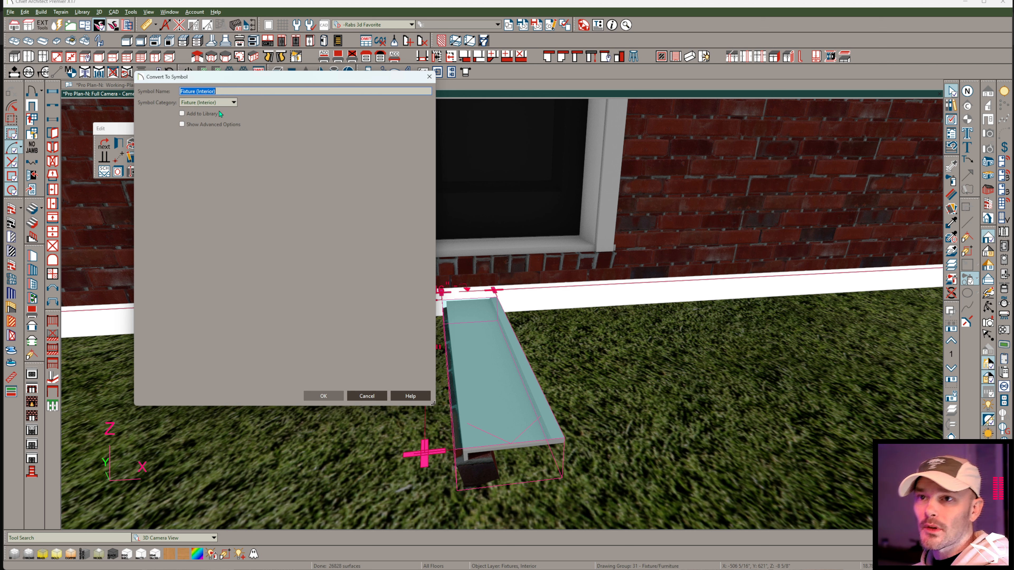
left_click(208, 102)
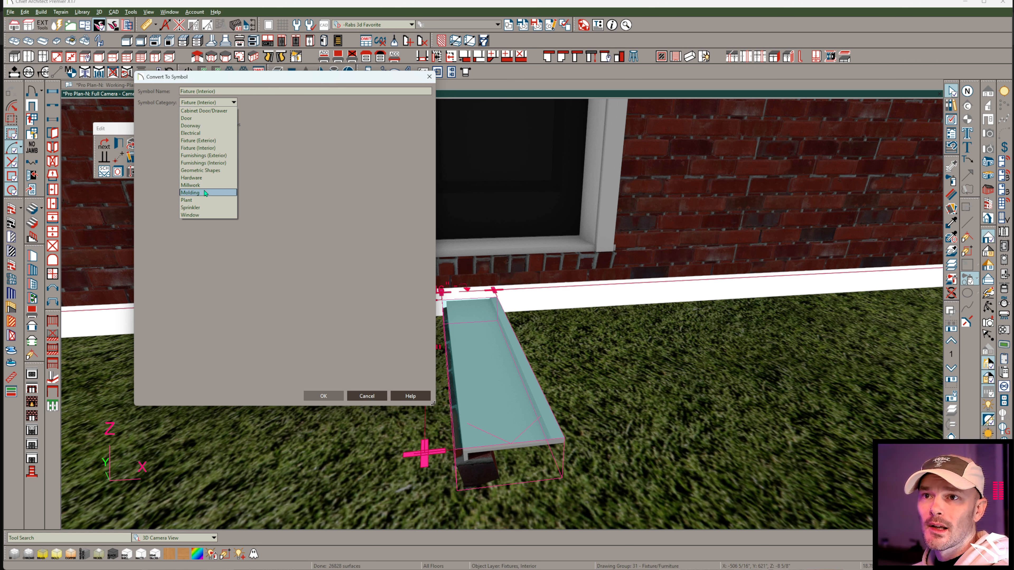
left_click(194, 192)
left_click(323, 399)
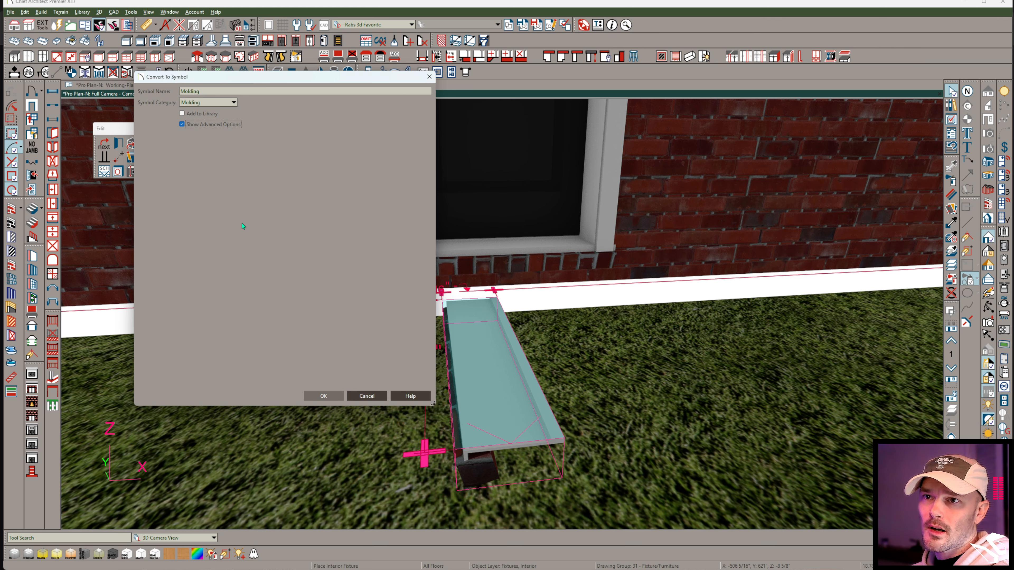
left_click(334, 398)
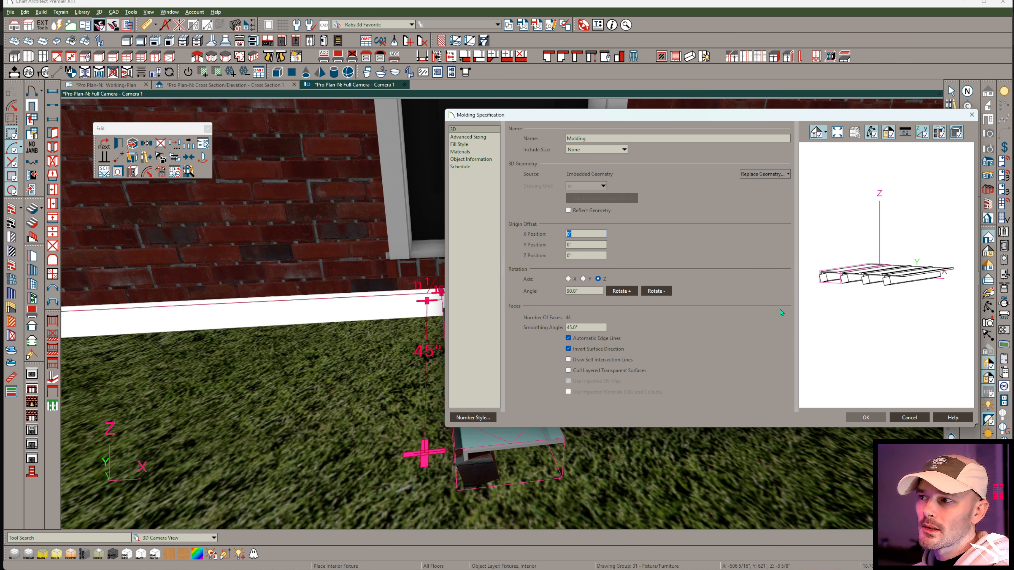
left_click(903, 419)
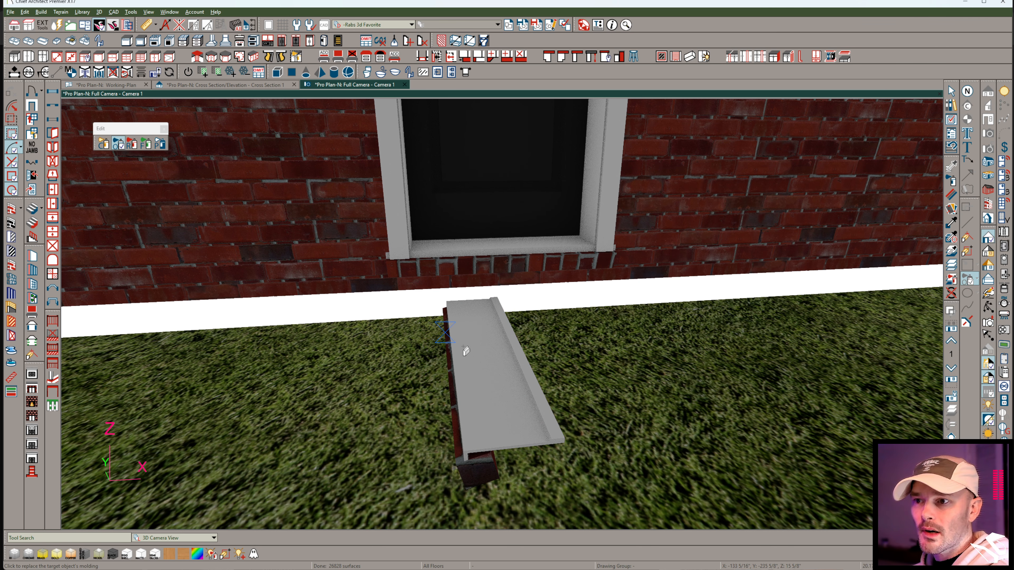
left_click(472, 362)
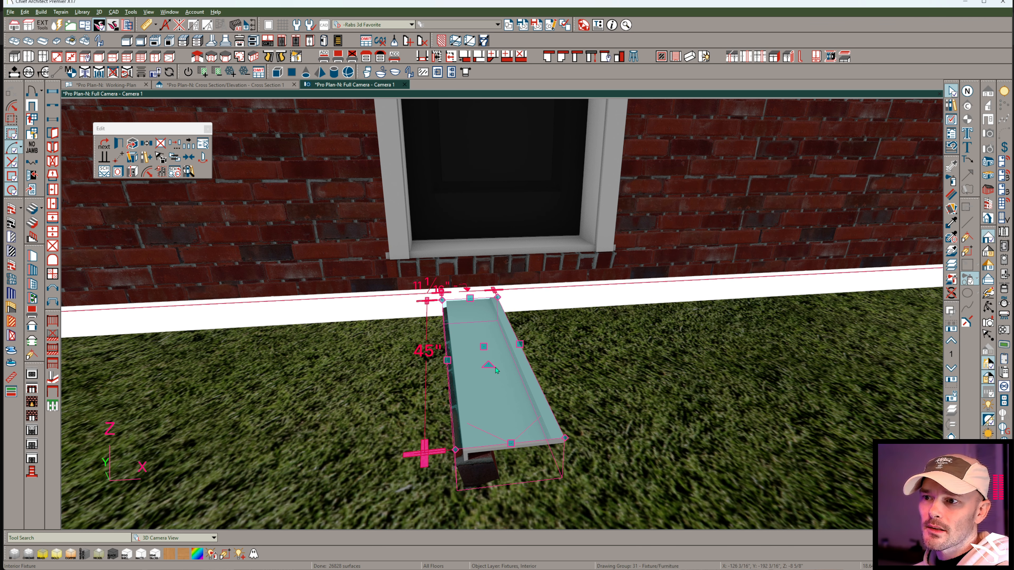
Rotate the sill fixture parallel to the wall and try the Molding symbol conversion in that orientation.
left_click_drag(471, 299, 551, 340)
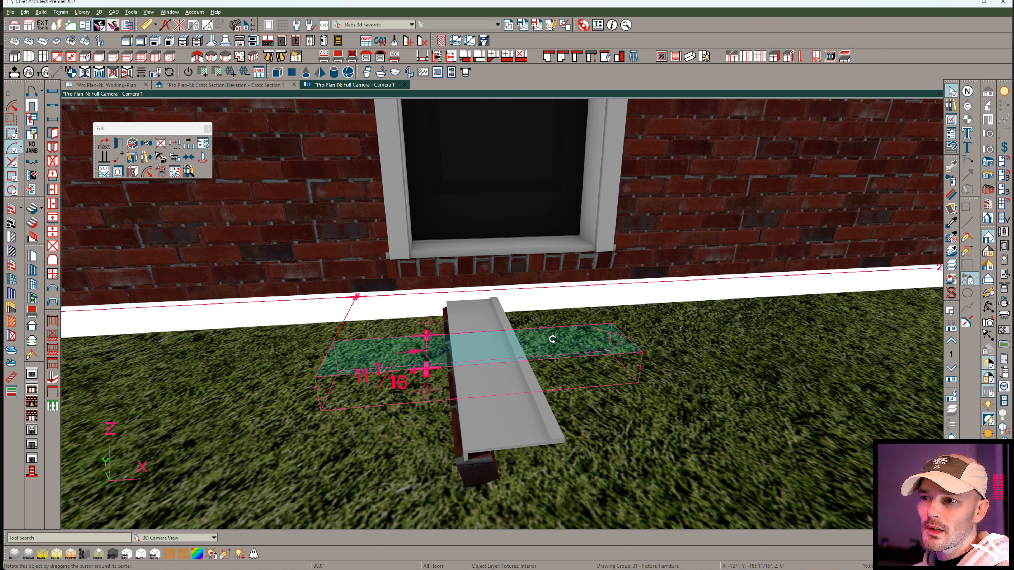
left_click(161, 172)
left_click(337, 394)
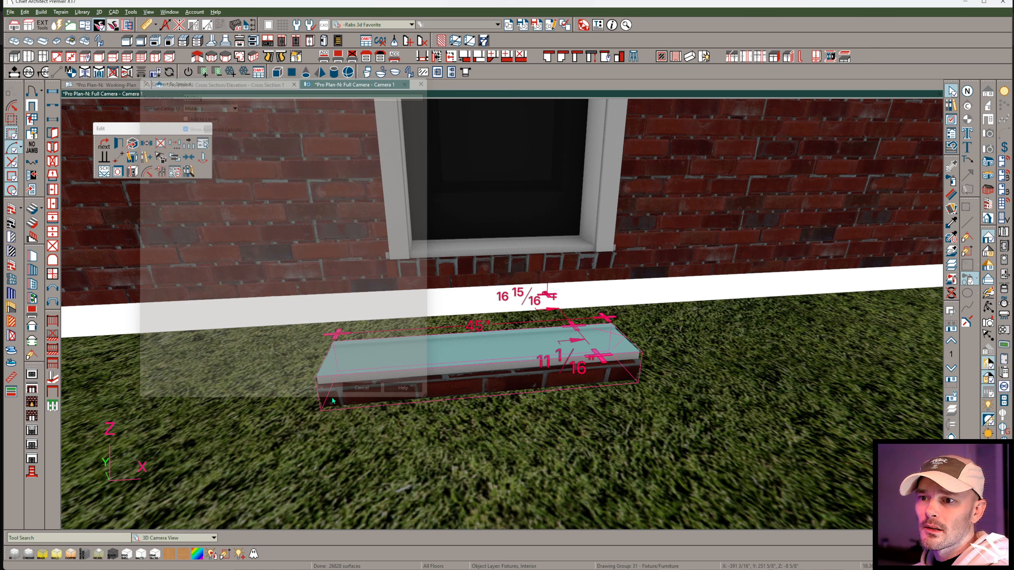
left_click(909, 418)
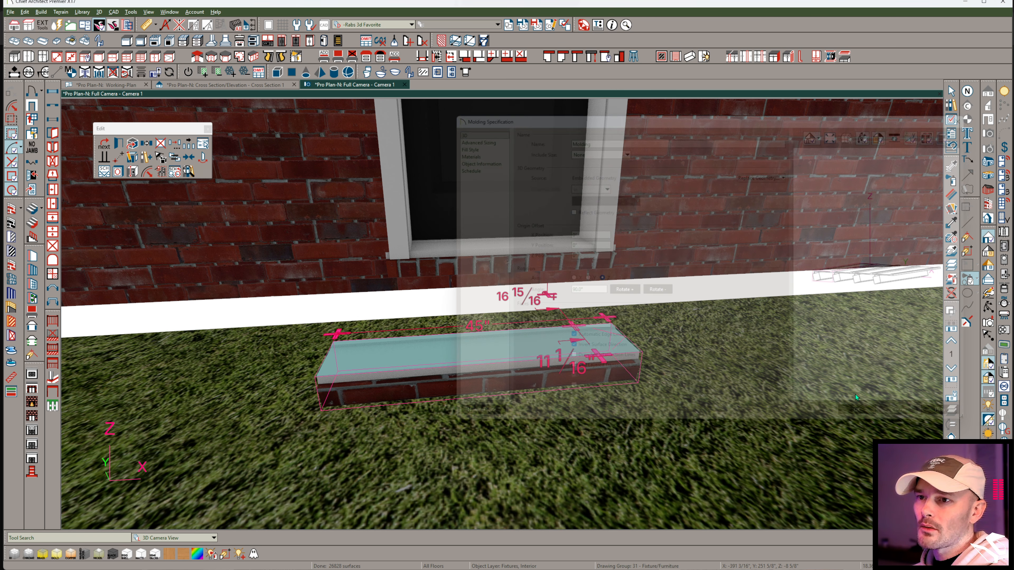
left_click(442, 350)
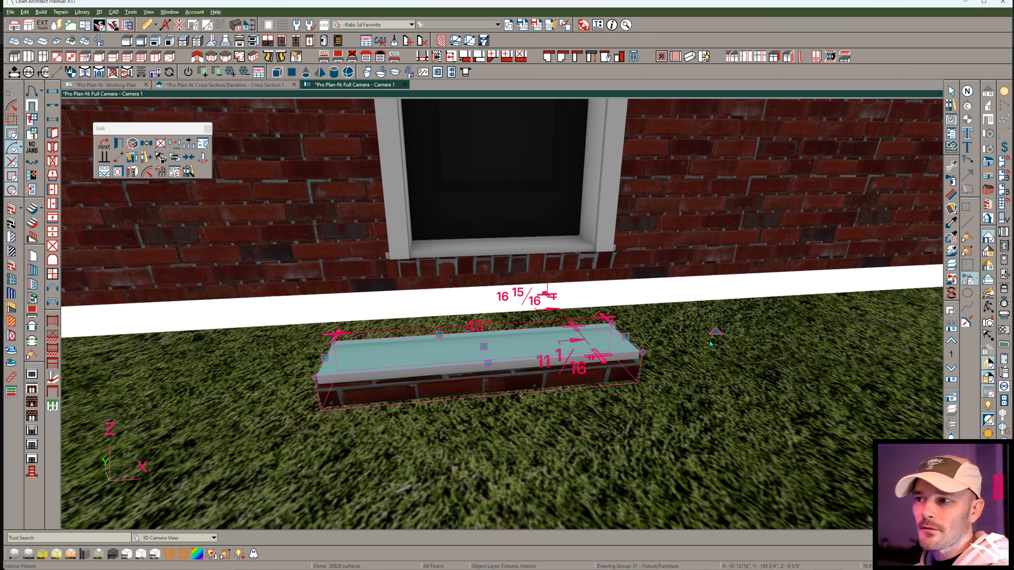
Turn the sill fixture perpendicular to the wall, facing opposite to its original placement, and convert it into a Molding symbol without a library entry.
left_click_drag(547, 294, 478, 288)
left_click(161, 172)
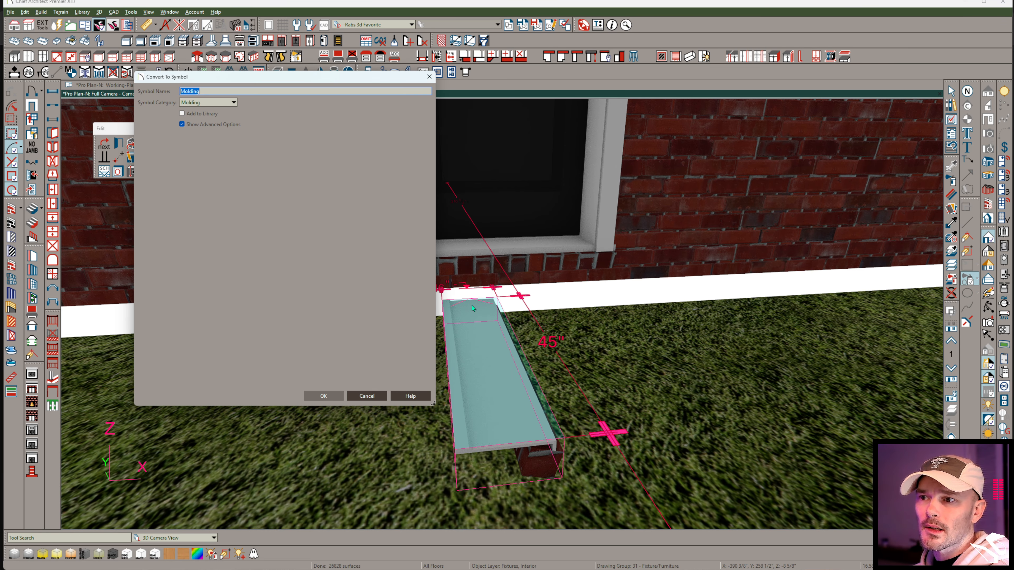
left_click(323, 396)
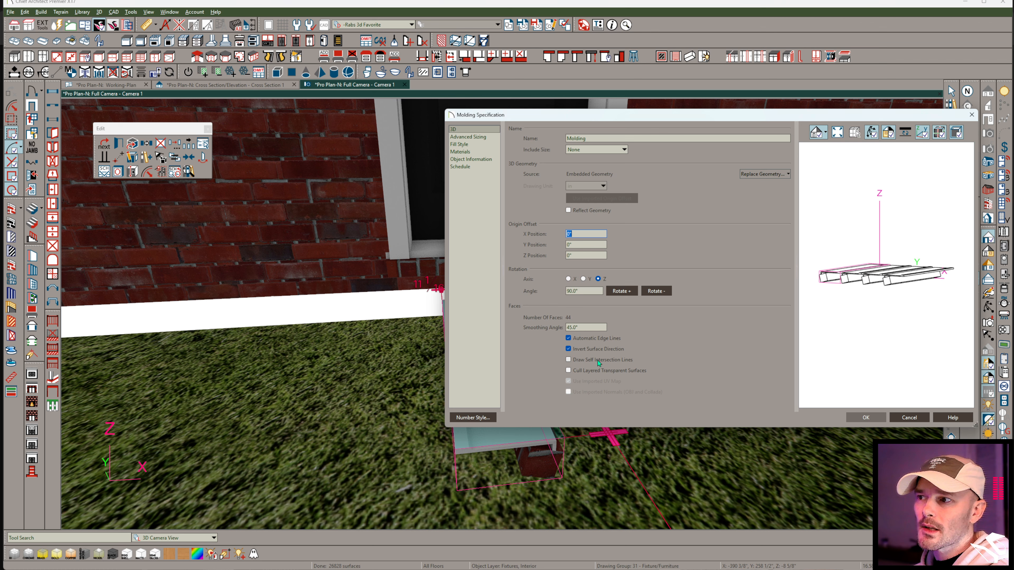
left_click(866, 418)
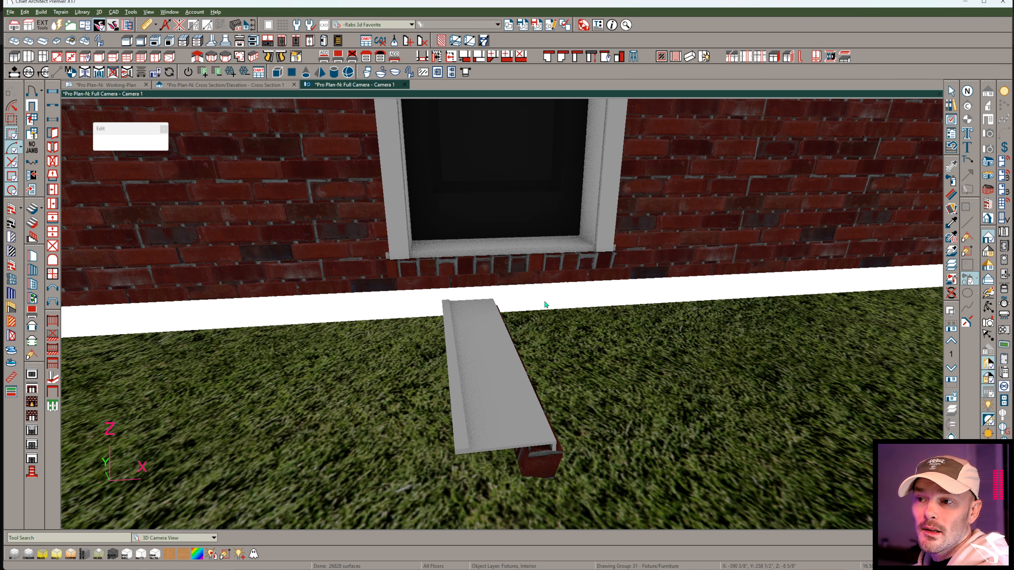
Rotate the sill fixture parallel to the wall and convert it into a Molding symbol, with adding to the library enabled.
left_click(493, 325)
left_click_drag(464, 275, 597, 344)
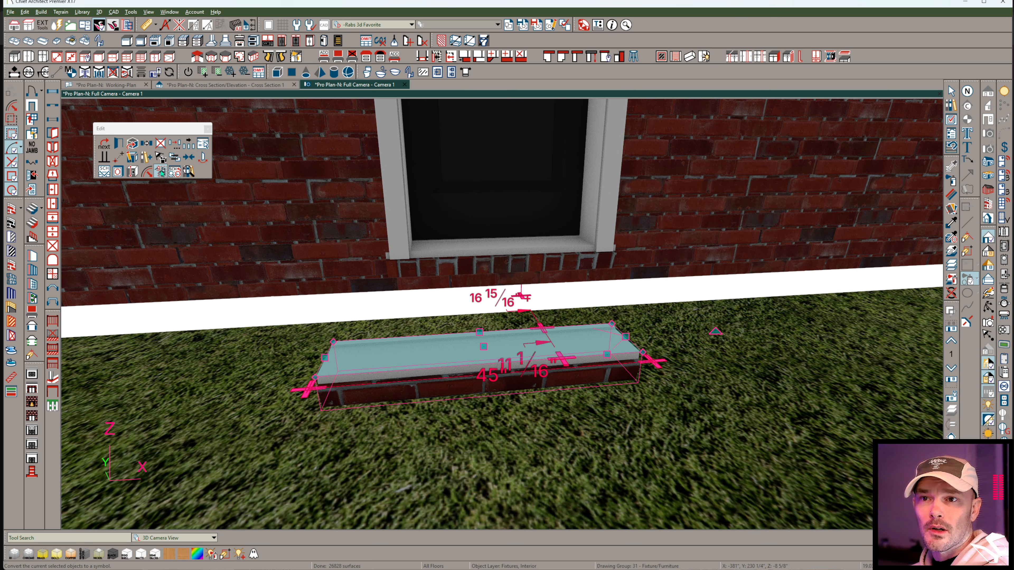
left_click(161, 172)
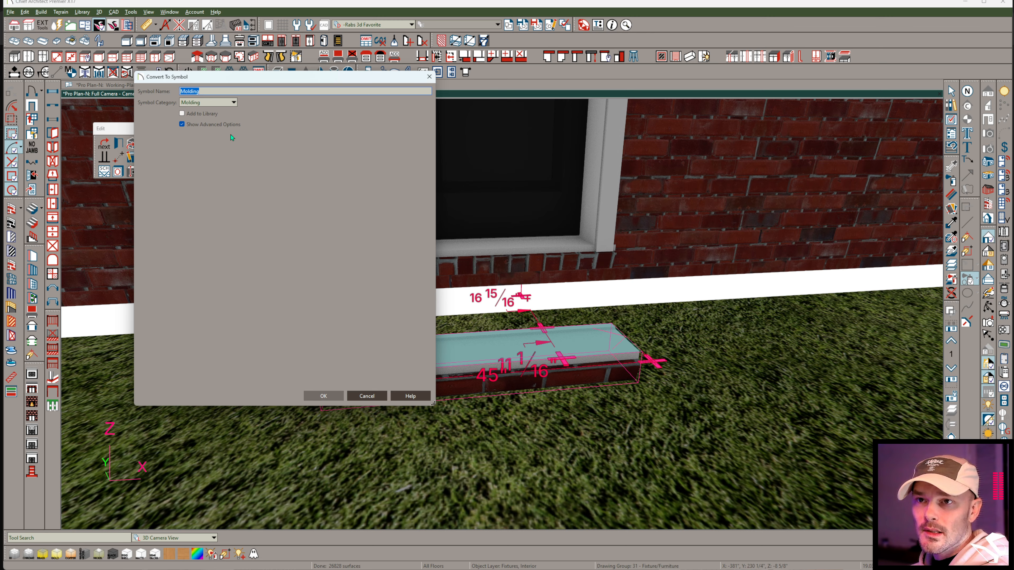
left_click(191, 117)
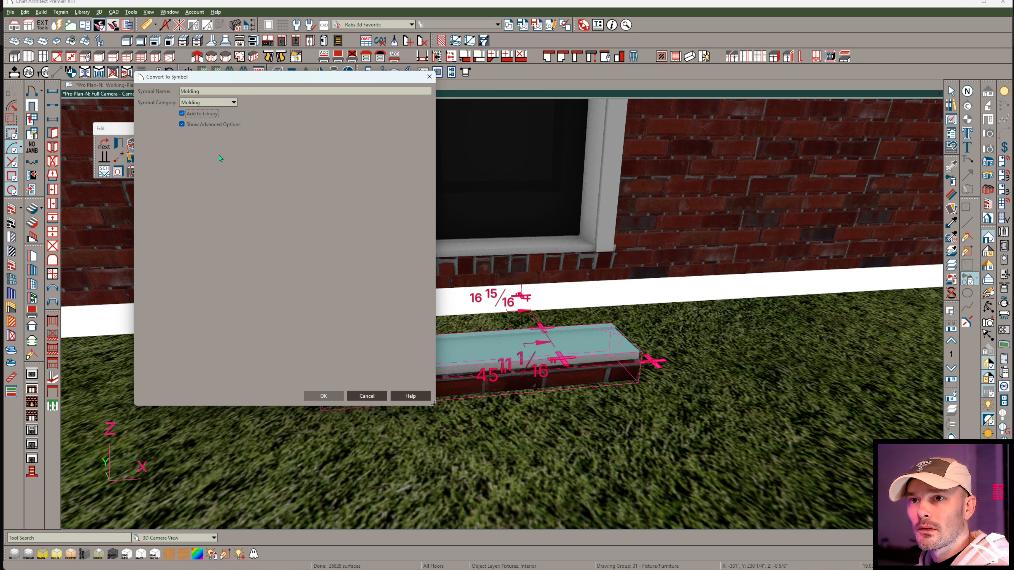
left_click(324, 396)
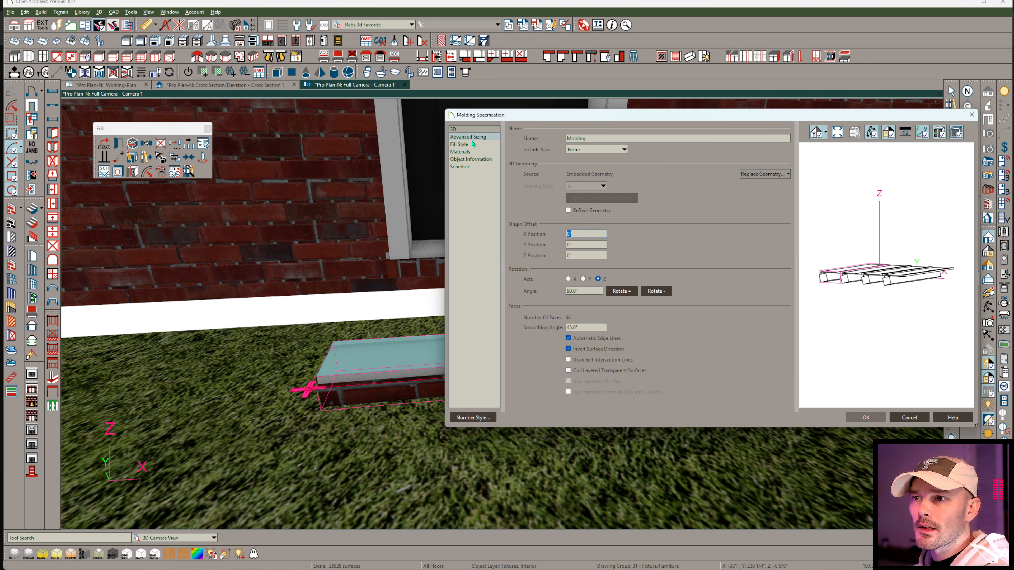
Rotate the molding geometry by 90° about the Z axis and switch the preview to a textured rendering instead of vector lines.
left_click(623, 291)
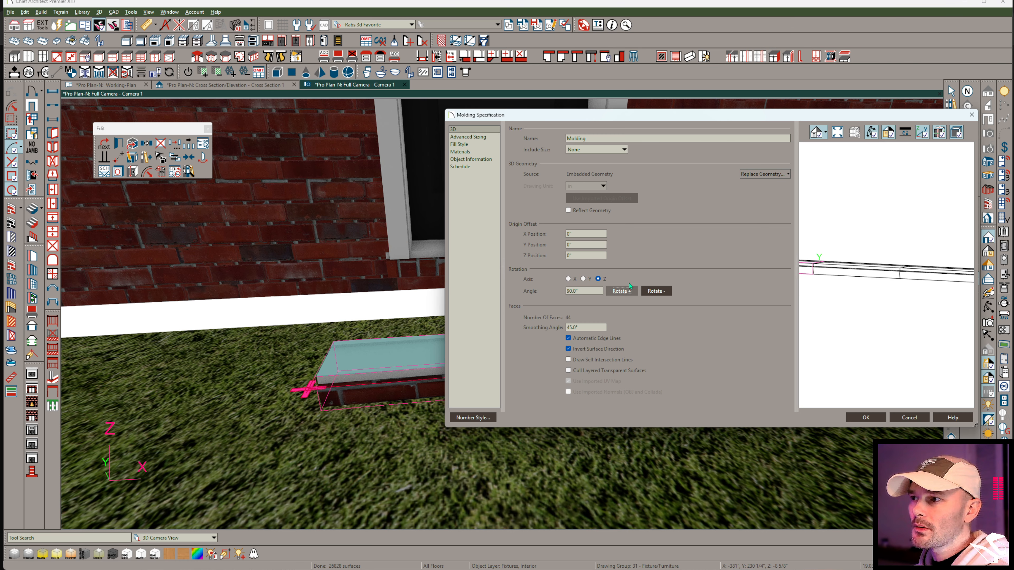
left_click_drag(834, 271, 941, 310)
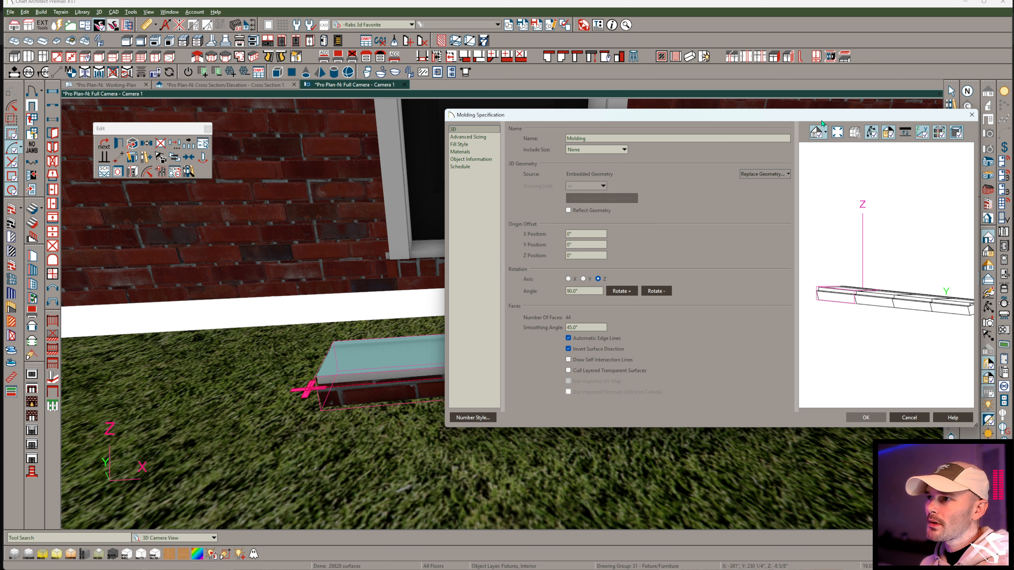
left_click_drag(826, 131, 645, 134)
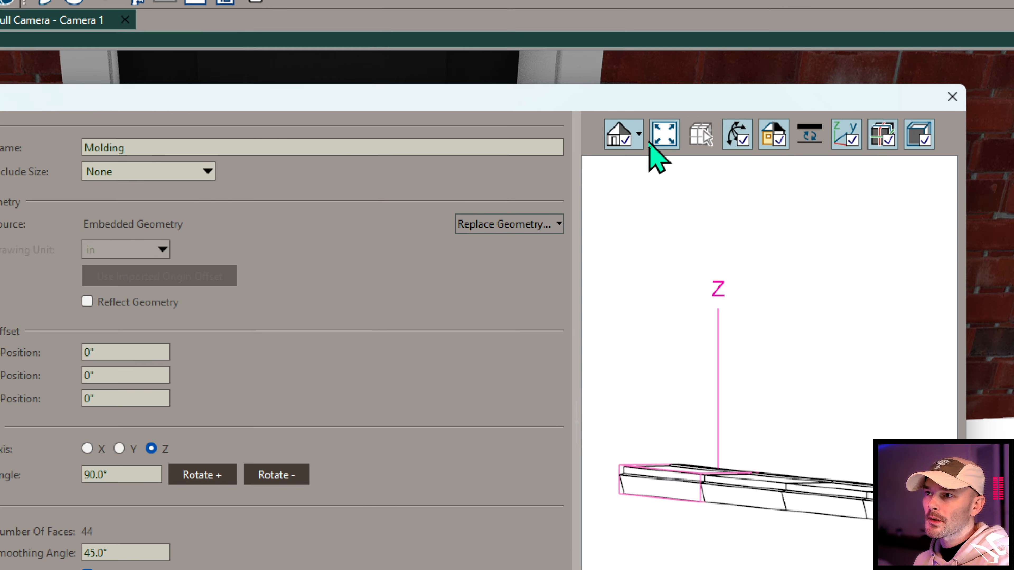
left_click(645, 137)
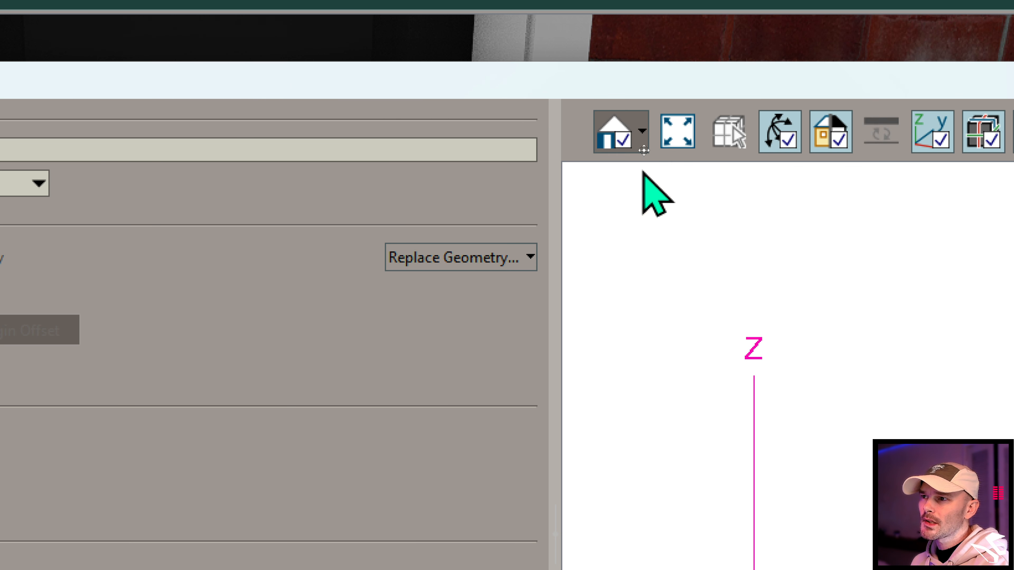
left_click(644, 175)
mouse_move(697, 287)
left_mouse_down()
mouse_move(660, 296)
mouse_move(691, 297)
left_mouse_up()
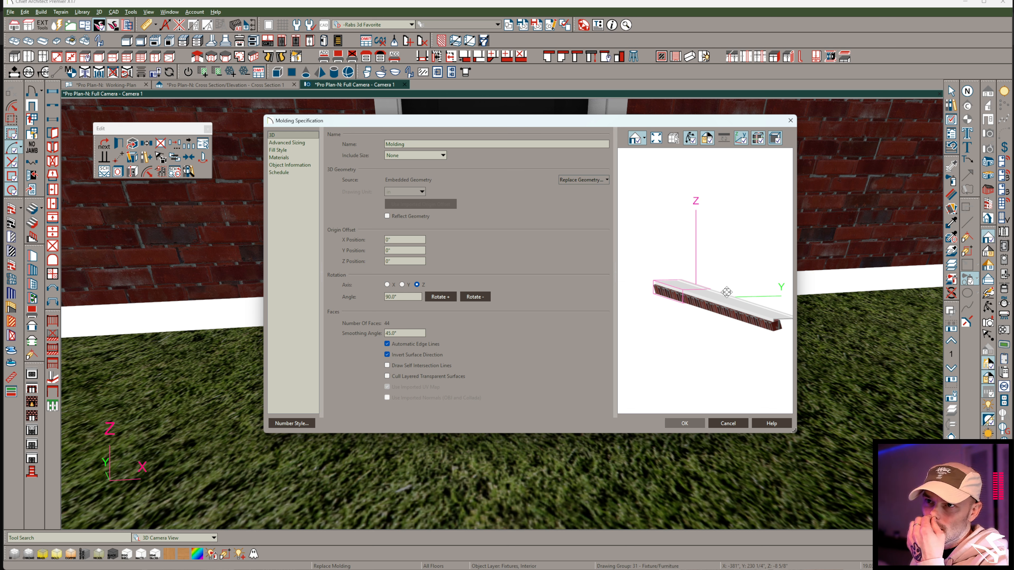
In the molding's advanced sizing, make object dimension changes update the bounding box spacing instead of the 3D geometry dimensions.
left_click(290, 145)
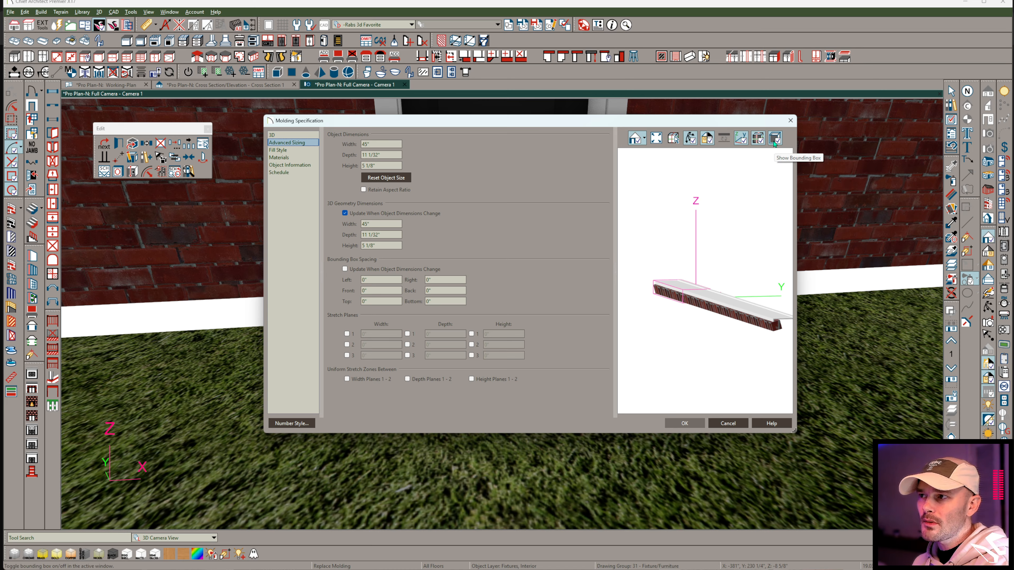
left_click_drag(717, 252, 704, 324)
scroll(704, 324, "up", 6)
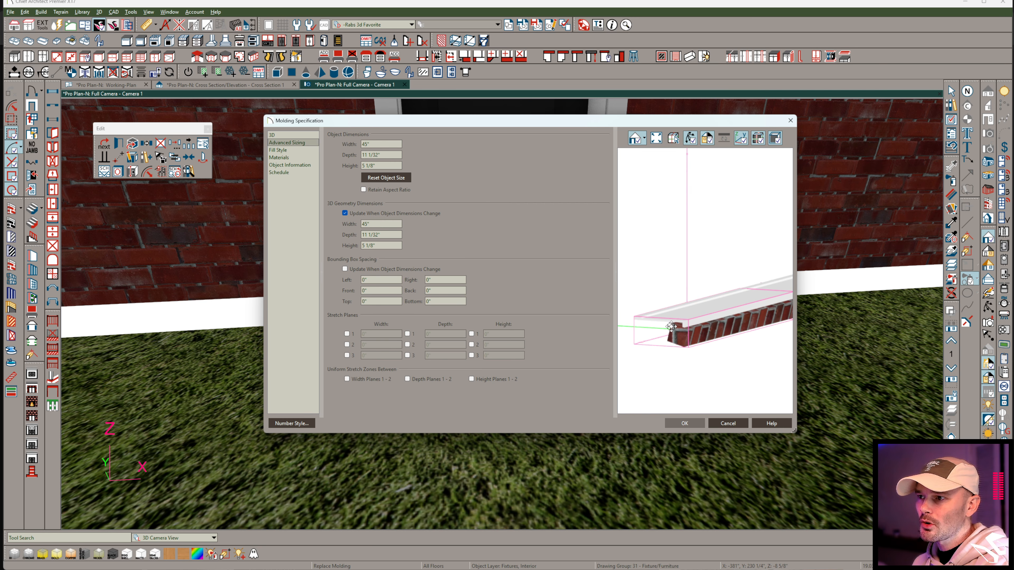
scroll(718, 313, "up", 2)
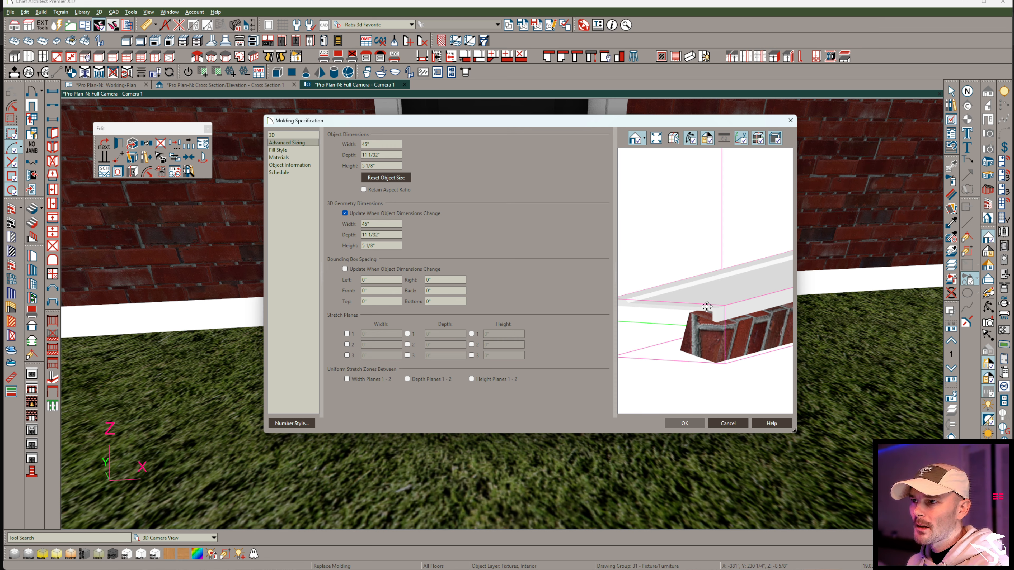
middle_click_drag(706, 307, 742, 312)
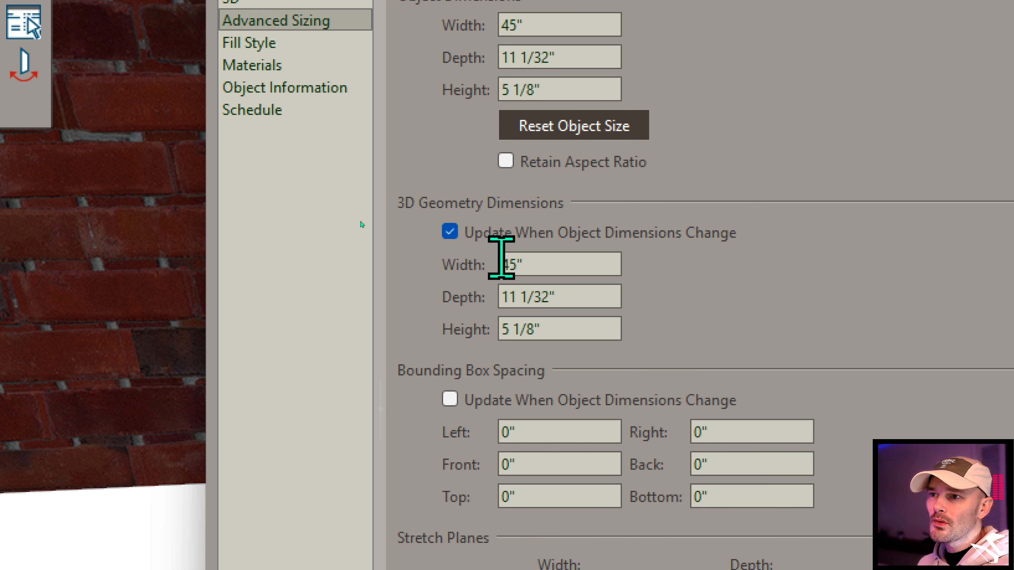
left_click(450, 231)
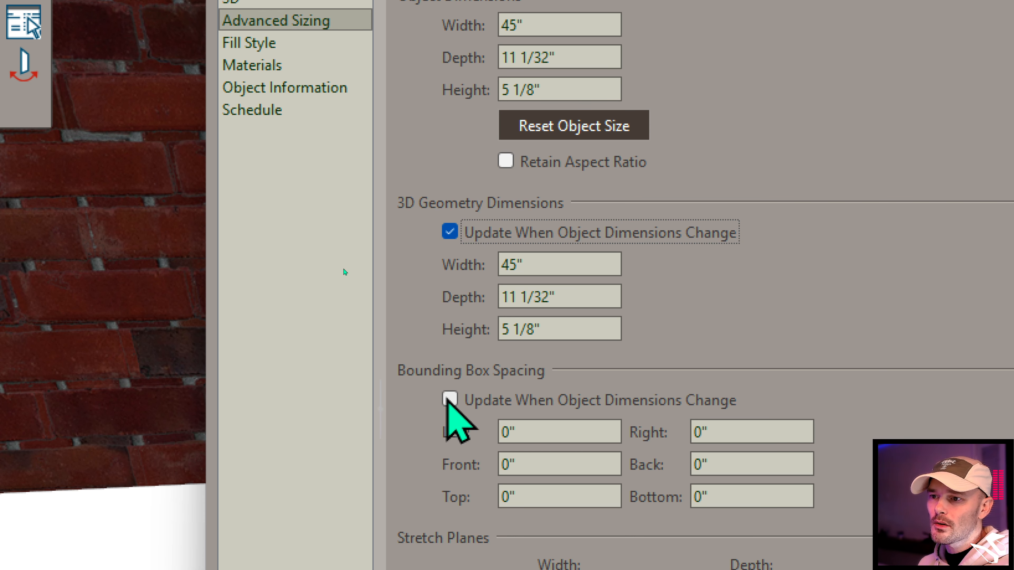
left_click(450, 231)
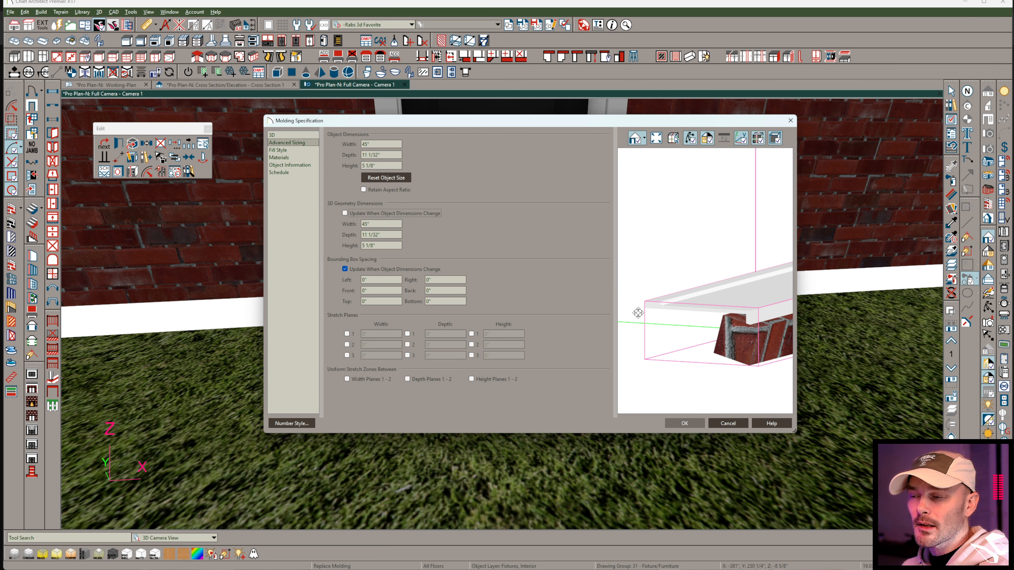
Set the molding's object height to 7/8".
scroll(695, 314, "up", 3)
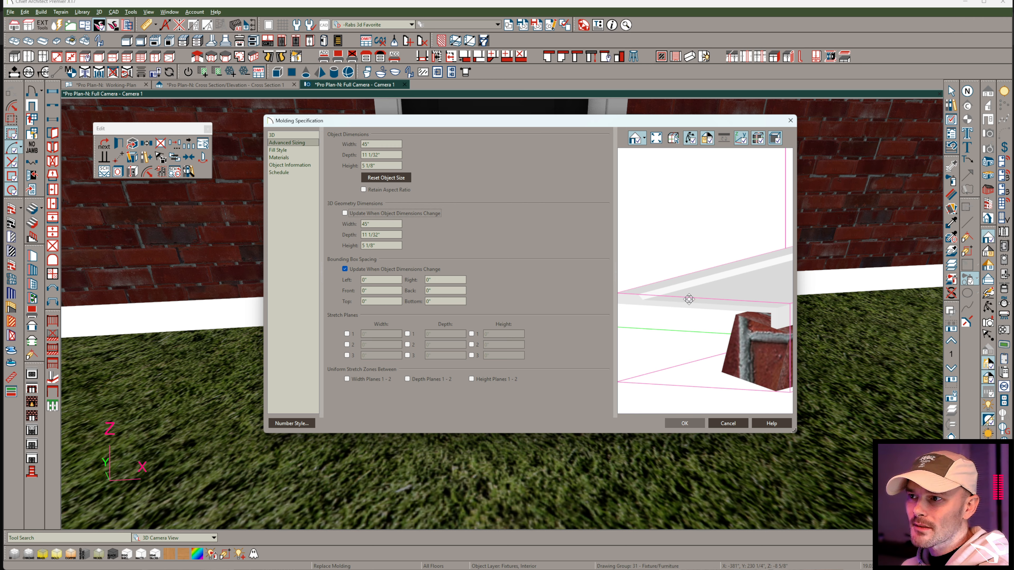
scroll(689, 304, "down", 1)
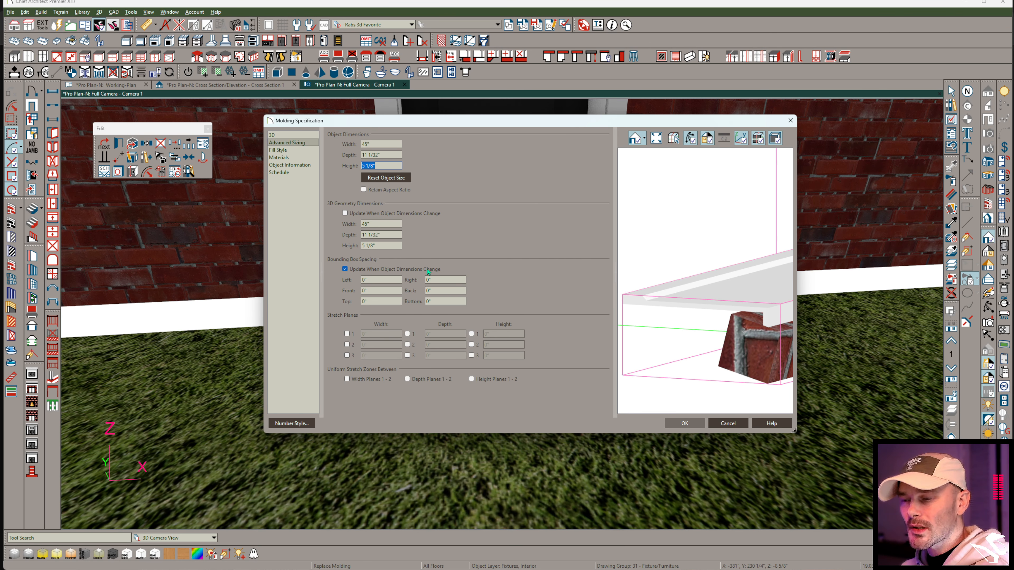
type("7/8")
key("Tab")
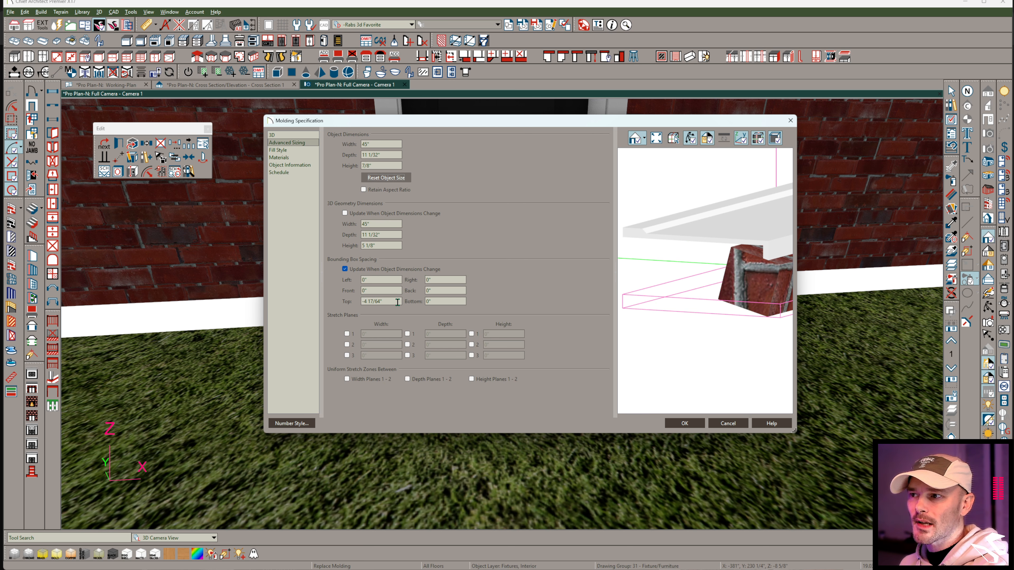
Move the bounding box's top spacing value of -4 17/64" to the bottom spacing and set the top spacing to 0".
left_click_drag(394, 302, 361, 307)
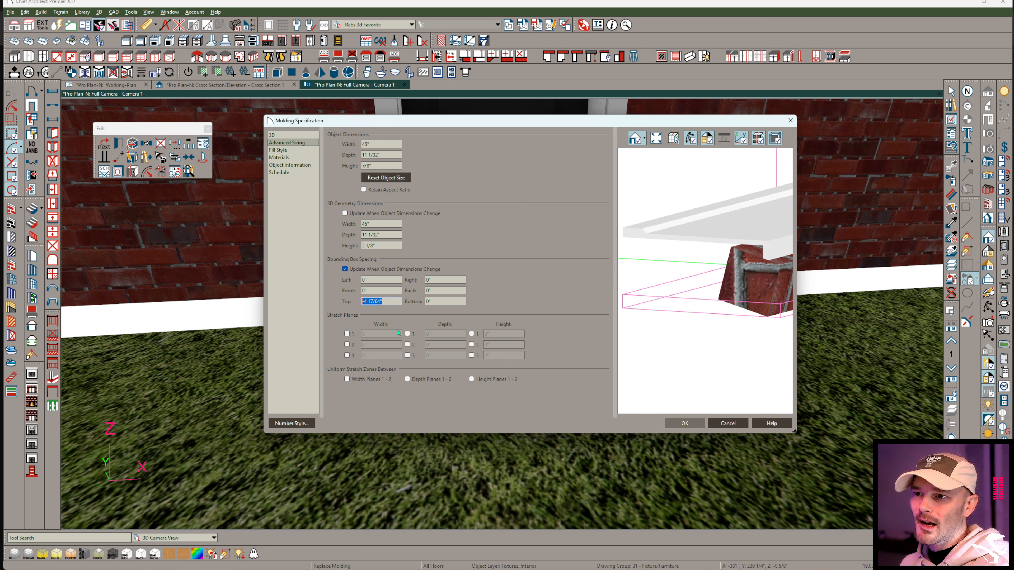
left_click(445, 301)
type("-13/16")
left_click_drag(396, 301, 358, 302)
key("ctrl+c")
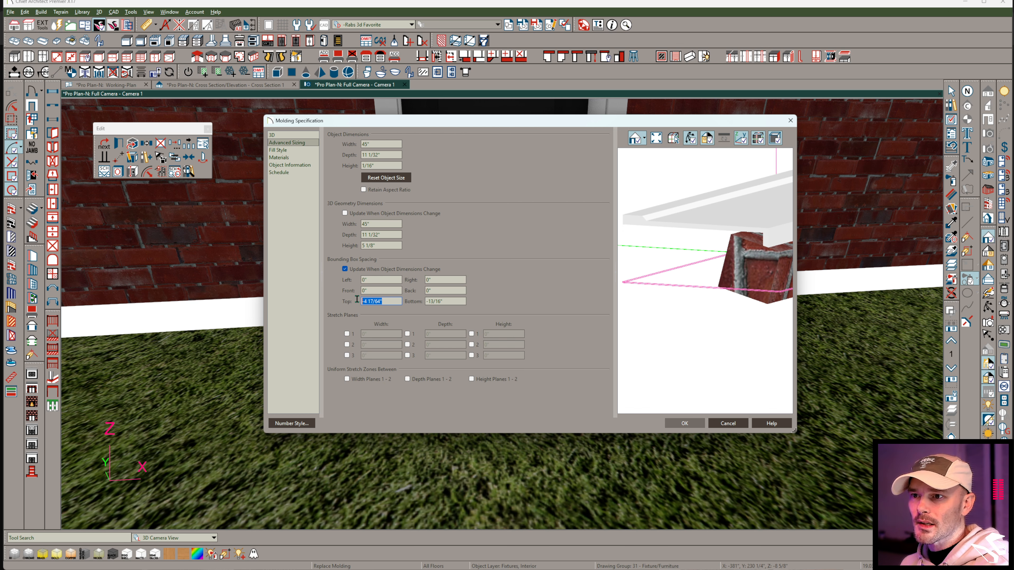
type("0")
key("Tab")
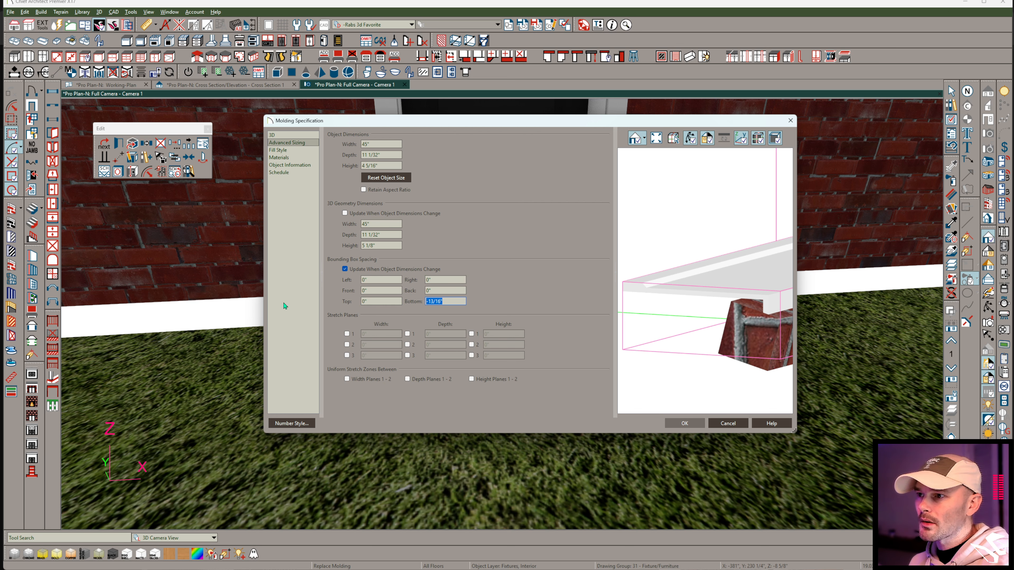
left_click_drag(455, 304, 424, 304)
key("ctrl+v")
key("Tab")
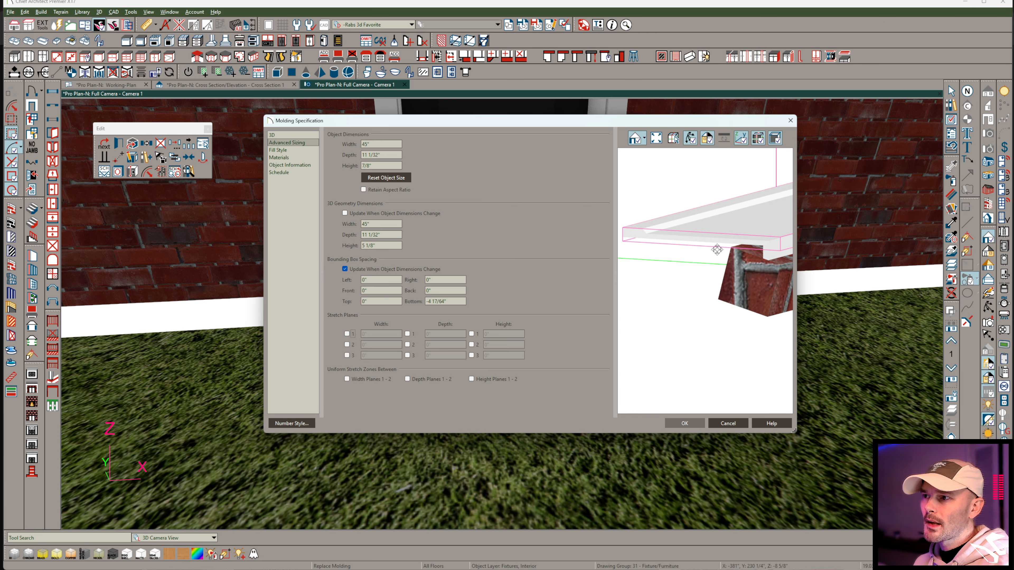
mouse_move(722, 255)
left_mouse_down()
mouse_move(718, 246)
mouse_move(724, 250)
left_mouse_up()
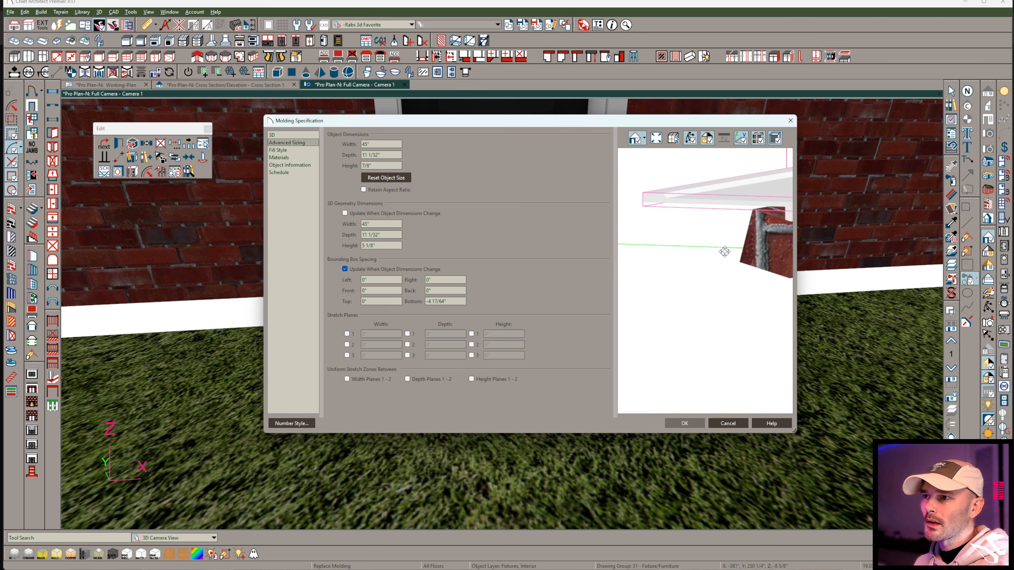
Try bottom bounding box spacings of -5" and -4 3/4", and settle on -4 1/2".
left_click_drag(463, 298, 383, 302)
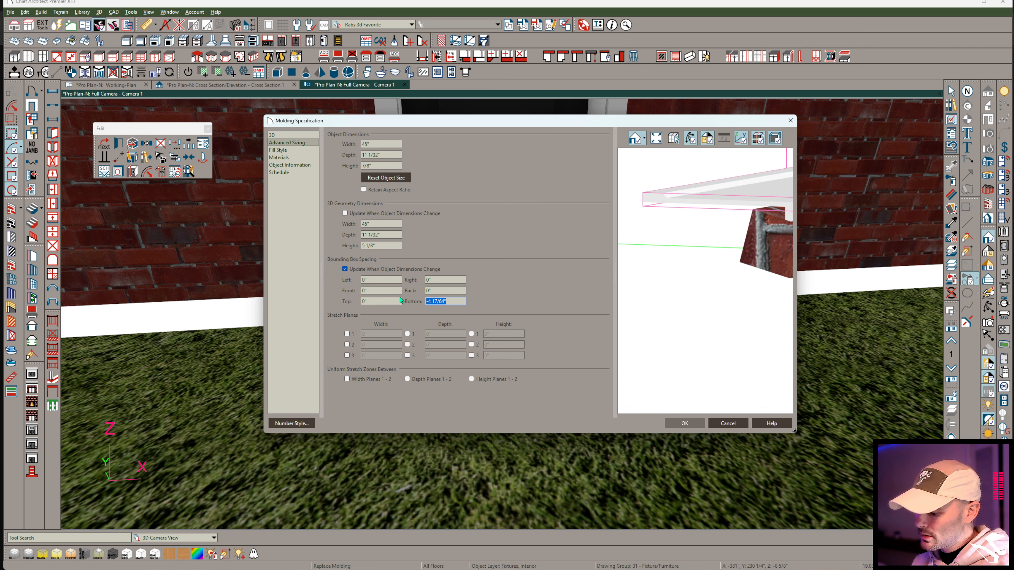
type("-5")
key("Tab")
left_click_drag(445, 300, 381, 292)
type("-4.75")
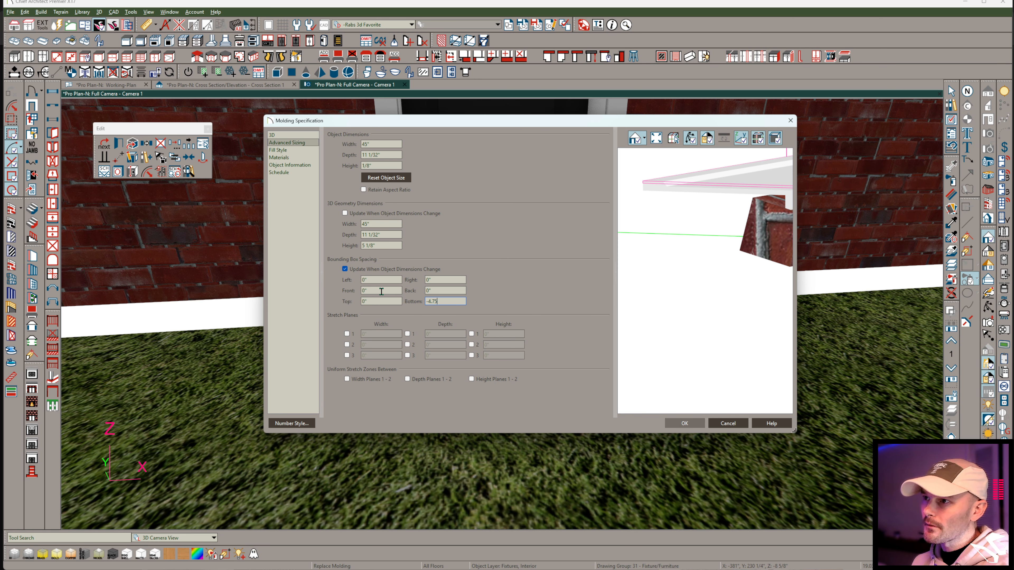
key("Tab")
left_click_drag(447, 304, 378, 298)
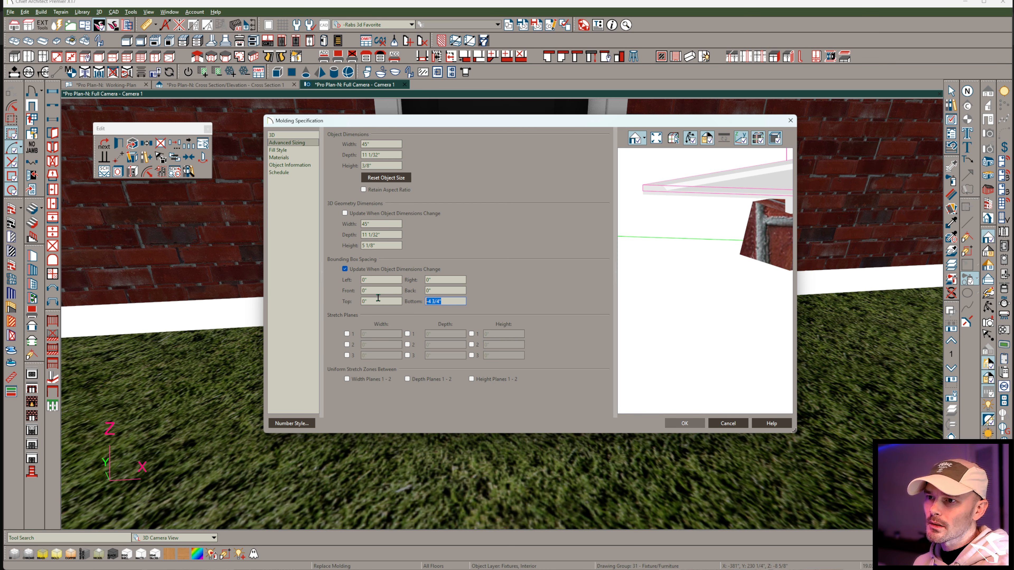
type("-4.5")
key("Tab")
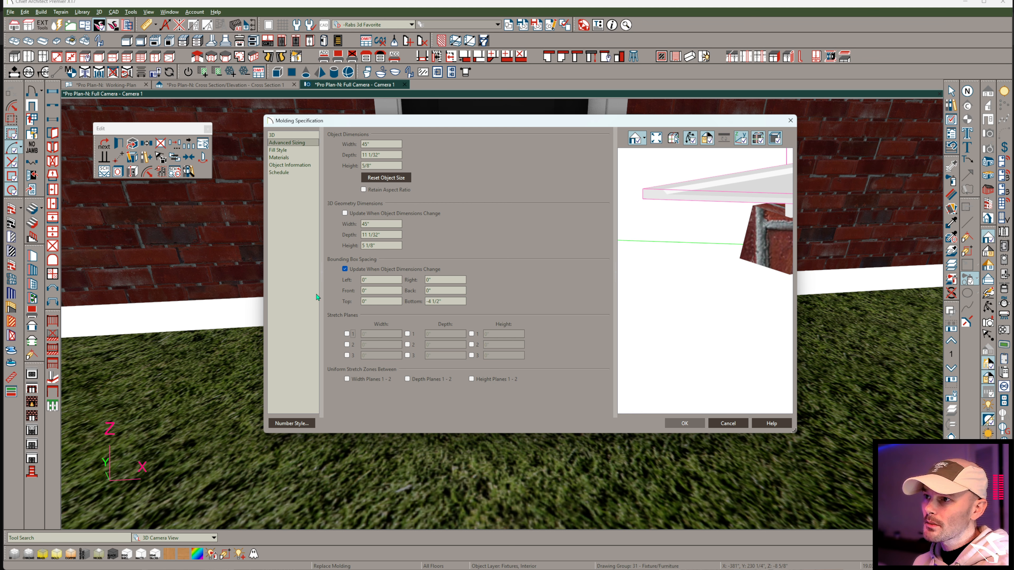
Examine how the bounding box fits the threshold slab and the brick sill in the preview from several angles.
left_click_drag(773, 258, 736, 228)
scroll(730, 202, "up", 3)
scroll(737, 230, "up", 3)
scroll(722, 227, "down", 4)
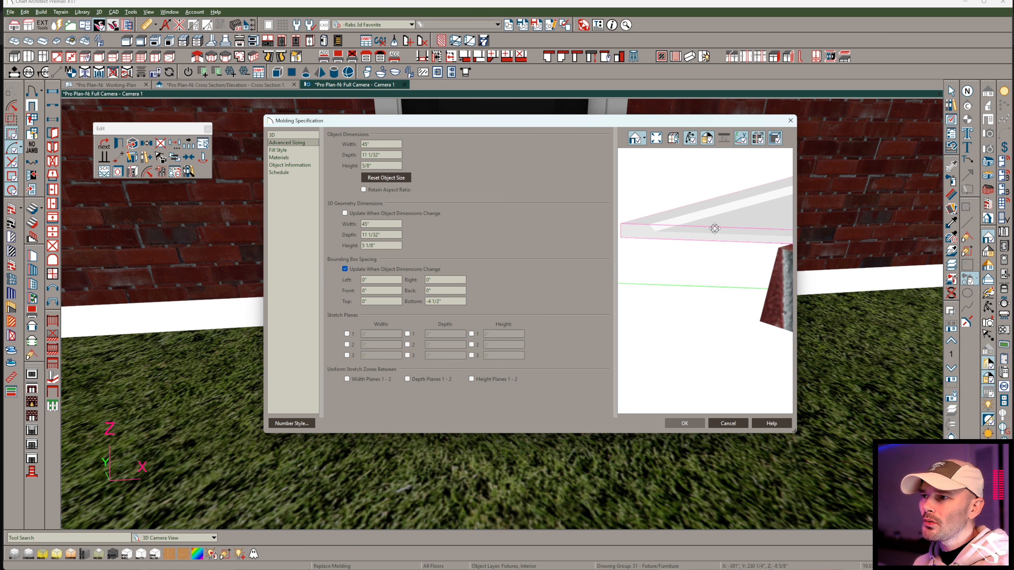
scroll(725, 241, "down", 1)
left_click_drag(723, 250, 769, 275)
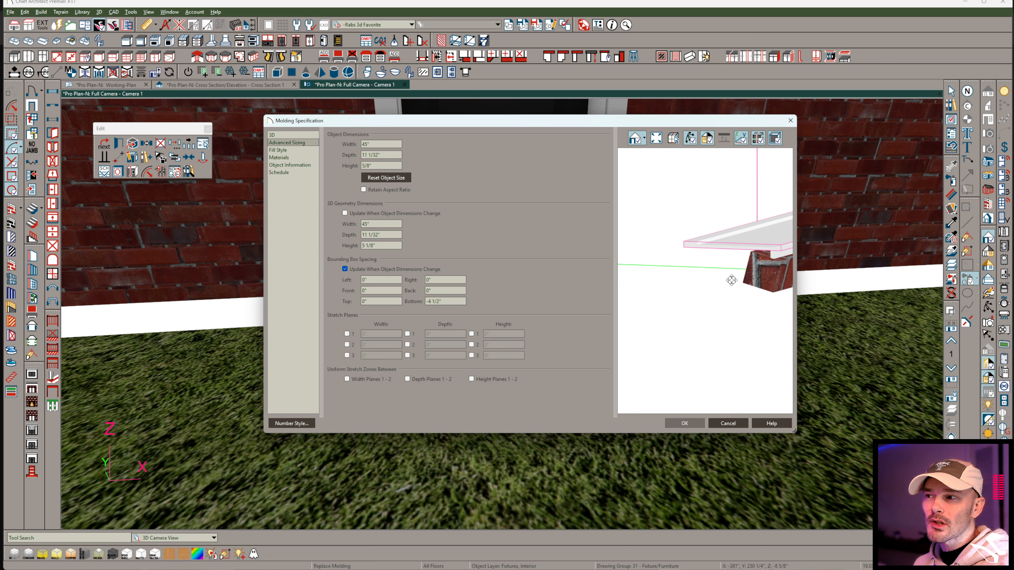
left_click_drag(754, 268, 684, 298)
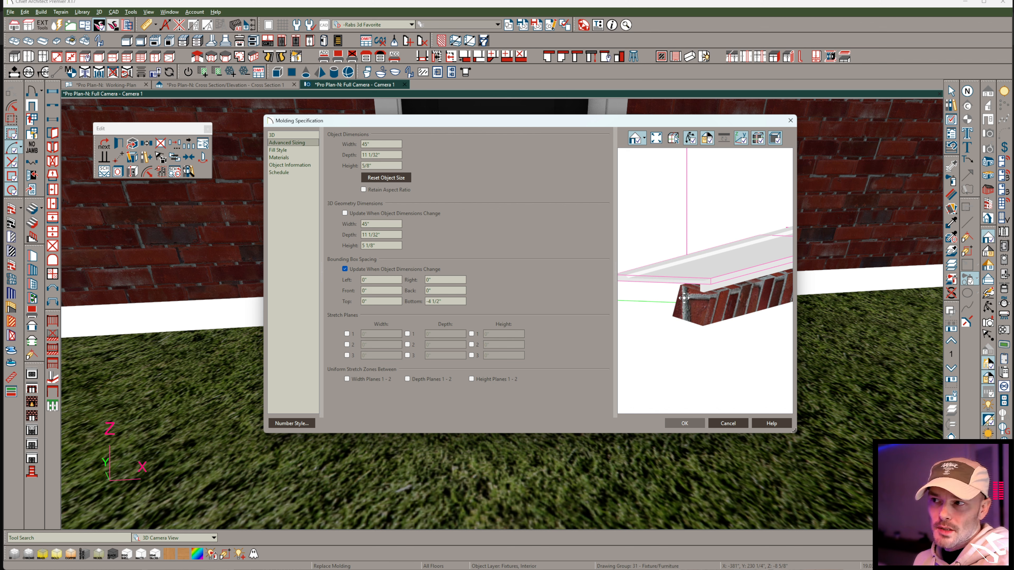
left_click_drag(684, 297, 718, 294)
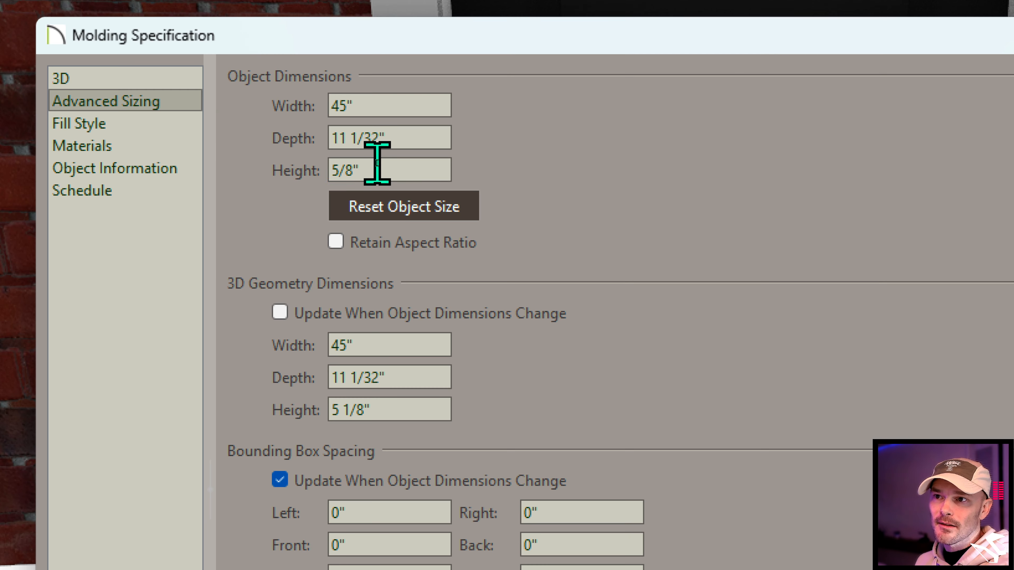
double_click(376, 164)
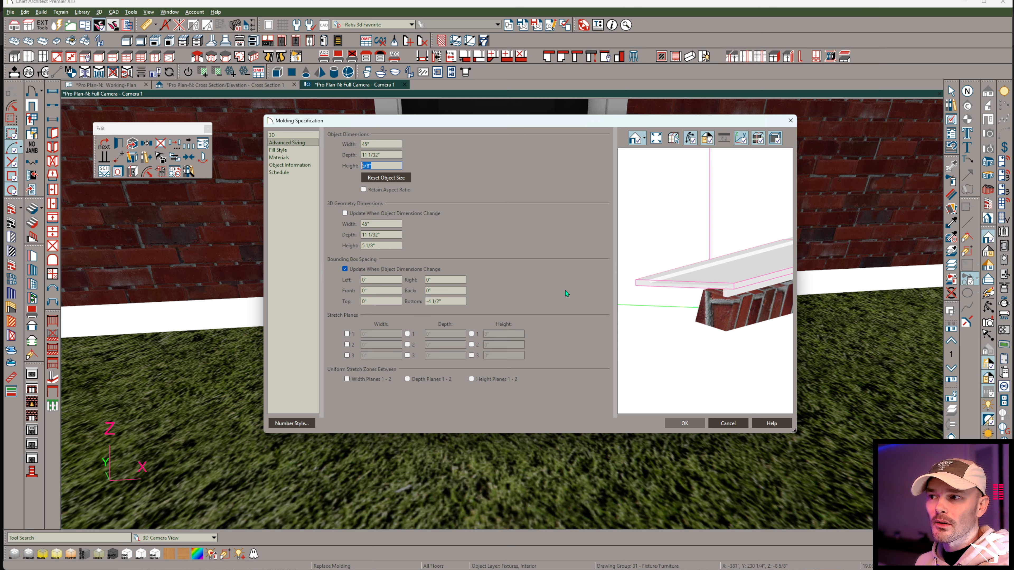
left_click_drag(745, 316, 697, 308)
scroll(698, 309, "up", 1)
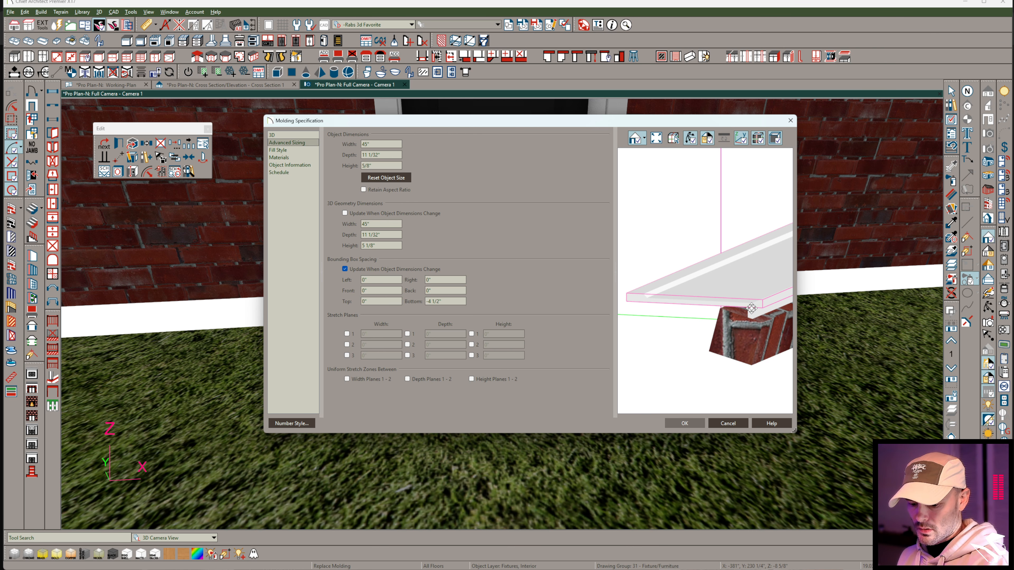
key("ctrl+2")
left_click_drag(751, 302, 750, 307)
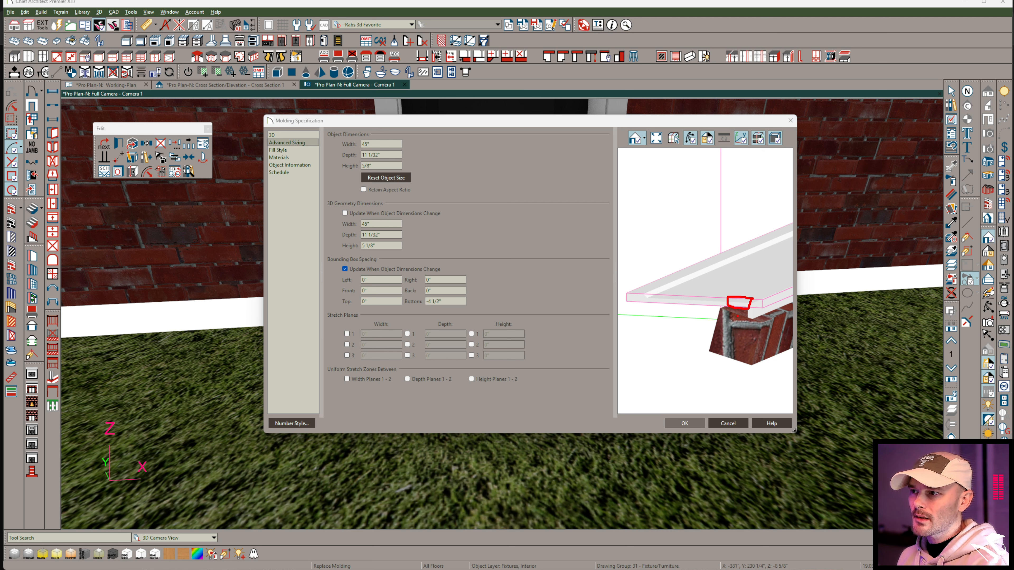
key("Escape")
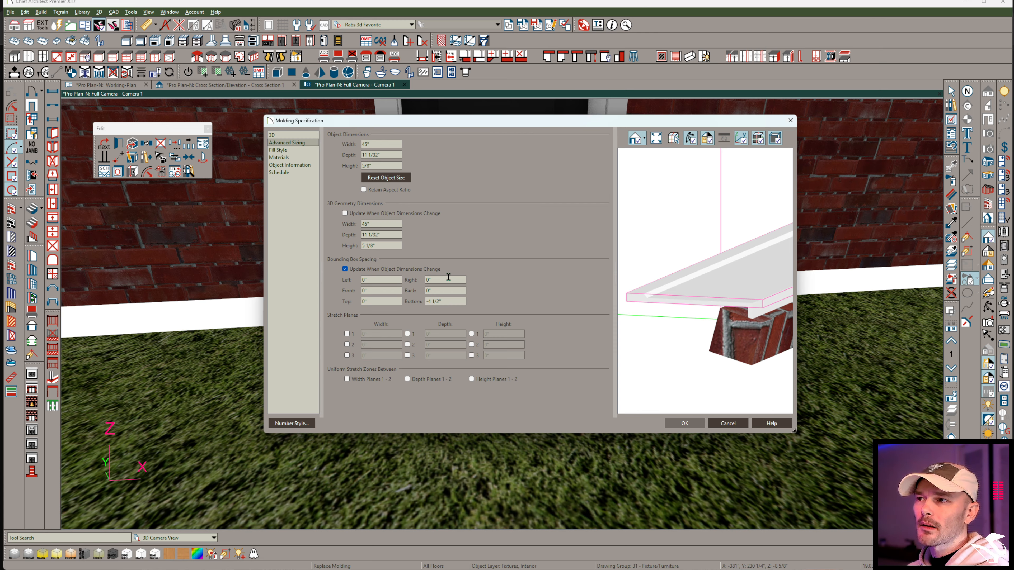
Set the molding's back bounding box spacing to -7".
left_click_drag(703, 288, 660, 278)
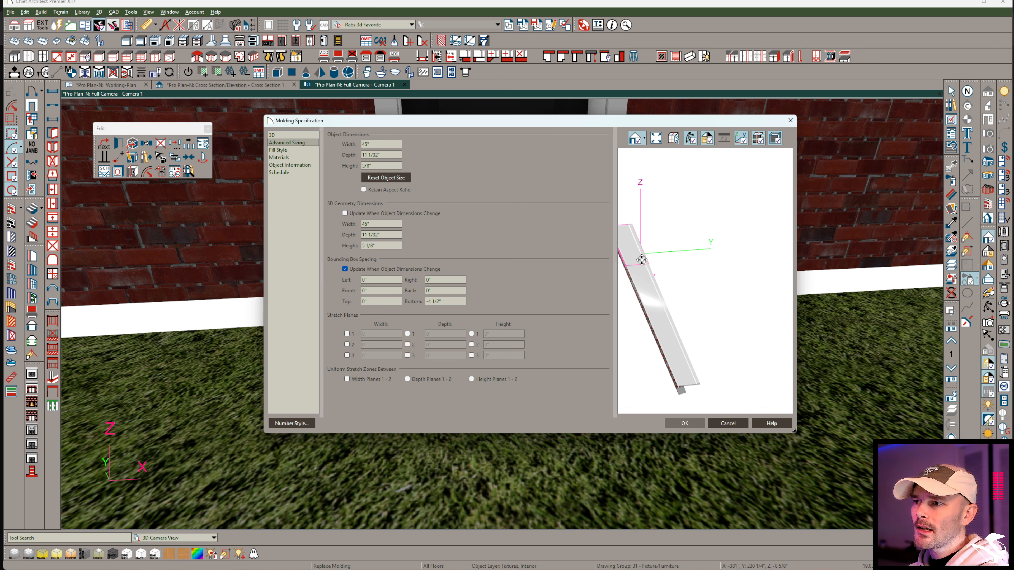
middle_click_drag(650, 259, 708, 266)
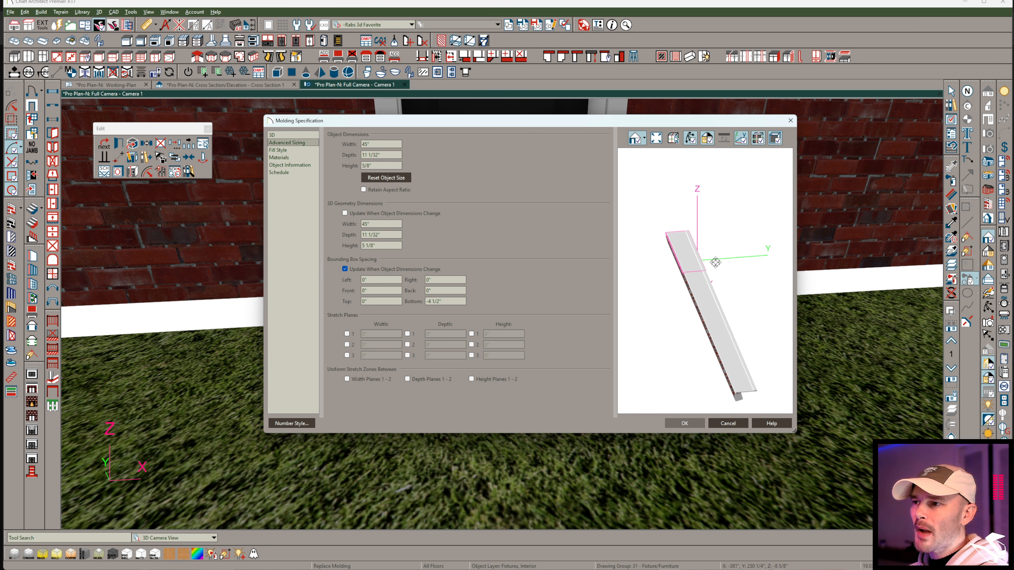
scroll(688, 252, "up", 1)
scroll(688, 252, "up", 1)
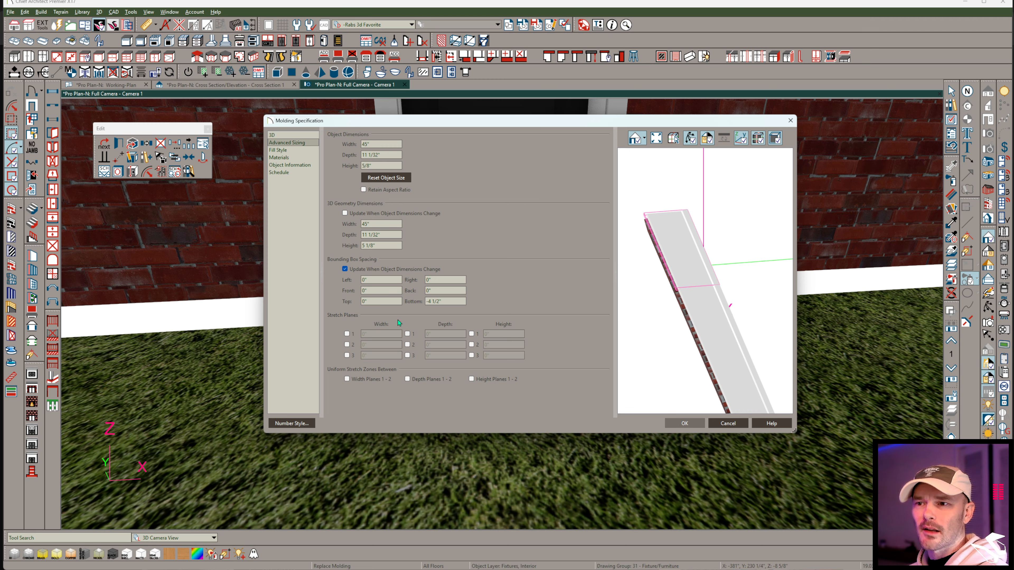
left_click(429, 290)
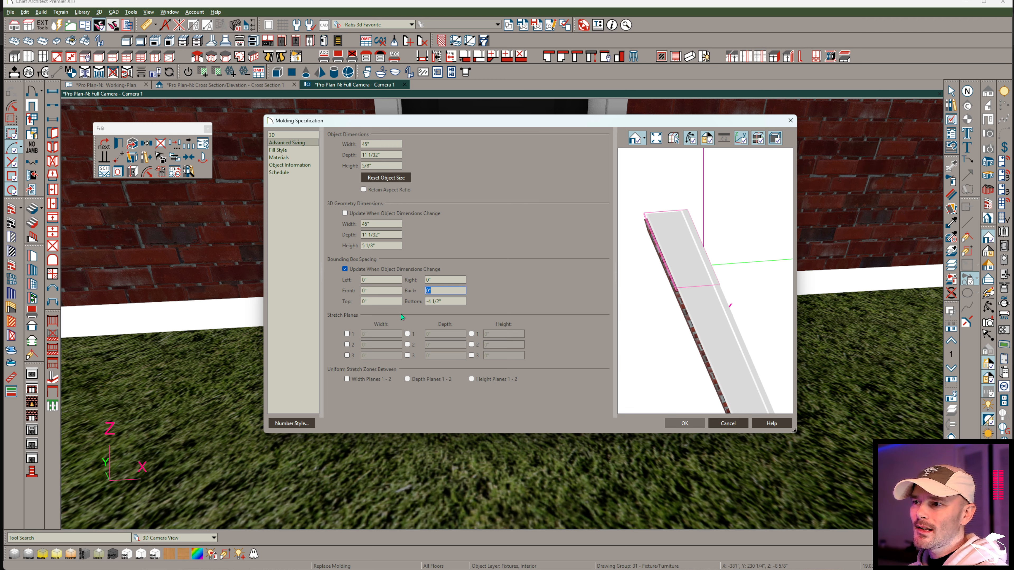
type("-")
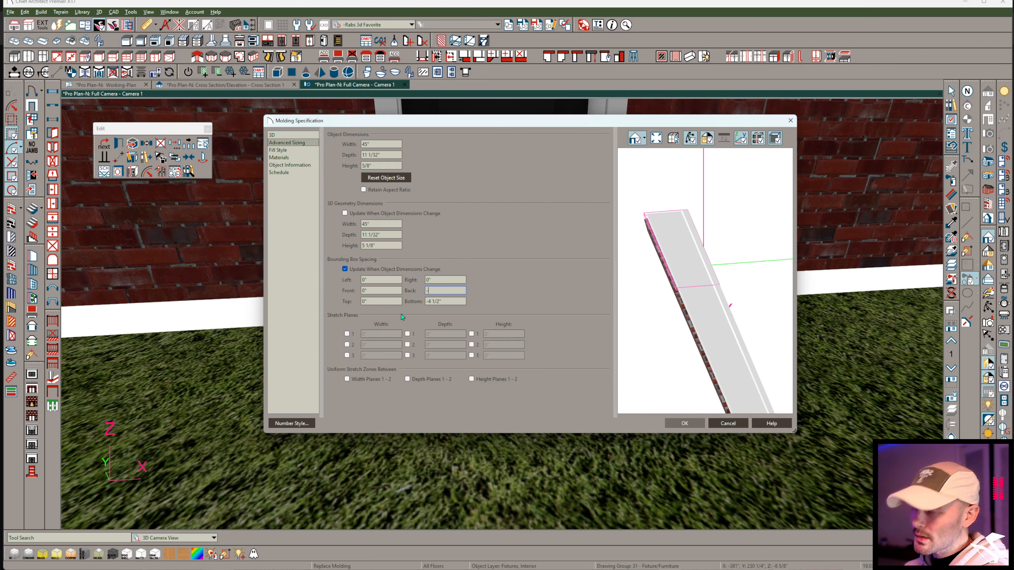
type("7")
key("Tab")
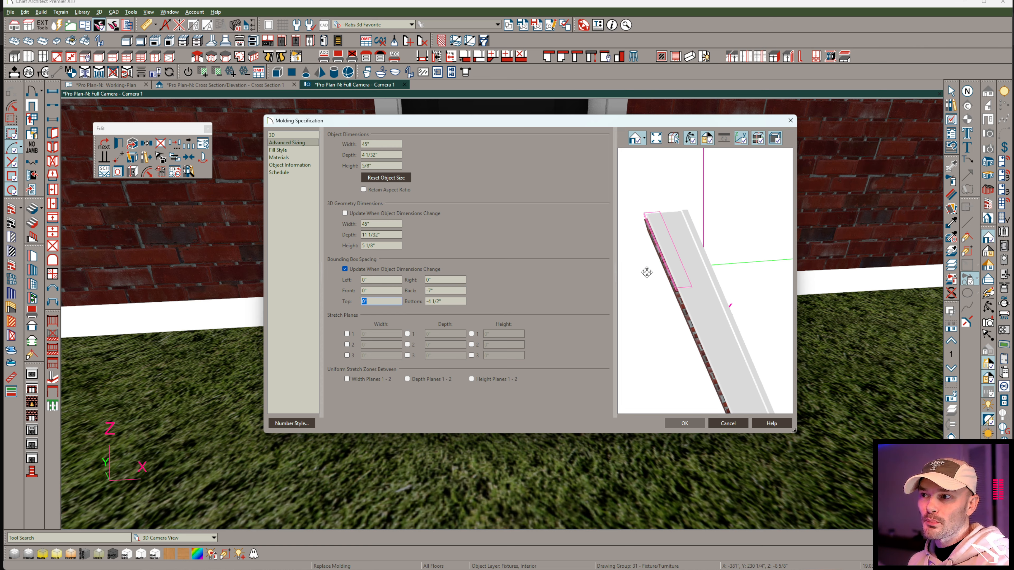
Set the front bounding box spacing to -2" and examine the reduced box around the threshold in the preview.
left_click(373, 291)
type("-2")
key("Tab")
left_click_drag(644, 216, 887, 182)
scroll(698, 259, "up", 5)
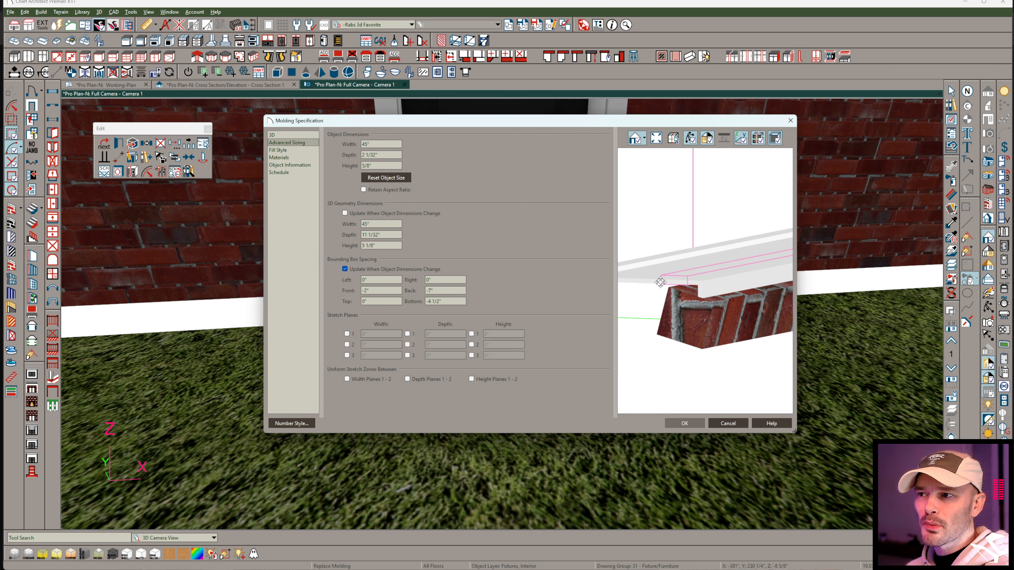
scroll(661, 280, "up", 3)
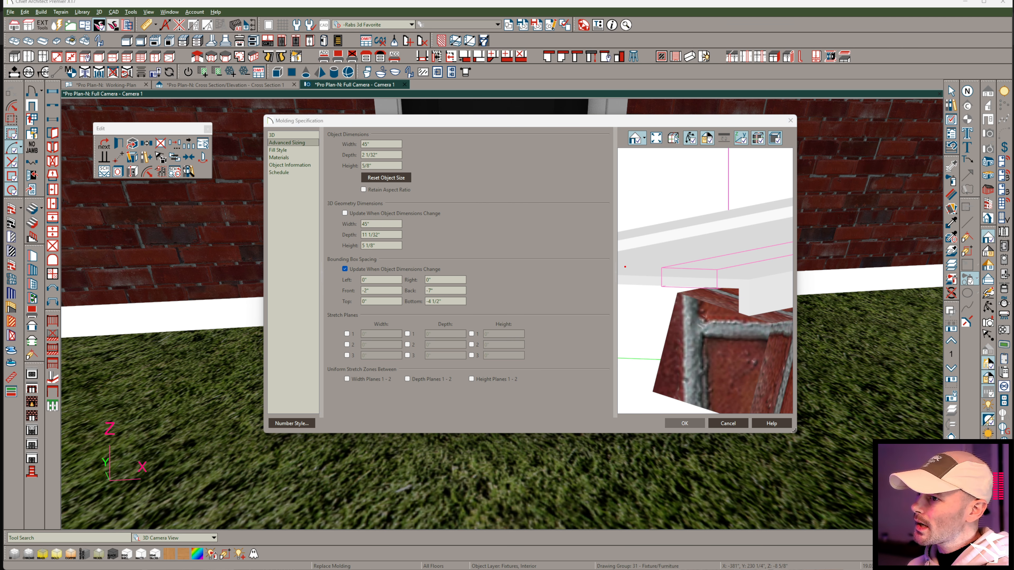
left_click_drag(640, 266, 644, 168)
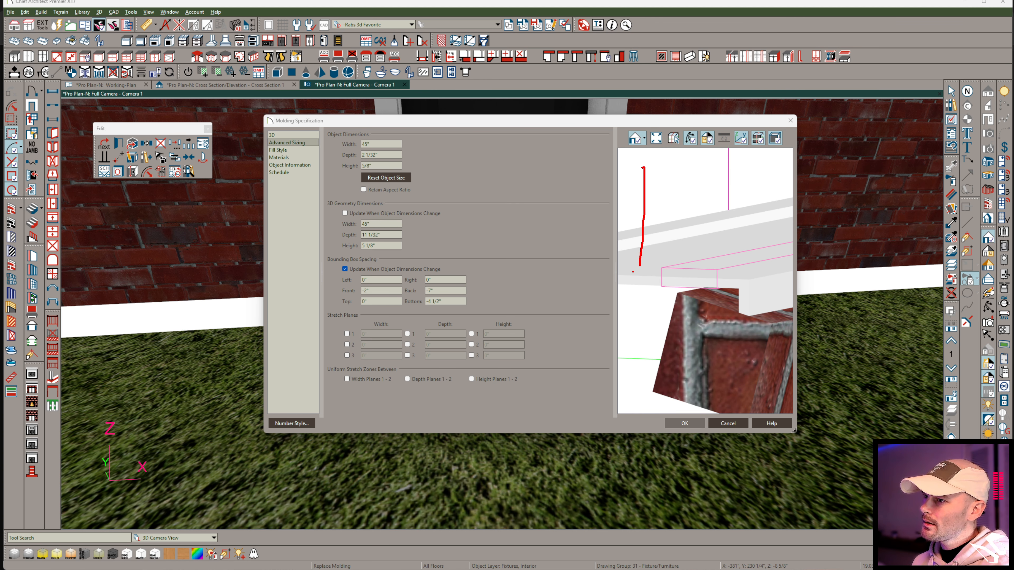
mouse_move(639, 266)
left_mouse_down()
mouse_move(618, 266)
mouse_move(623, 171)
mouse_move(653, 249)
mouse_move(634, 280)
mouse_move(660, 266)
mouse_move(618, 290)
left_mouse_up()
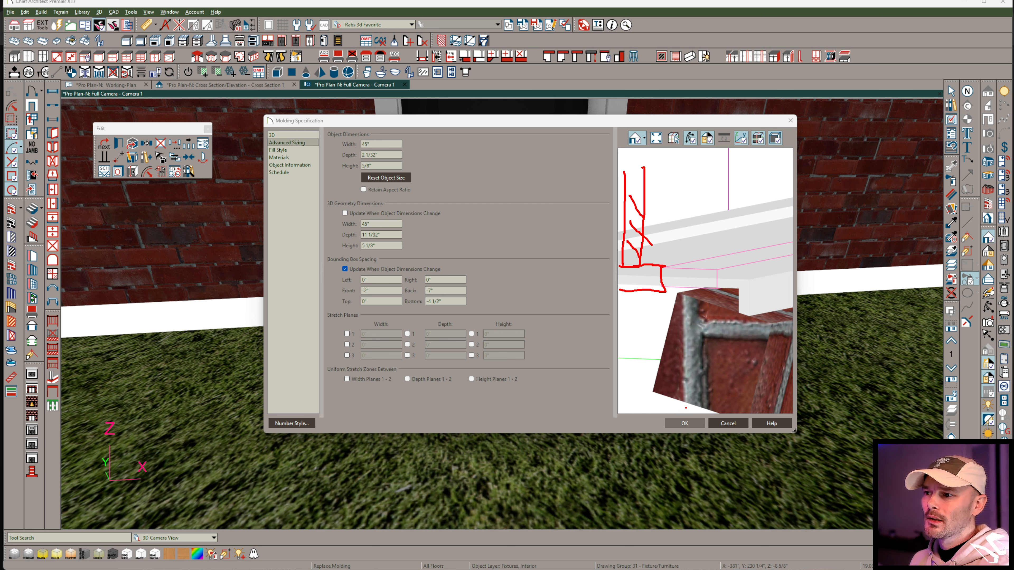
key("Escape")
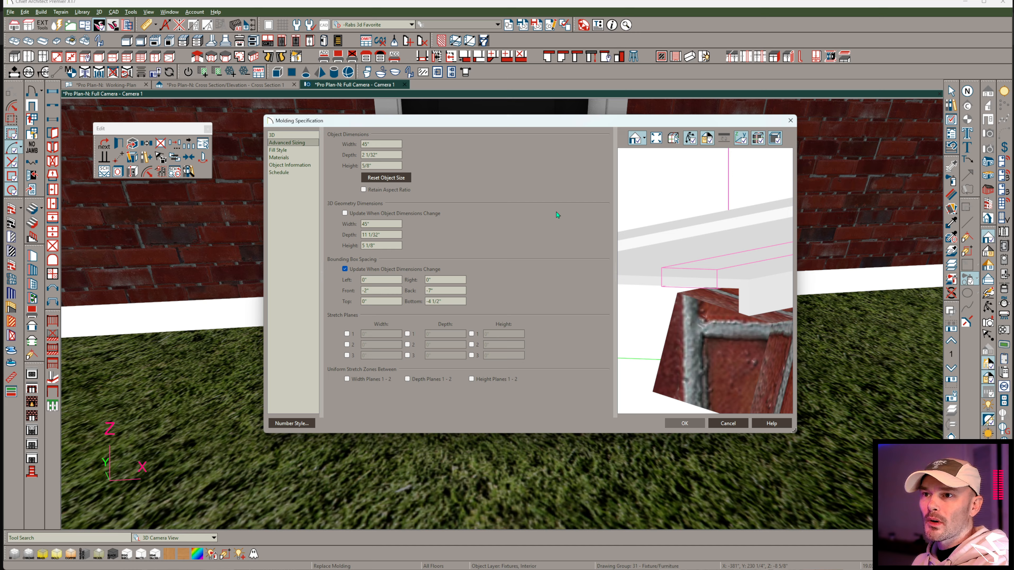
Capture a screenshot of the Molding Specification dialog, and accept the molding's new sizing settings.
key("super+shift+s")
left_click_drag(519, 115, 262, 434)
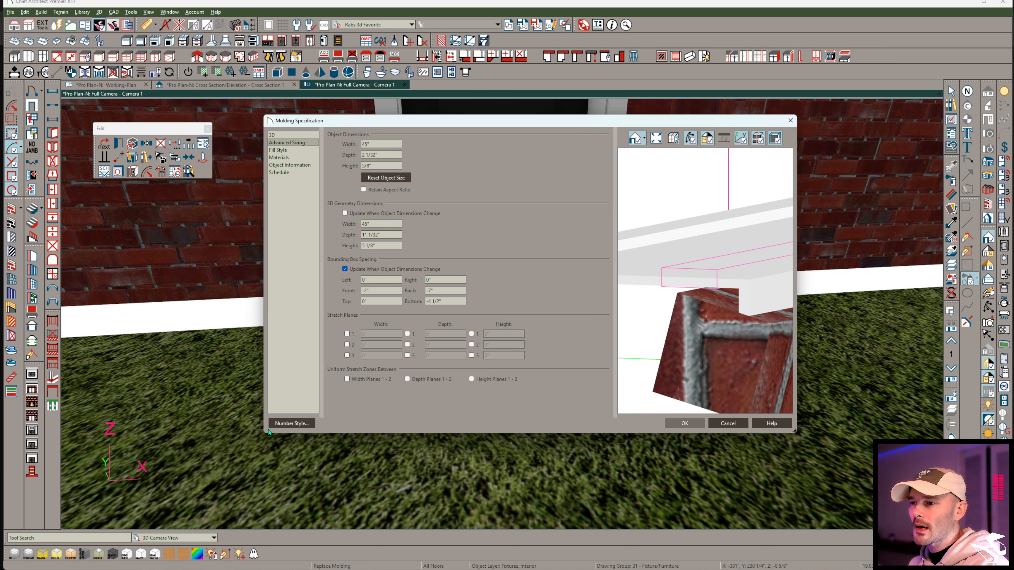
left_click(683, 423)
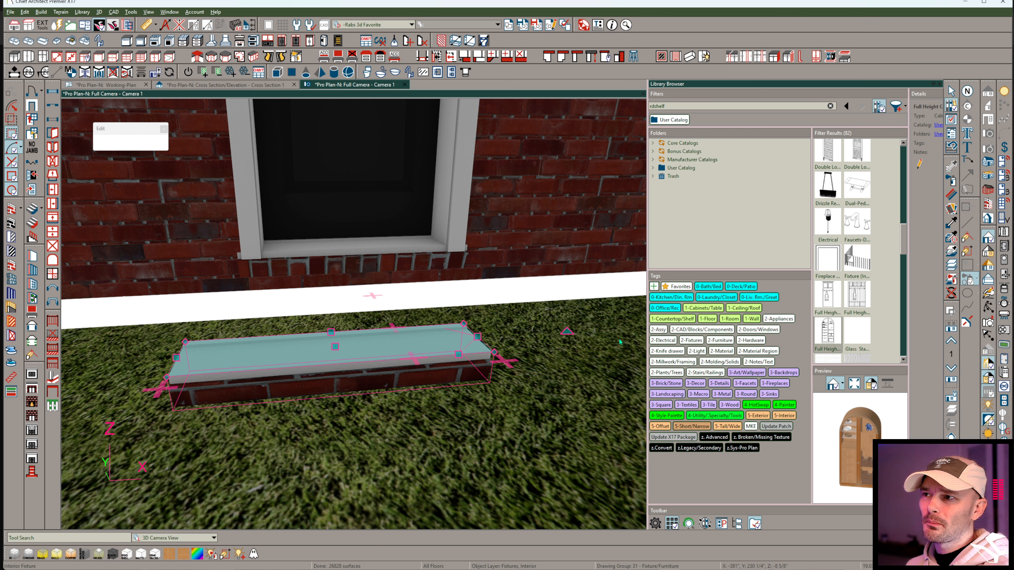
Enable the exterior sill on the neighboring door that has no brick sill.
left_click(619, 339)
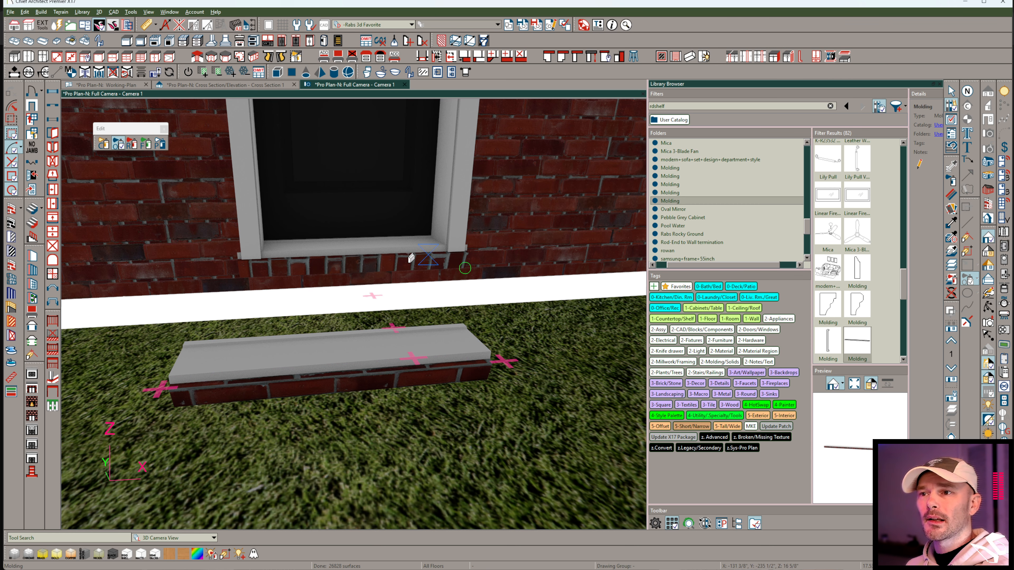
left_click(380, 239)
left_click(382, 206)
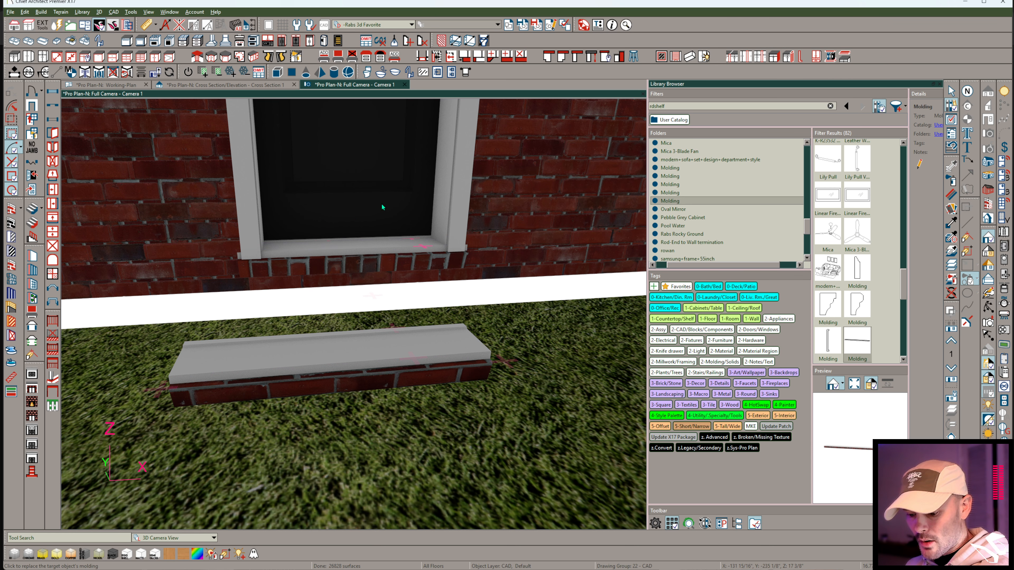
scroll(399, 217, "down", 3)
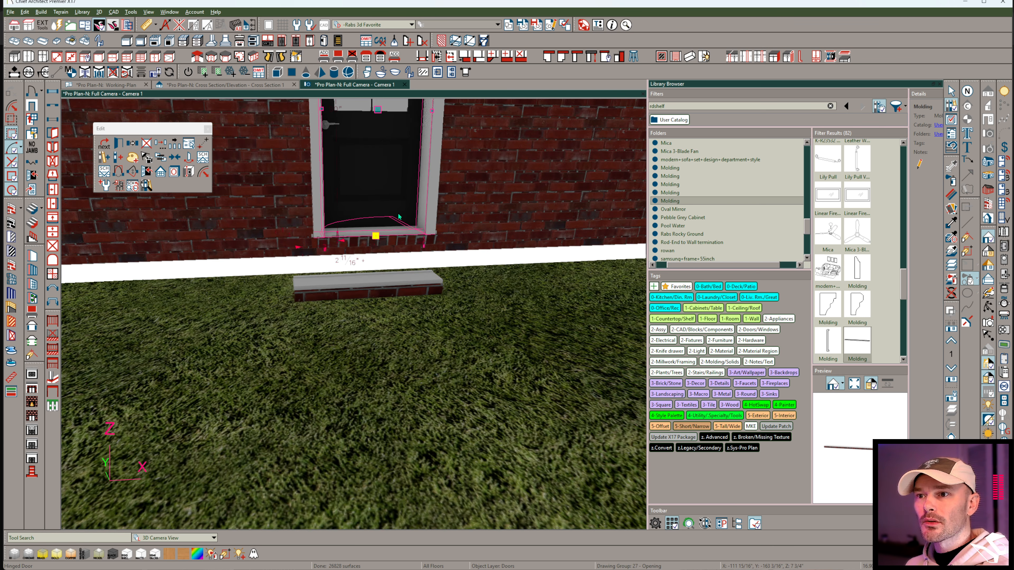
scroll(399, 217, "down", 5)
left_click_drag(390, 169, 268, 165)
scroll(304, 192, "up", 5)
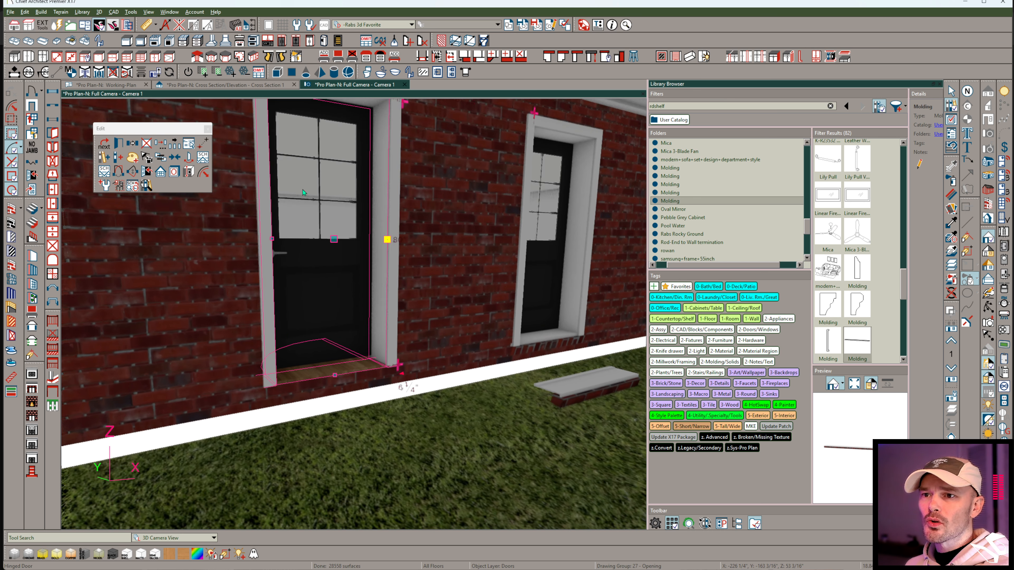
scroll(303, 193, "up", 3)
key("ctrl+e")
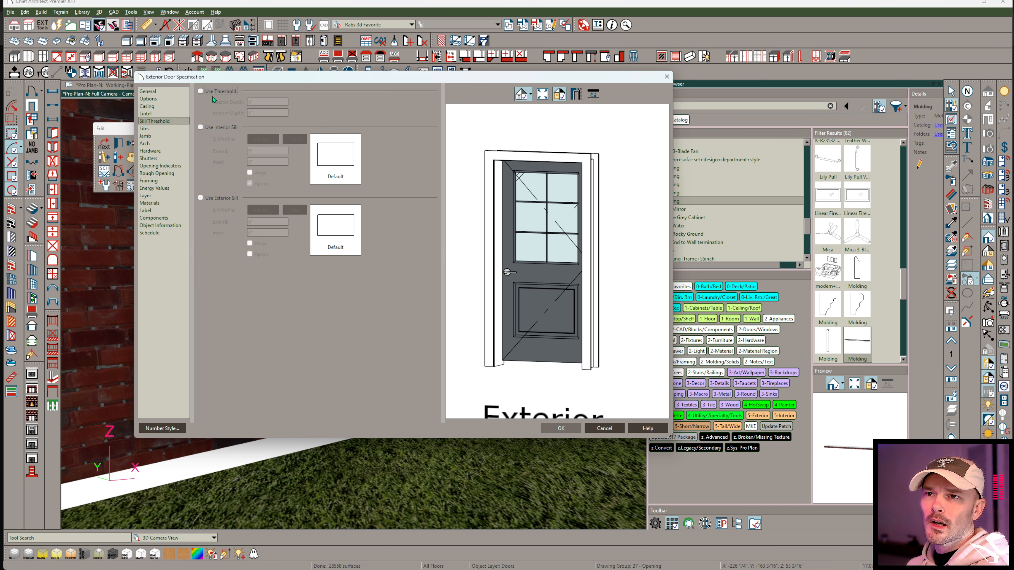
left_click(201, 198)
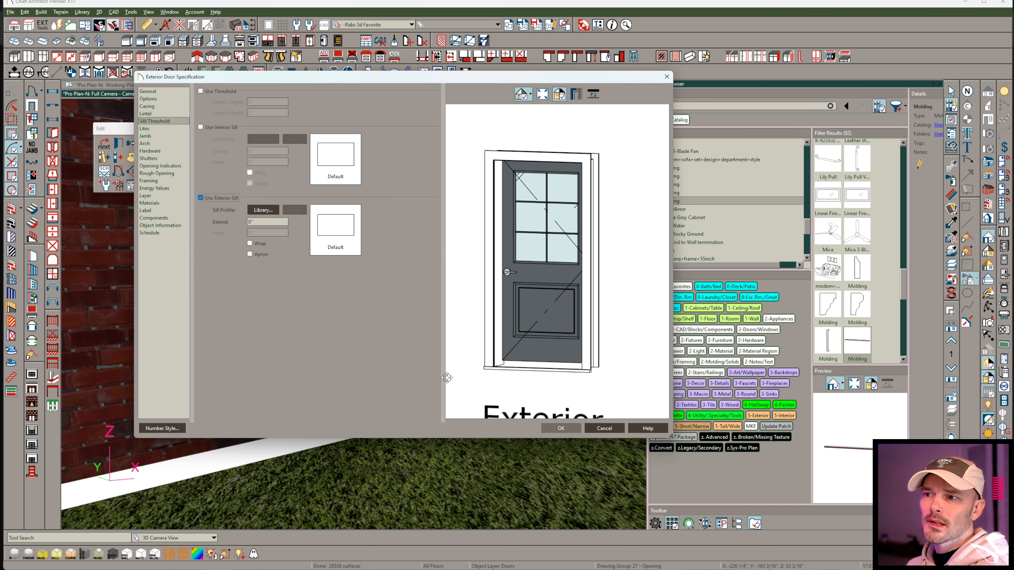
left_click(560, 428)
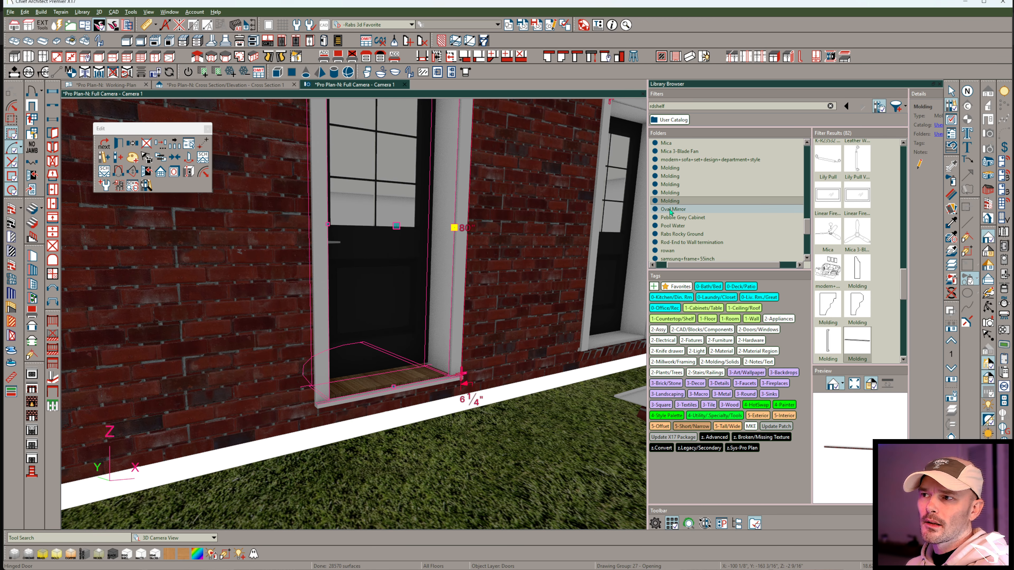
Pick the new Molding from the user library and try to apply it to the door's exterior sill with Replace Molding.
left_click(674, 201)
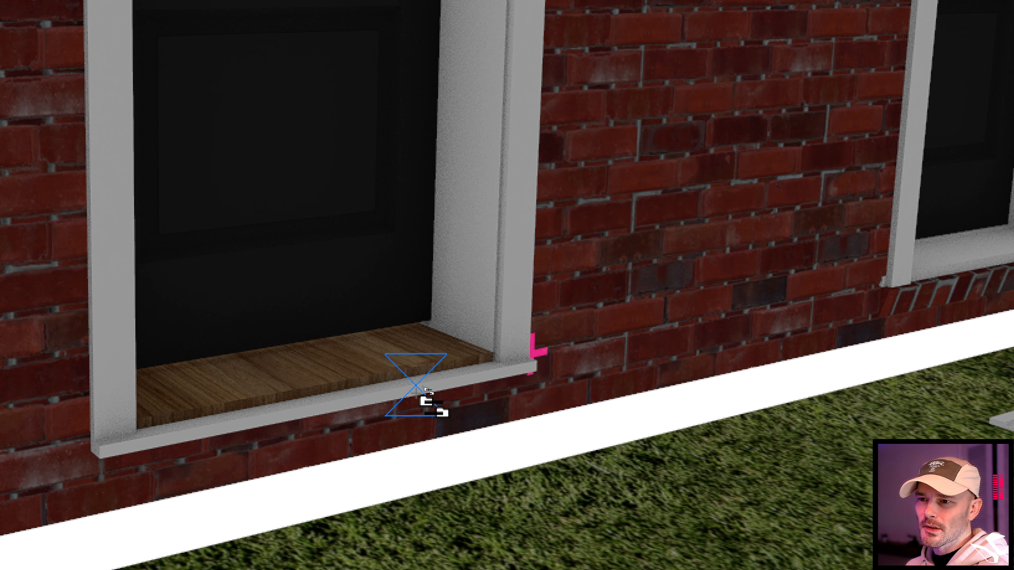
key("e")
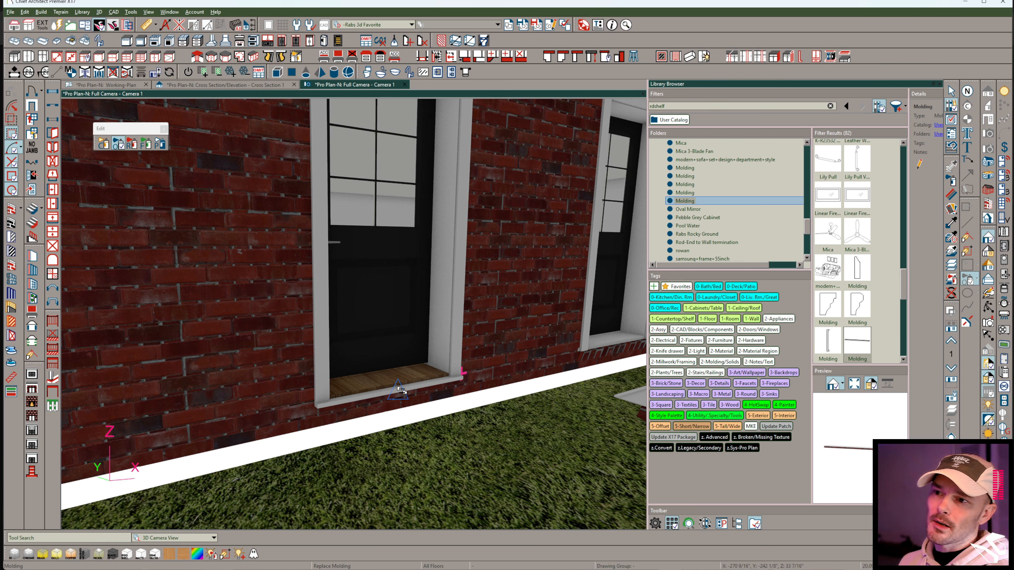
middle_click_drag(399, 389, 350, 263)
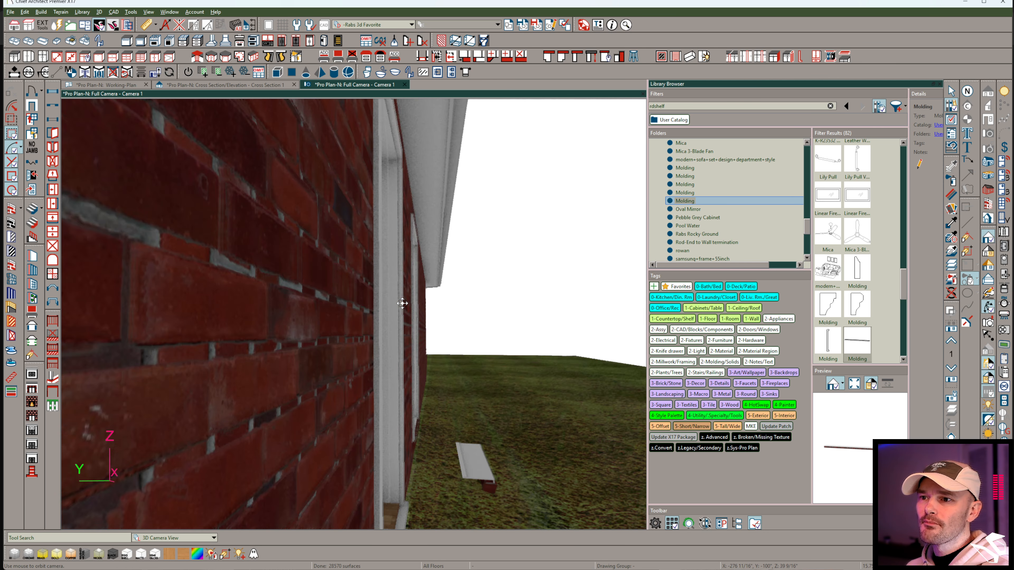
middle_click_drag(403, 301, 343, 259)
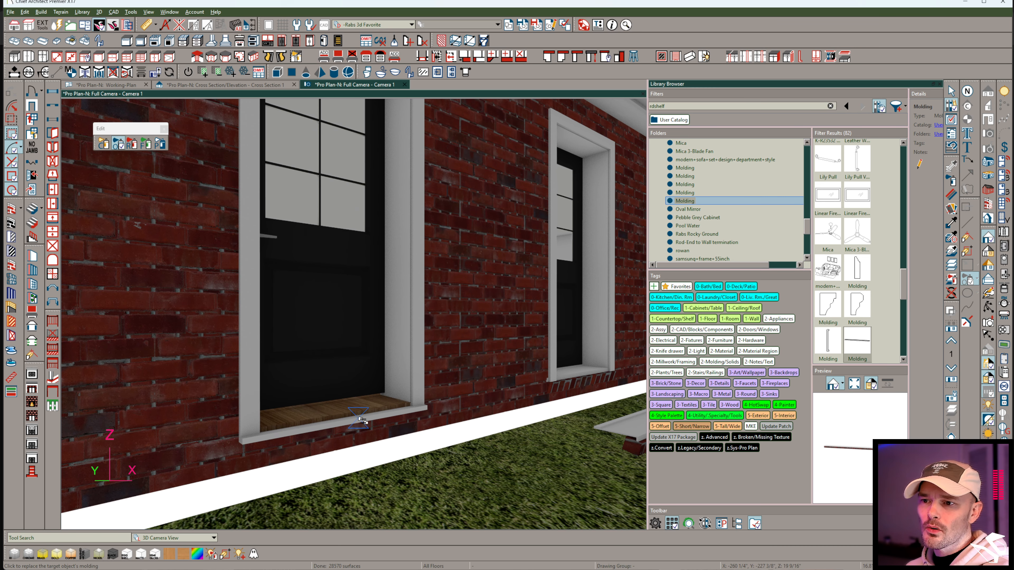
middle_click_drag(362, 422, 364, 374)
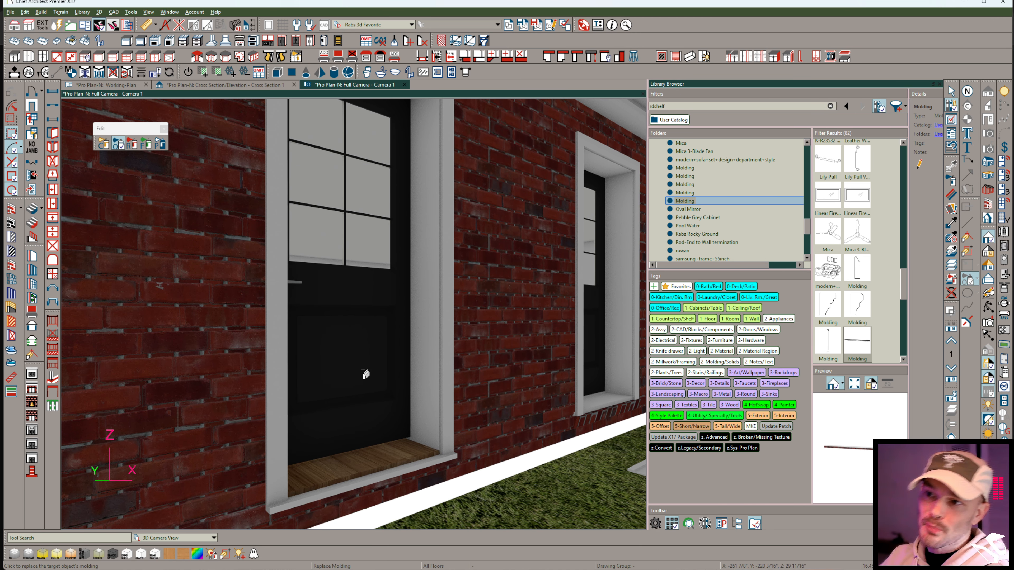
Examine the exterior door's casing, jamb, rough opening, framing, hardware and materials settings for where a sill molding can be assigned.
left_click(363, 371)
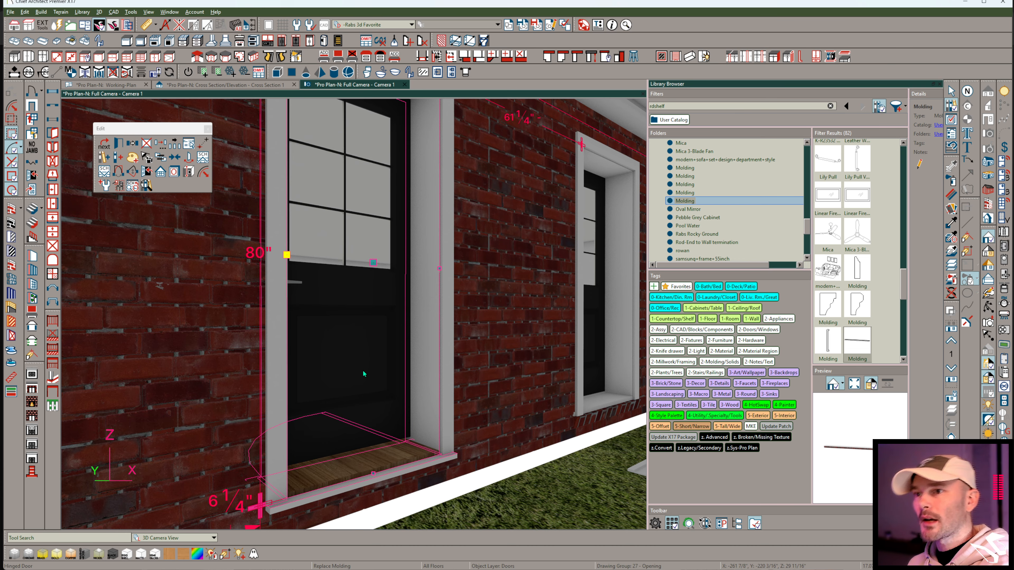
double_click(362, 371)
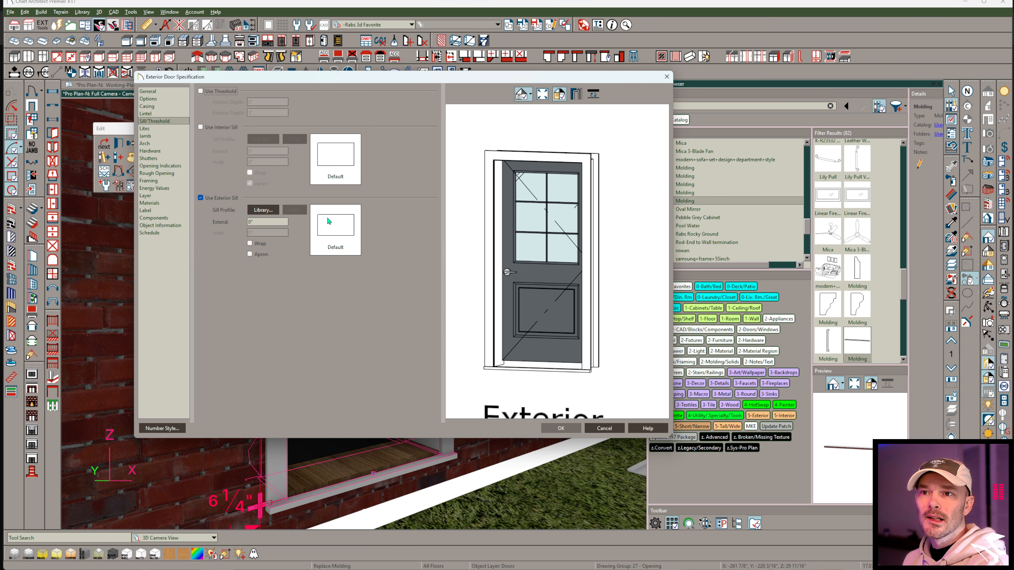
left_click(148, 114)
key("Up")
key("Up")
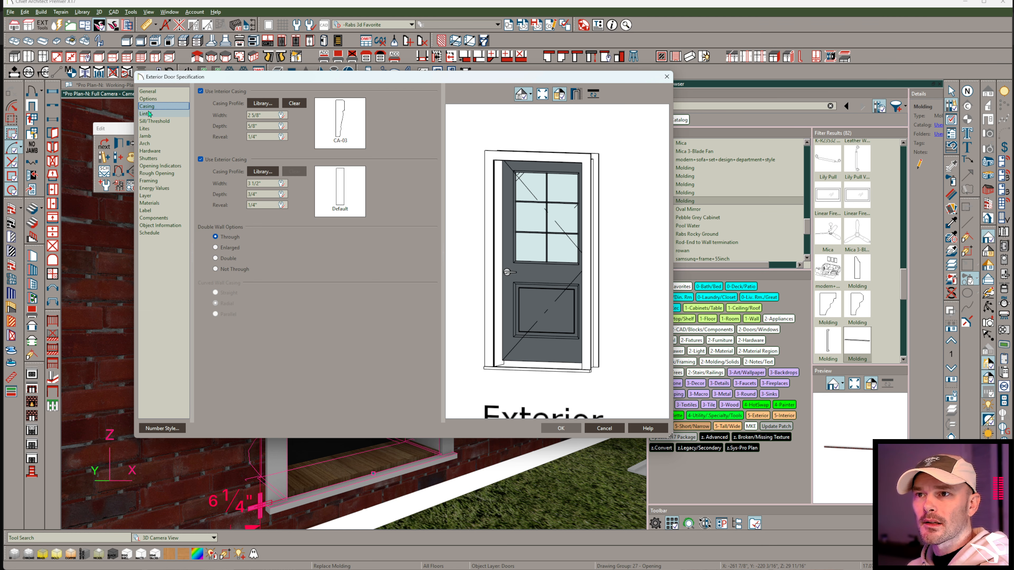
key("Down")
key("Down")
key("Down")
key("Down")
key("Down")
key("Down")
key("Down")
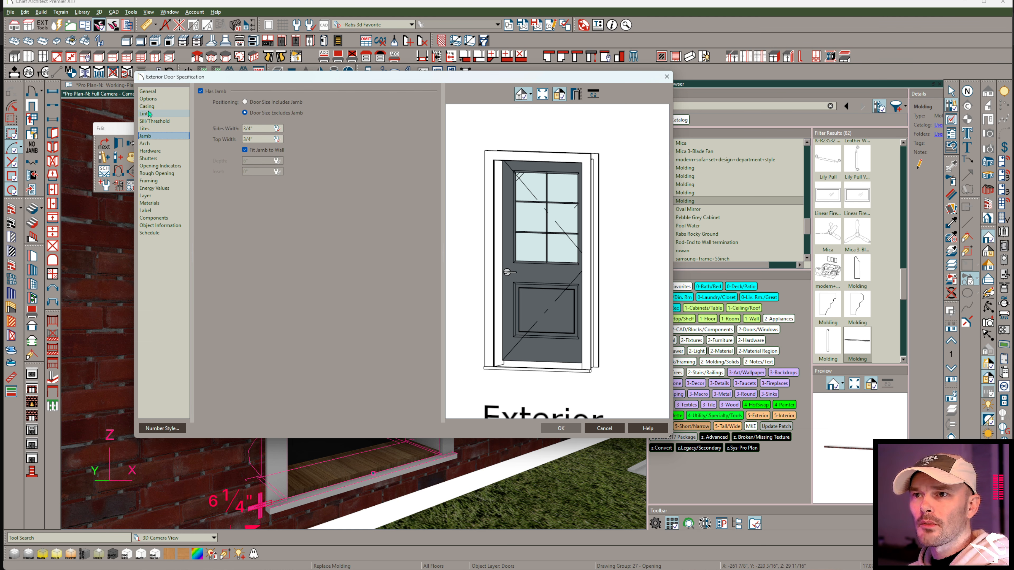
key("Down")
key("Down")
key("Down")
key("Down")
key("Down")
key("Down")
key("Down")
key("Down")
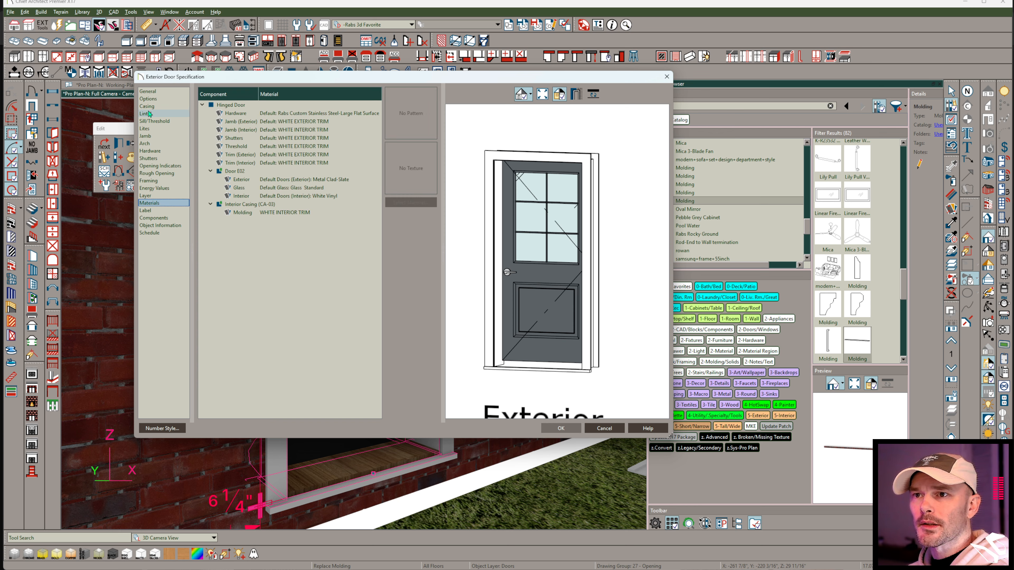
key("Up")
key("Up")
key("Up")
key("Up")
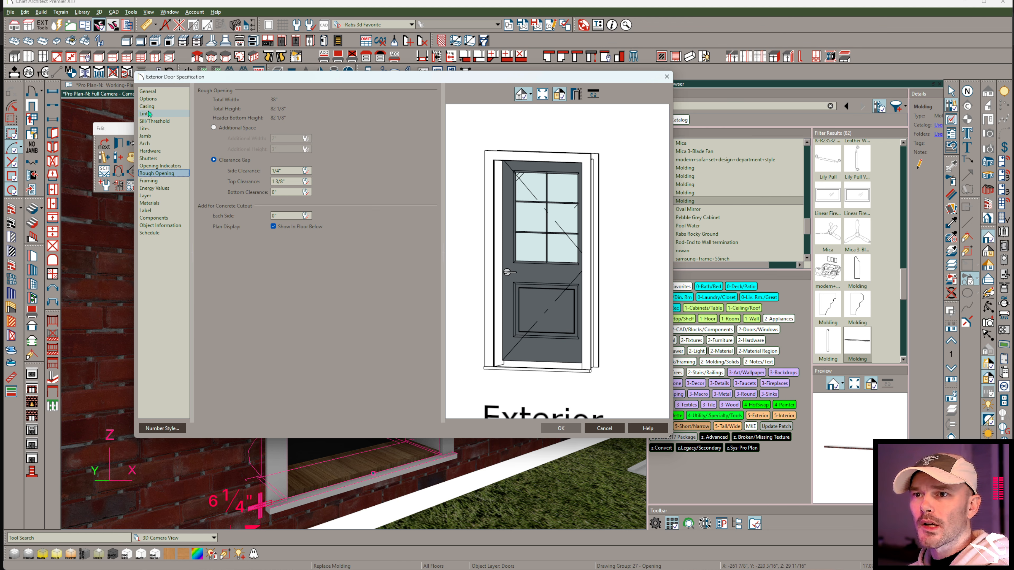
key("Up")
key("Down")
key("Down")
key("Down")
key("Down")
key("Down")
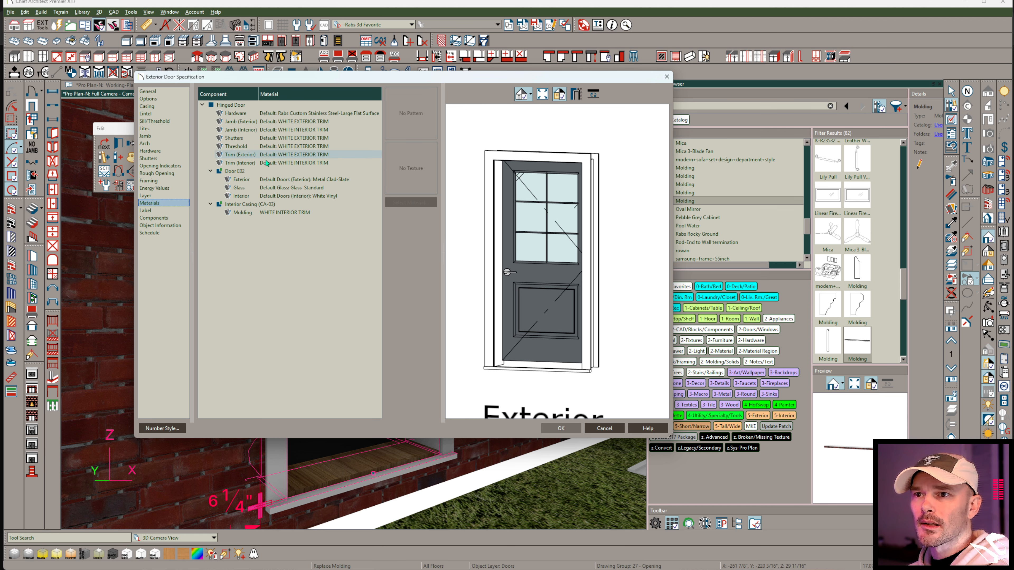
key("Up")
key("Up")
key("Up")
key("Up")
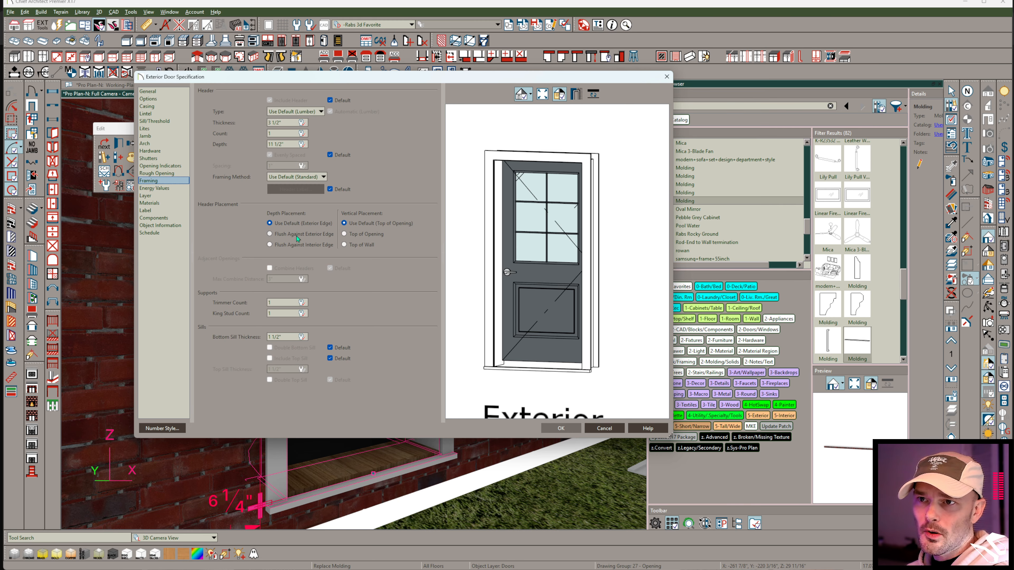
key("Up")
key("Up")
key("Up")
key("Up")
key("Up")
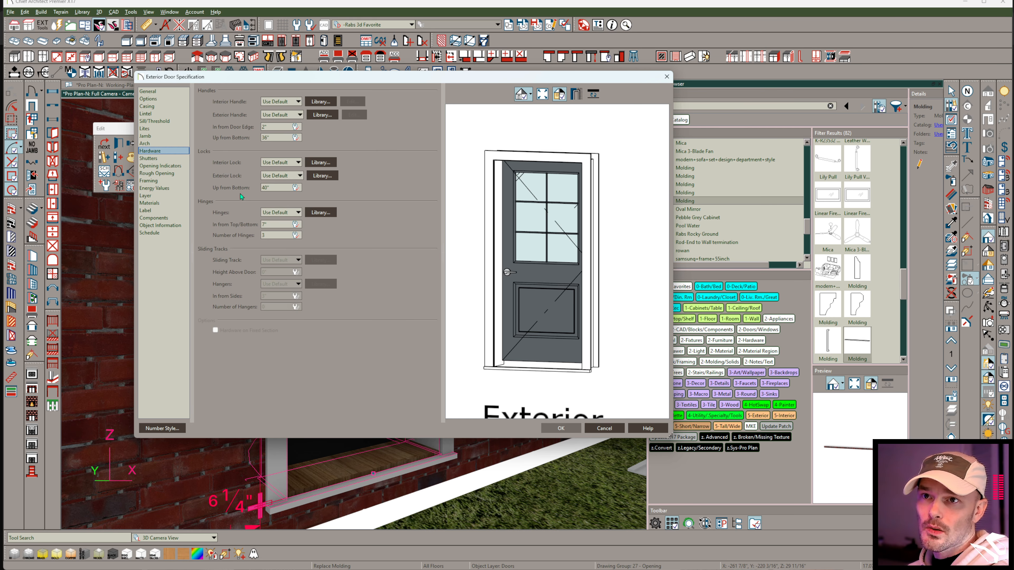
key("Up")
key("Up")
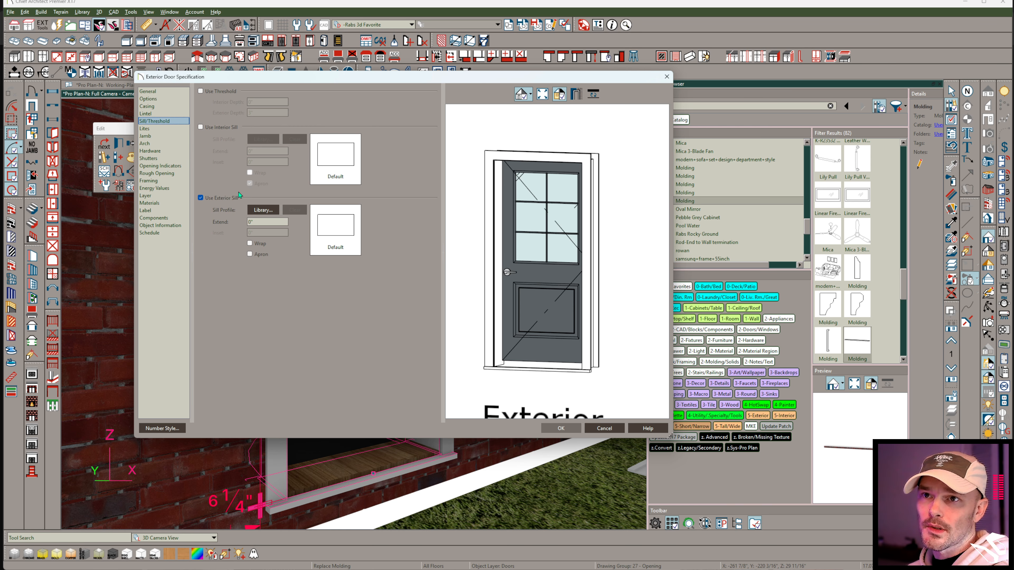
Assign the user catalog Molding as the door's exterior sill profile, check it in the preview, and accept the door settings.
left_click(261, 211)
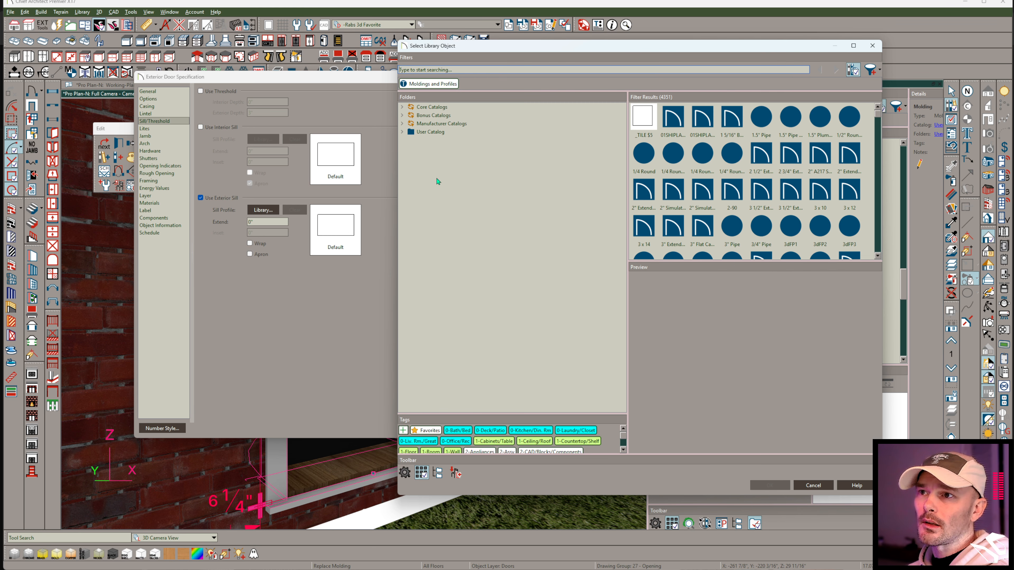
left_click(410, 133)
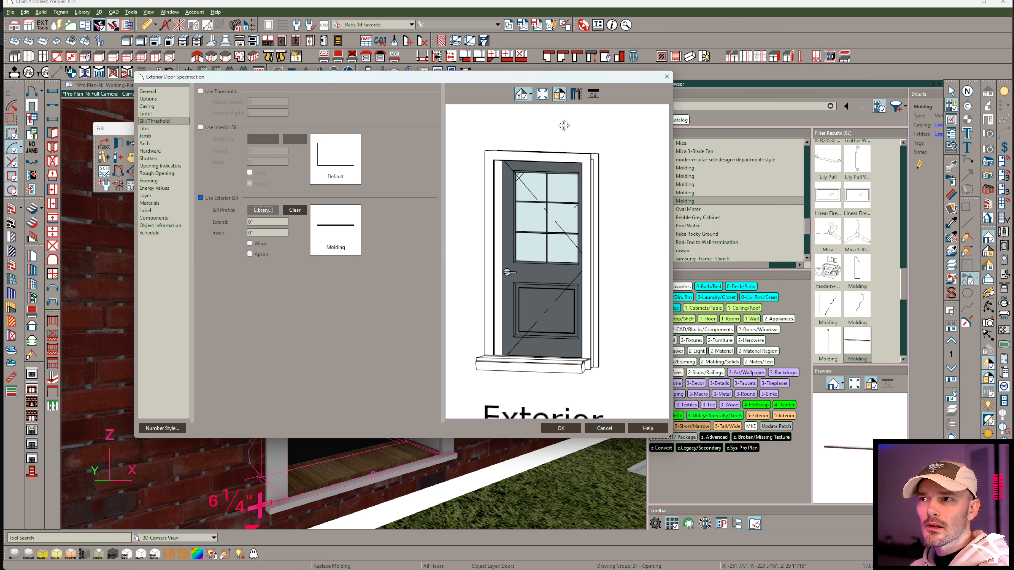
left_click_drag(559, 133, 521, 300)
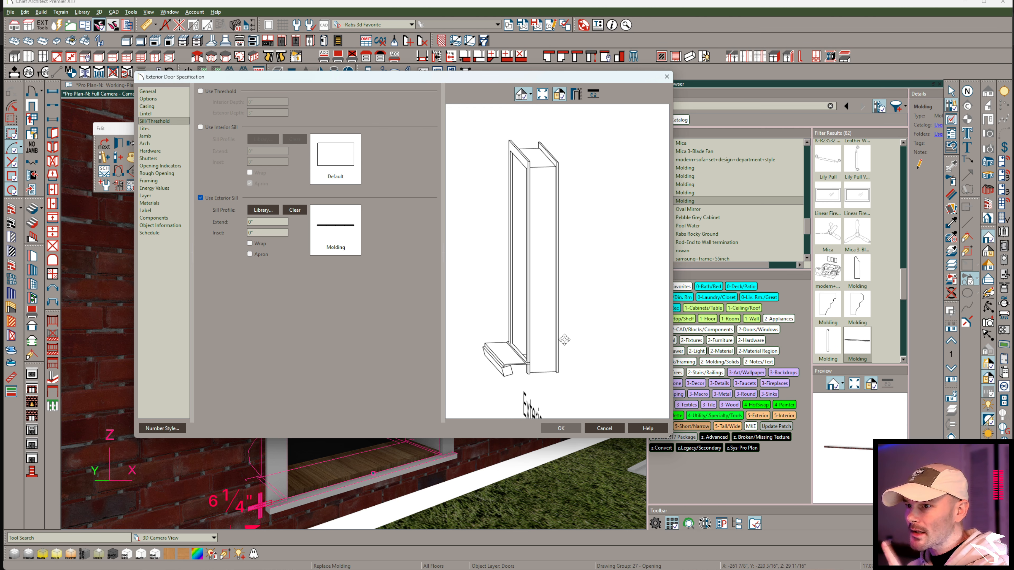
left_click(573, 426)
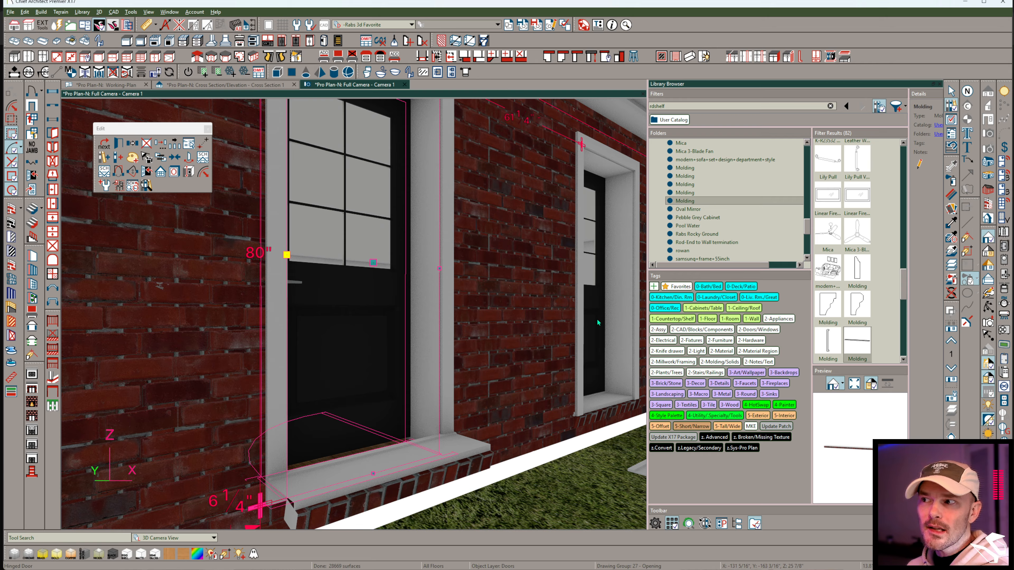
Open the library Molding's specification and examine its bounding box and origin in the sizing preview.
right_click(684, 201)
left_click(730, 274)
left_click_drag(714, 280, 721, 339)
scroll(691, 240, "up", 6)
left_click_drag(697, 385, 719, 303)
scroll(731, 298, "up", 5)
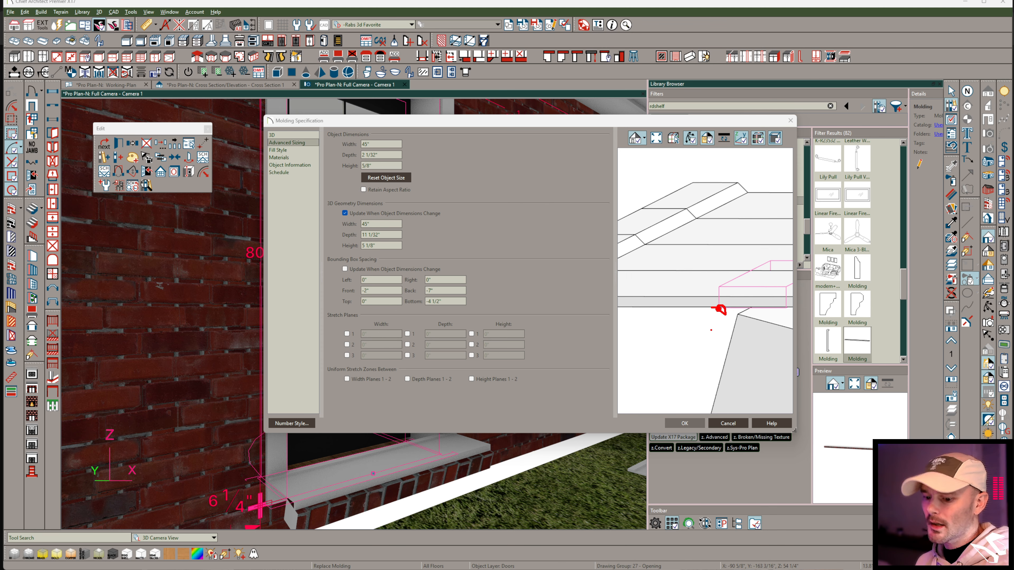
scroll(711, 330, "down", 5)
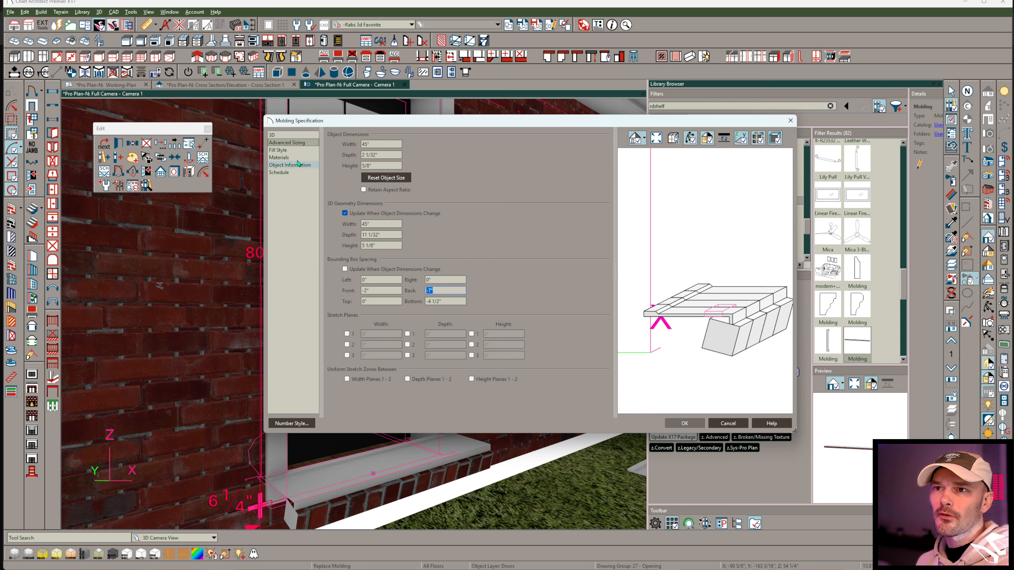
Set the Molding's origin offset to 7" in Y and -4 1/2" in Z, and accept the specification.
left_click(282, 136)
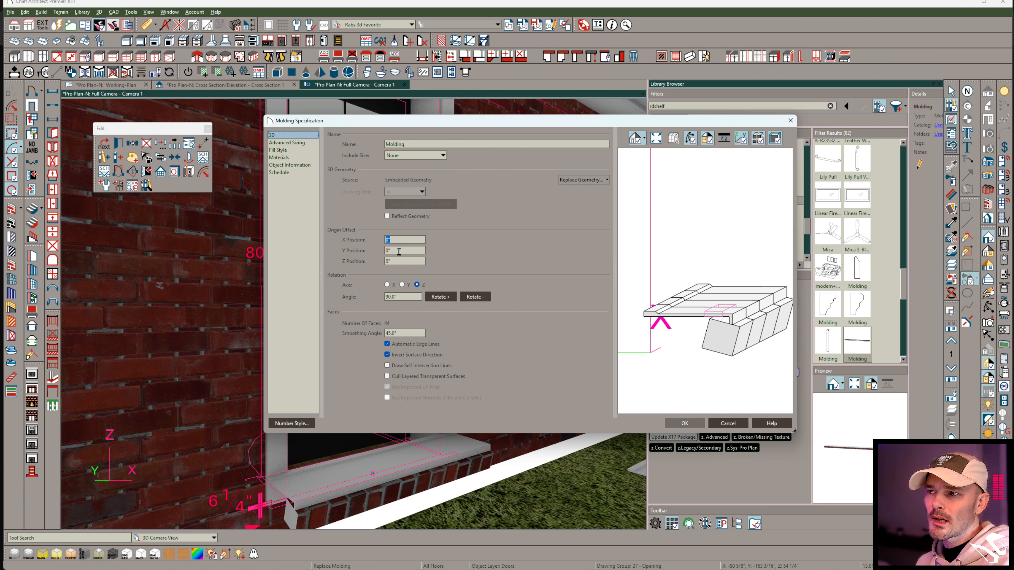
scroll(690, 319, "down", 3)
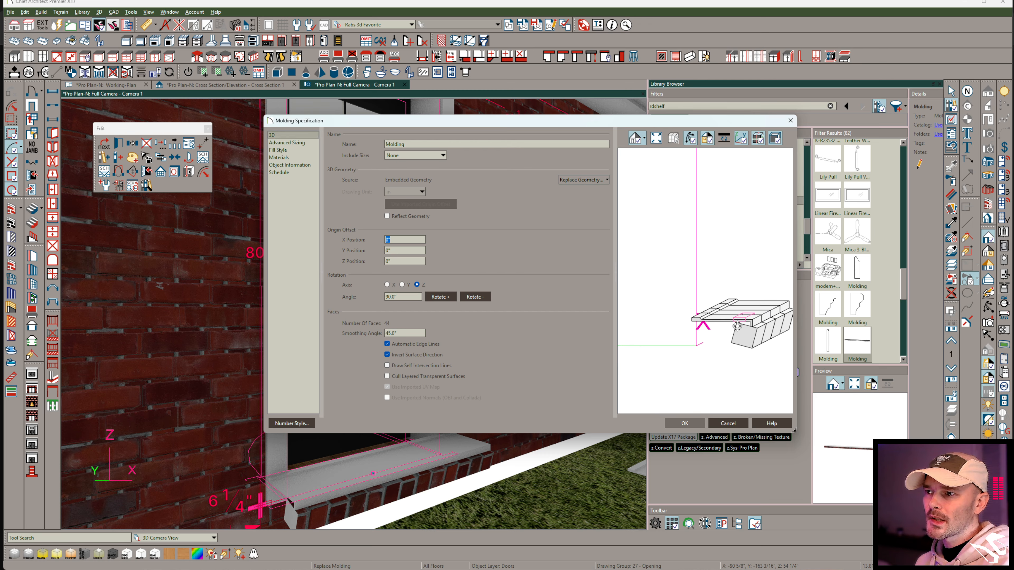
scroll(696, 347, "down", 4)
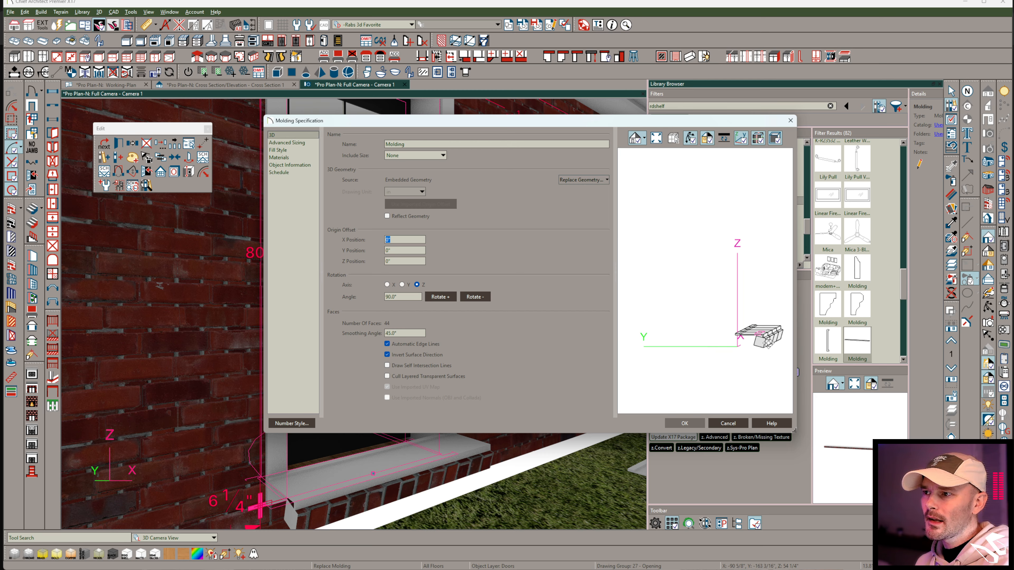
key("Tab")
key("Tab")
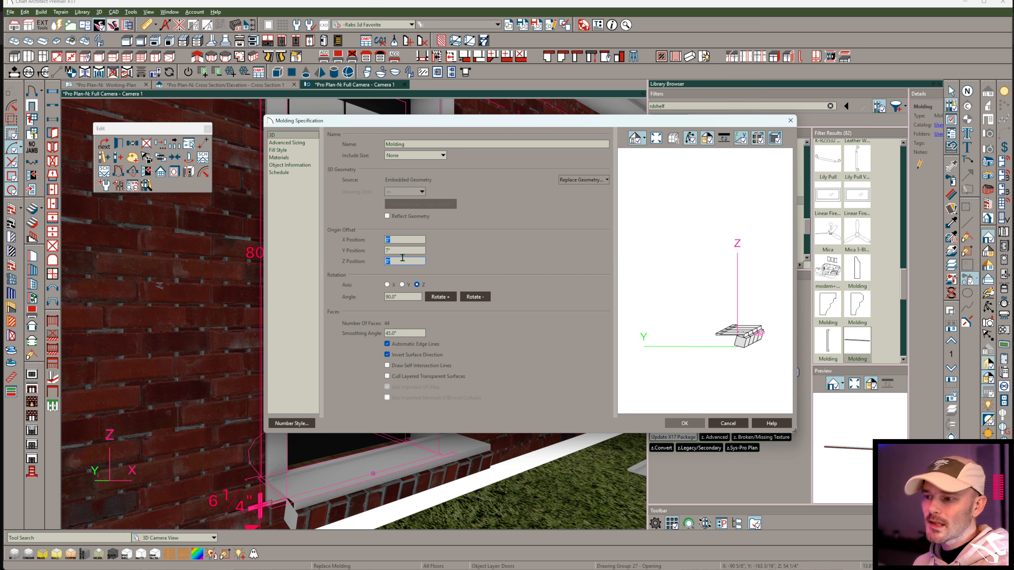
key("Tab")
scroll(719, 342, "up", 6)
mouse_move(753, 356)
left_mouse_down()
mouse_move(752, 335)
mouse_move(753, 355)
left_mouse_up()
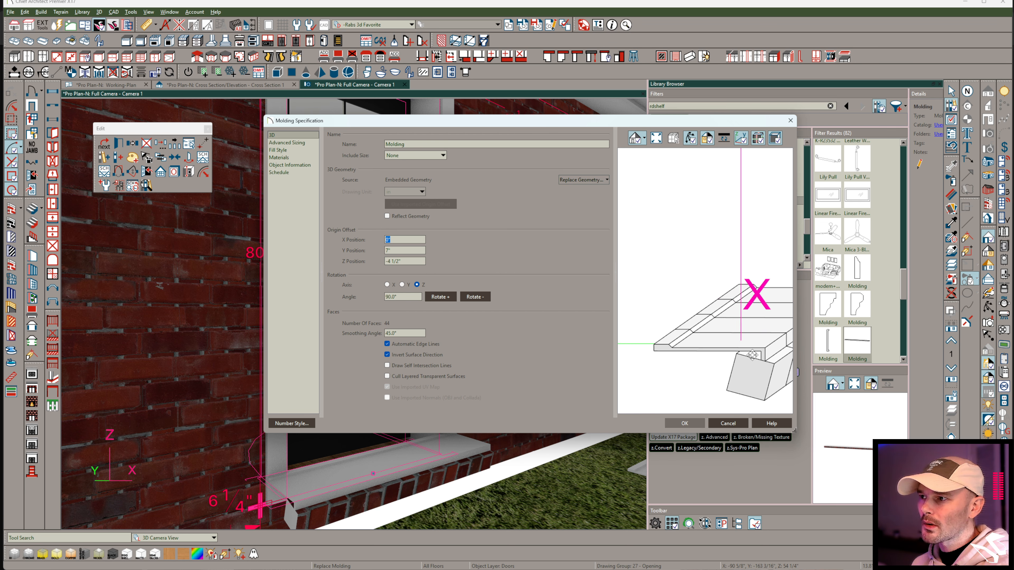
left_click(683, 423)
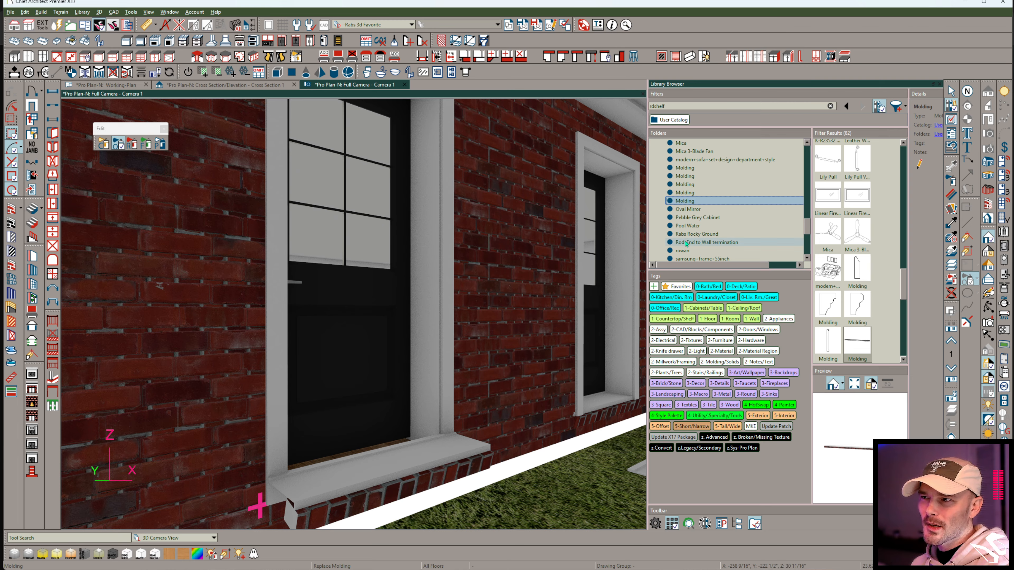
Apply the library Molding to the door's exterior sill with Replace Molding and inspect its fit from the other side.
left_click(700, 203)
left_click(409, 478)
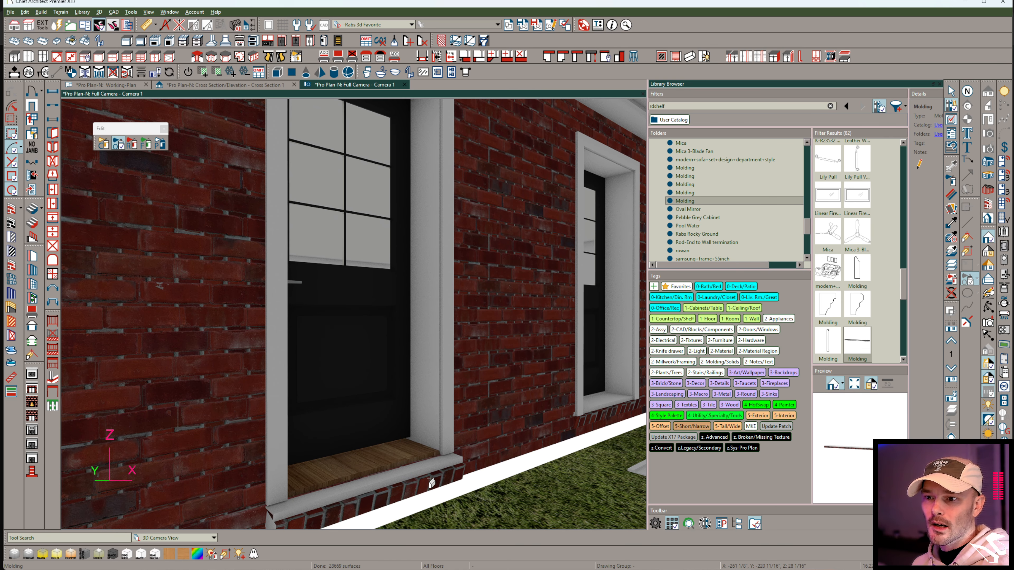
left_click_drag(474, 465, 461, 464)
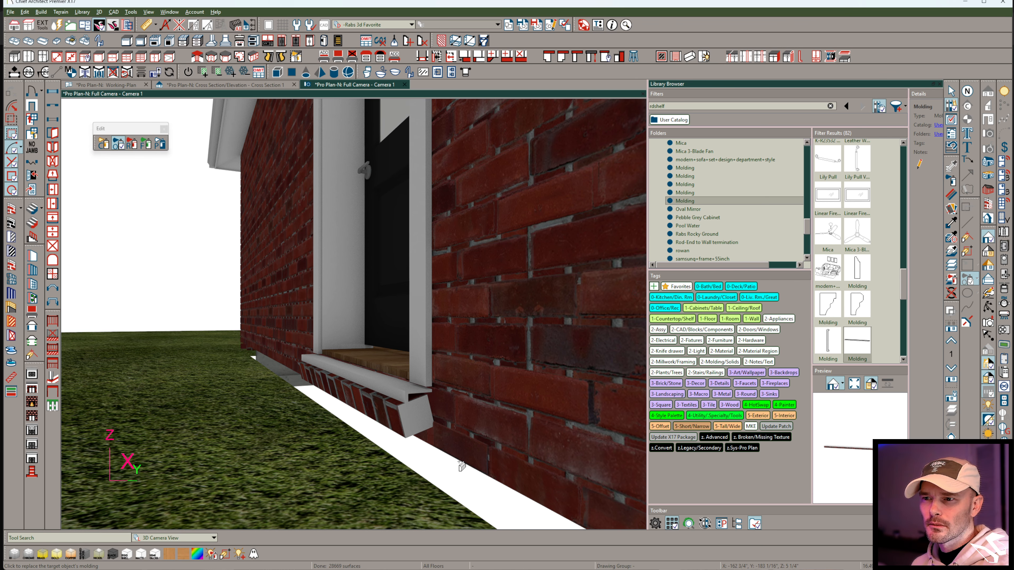
Set the library Molding's Z origin offset to -2" and reapply it to the door's exterior sill.
right_click(696, 202)
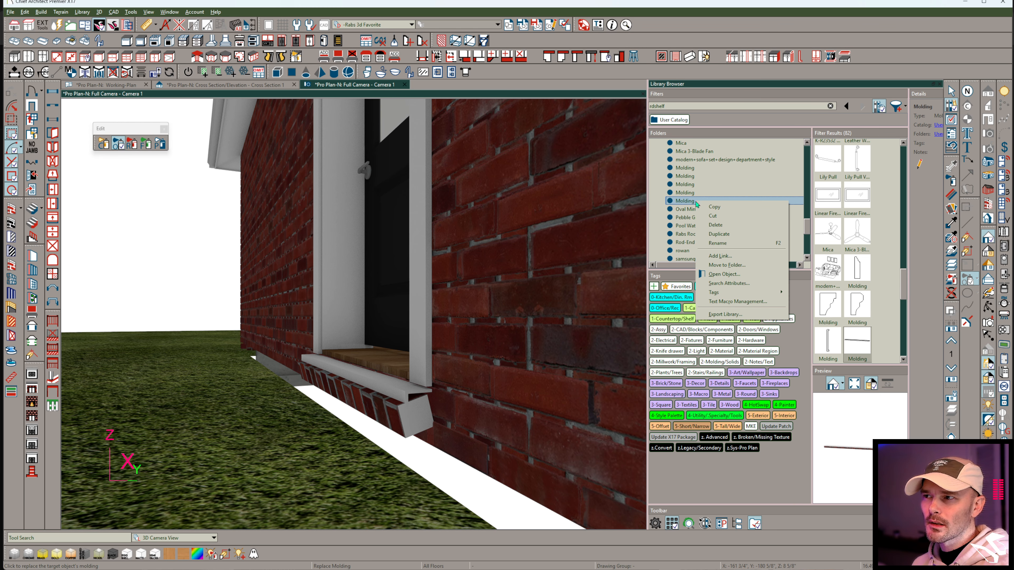
left_click(726, 275)
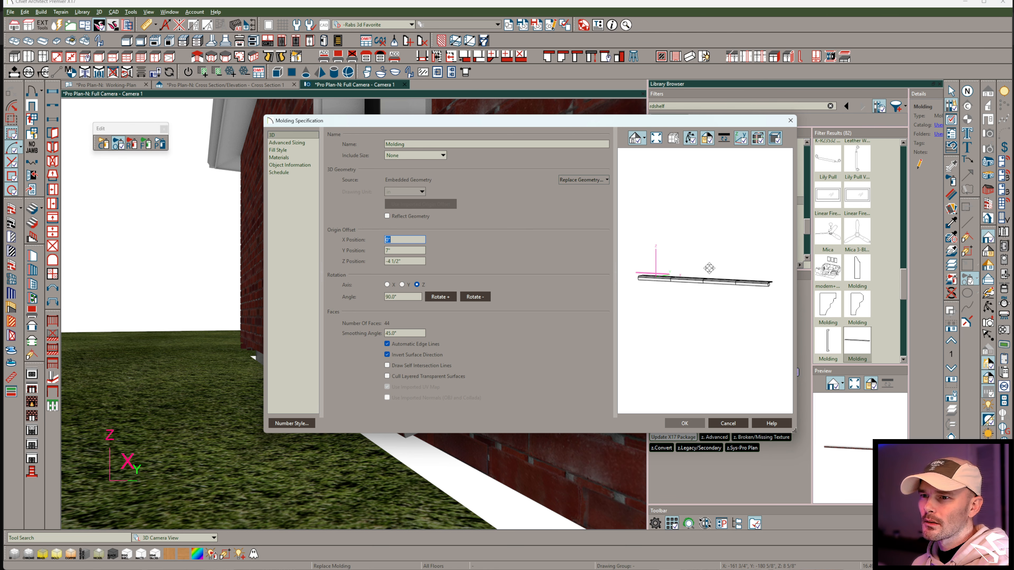
left_click(404, 261)
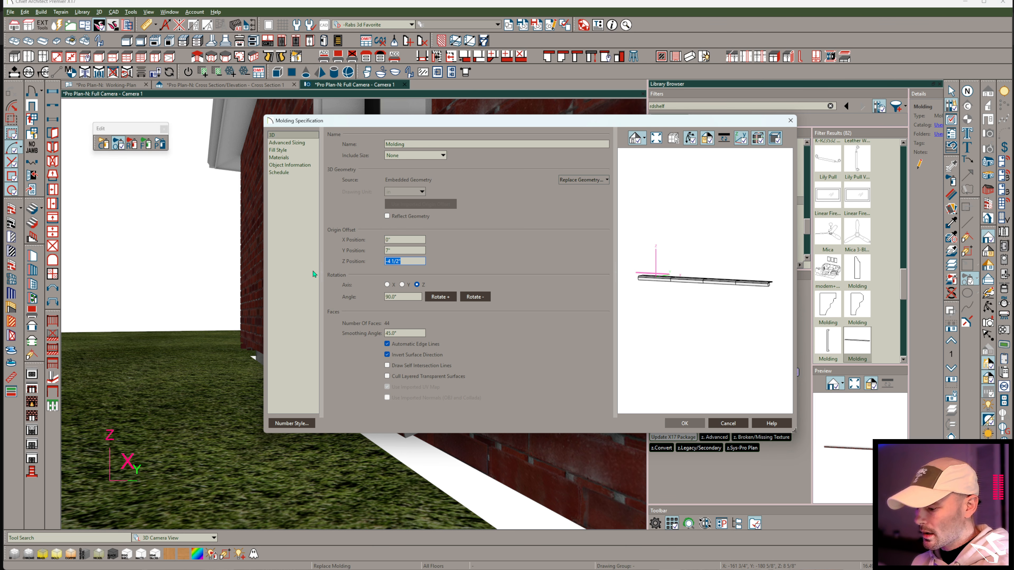
type("-2")
key("Tab")
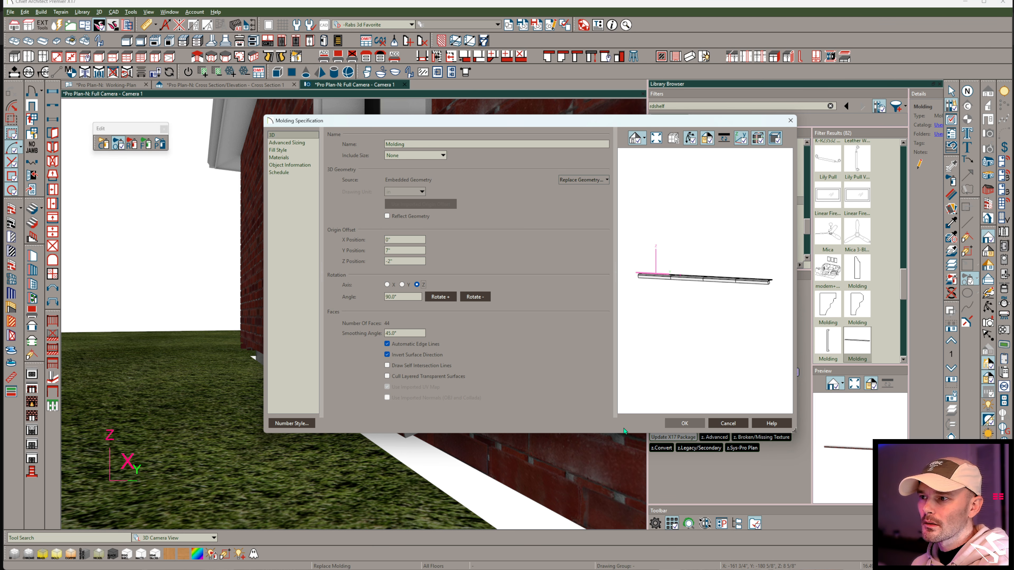
left_click(683, 423)
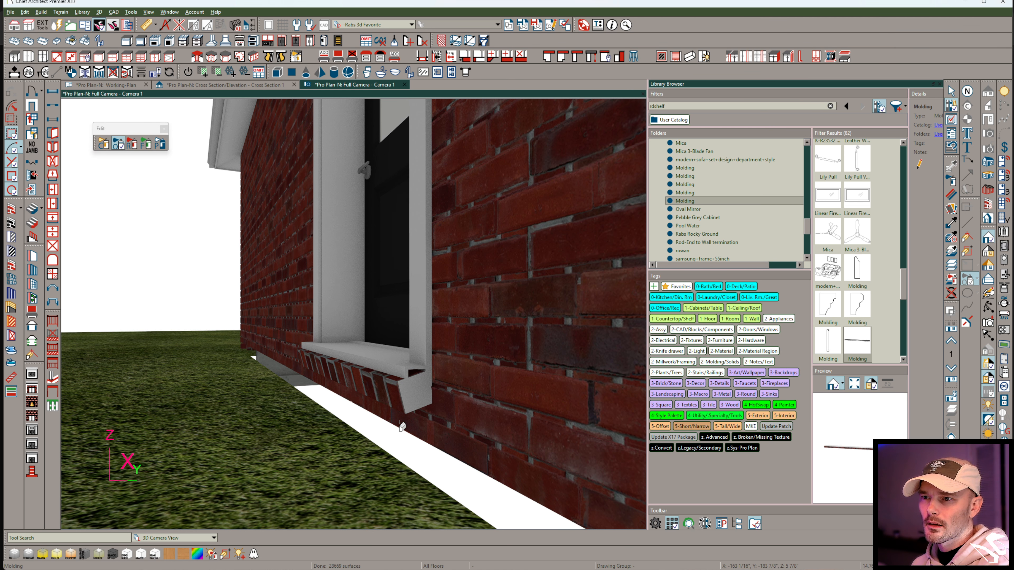
middle_click_drag(454, 404, 430, 426)
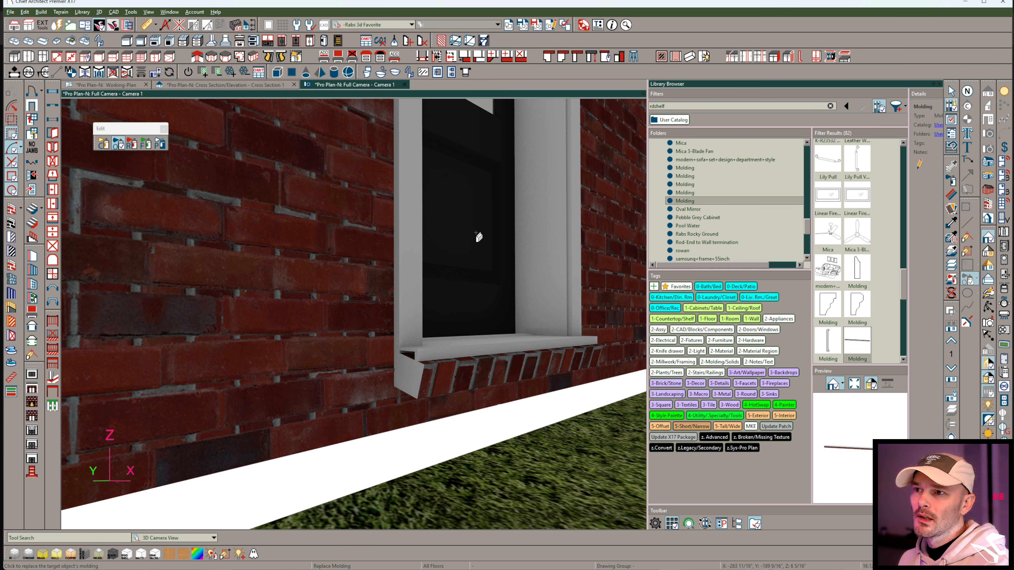
Check the exterior door's sill and jamb settings, and close its specification.
left_click(494, 220)
double_click(475, 215)
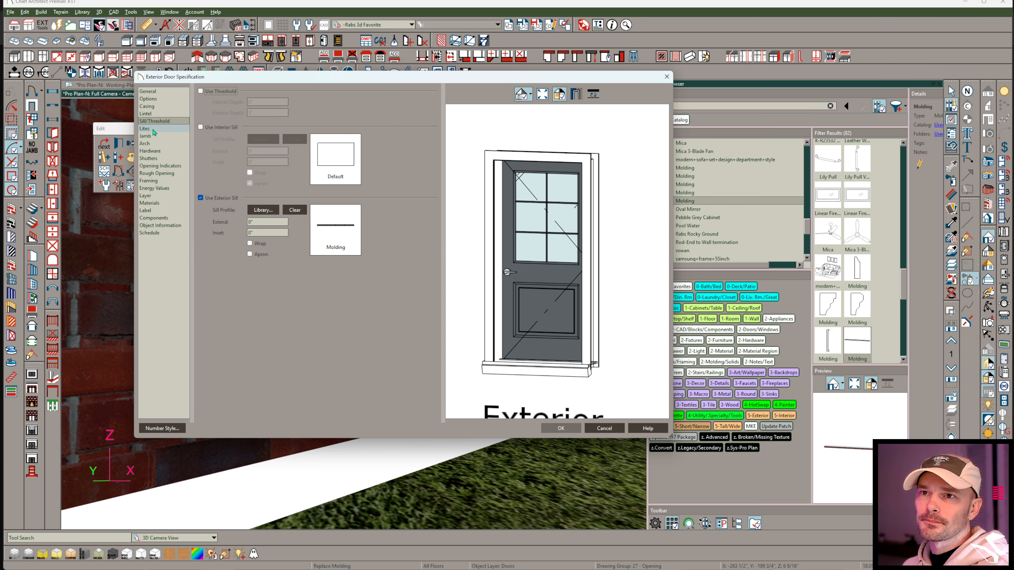
left_click(165, 135)
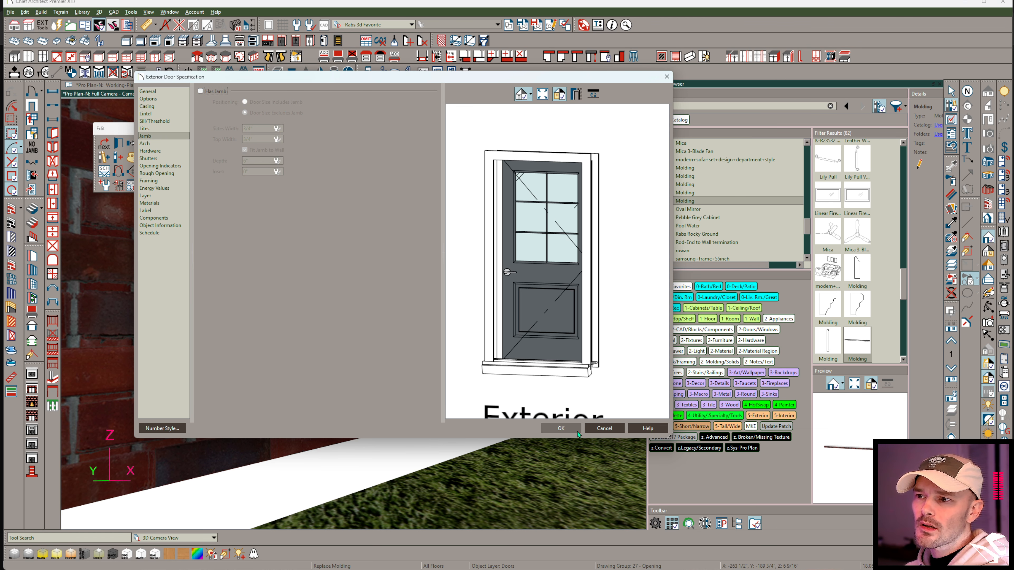
left_click(568, 429)
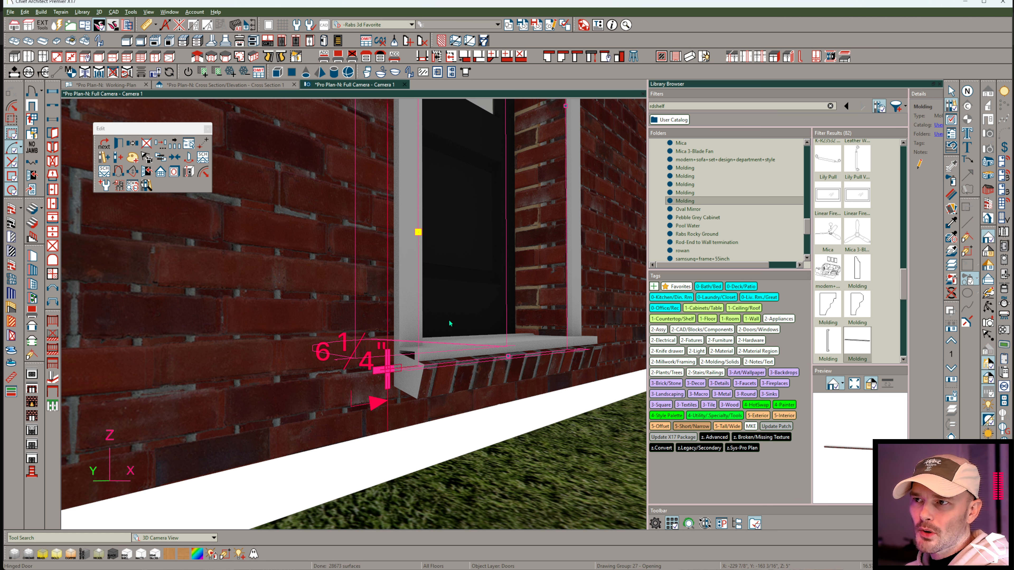
key("ctrl+e")
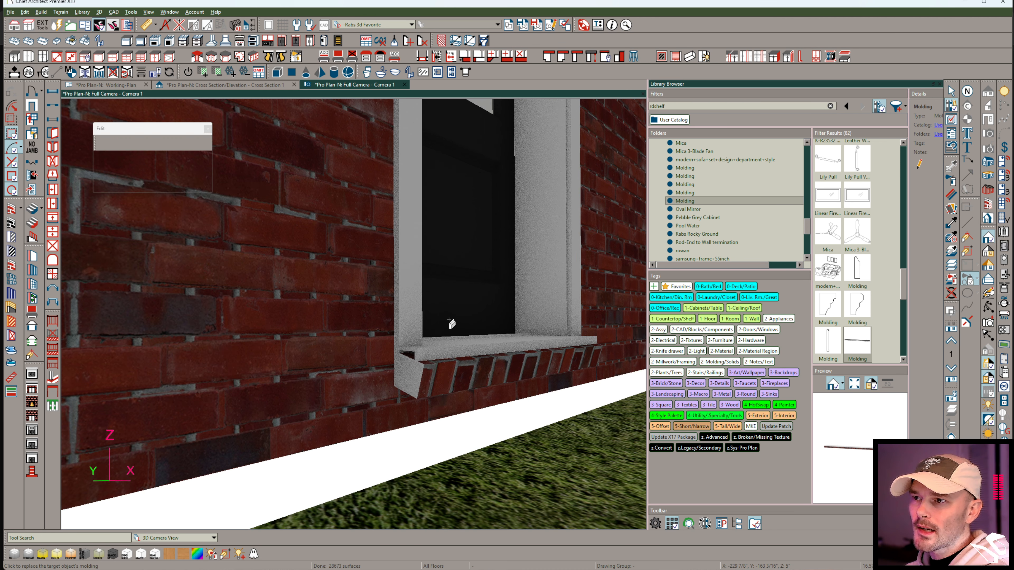
Try to paint the white end of the door sill with the Red Brick 1 material.
left_click(952, 221)
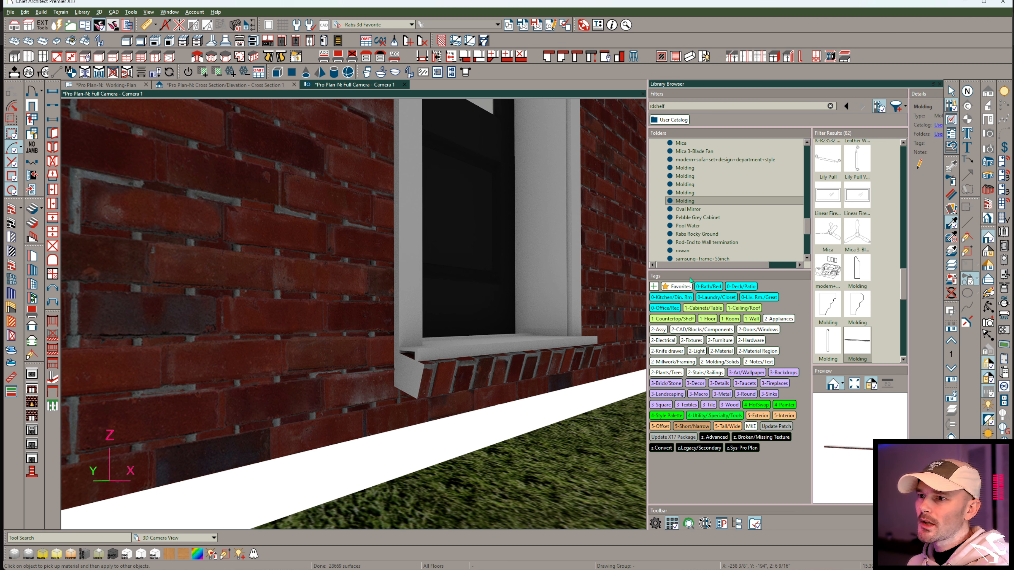
left_click(412, 373)
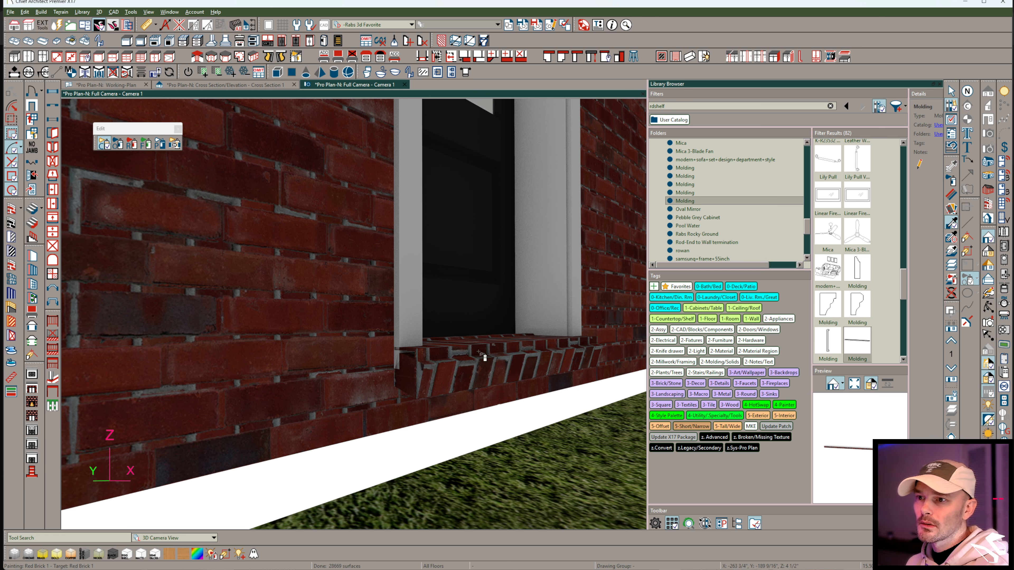
middle_click_drag(512, 308, 470, 382)
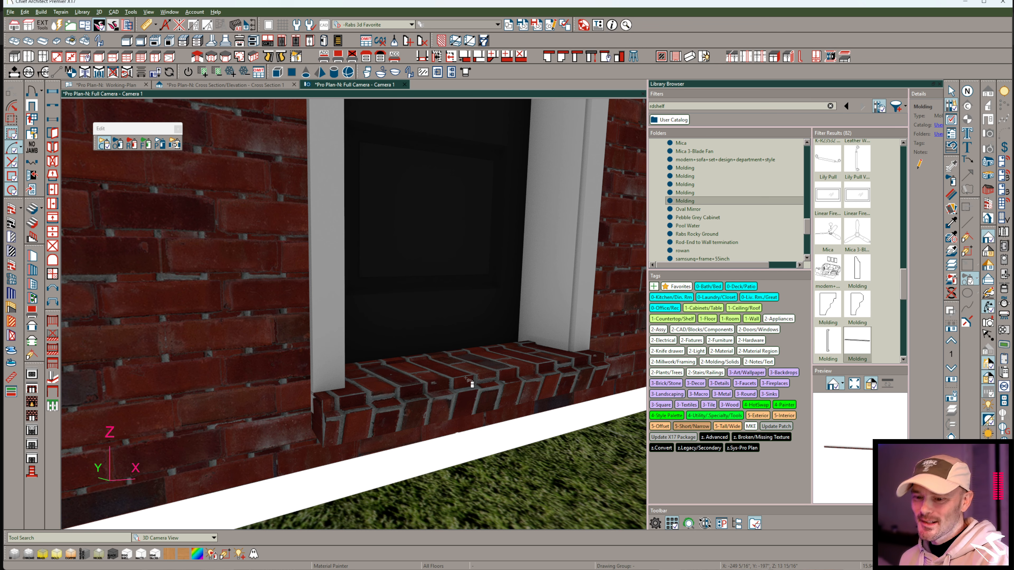
left_click(471, 381)
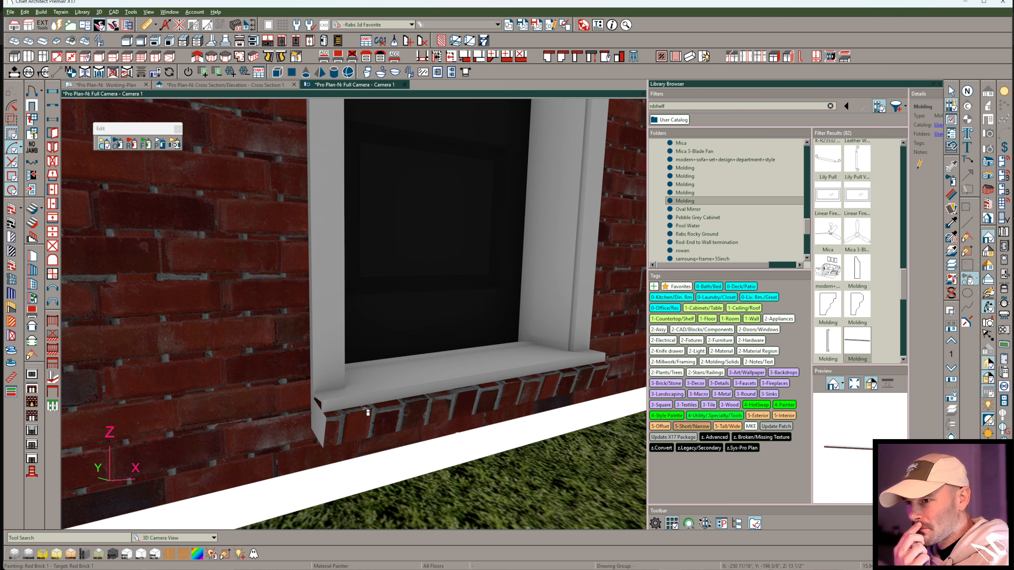
Reduce the library Molding's Y origin offset and reapply it to the door sill to test its projection.
middle_click_drag(365, 410, 516, 403)
middle_click_drag(579, 369, 709, 212)
right_click(698, 202)
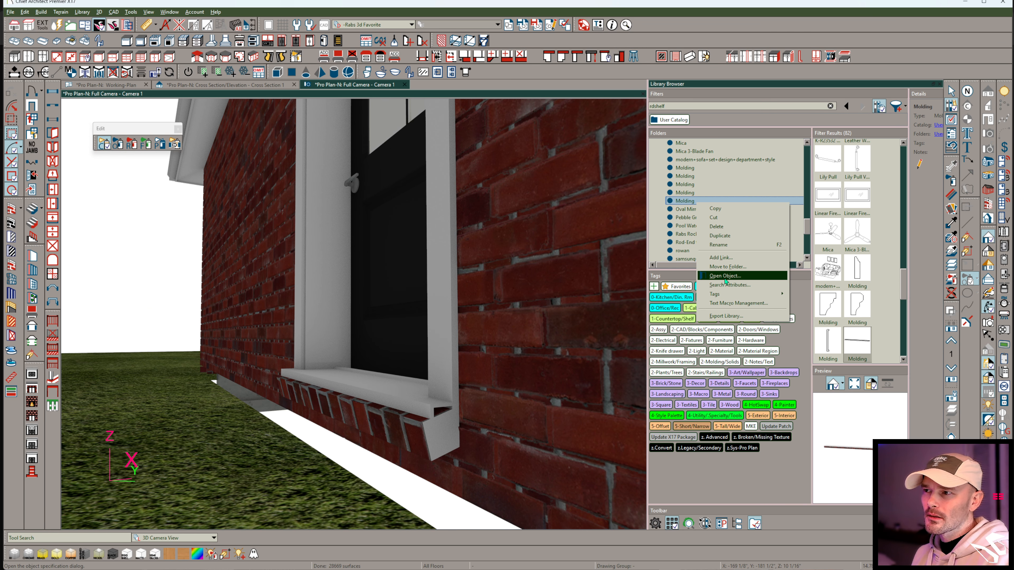
left_click(726, 276)
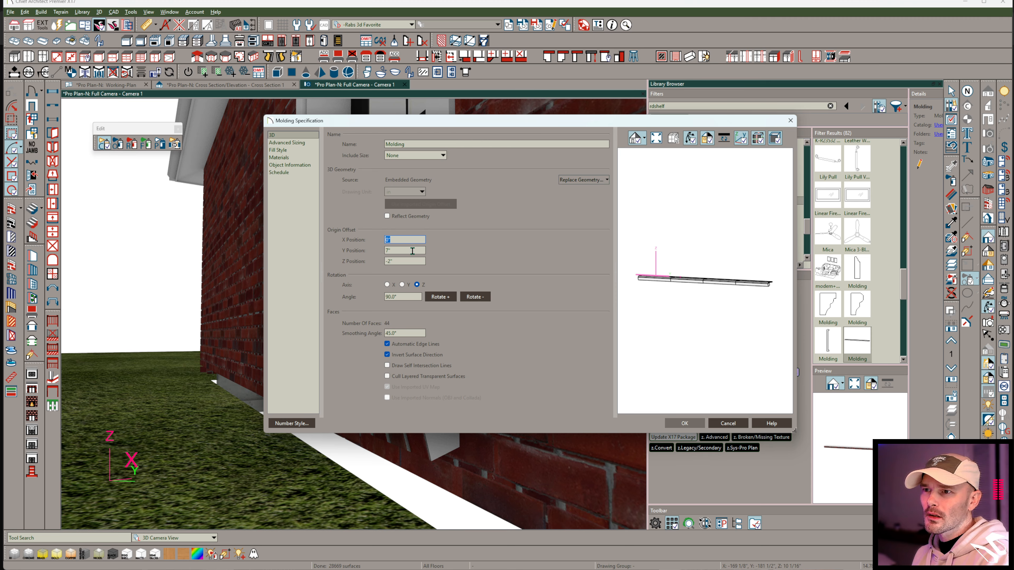
key("Return")
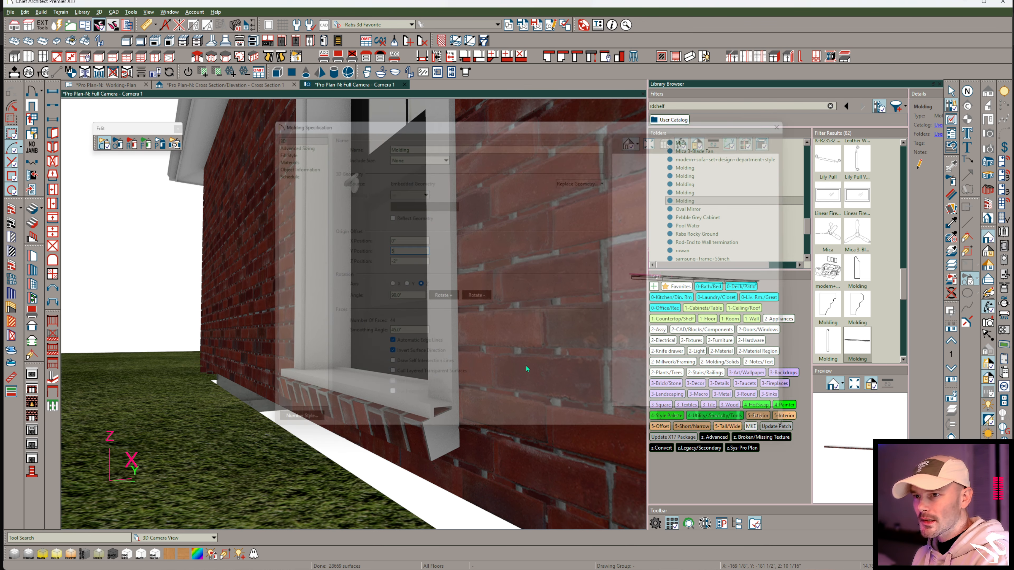
left_click(384, 417)
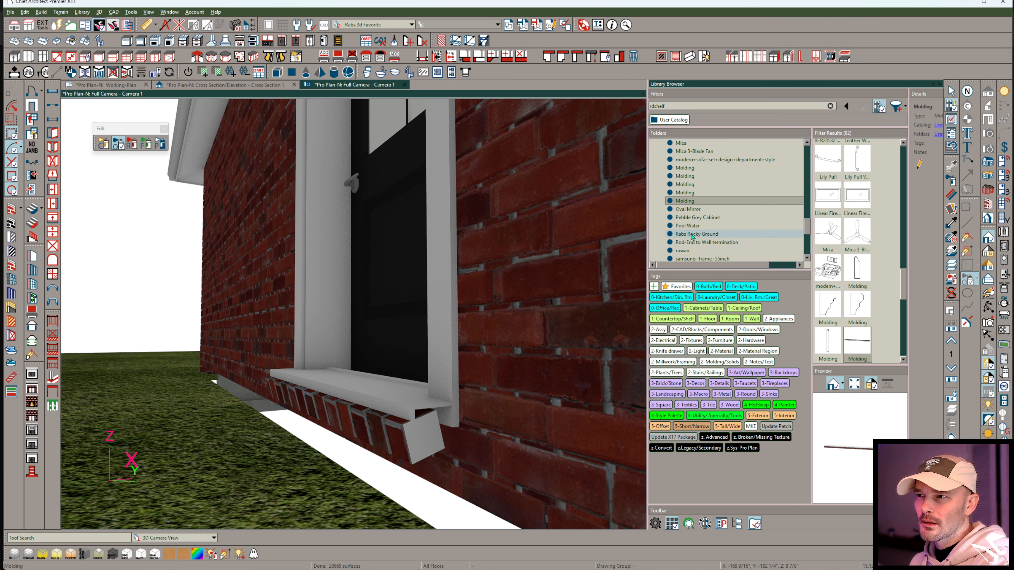
Increase the library Molding's Y origin offset to move the sill deeper into the wall, and reapply it to the door.
right_click(696, 200)
left_click(724, 274)
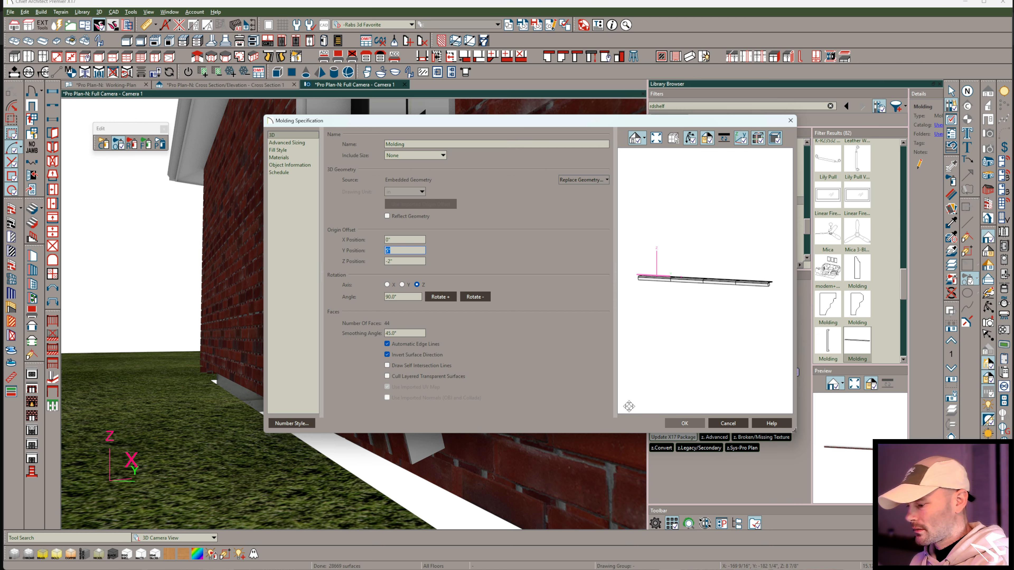
key("Return")
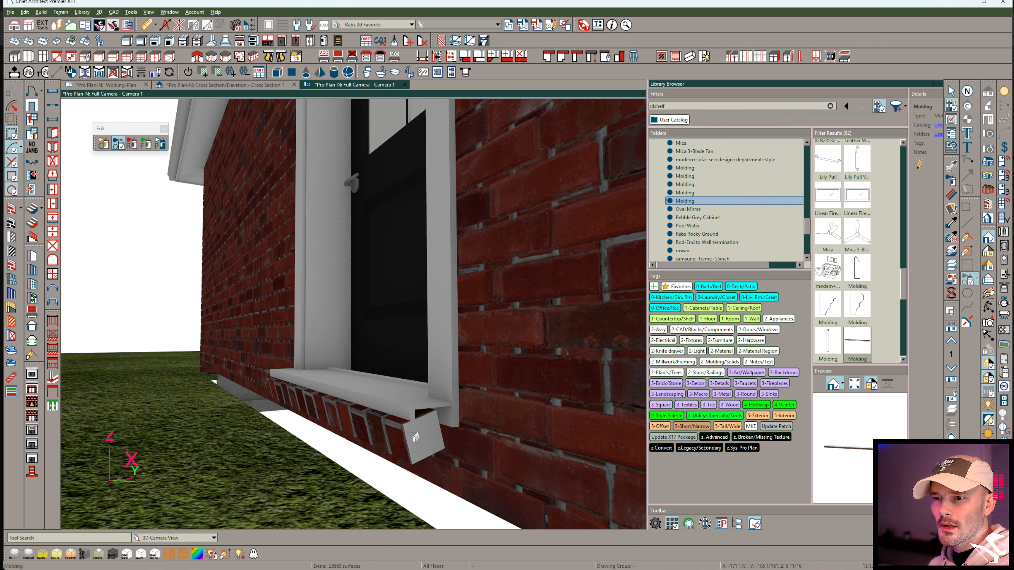
left_click(389, 430)
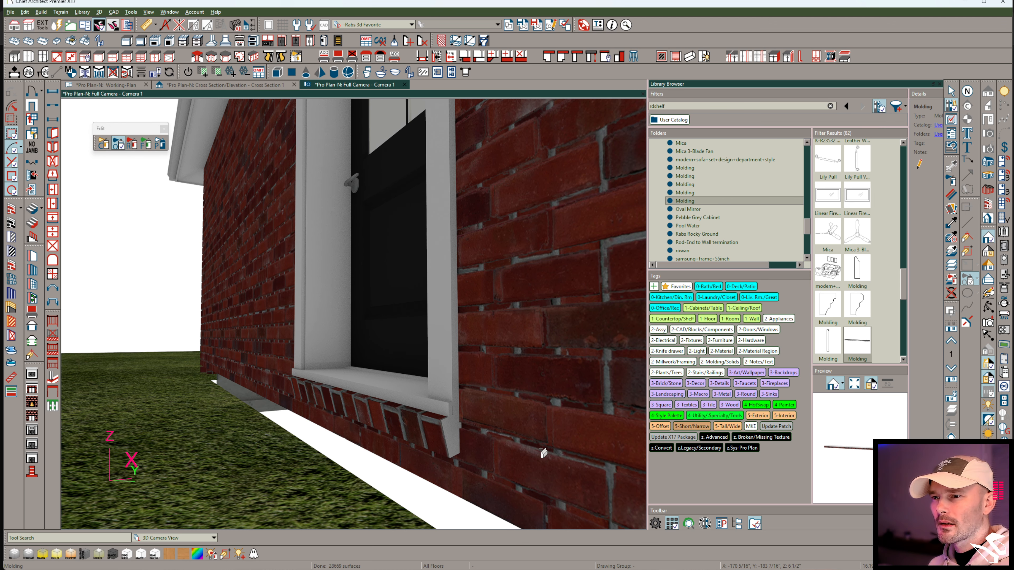
Examine the door's brick sill from both sides and inspect the Molding's end in the library preview.
middle_click_drag(566, 415, 568, 419)
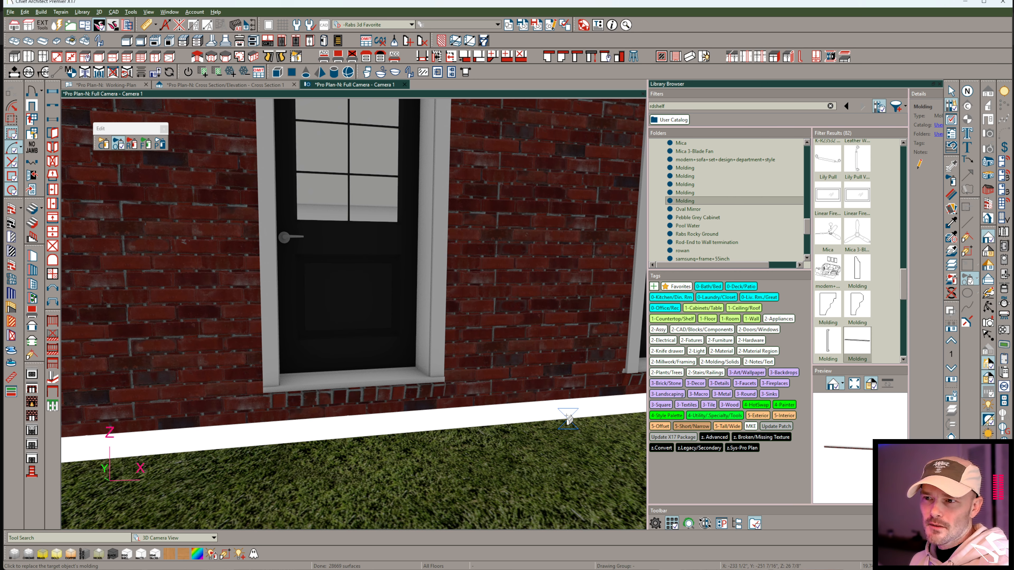
middle_click_drag(569, 419, 567, 415)
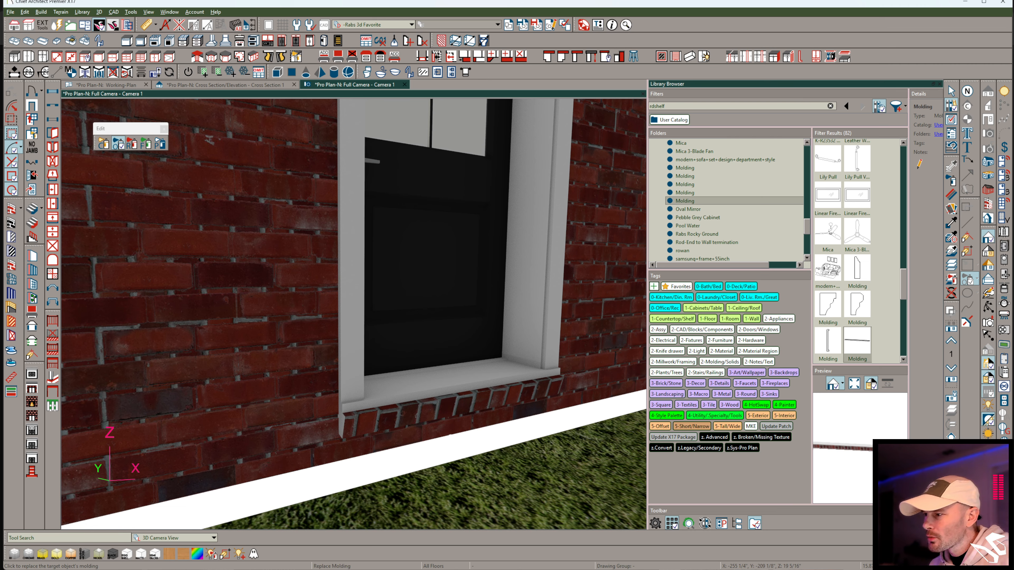
left_click_drag(880, 439, 833, 436)
scroll(854, 447, "up", 4)
left_click_drag(898, 447, 871, 455)
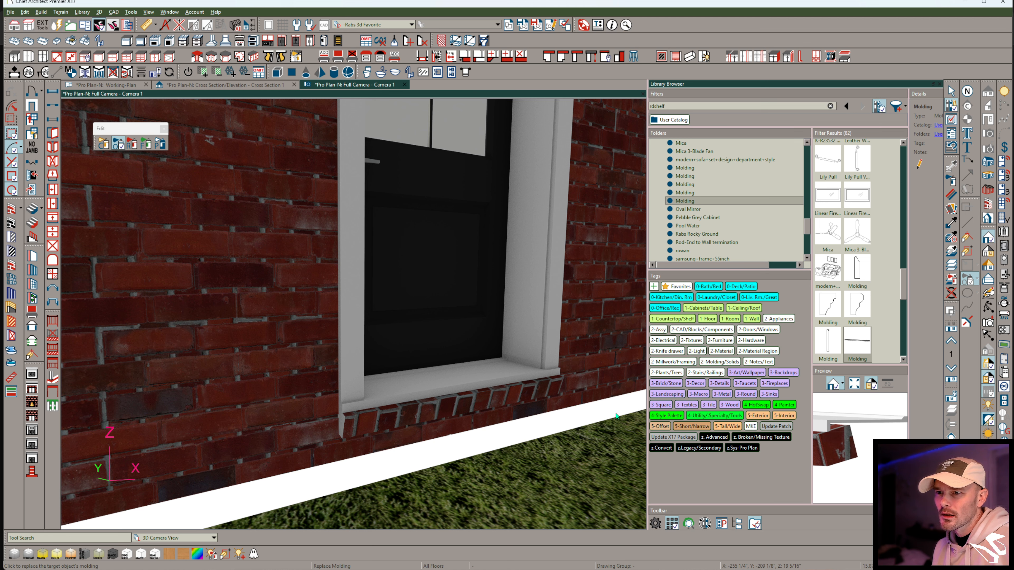
Explode the sill's 3D solid at the door opening into separate faces.
middle_click_drag(484, 397, 460, 435)
middle_click_drag(513, 413, 535, 414)
left_click(530, 410)
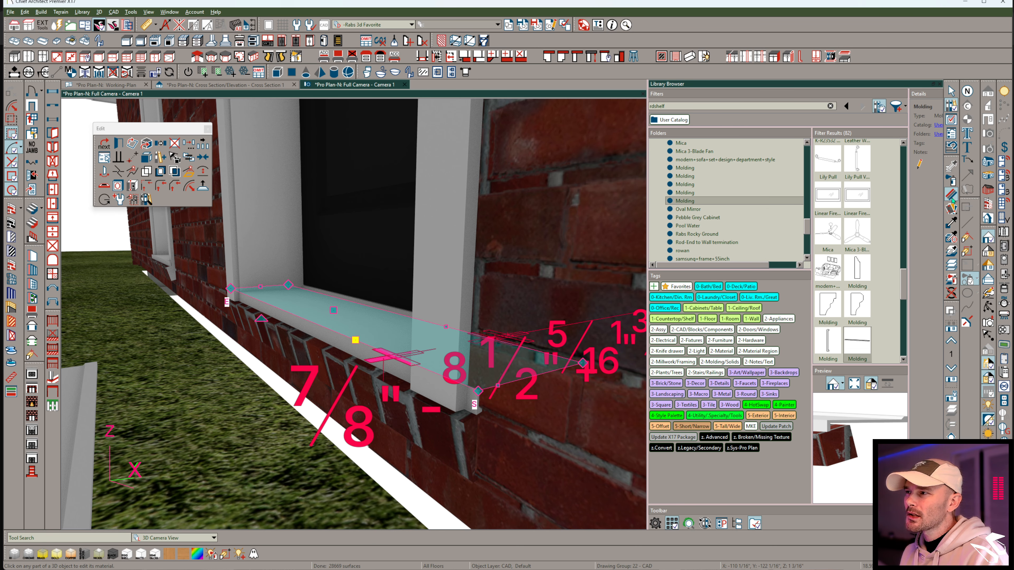
left_click(148, 159)
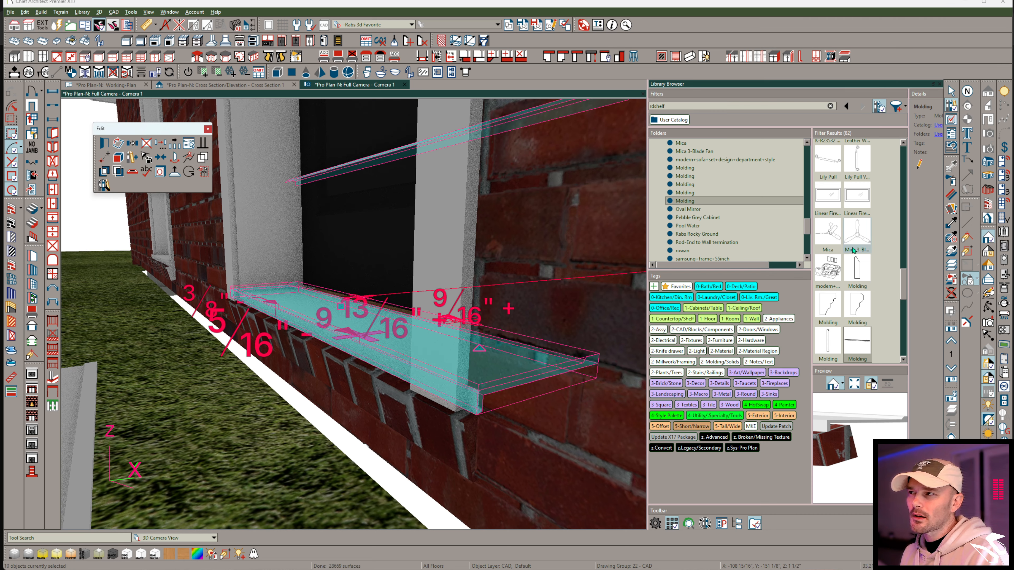
Sample the Red Brick 1 material, undo the paint that alters the wall, and paint the exploded sill's white faces embedded in the brickwork.
left_click(953, 224)
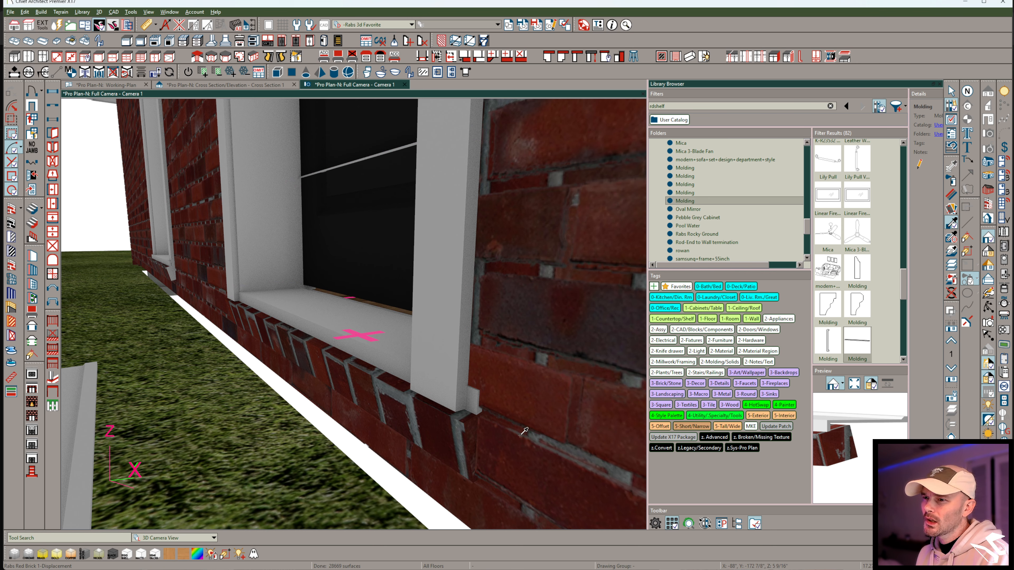
left_click(475, 433)
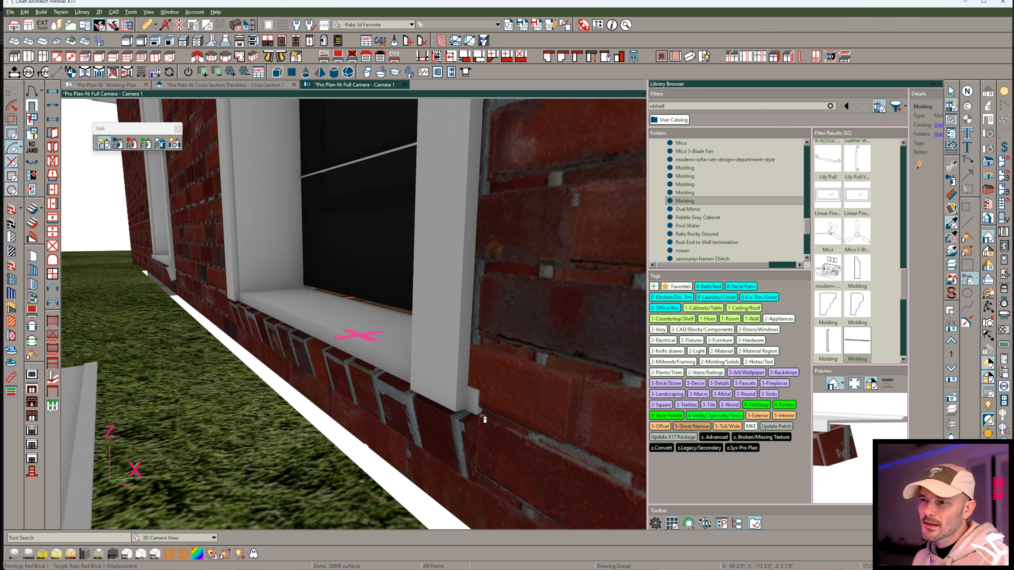
left_click(484, 419)
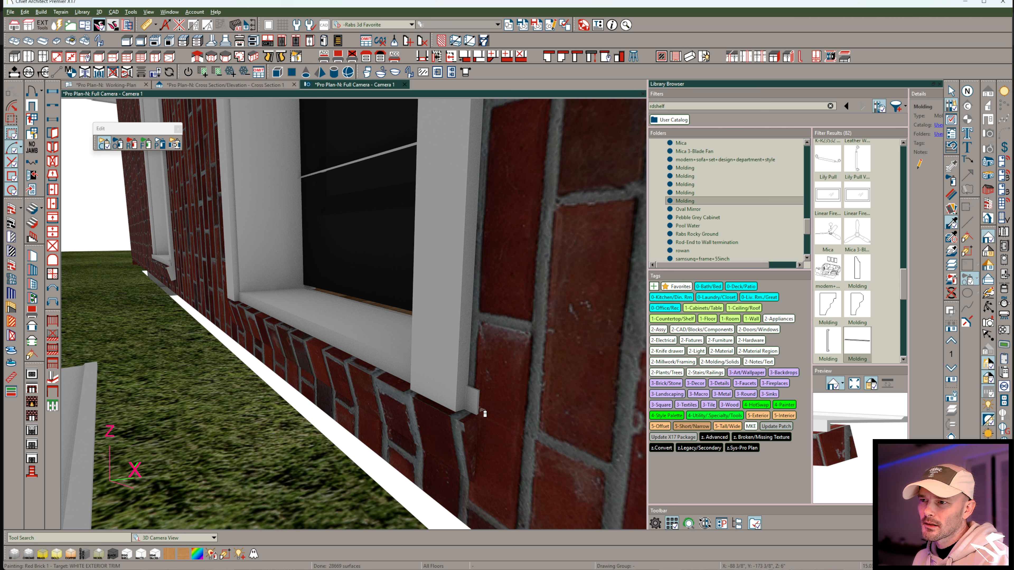
key("Escape")
key("ctrl+z")
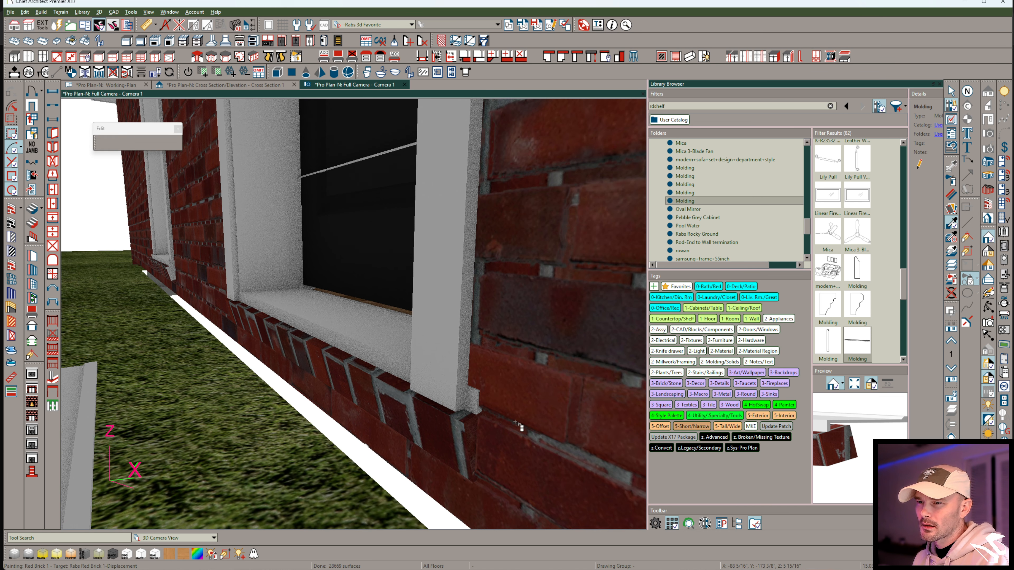
mouse_move(496, 397)
middle_mouse_down()
mouse_move(491, 412)
mouse_move(480, 381)
mouse_move(531, 340)
middle_mouse_up()
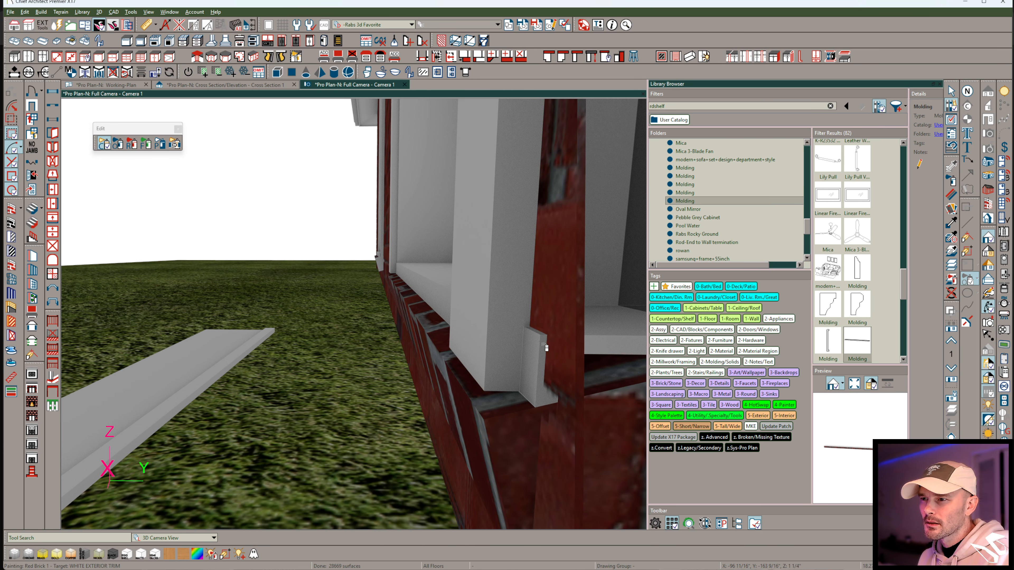
left_click(607, 346)
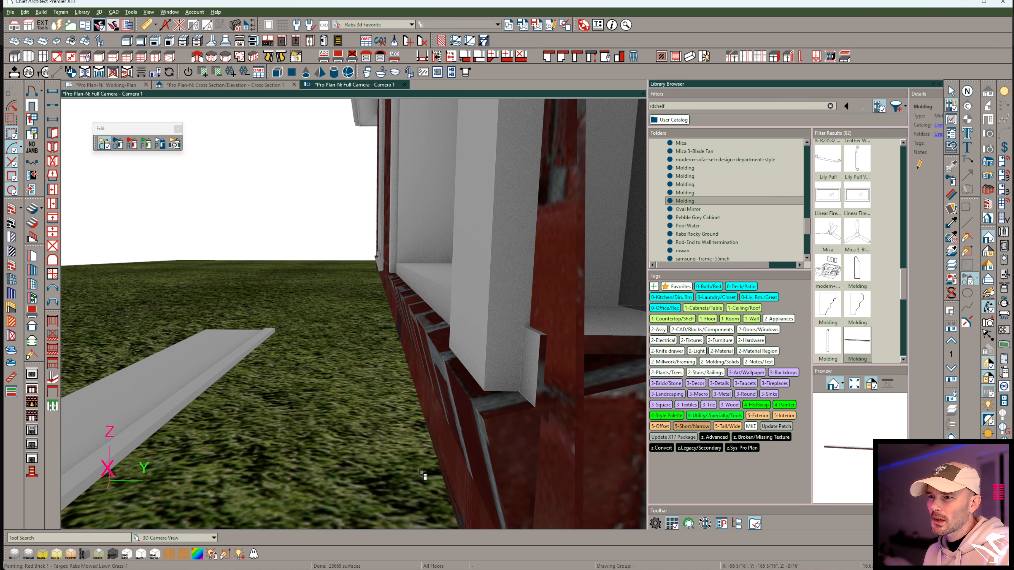
mouse_move(429, 472)
middle_mouse_down()
mouse_move(384, 443)
mouse_move(306, 432)
mouse_move(365, 389)
mouse_move(473, 355)
middle_mouse_up()
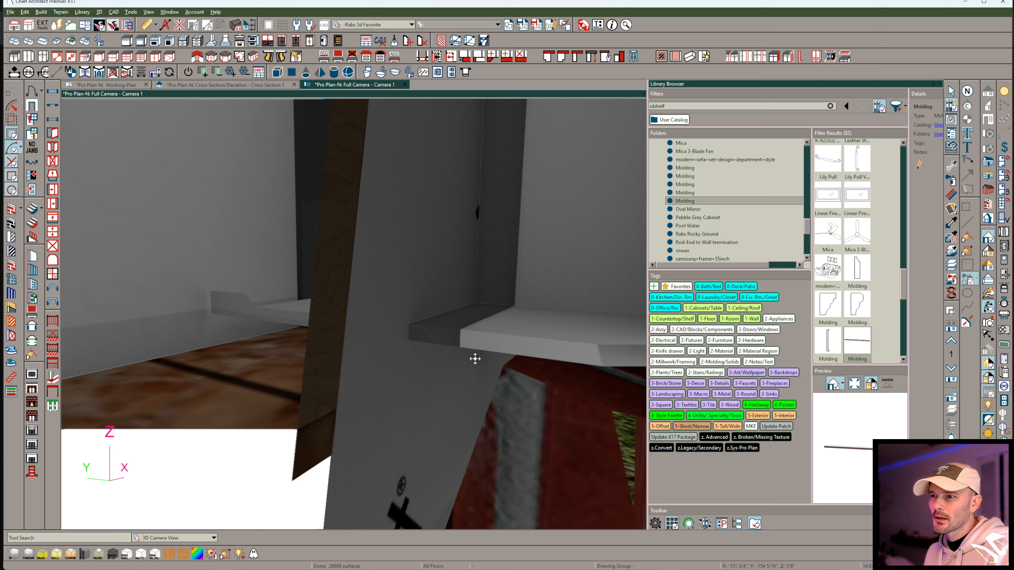
left_click(494, 347)
In the Working-Plan view, select all the sill's faces and convert them to a Molding symbol added to the library.
scroll(478, 384, "down", 4)
middle_click_drag(477, 385, 151, 95)
left_click(127, 86)
scroll(402, 339, "up", 5)
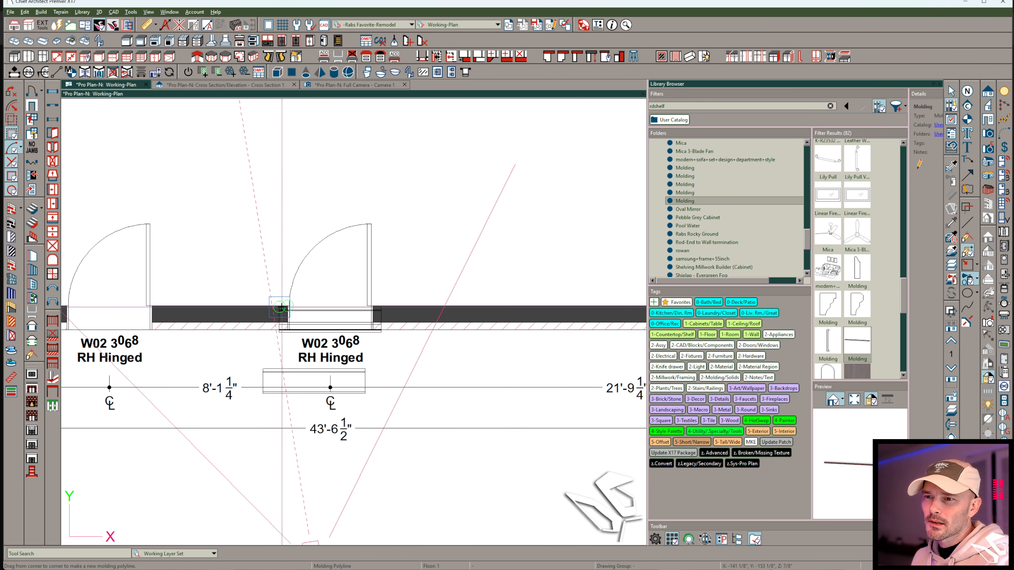
left_click_drag(498, 300, 256, 351)
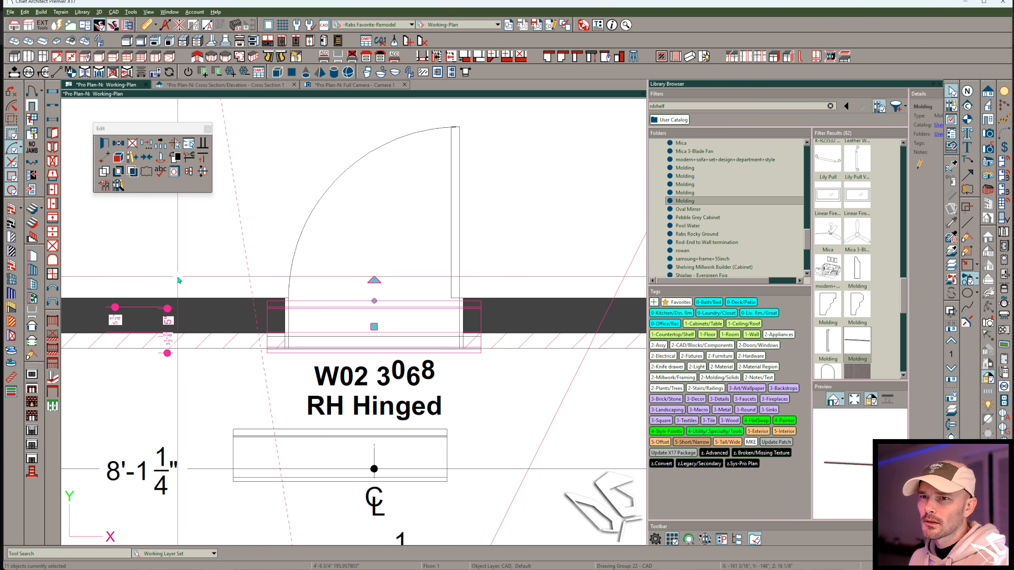
left_click(104, 185)
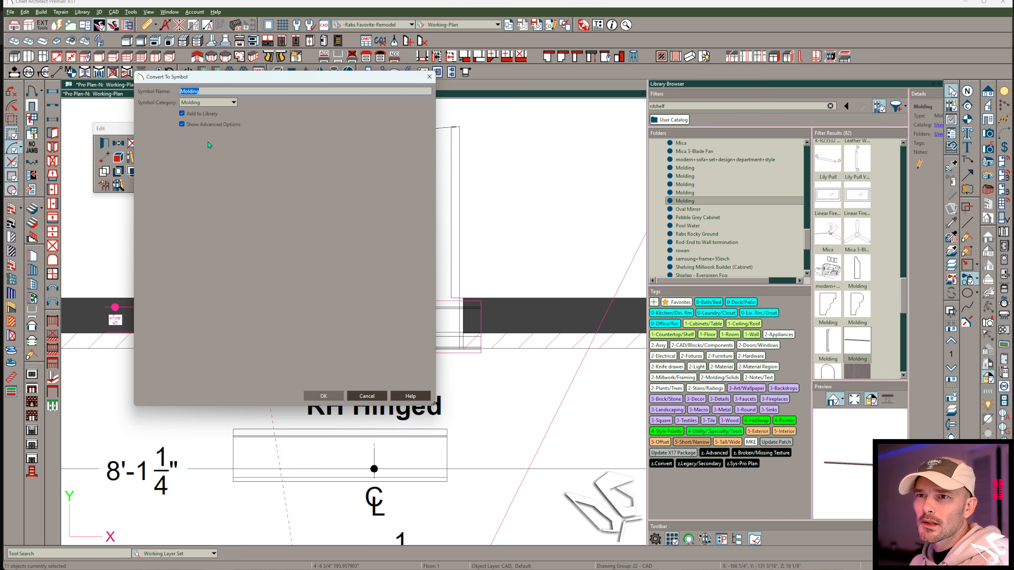
left_click(322, 398)
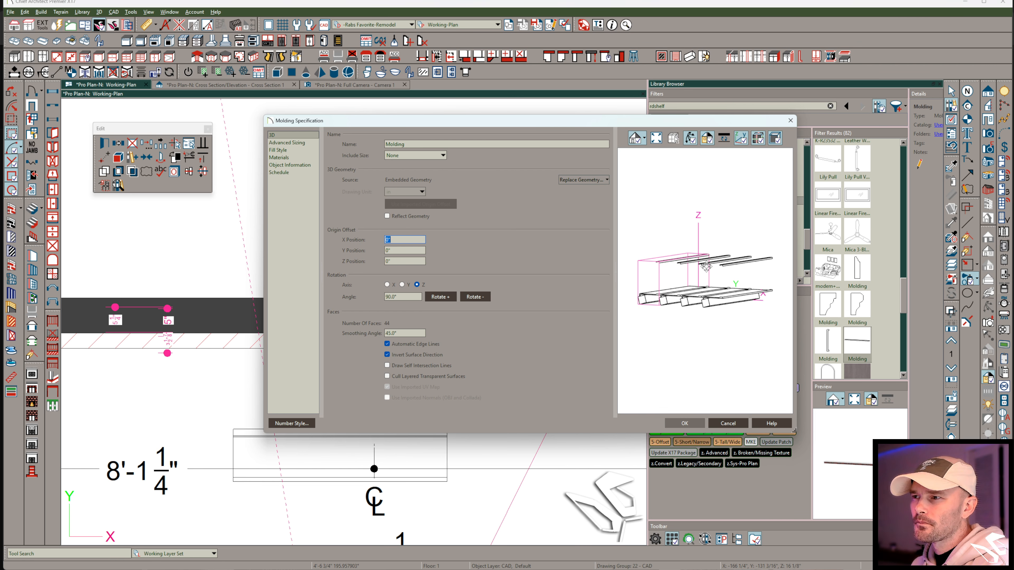
Rotate the new molding symbol 90° about the Z axis and accept its specification.
scroll(706, 267, "up", 2)
left_click_drag(706, 269, 706, 353)
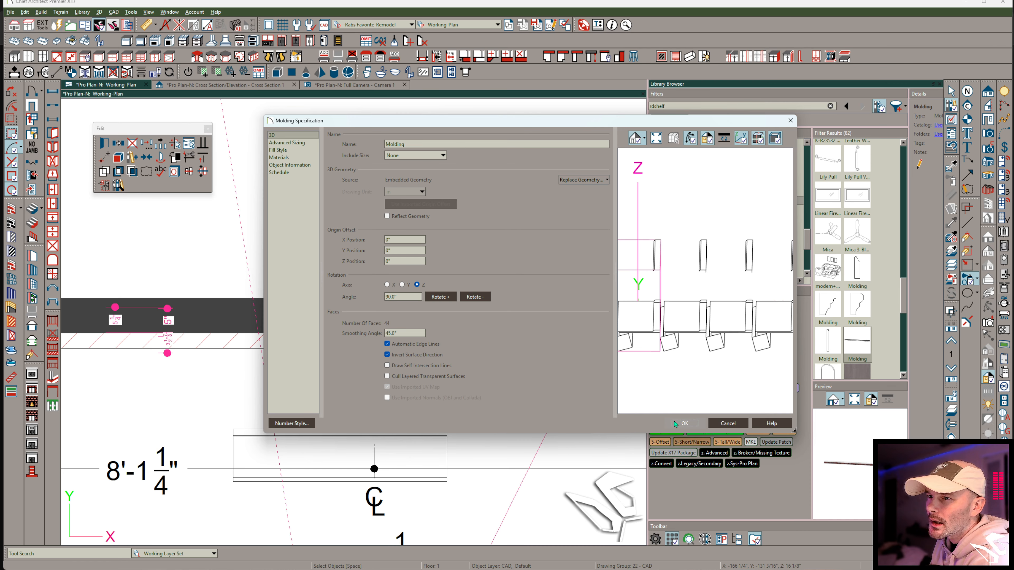
left_click(447, 297)
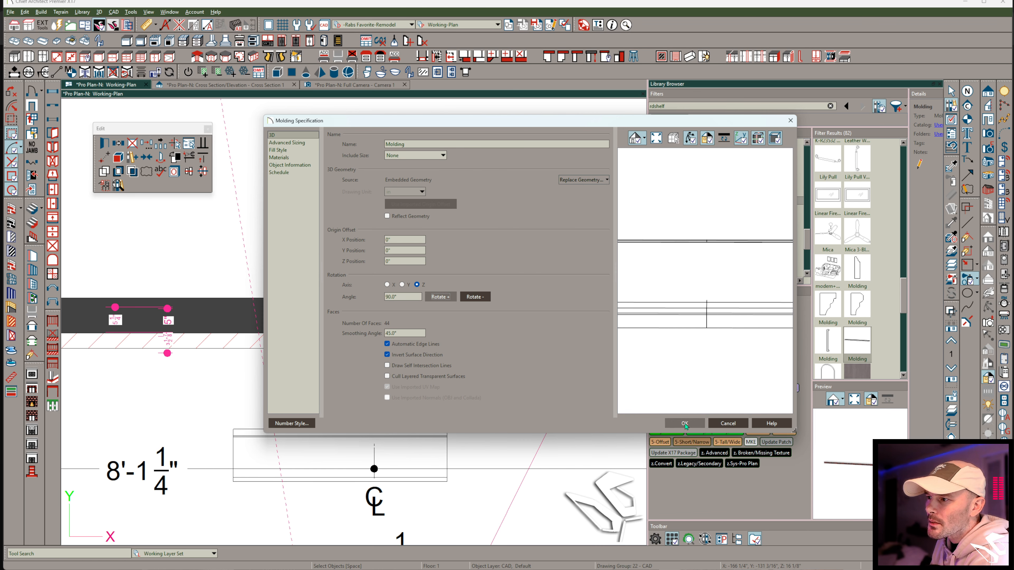
left_click(684, 423)
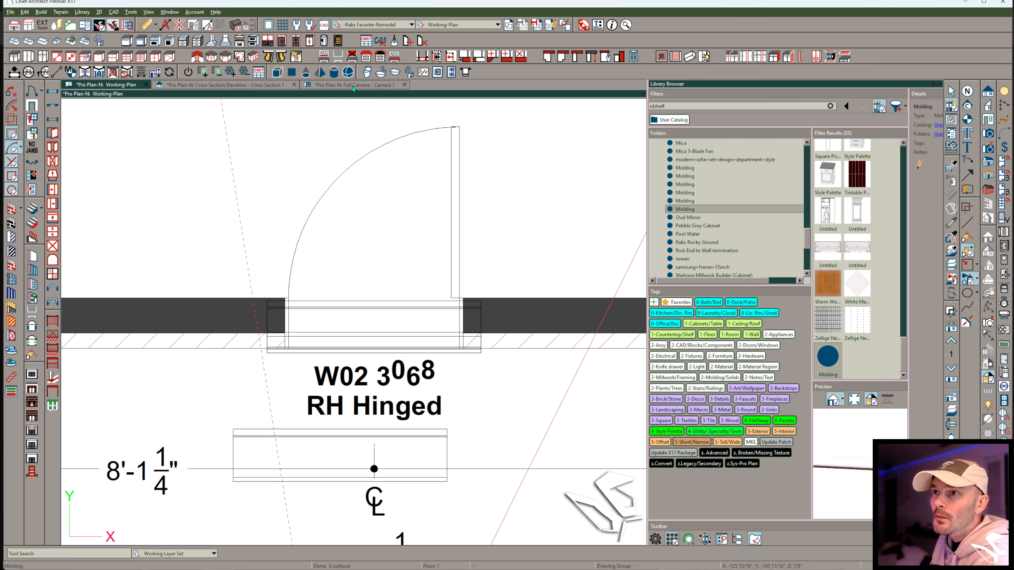
In the Full Camera view, copy the exterior door along the brick wall.
left_click(353, 88)
left_click_drag(170, 353, 422, 291)
left_click(417, 265)
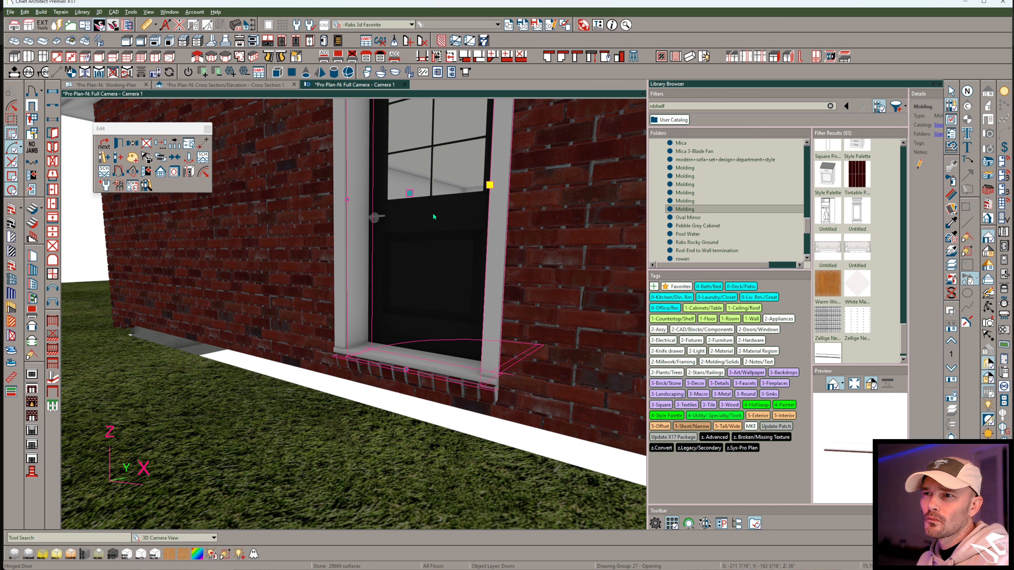
key("c")
left_click_drag(409, 193, 205, 193)
Apply the newly converted library Molding to the copied door's sill and check how it sits in the wall.
left_click(705, 210)
middle_click_drag(217, 333, 260, 338)
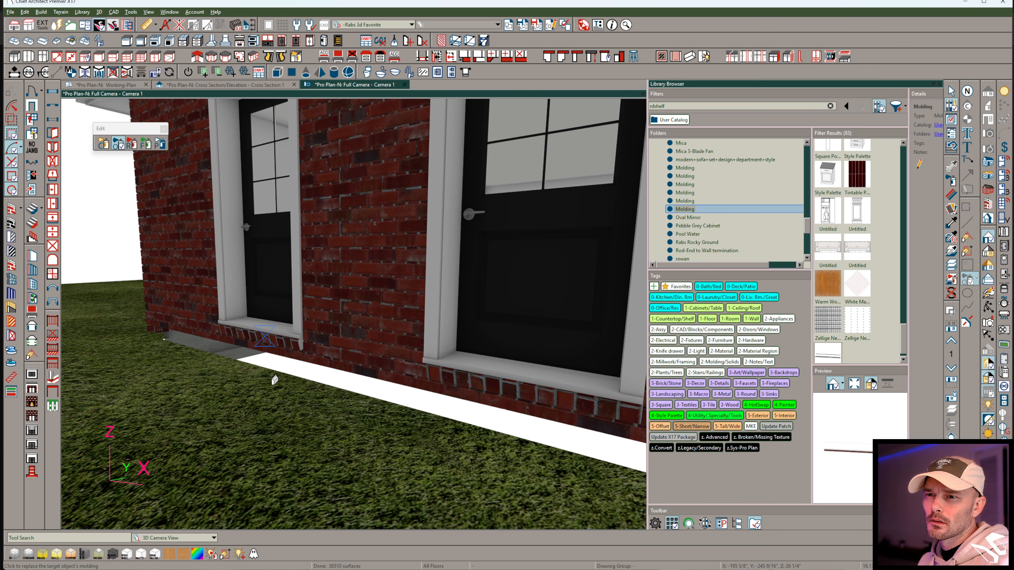
key("o")
scroll(306, 396, "up", 6)
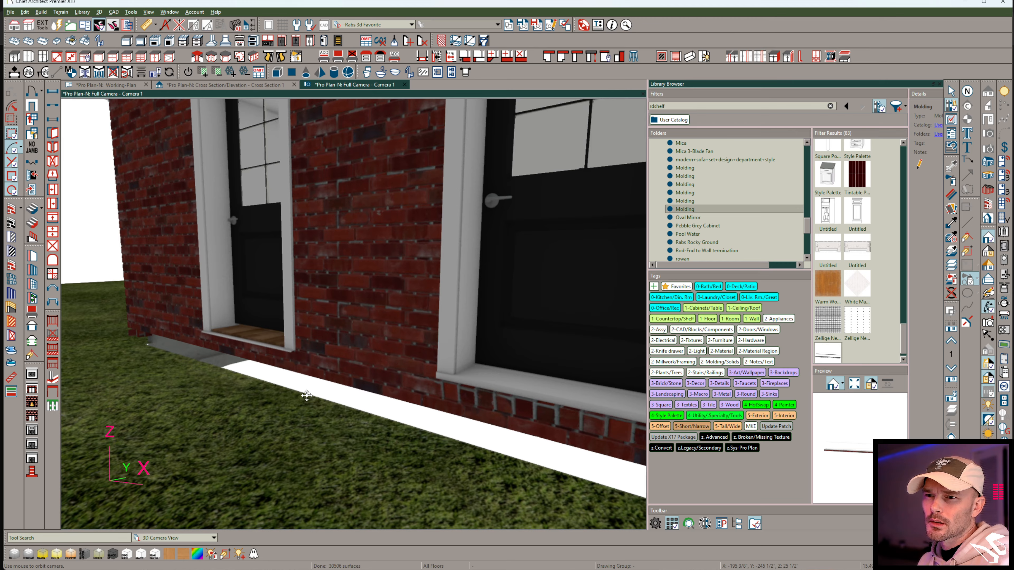
left_click_drag(308, 395, 325, 398)
middle_click_drag(326, 399, 325, 398)
middle_click_drag(433, 326, 478, 381)
left_click_drag(478, 381, 452, 385)
Try a different Y origin offset on the newly converted library Molding to reposition the copied door's sill.
right_click(711, 211)
left_click(741, 281)
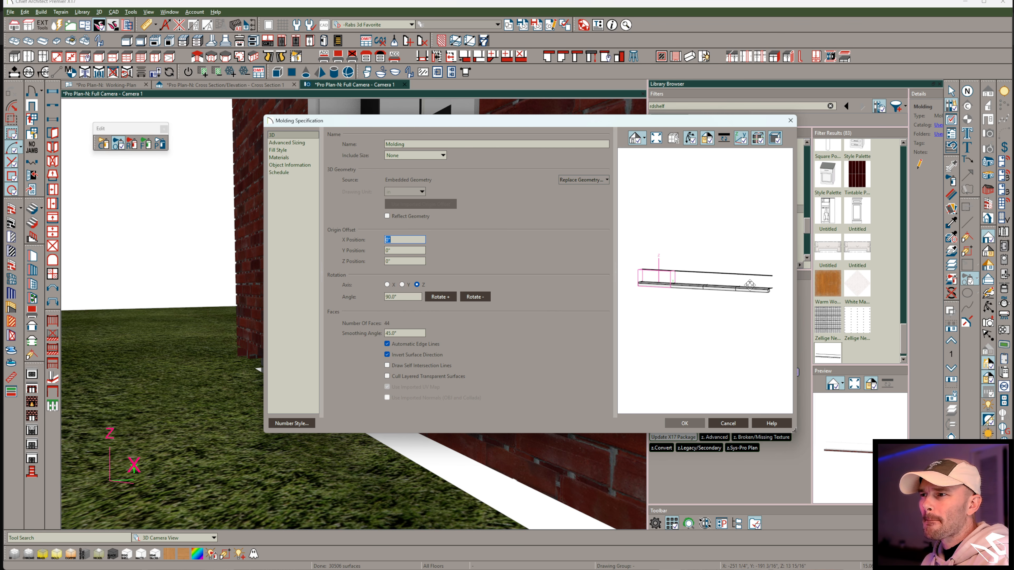
left_click_drag(750, 285, 670, 293)
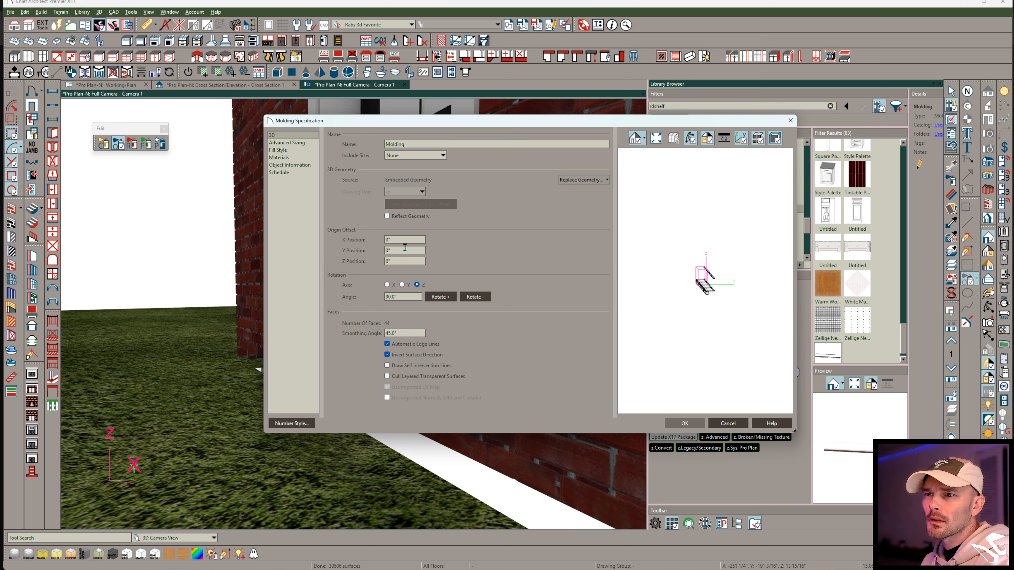
key("Return")
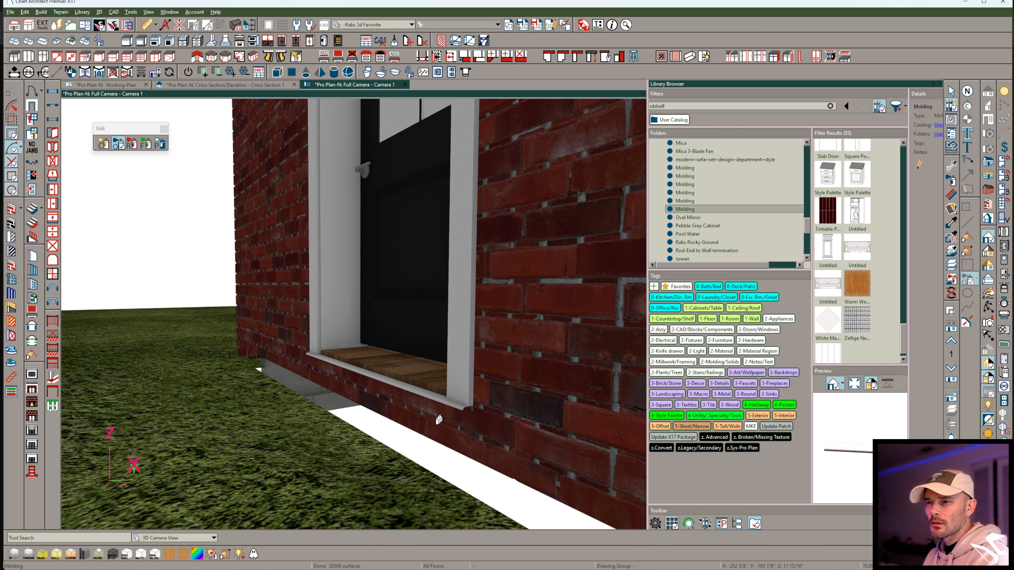
key("ctrl+z")
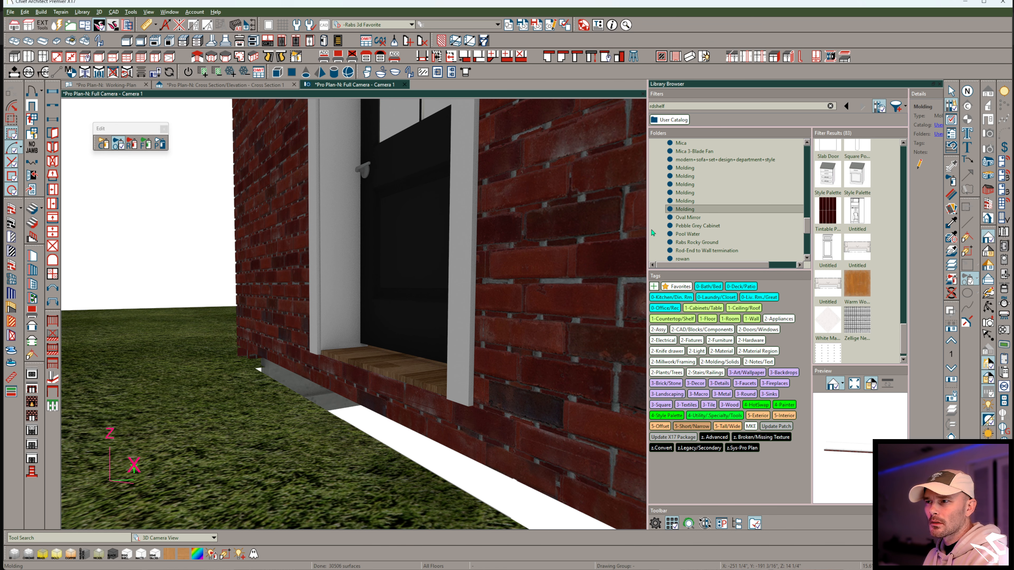
Set the newly converted library Molding's Y origin offset to 2" and recheck its specification and fit on the copied door.
right_click(695, 211)
left_click(721, 282)
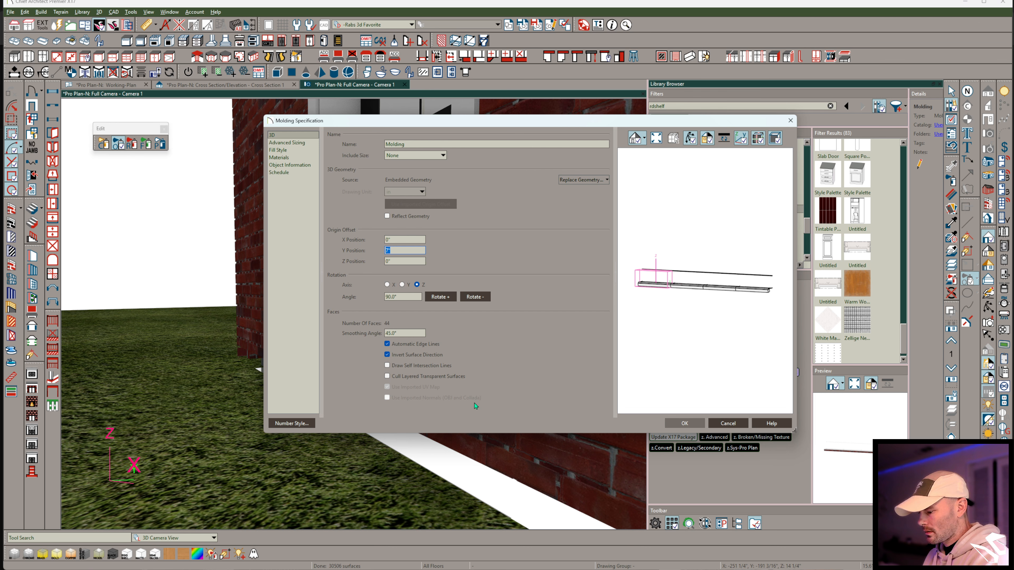
key("Return")
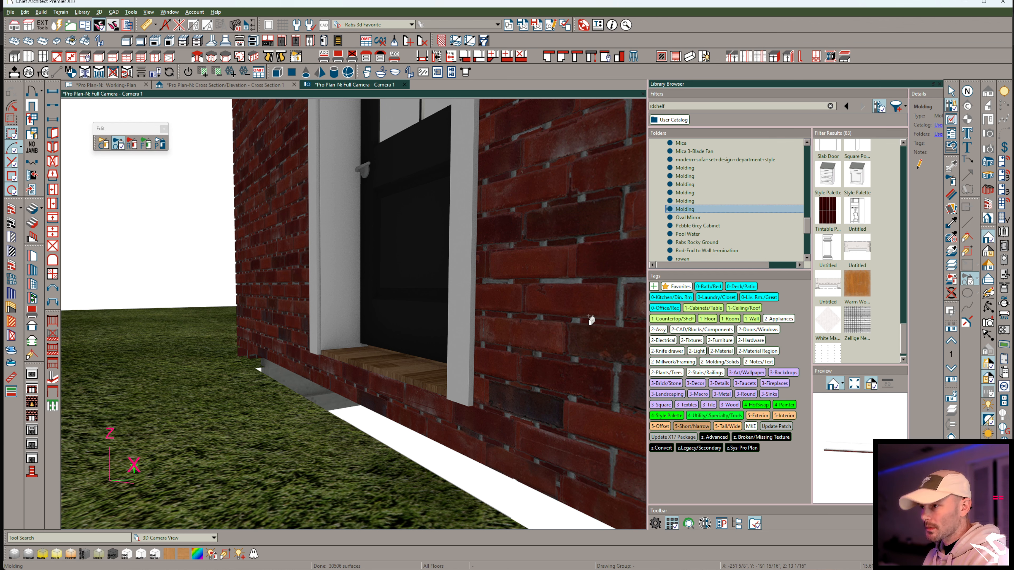
right_click(698, 210)
left_click(719, 283)
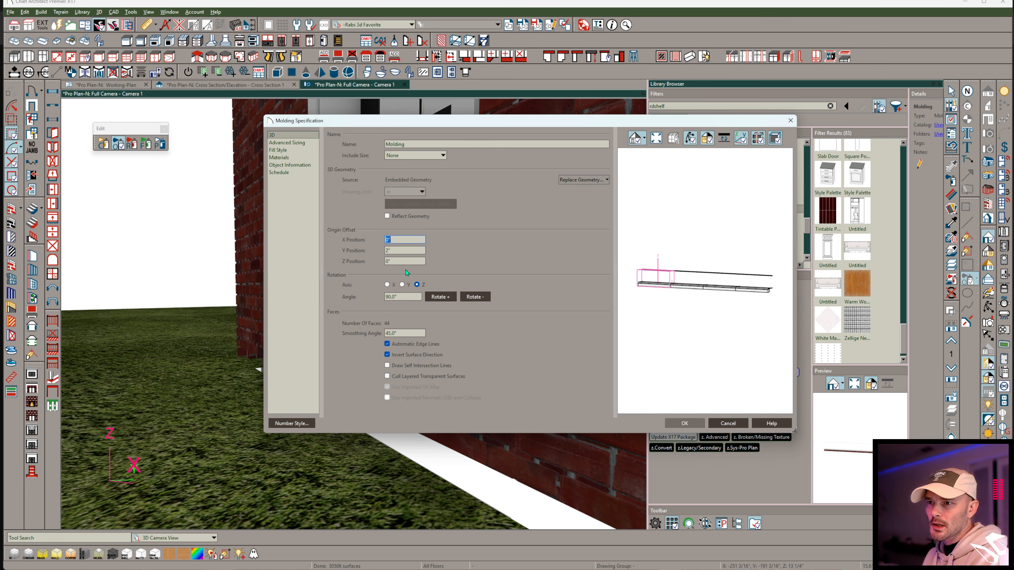
key("Return")
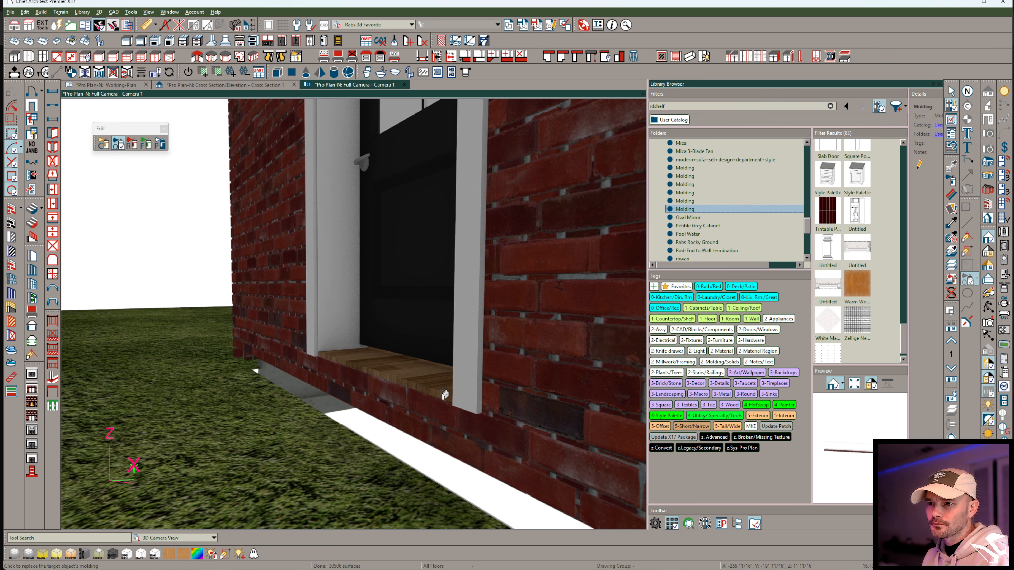
Examine the misplaced brick sill from beneath the floor, and compare the two doors' sills from outside.
middle_click_drag(426, 398, 324, 332)
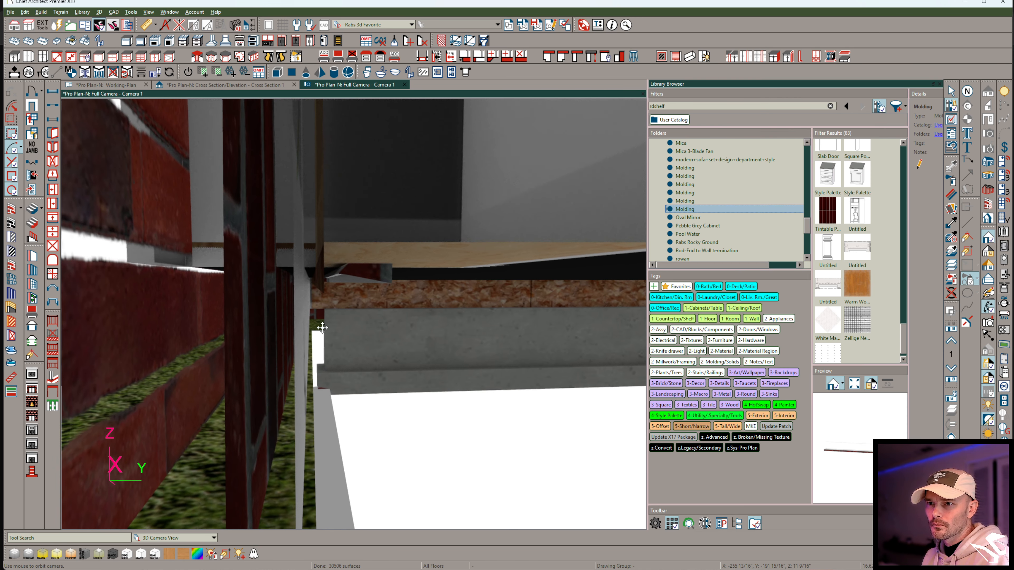
middle_click_drag(362, 274, 579, 260)
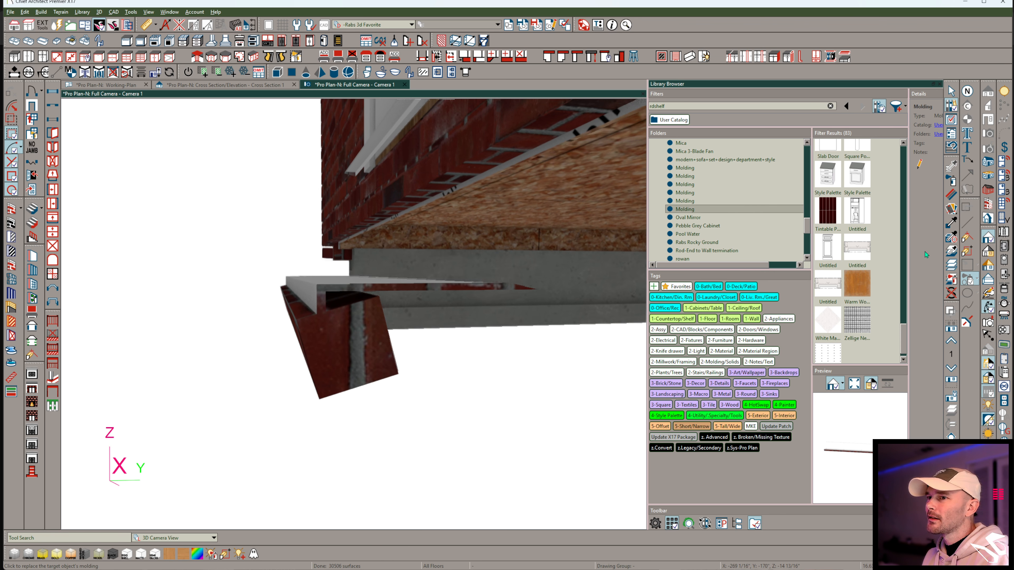
left_click(950, 224)
middle_click_drag(515, 327, 400, 300)
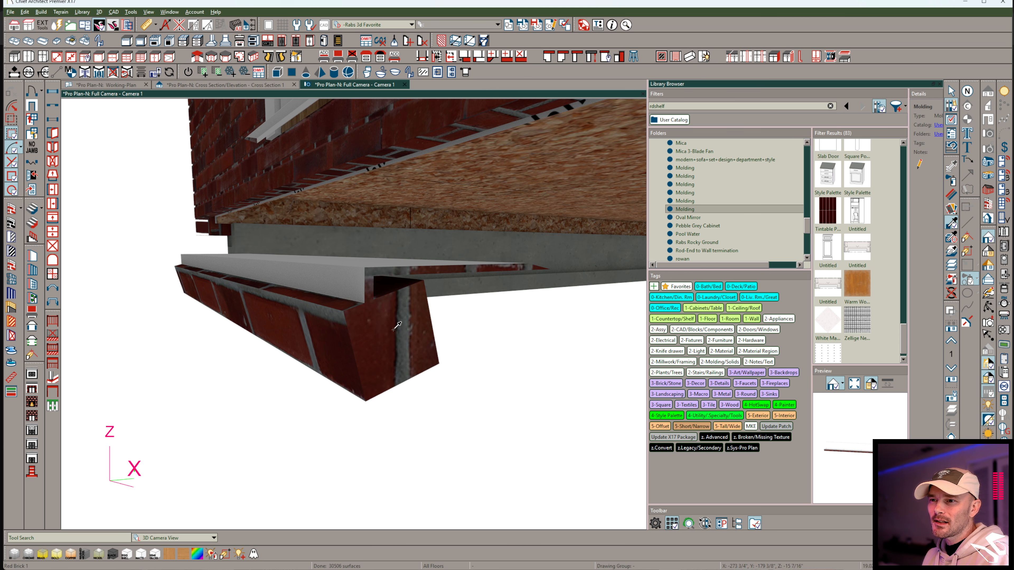
middle_click_drag(393, 325, 270, 308)
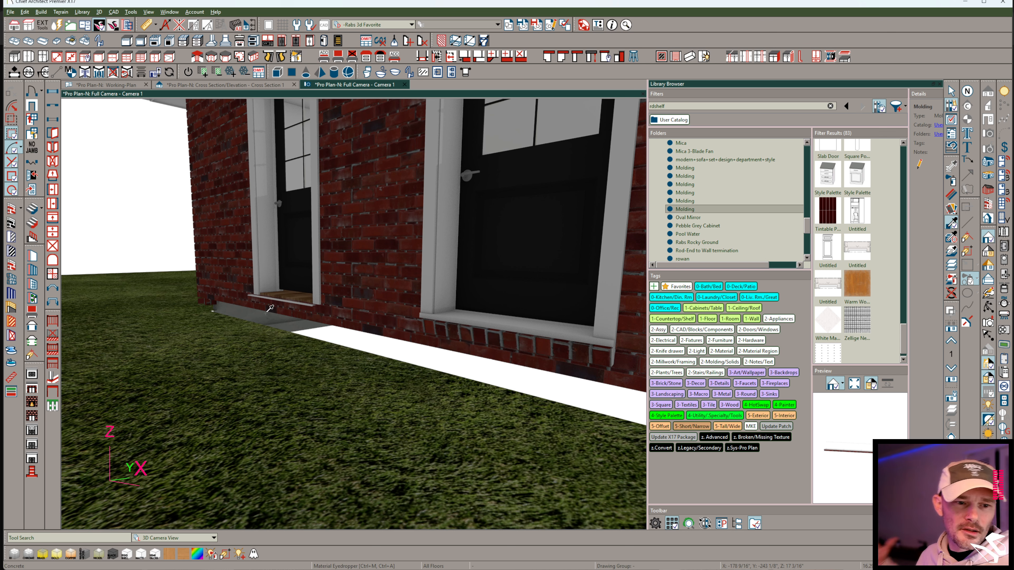
middle_click_drag(270, 308, 468, 135)
key("e")
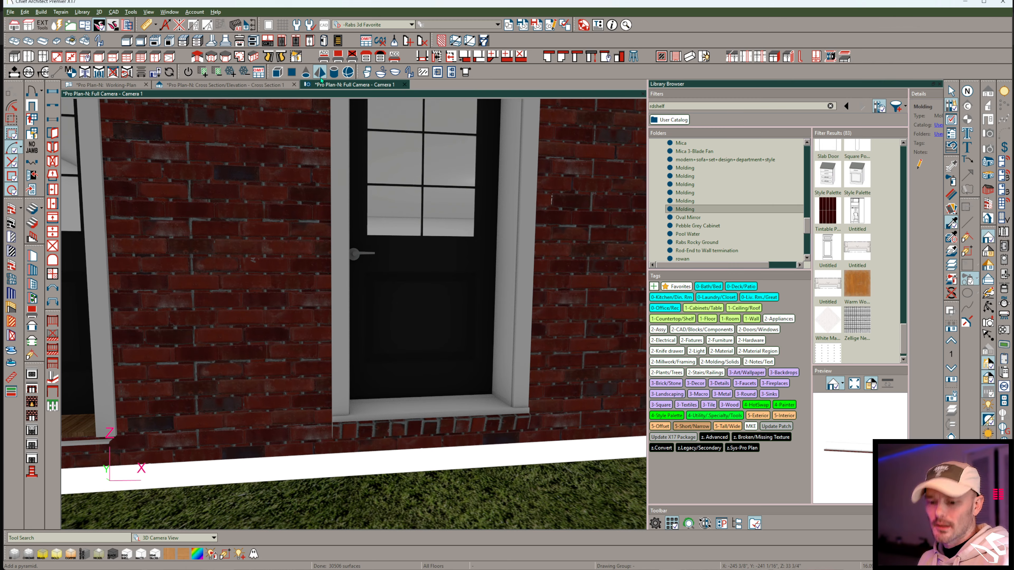
Rebuild the foundation as walls with footings, with Automatically Rebuild Foundation enabled.
key("alt+b")
key("o")
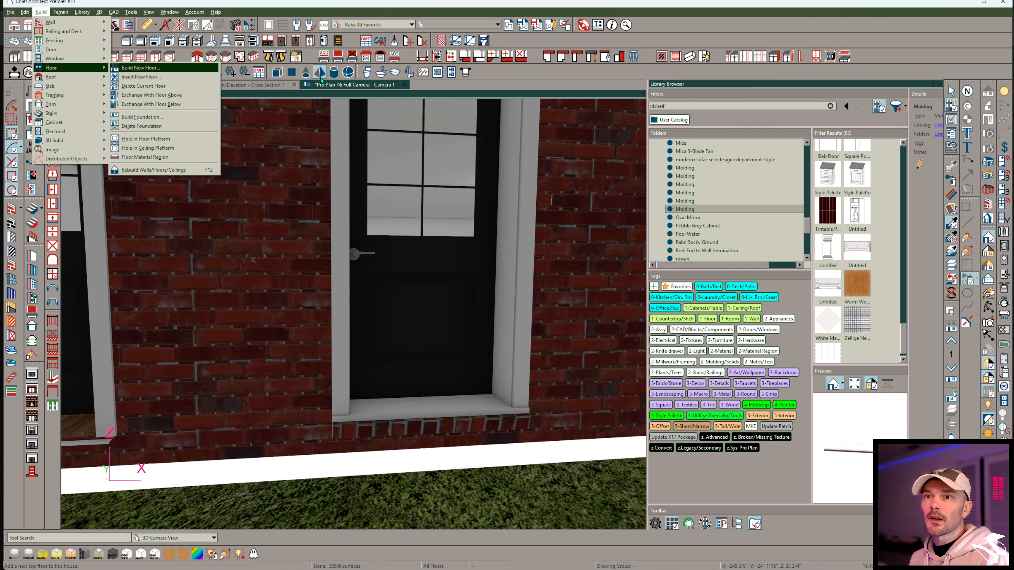
key("f")
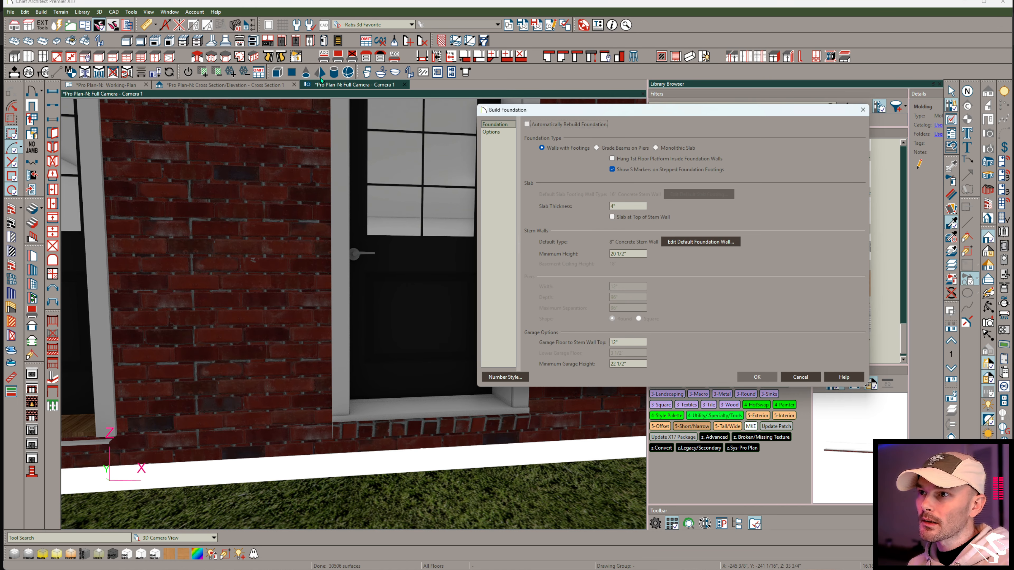
key("space")
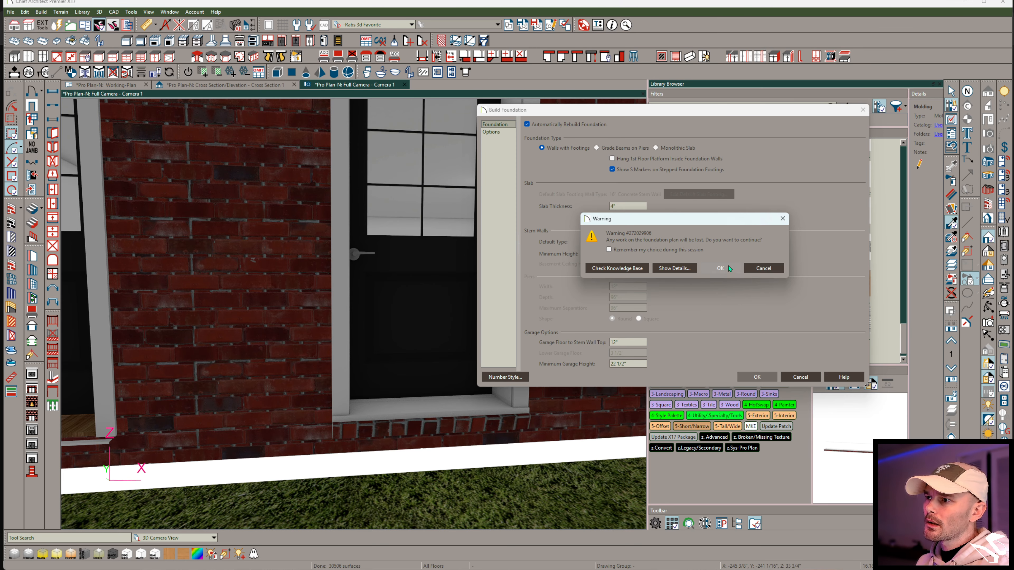
left_click(720, 268)
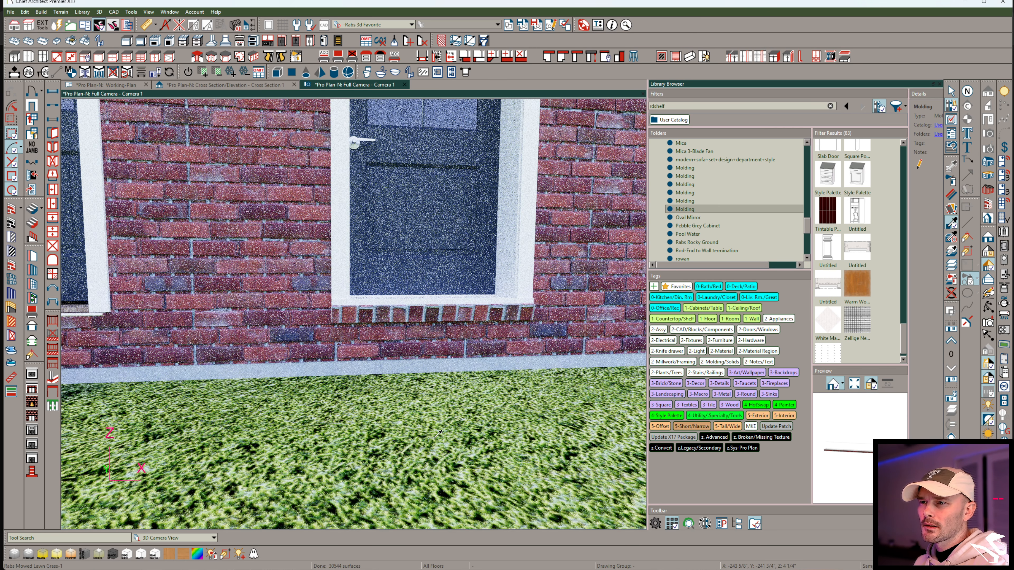
Shift the Red Brick material along the copied door's sill with the Interactive Material Editor and inspect the brick pattern up to its end.
middle_click_drag(428, 445, 455, 397)
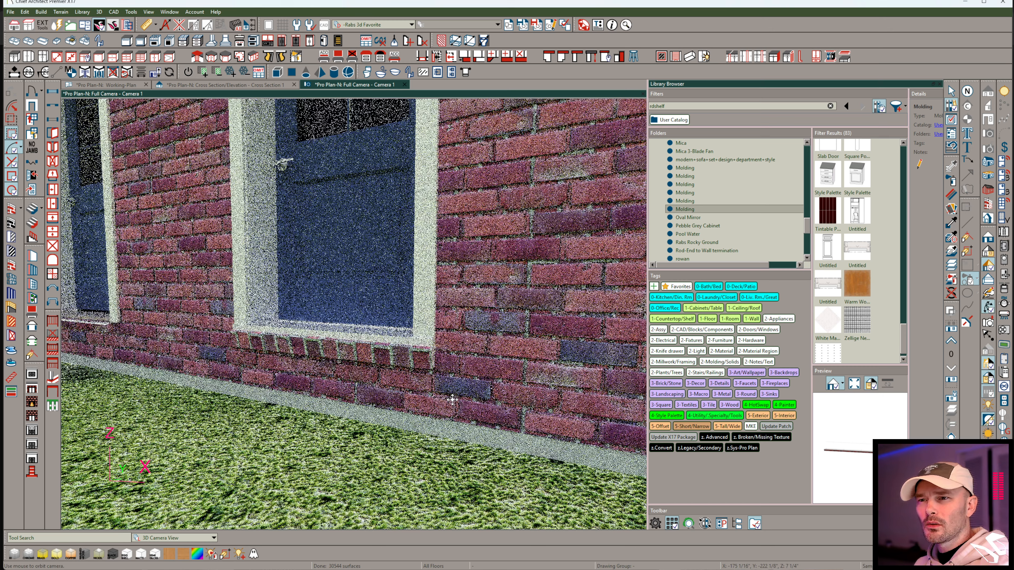
key("e")
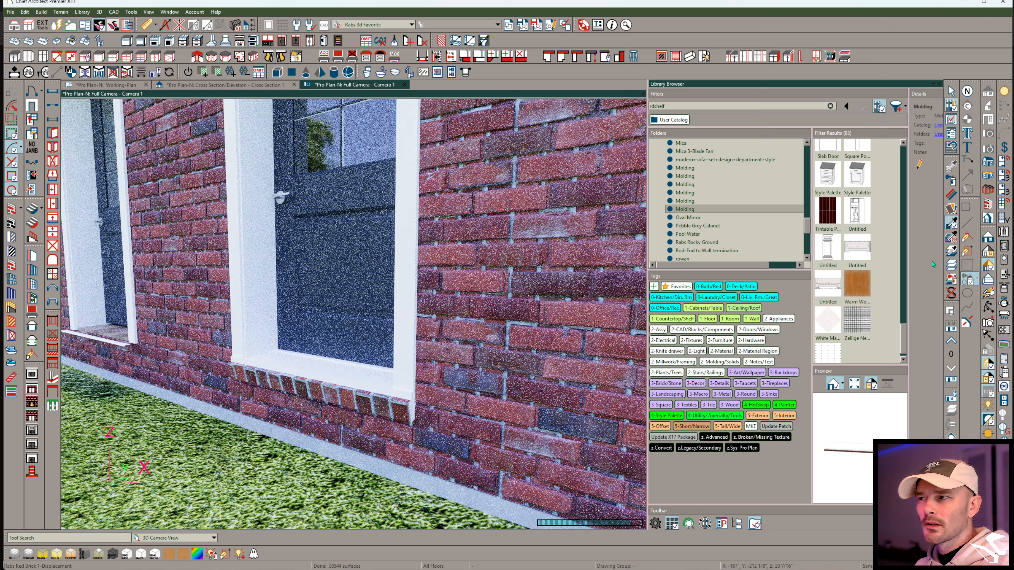
left_click(952, 209)
left_click(318, 397)
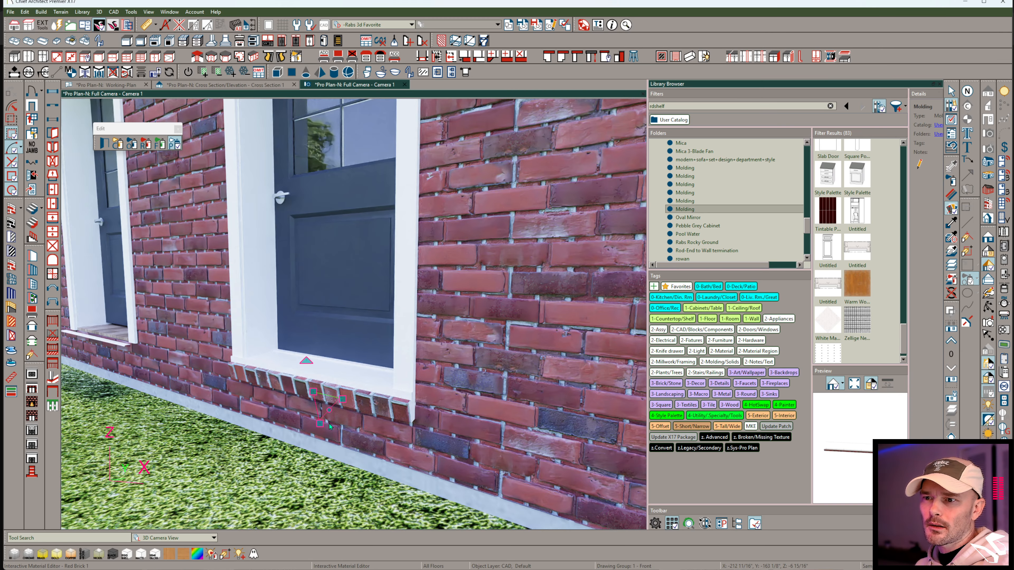
left_click_drag(312, 391, 333, 409)
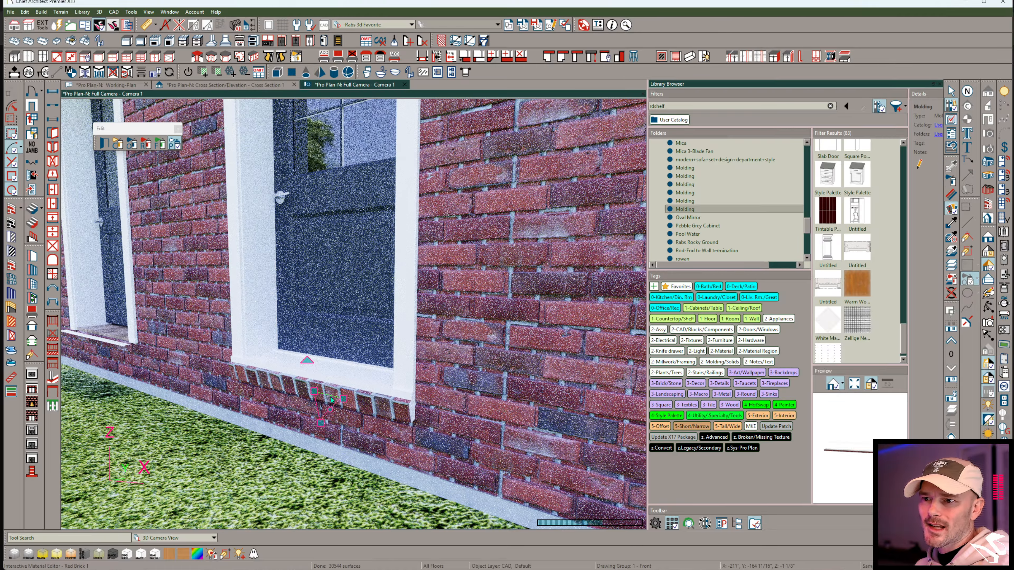
left_click_drag(333, 410, 314, 389)
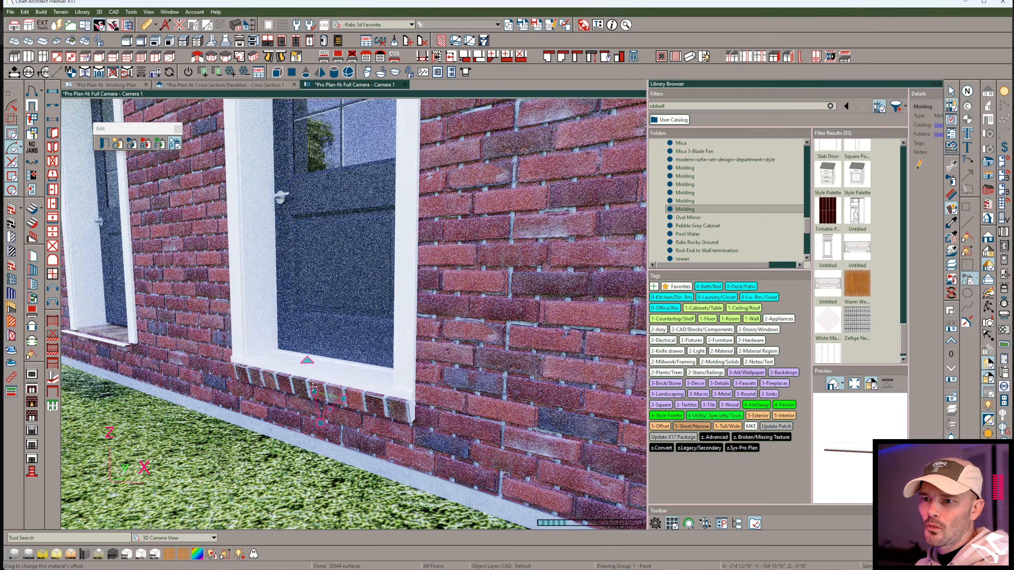
middle_click_drag(317, 390, 393, 430)
left_click_drag(393, 432, 406, 459)
middle_click_drag(406, 459, 438, 443)
left_click_drag(483, 375, 474, 377)
middle_click_drag(439, 467, 412, 374)
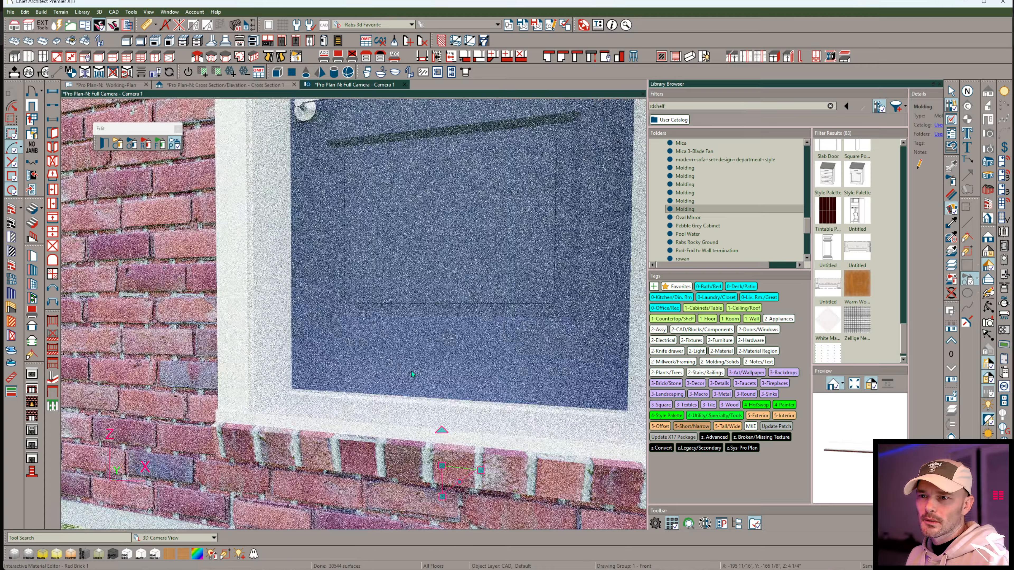
Select the threshold molding on the other door for replacement and search the library for "sill".
middle_click_drag(412, 374, 435, 439)
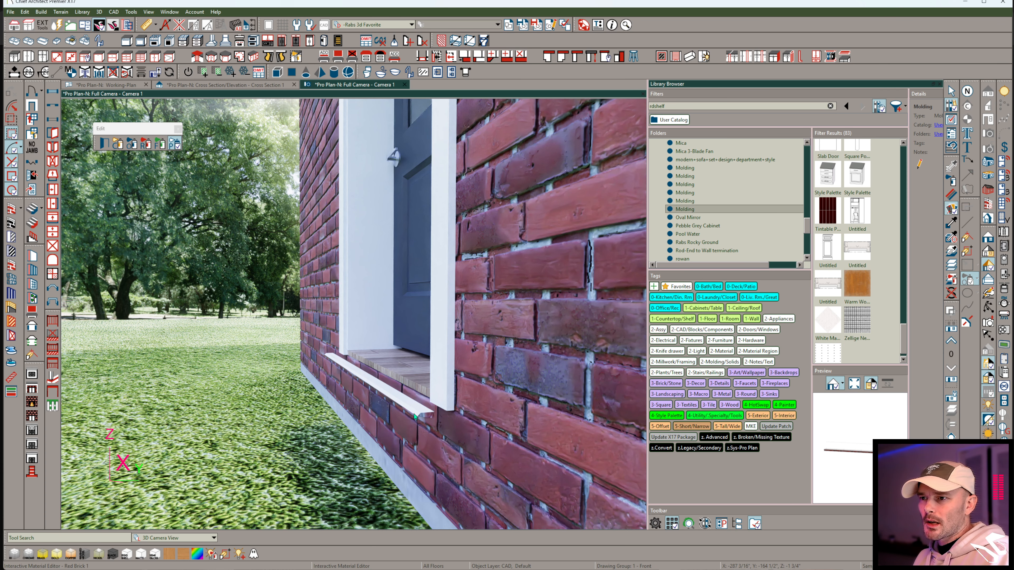
scroll(447, 339, "down", 2)
key("space")
left_click(443, 287)
left_click(662, 105)
type("rdshelf")
type("sill")
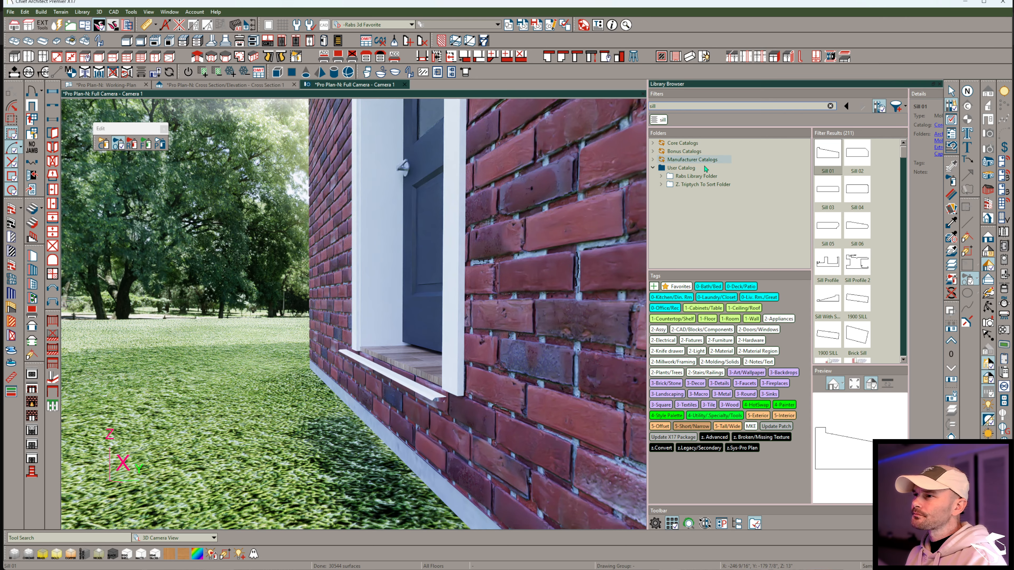
Try the library molding Sill With Stops on the door's exterior threshold.
left_click(837, 297)
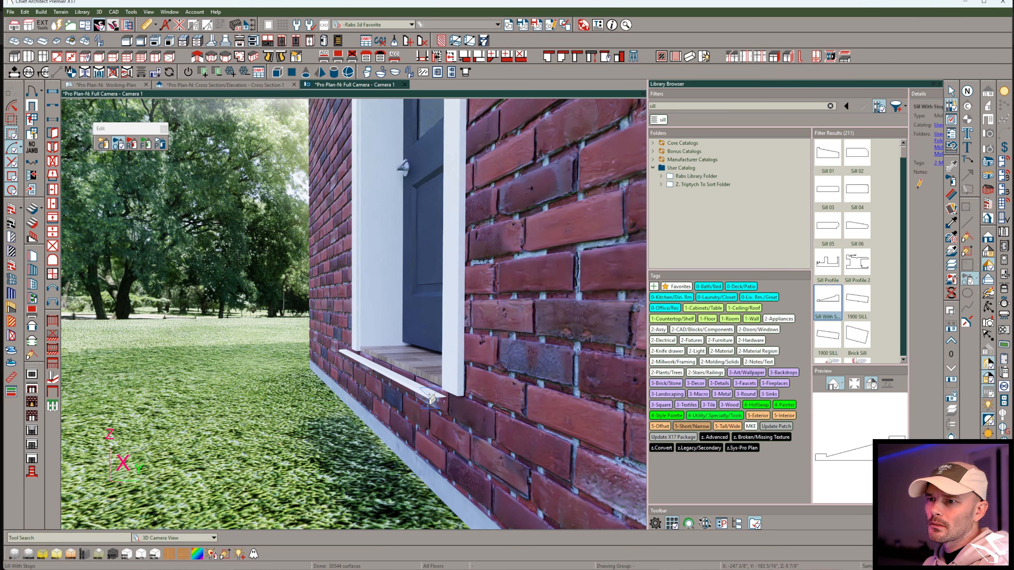
left_click(434, 431)
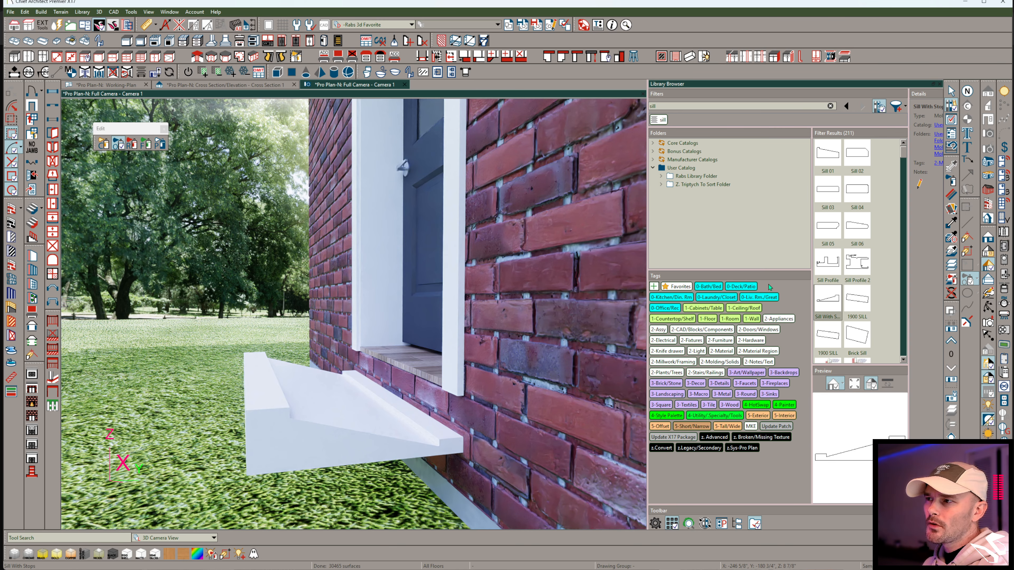
Replace the door's exterior threshold profile with the library's Threshold Sill Molding.
scroll(836, 227, "down", 2)
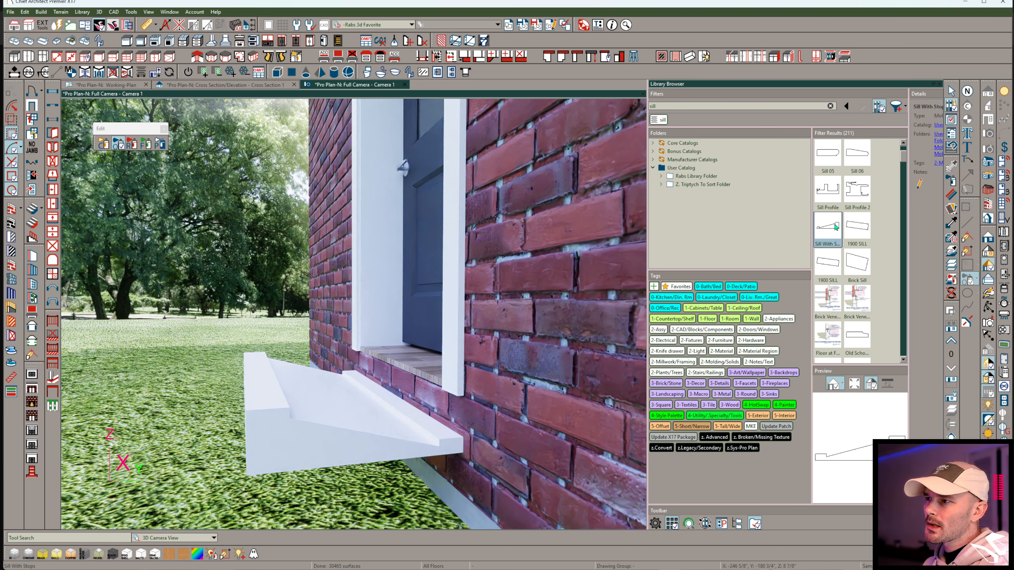
scroll(834, 228, "down", 4)
left_click(857, 190)
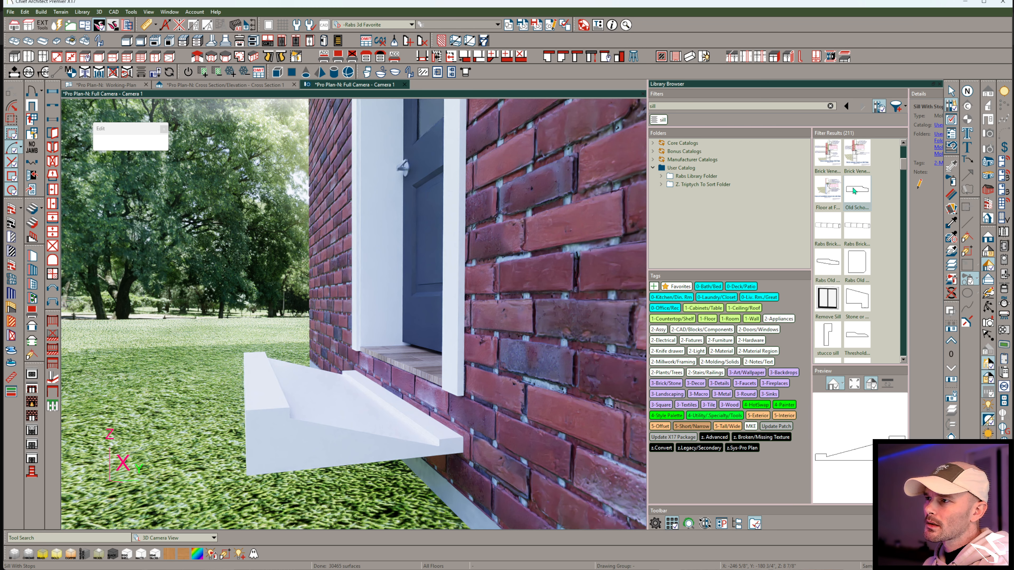
left_click(857, 339)
left_click(421, 475)
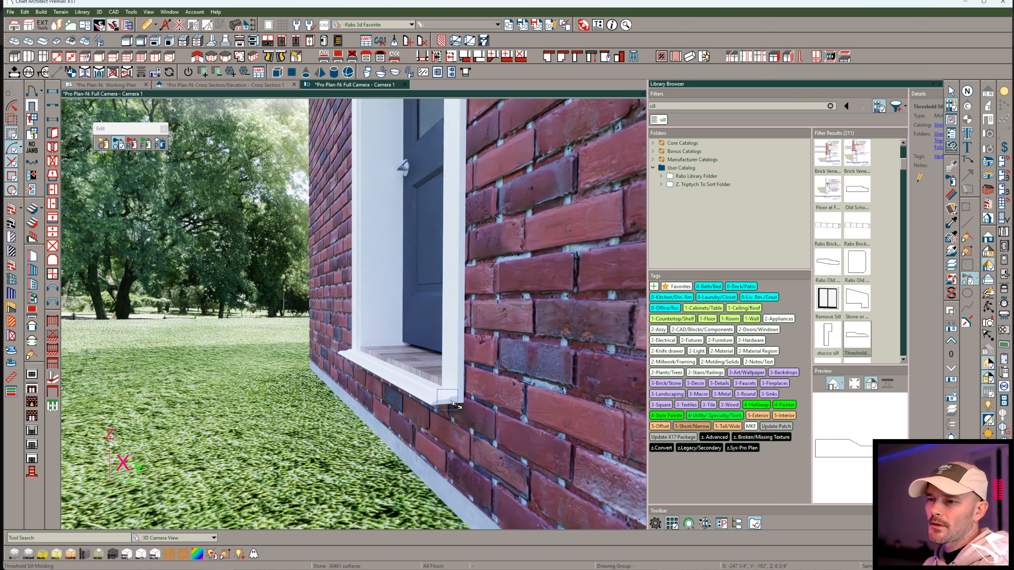
Locate Threshold Sill Molding in its library folder and duplicate it.
right_click(862, 339)
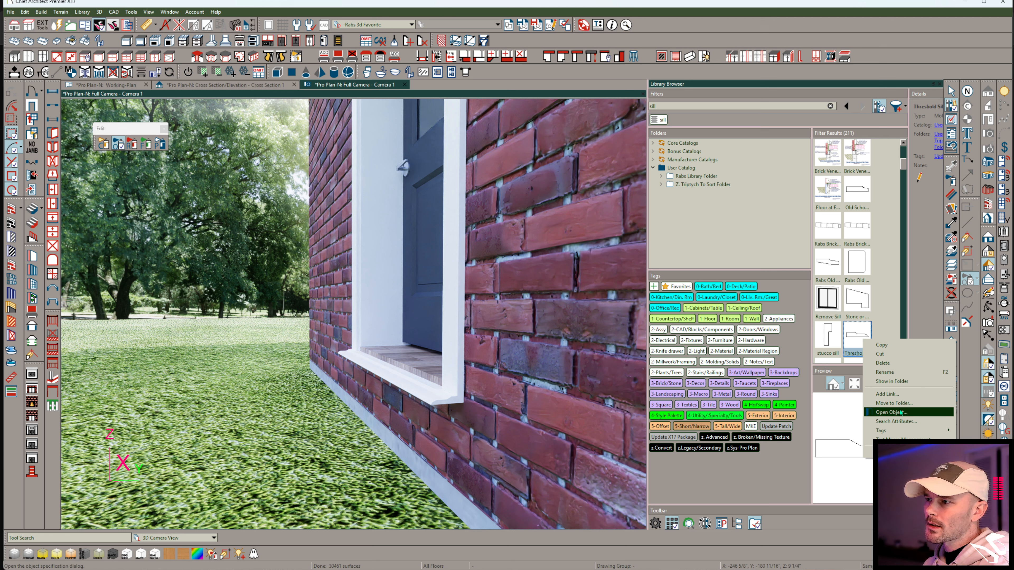
left_click(892, 381)
right_click(694, 201)
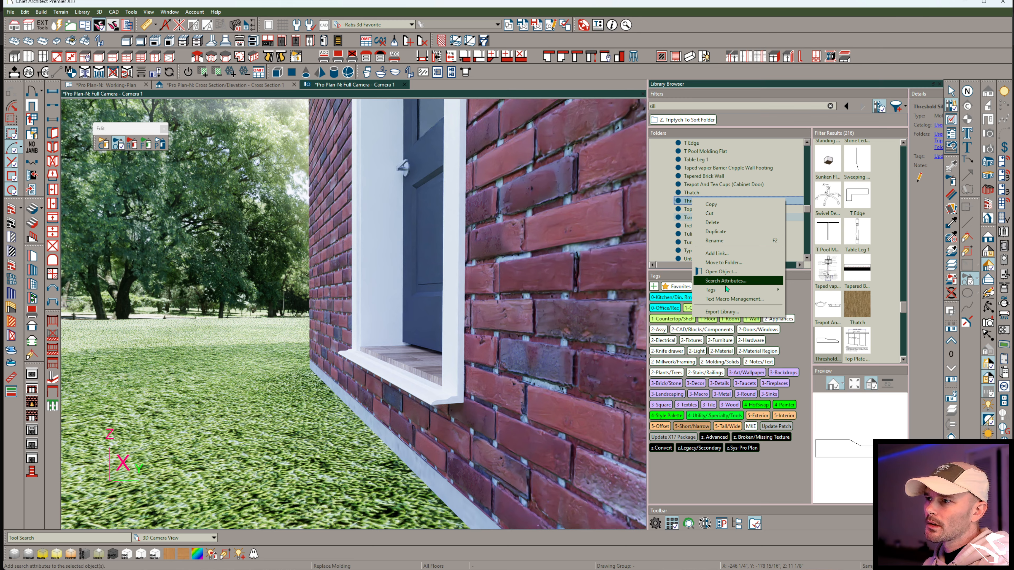
left_click(716, 231)
Review the general, object information and schedule settings in the duplicated Threshold Sill Molding's specification.
right_click(704, 210)
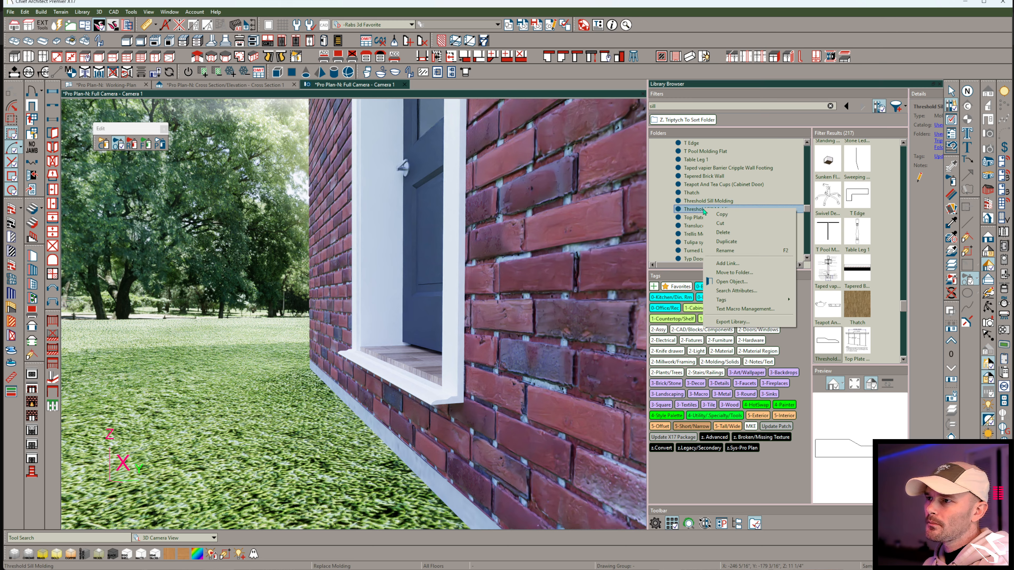
left_click(743, 282)
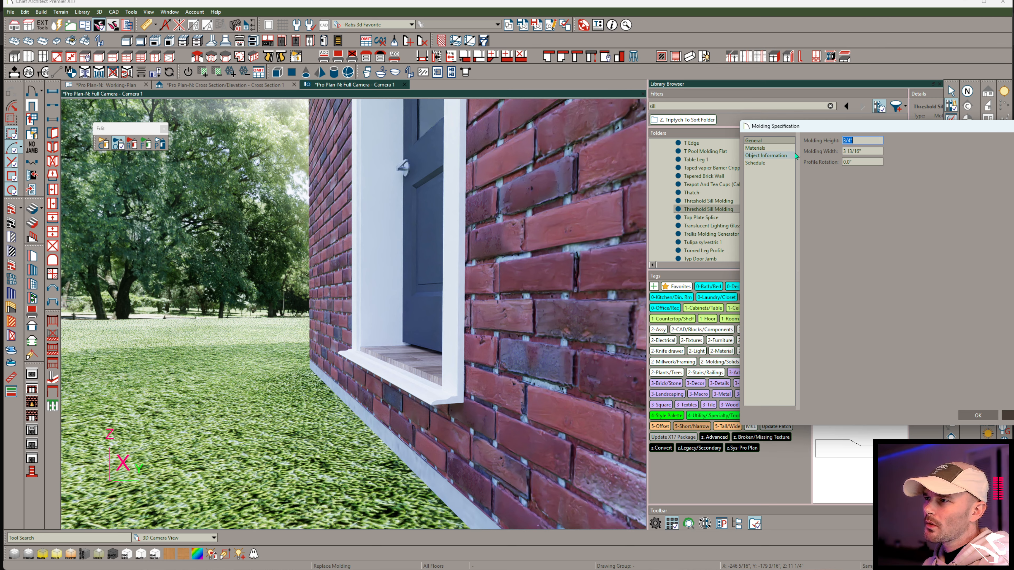
left_click(772, 150)
left_click(772, 156)
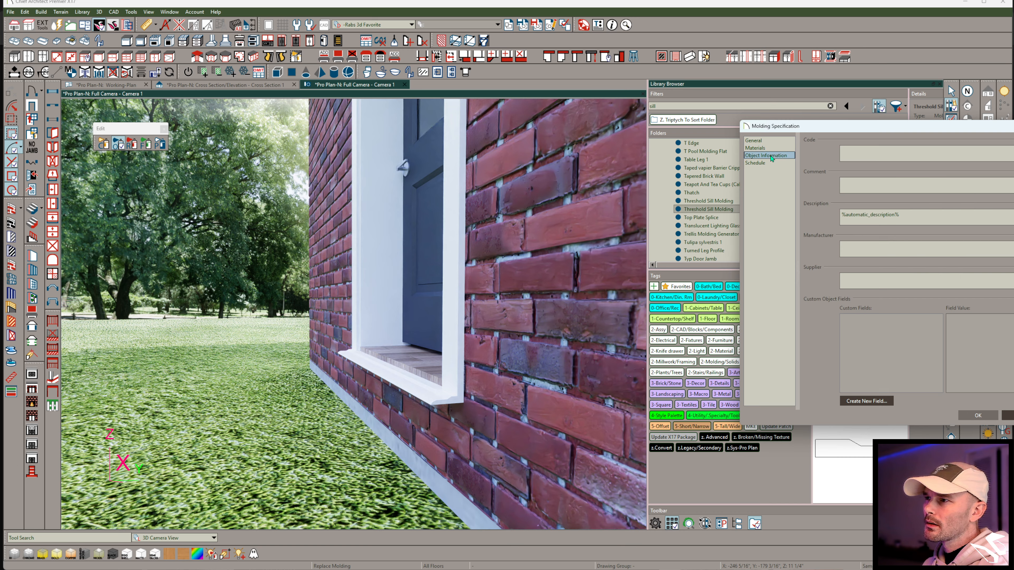
left_click(758, 163)
left_click(758, 141)
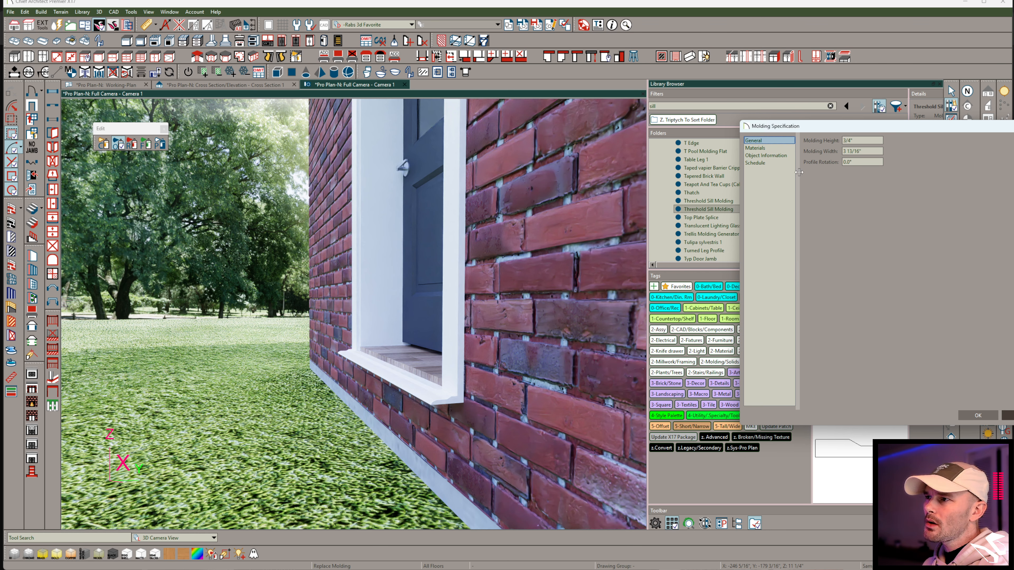
left_click(978, 416)
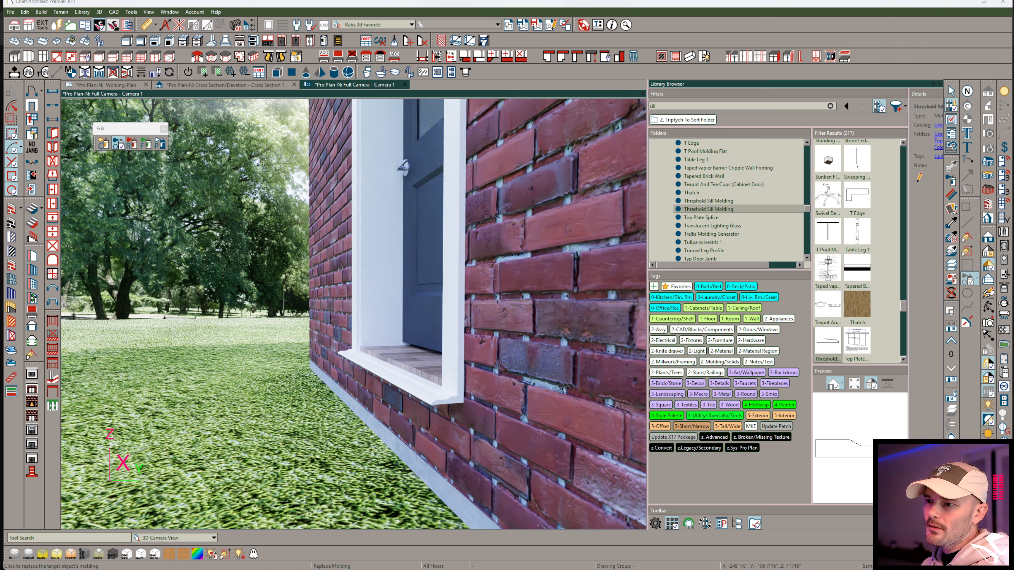
Switch to the web browser and search Google for "door threshold profile".
mouse_move(604, 569)
left_click(648, 540)
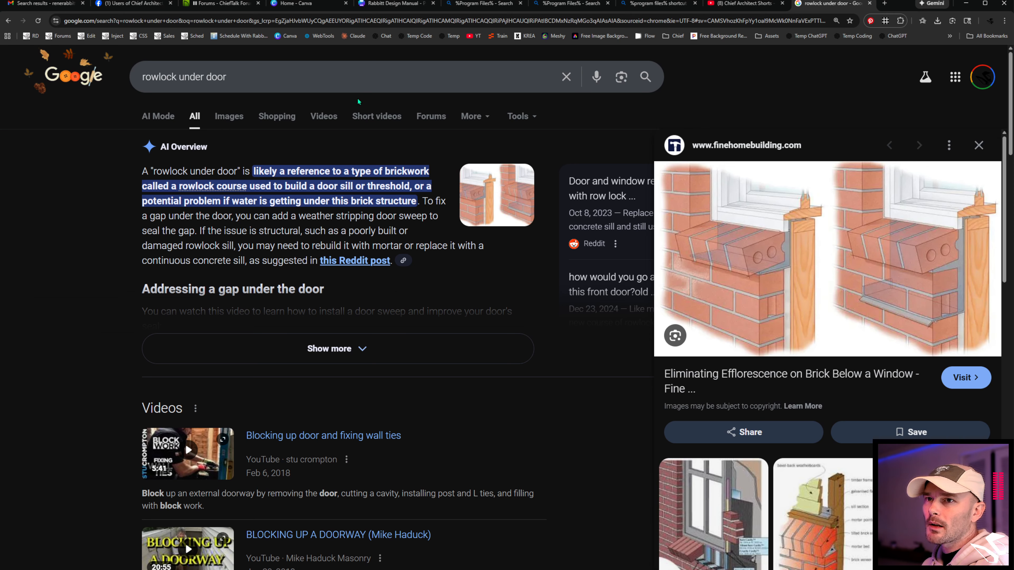
triple_click(318, 73)
type("d")
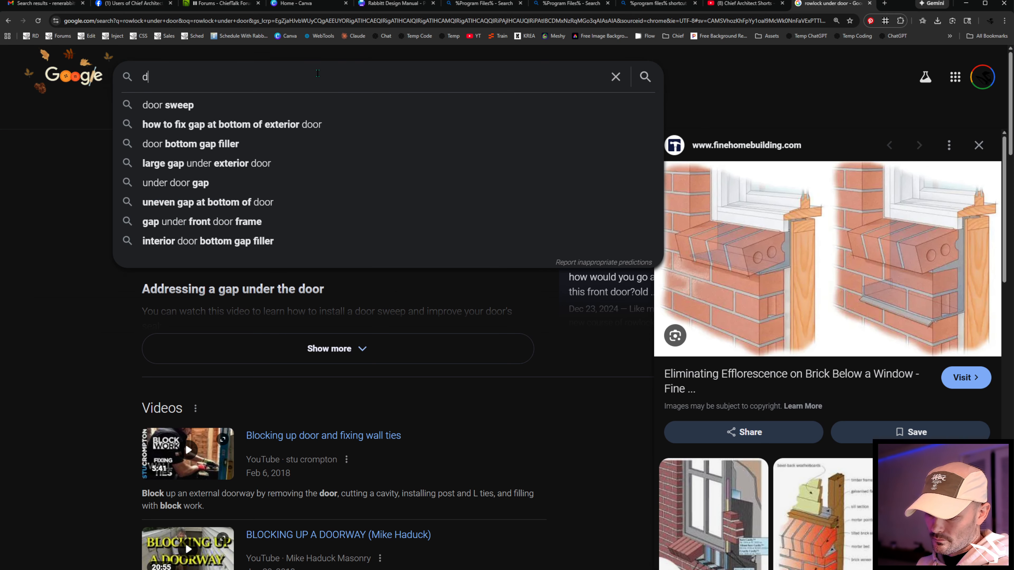
type("oor threshold profile")
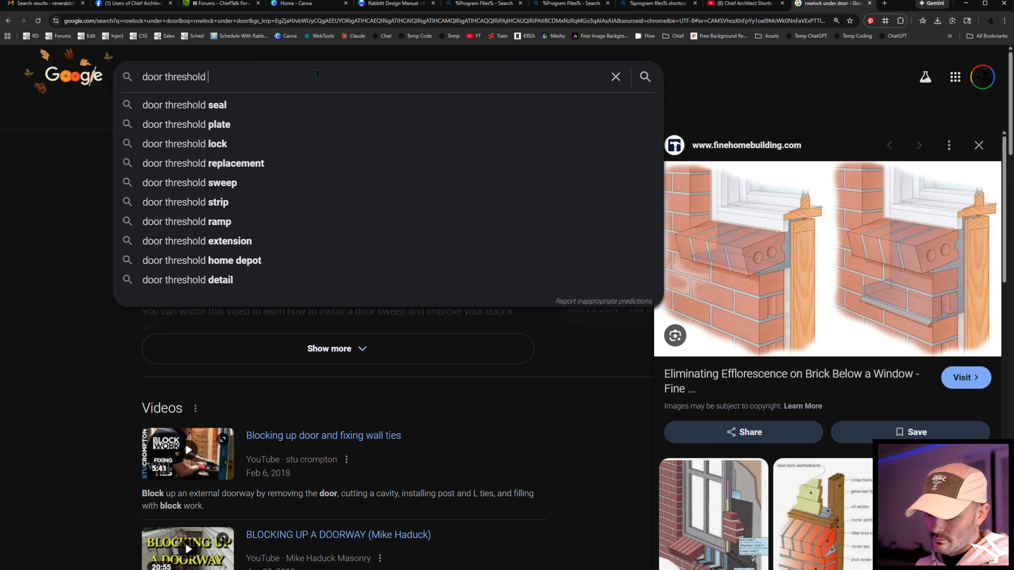
key("Return")
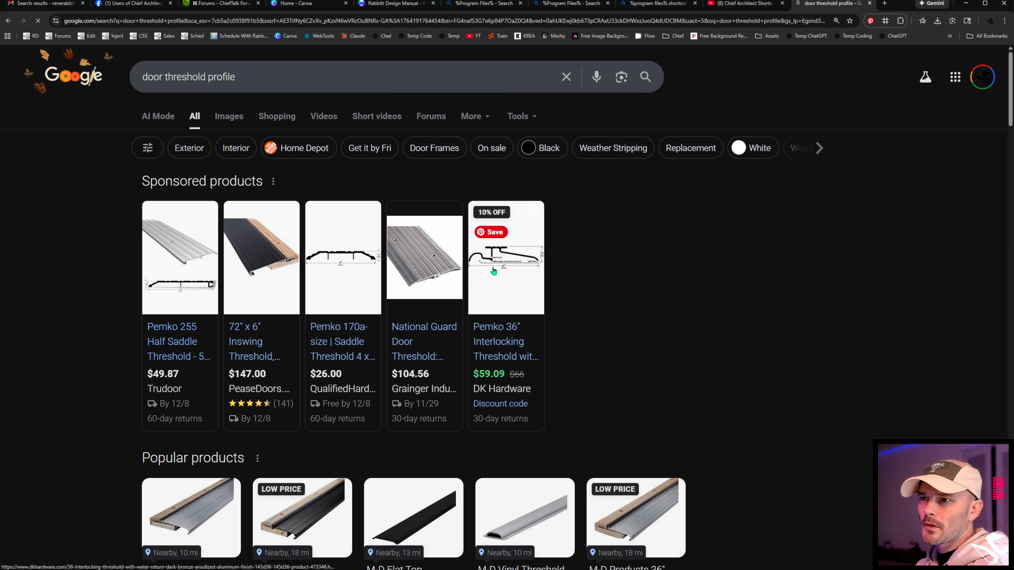
Examine the profile drawing on the product page of the Pemko 36" interlocking threshold.
mouse_move(493, 269)
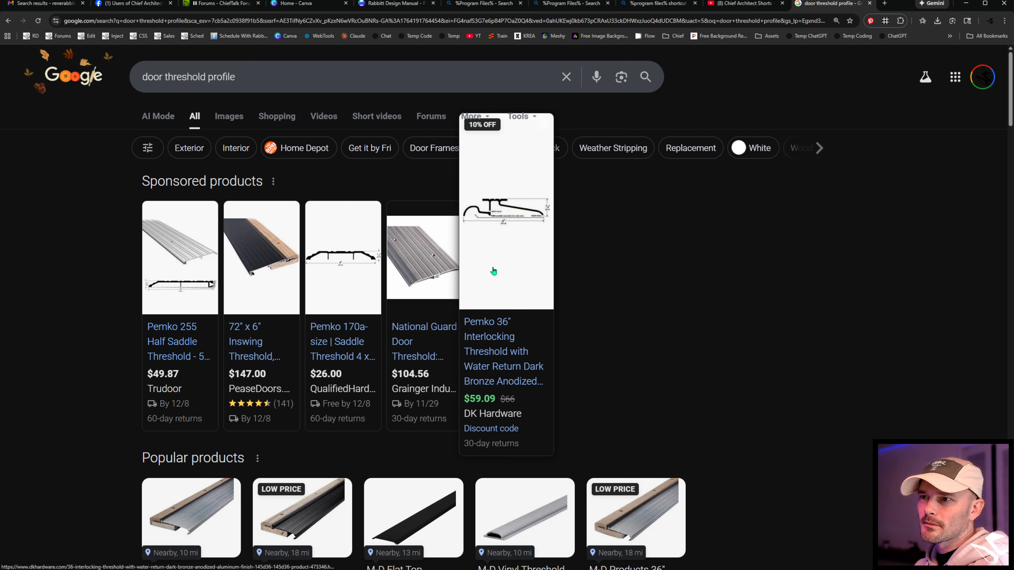
left_click(494, 271)
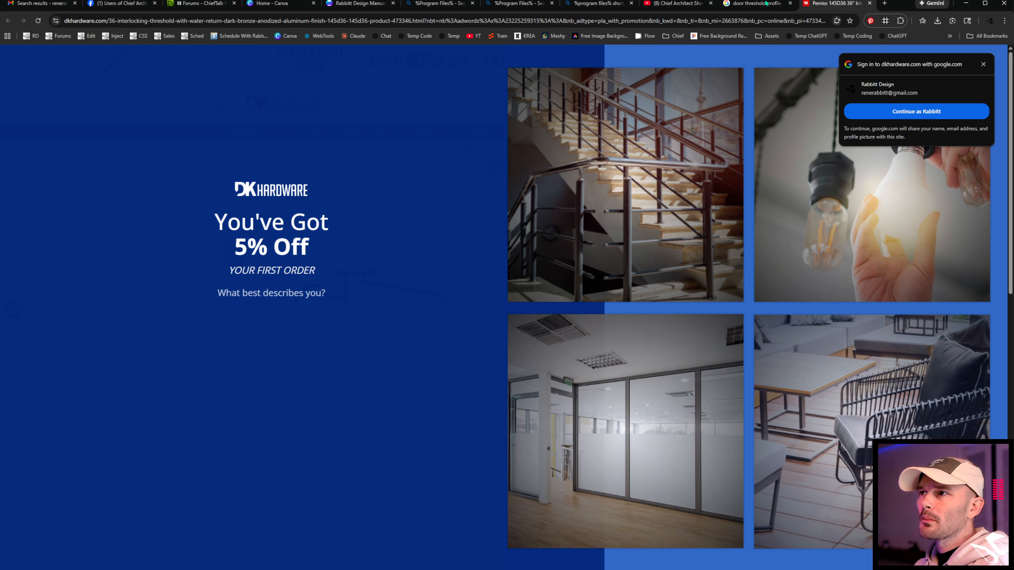
left_click(766, 3)
Browse the image results for door threshold profiles and examine the chart of different commercial threshold types.
left_click(214, 115)
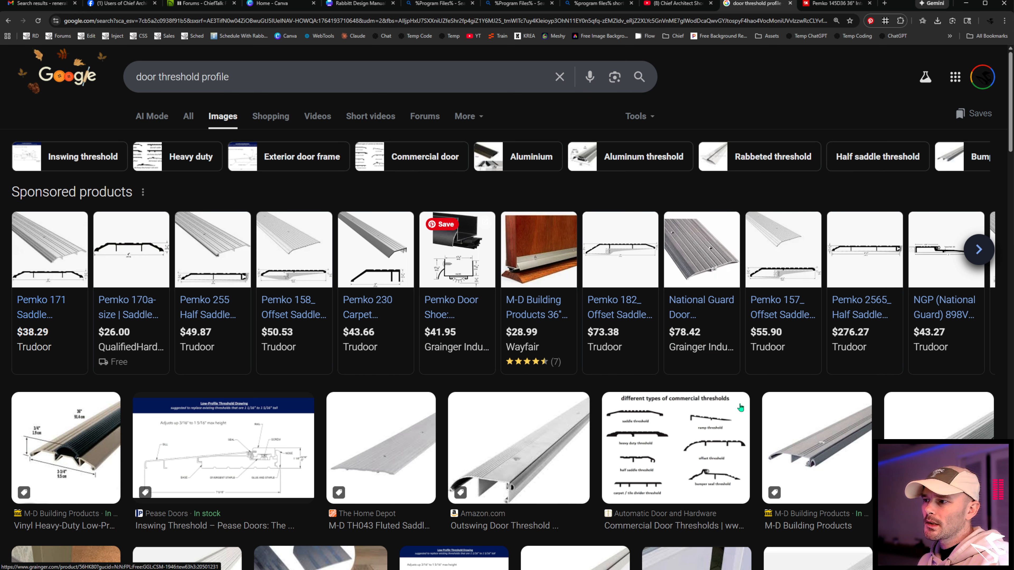
scroll(877, 384, "down", 2)
scroll(876, 382, "down", 3)
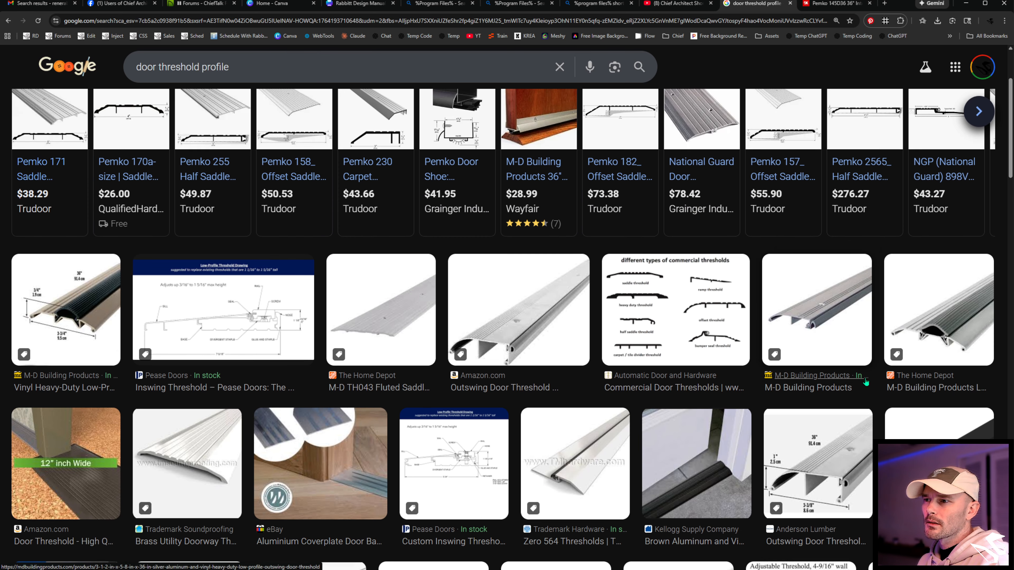
left_click(709, 253)
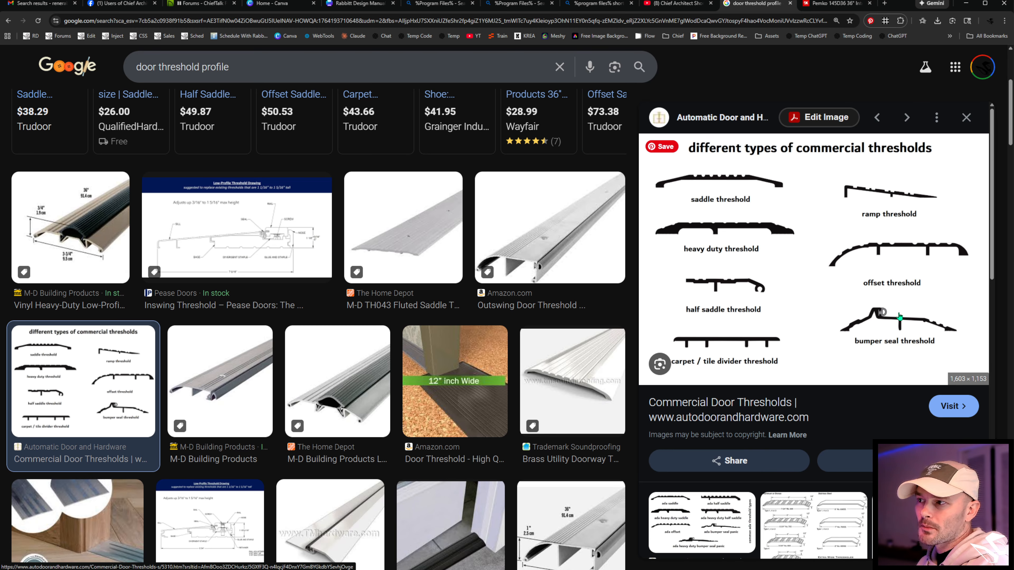
scroll(900, 316, "down", 3)
scroll(565, 381, "down", 3)
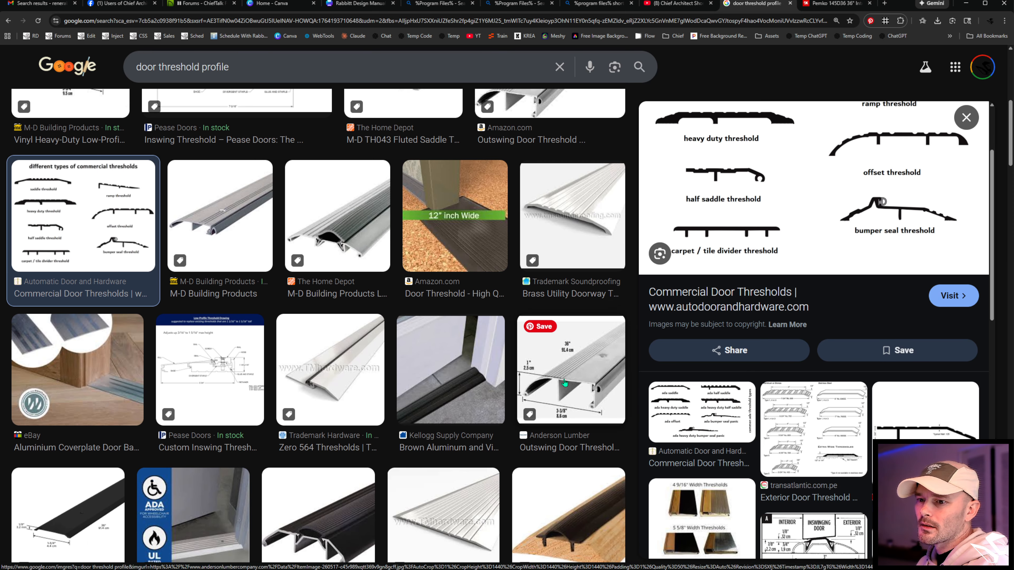